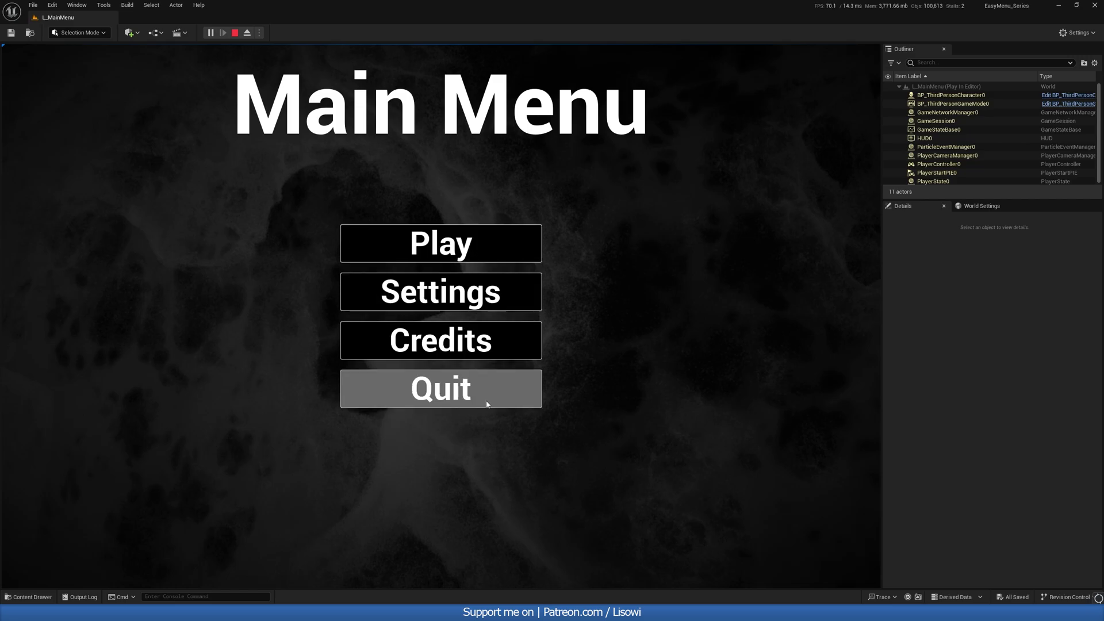
Start the demo game from the main menu's Play button, returning to the ThirdPersonMap editor.
click(538, 251)
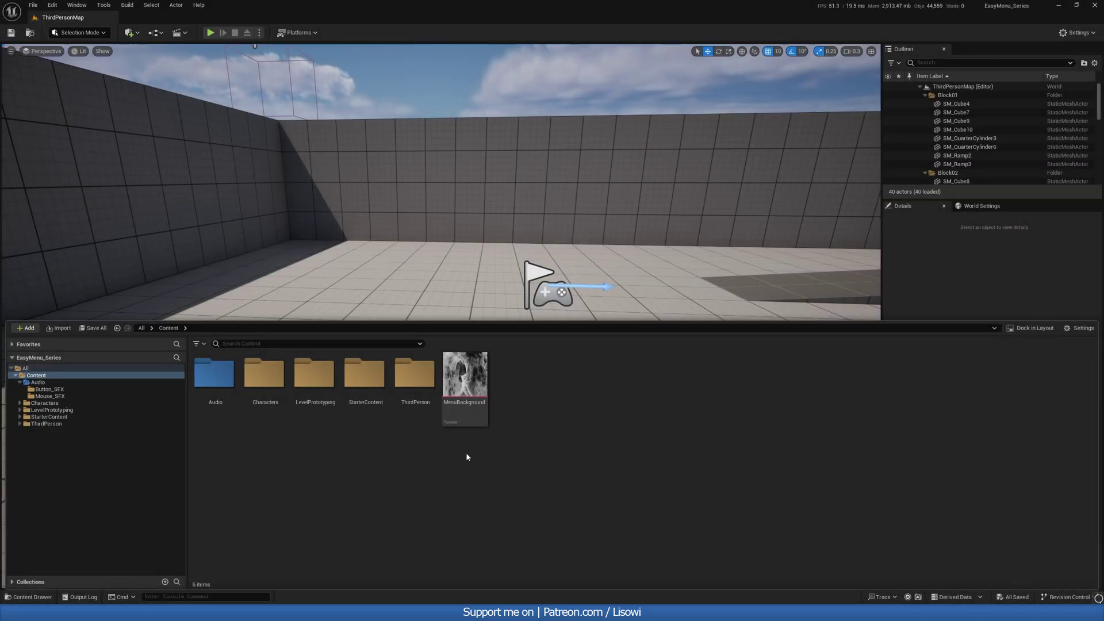
click(464, 409)
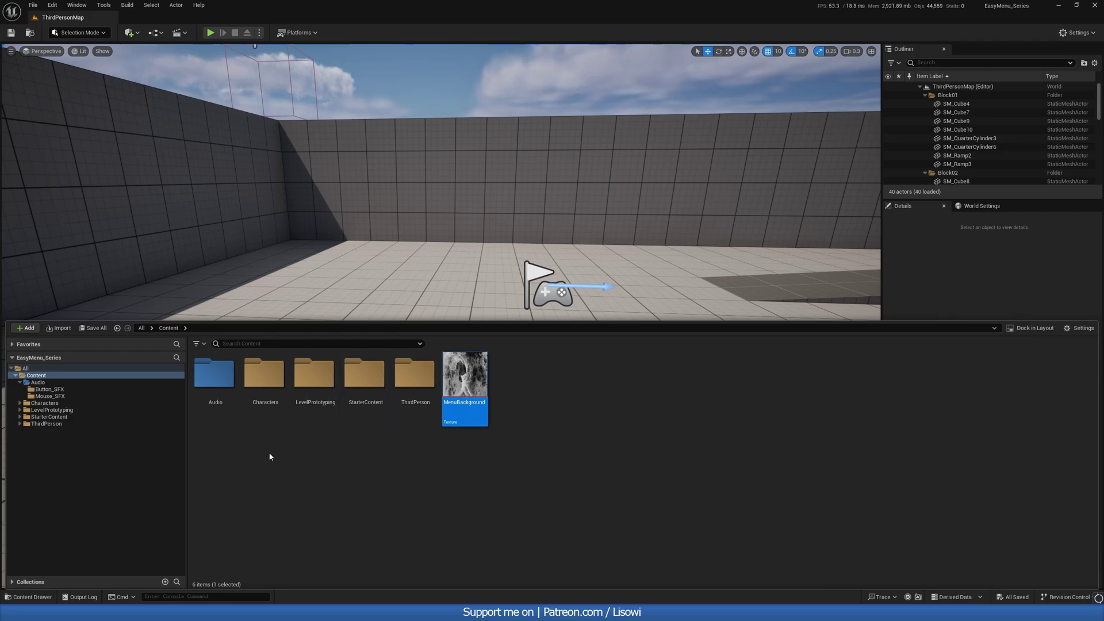
click(260, 468)
double_click(216, 406)
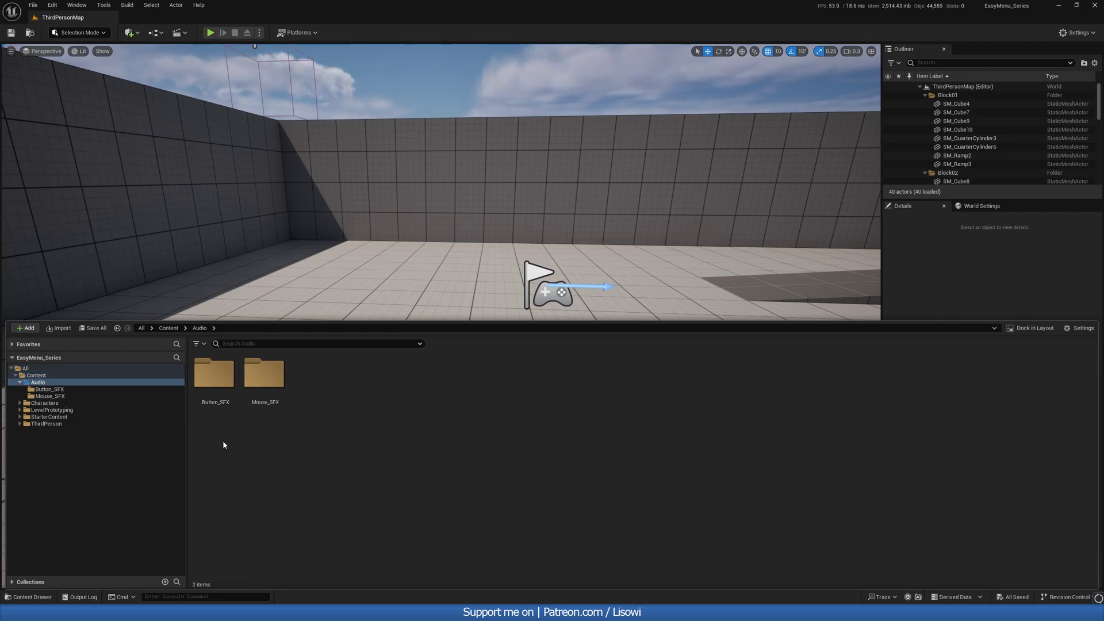
double_click(214, 379)
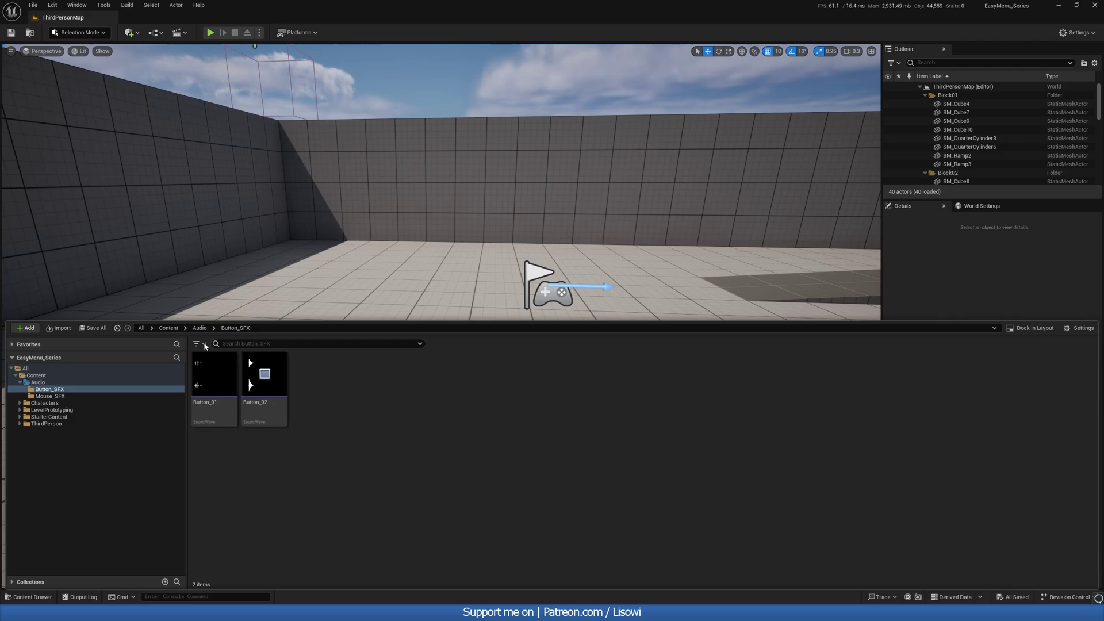
click(200, 327)
double_click(258, 377)
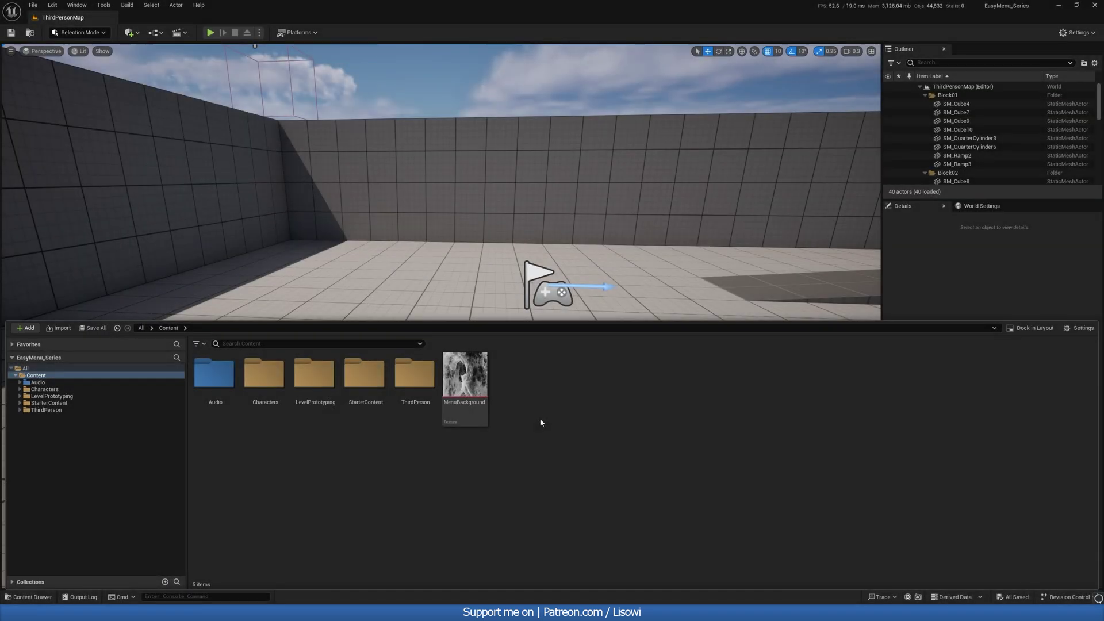
Create a MenuSystem folder in Content and colour it green.
right_click(540, 422)
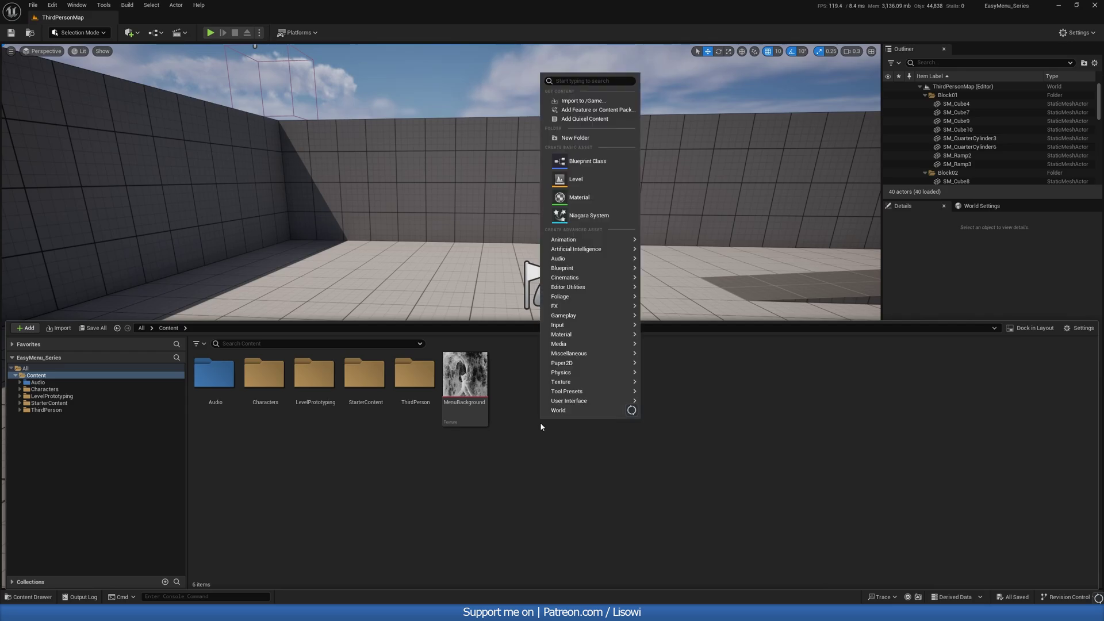
click(581, 141)
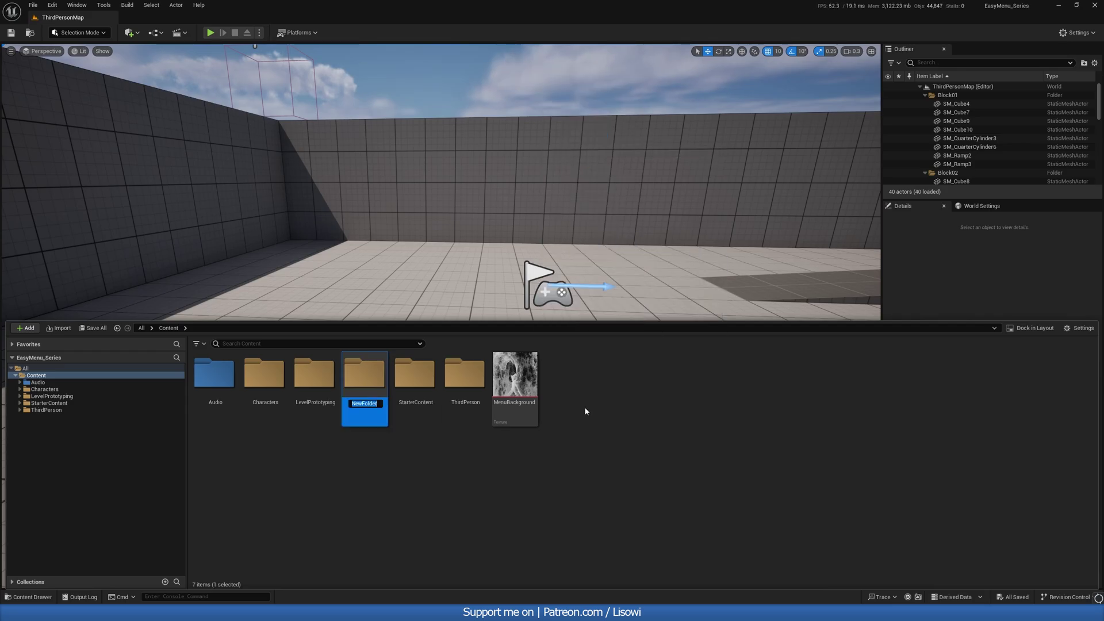
text(MenuSystem)
key(Return)
right_click(364, 384)
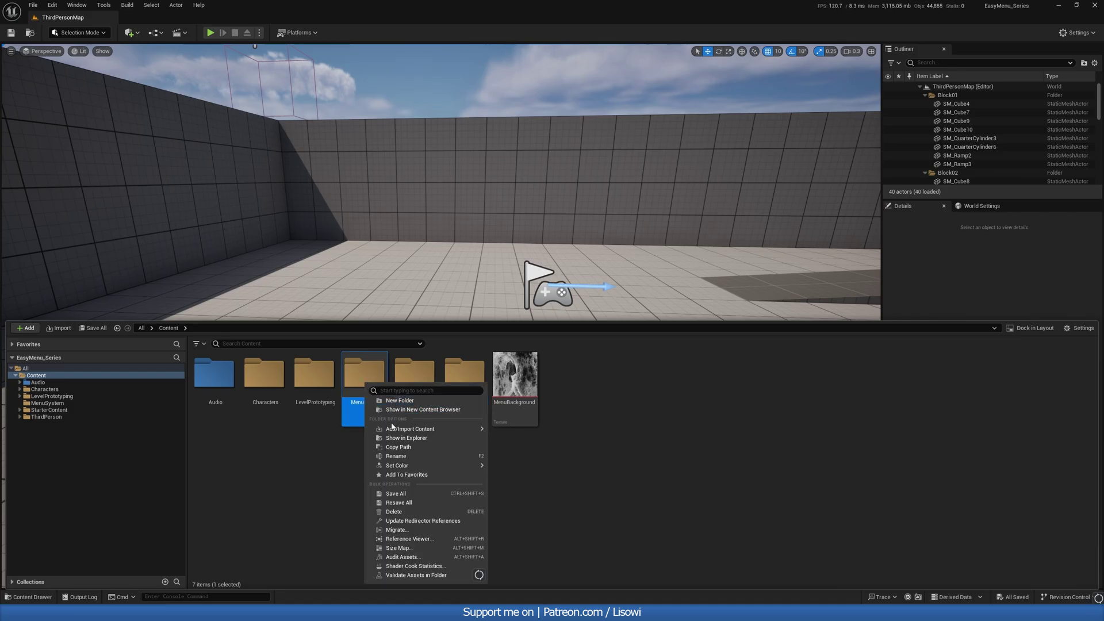
mouse_move(396, 465)
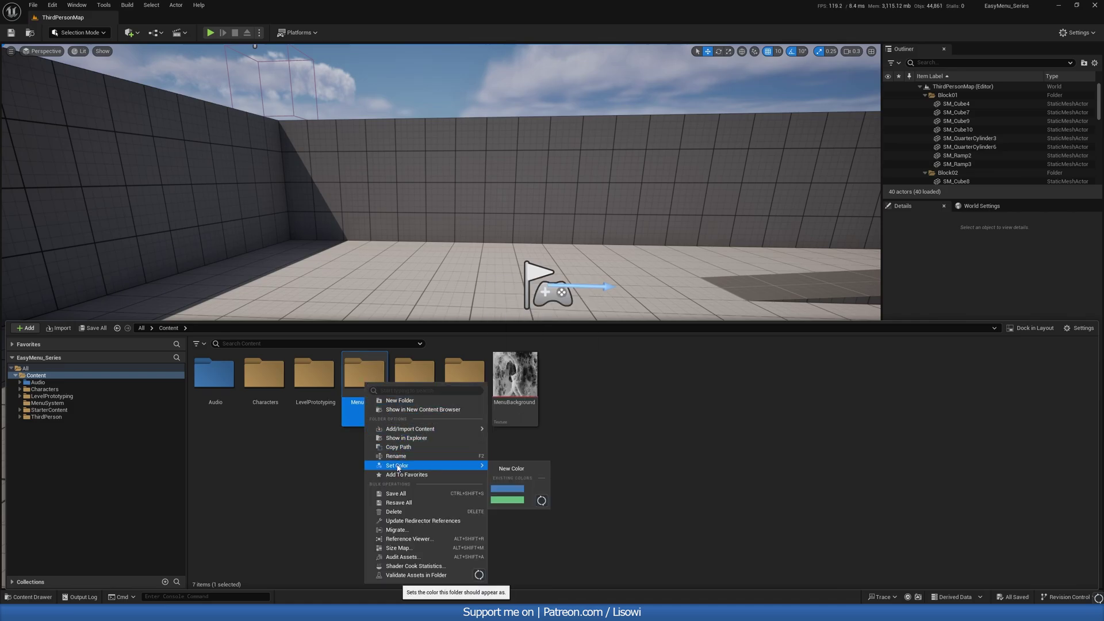
click(503, 500)
Inside MenuSystem, add an MUI subfolder and open it.
double_click(364, 377)
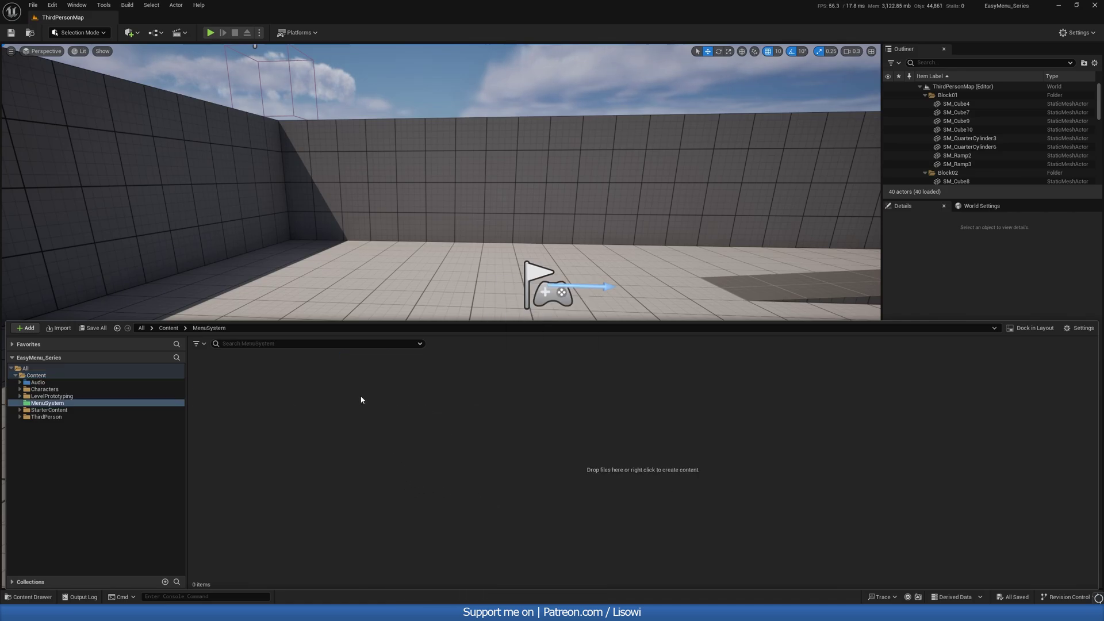
right_click(337, 396)
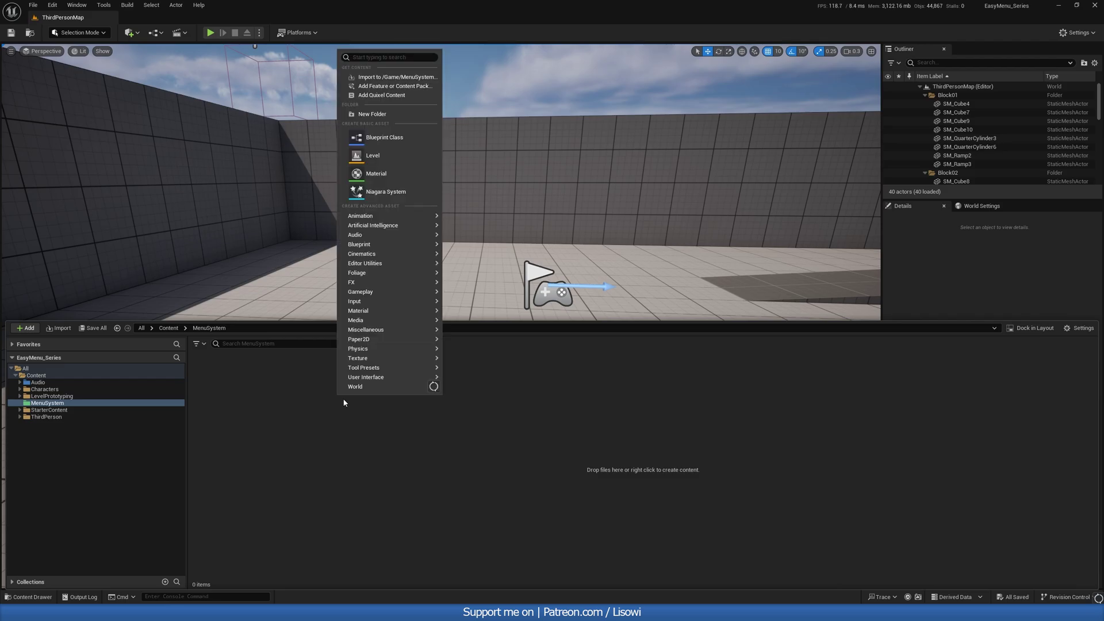
click(372, 114)
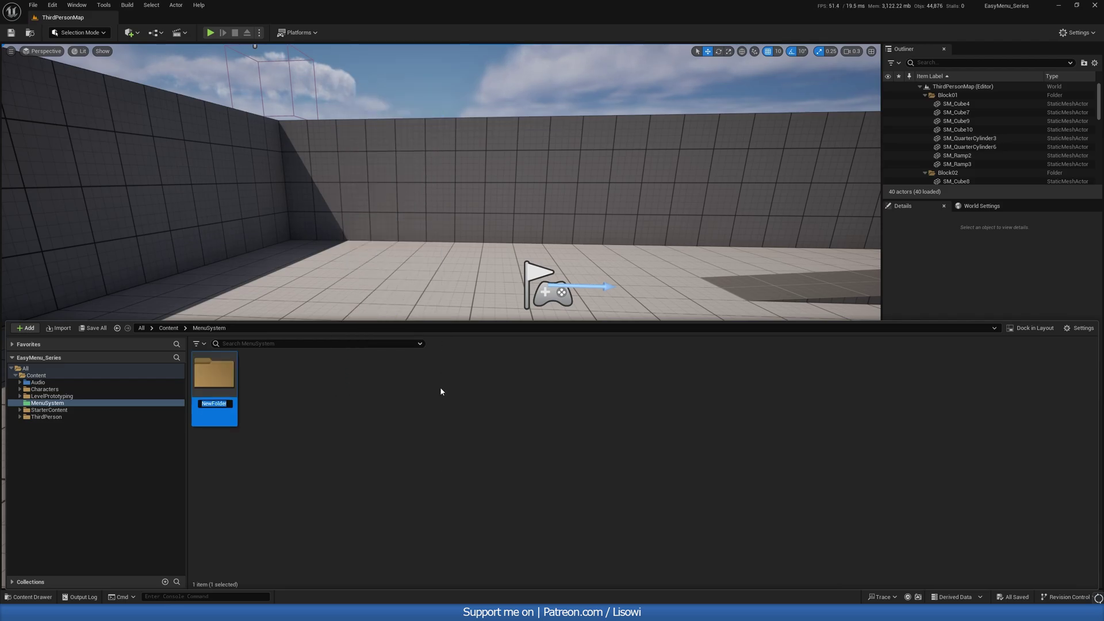
text(MUI)
key(Return)
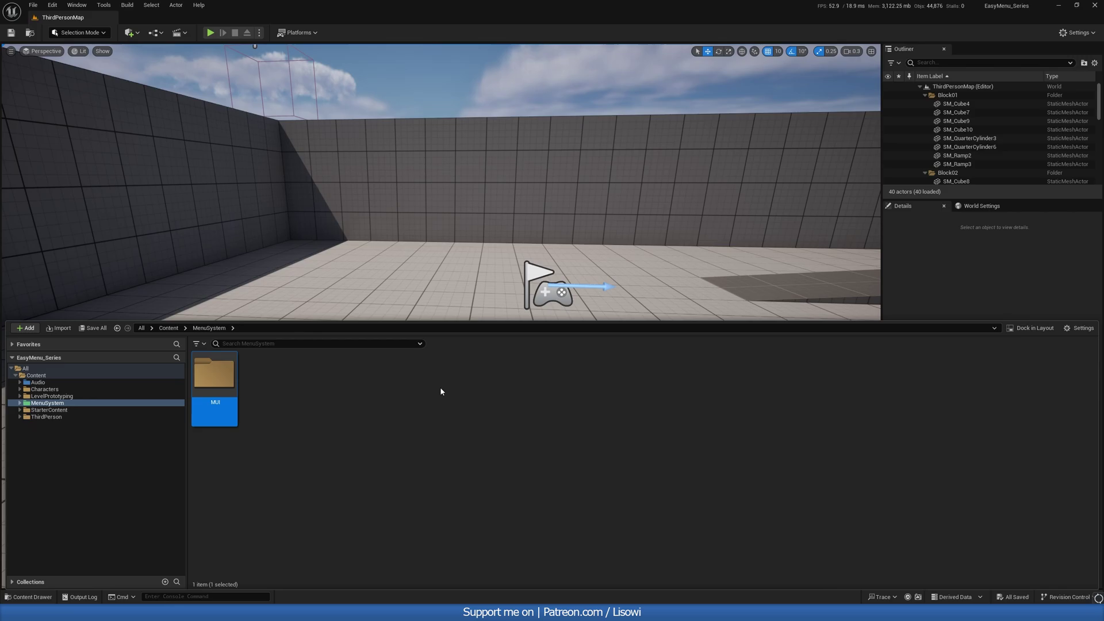
double_click(229, 386)
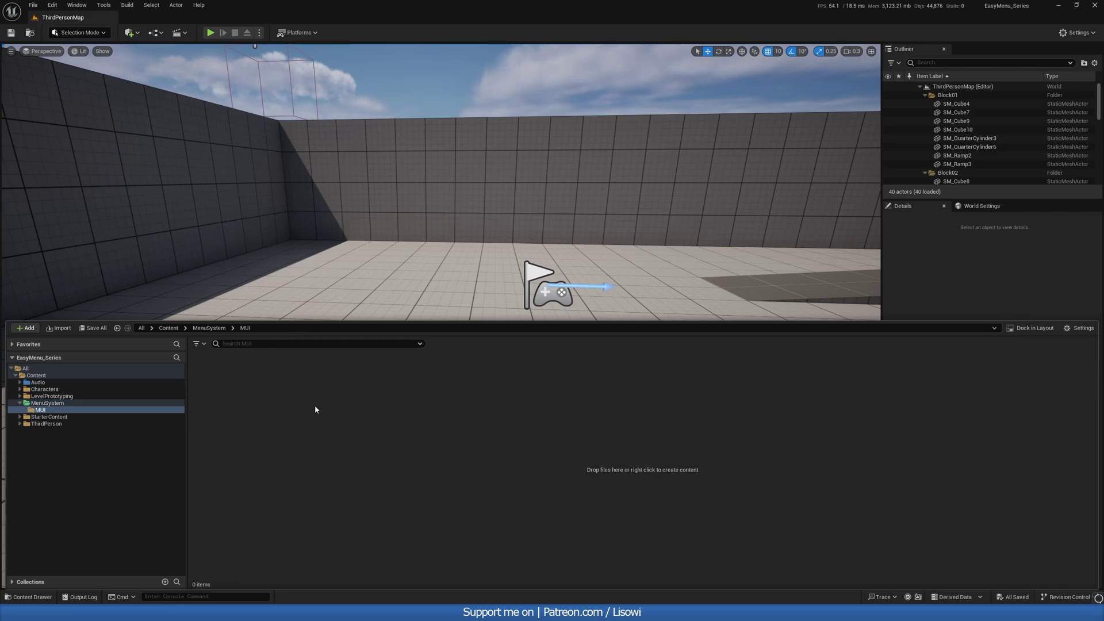
Create a new material named M_MenuUI in MUI and open it.
right_click(315, 408)
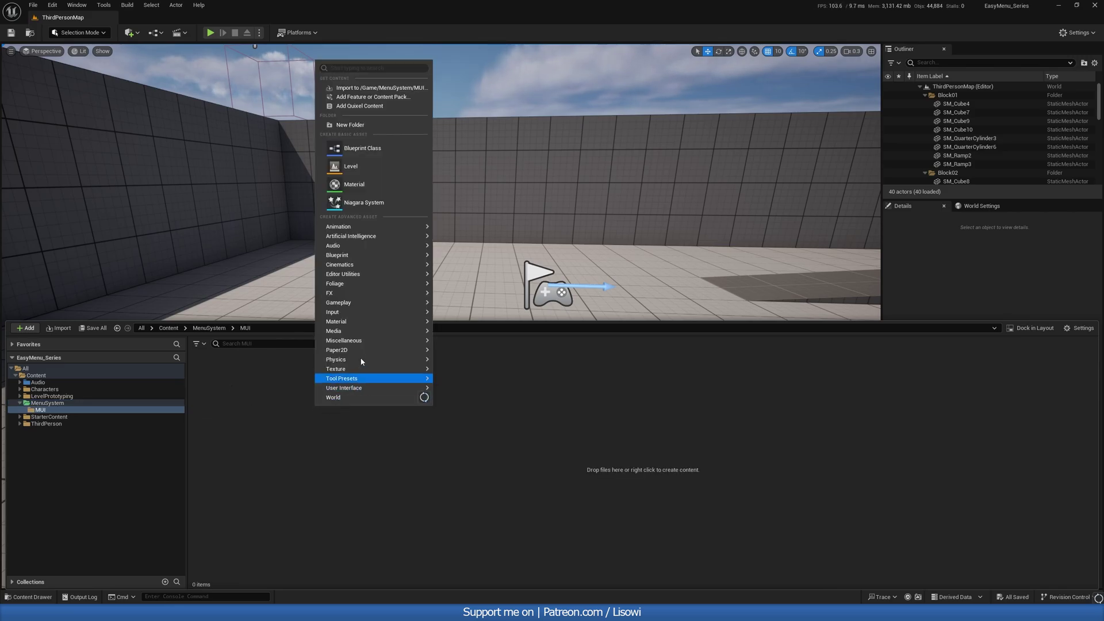
click(354, 184)
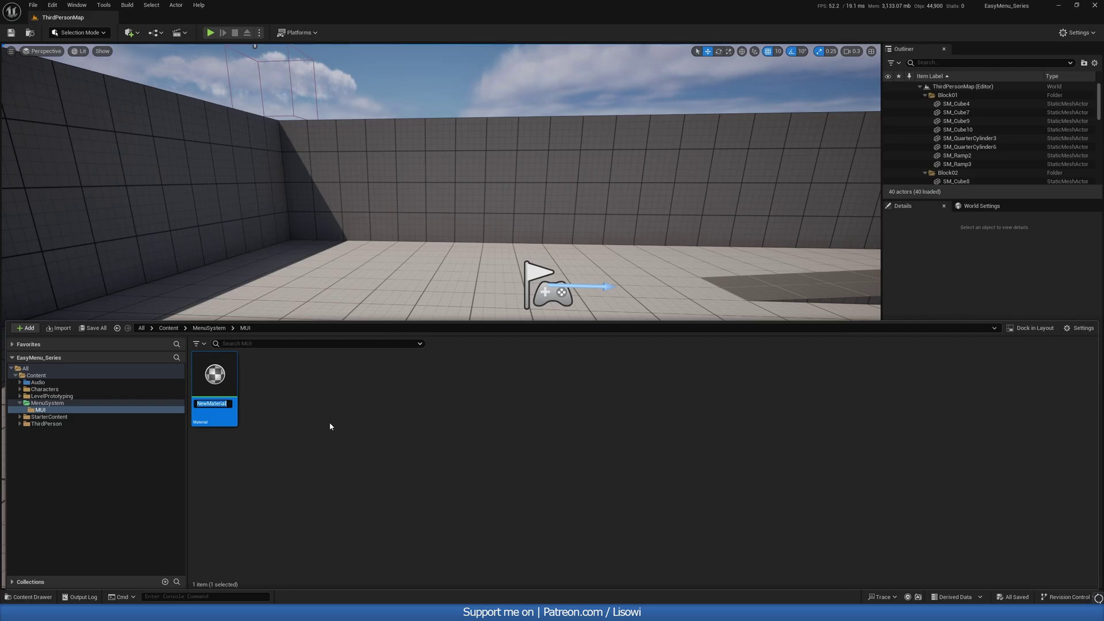
text(M_MenuUI)
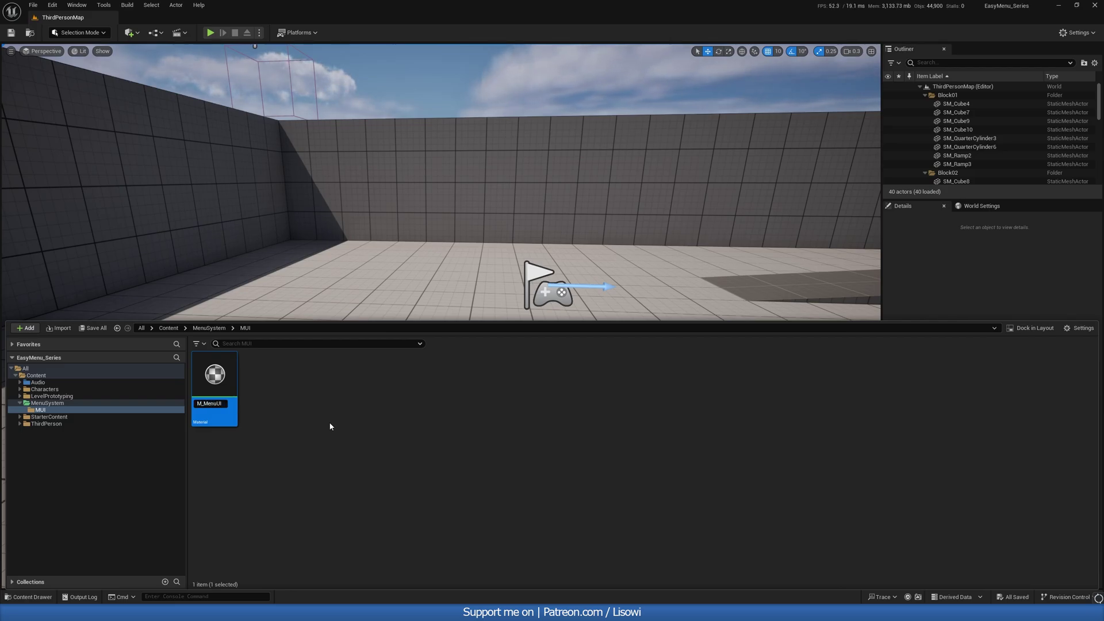
key(Return)
key(Return)
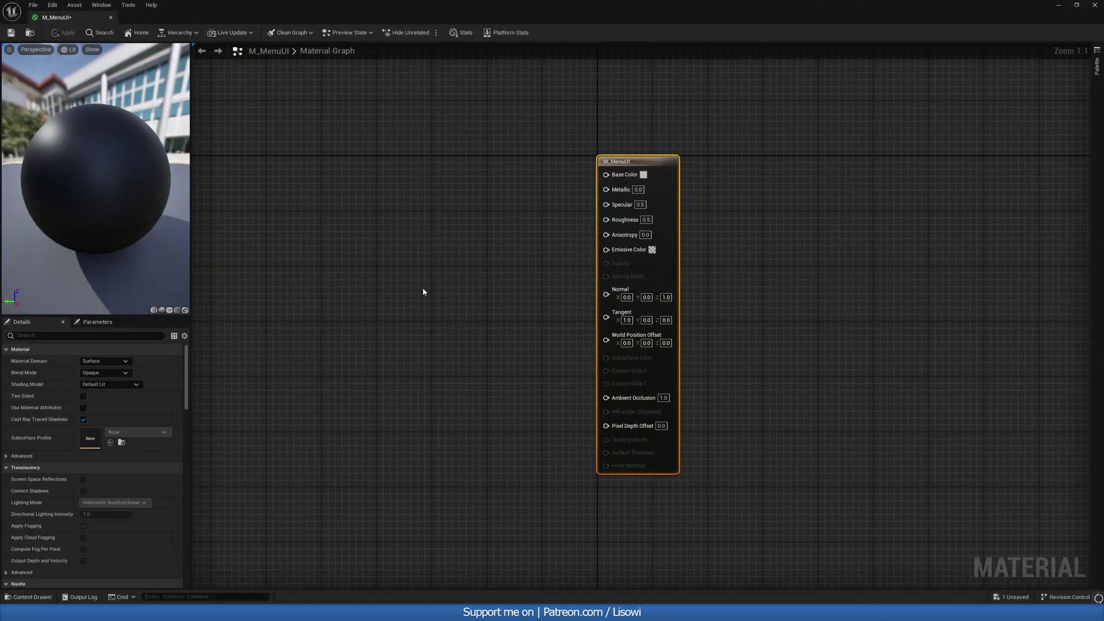
Set M_MenuUI's material domain to User Interface and blend mode to Translucent.
drag(617, 171, 672, 227)
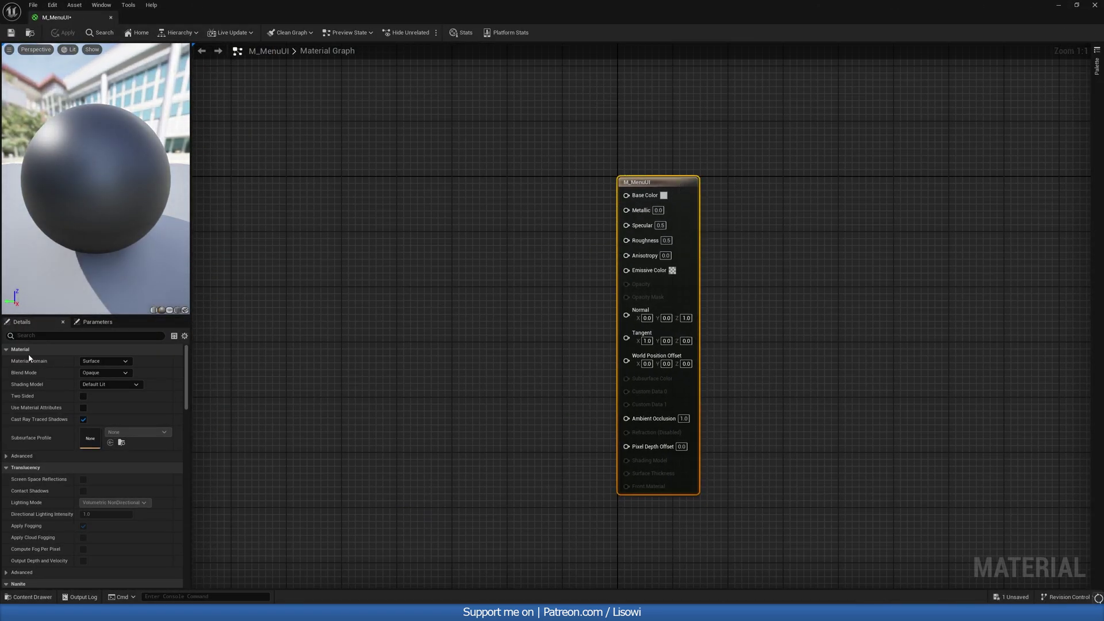
click(96, 361)
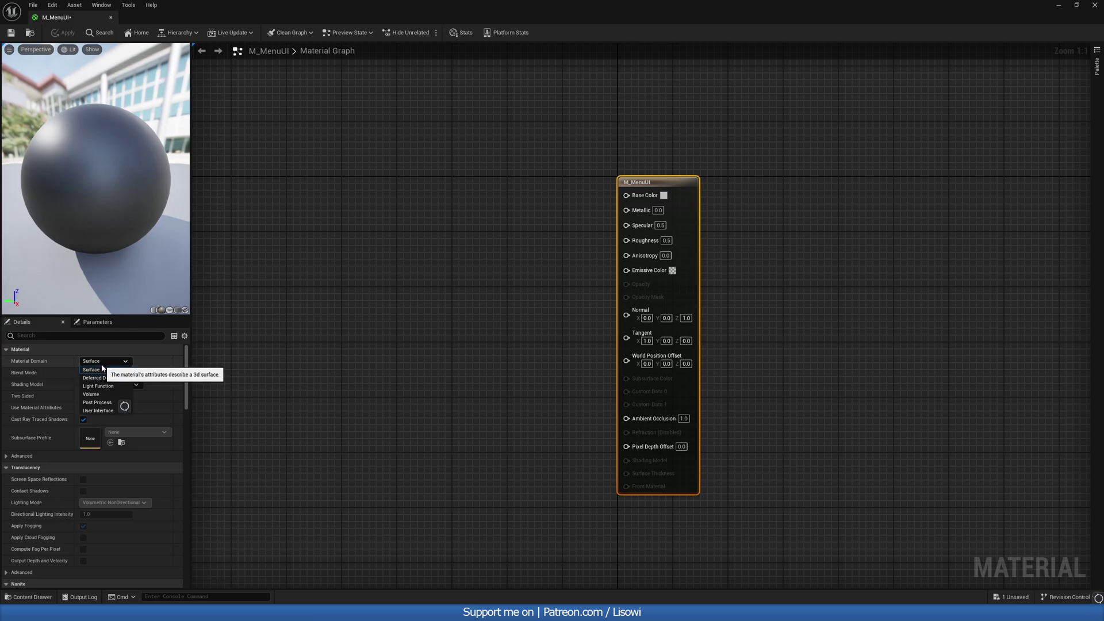
click(96, 412)
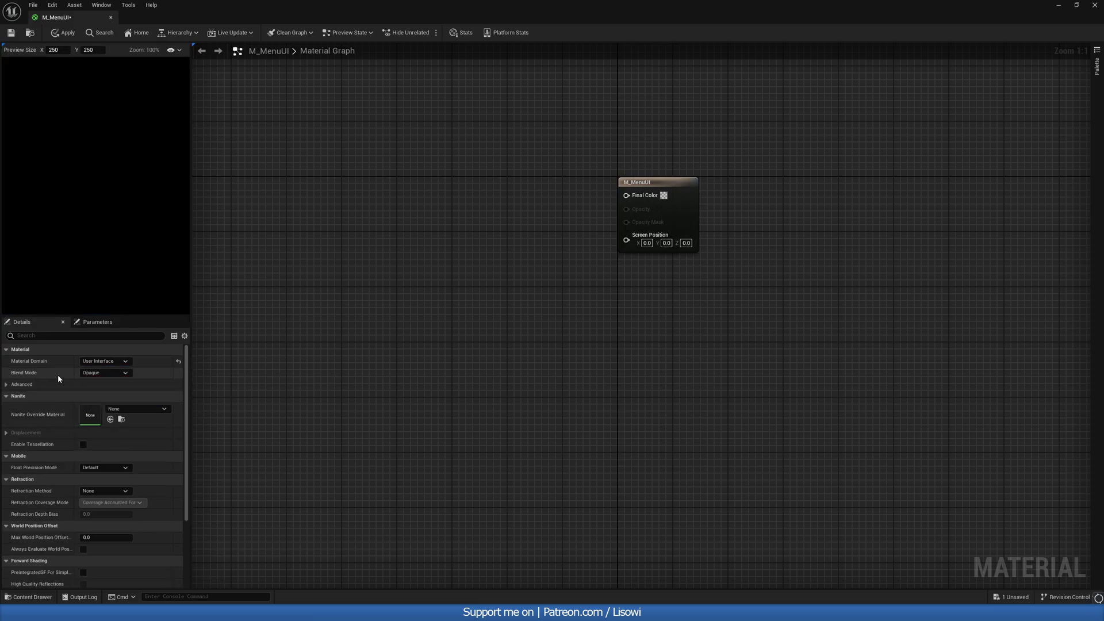
click(103, 374)
click(103, 396)
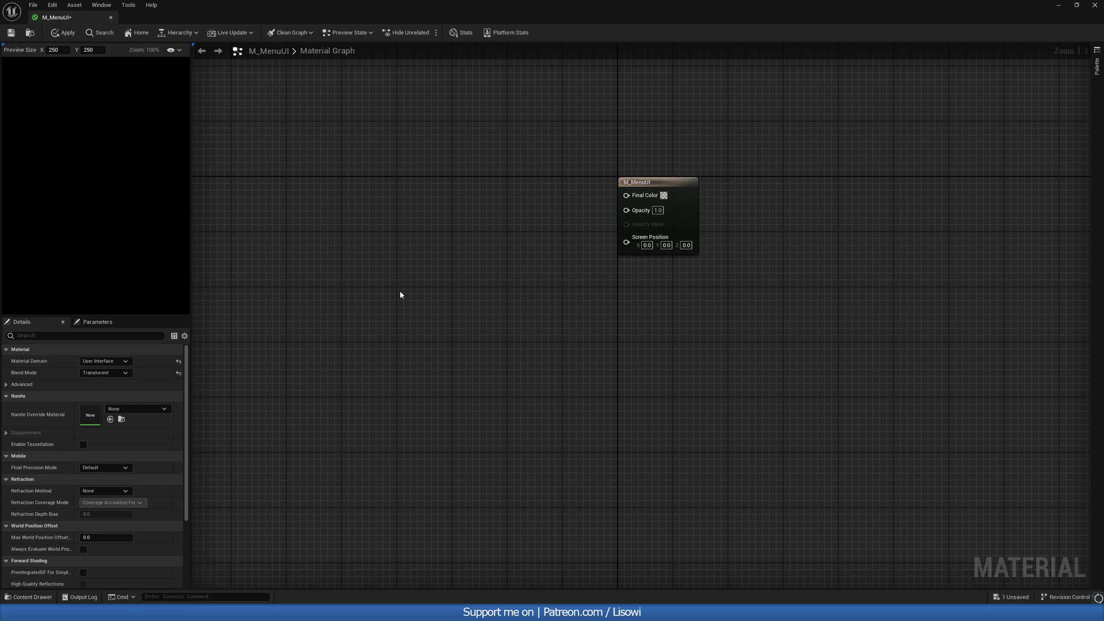
Add a RadialGradientExponential node to the material graph.
right_drag(399, 291, 536, 379)
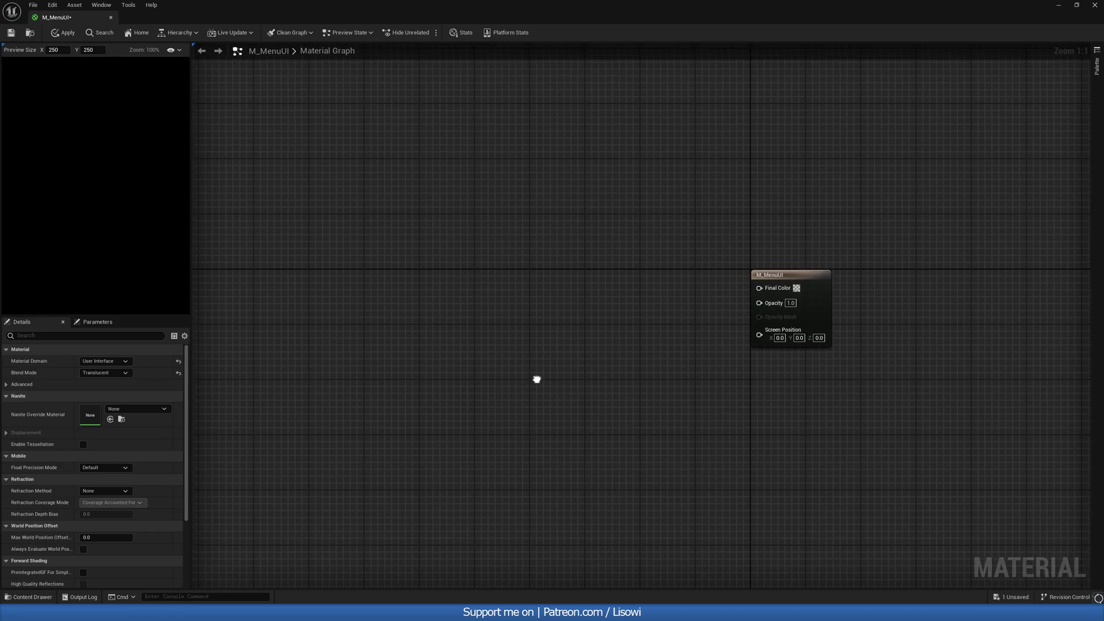
right_click(450, 322)
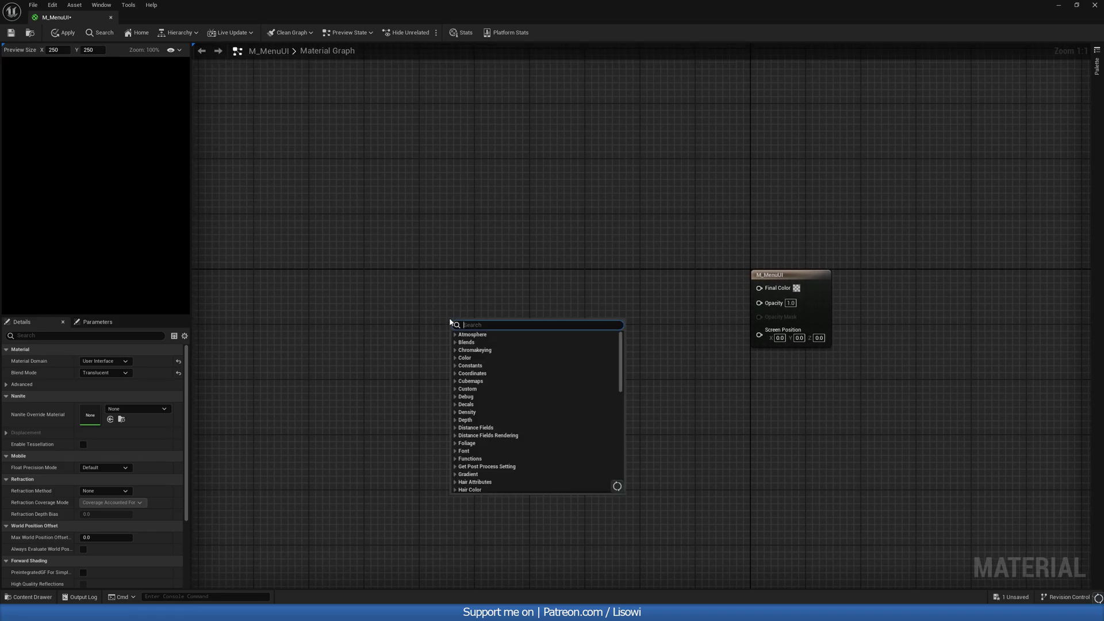
text(rdial)
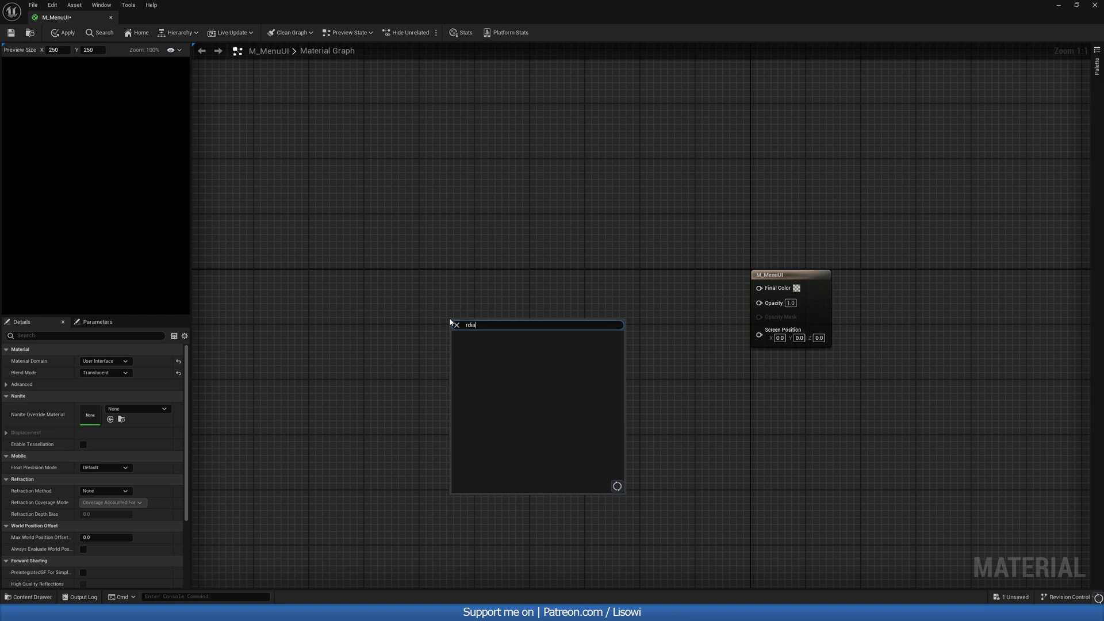
key(BackSpace)
key(BackSpace)
key(BackSpace)
key(BackSpace)
text(radial)
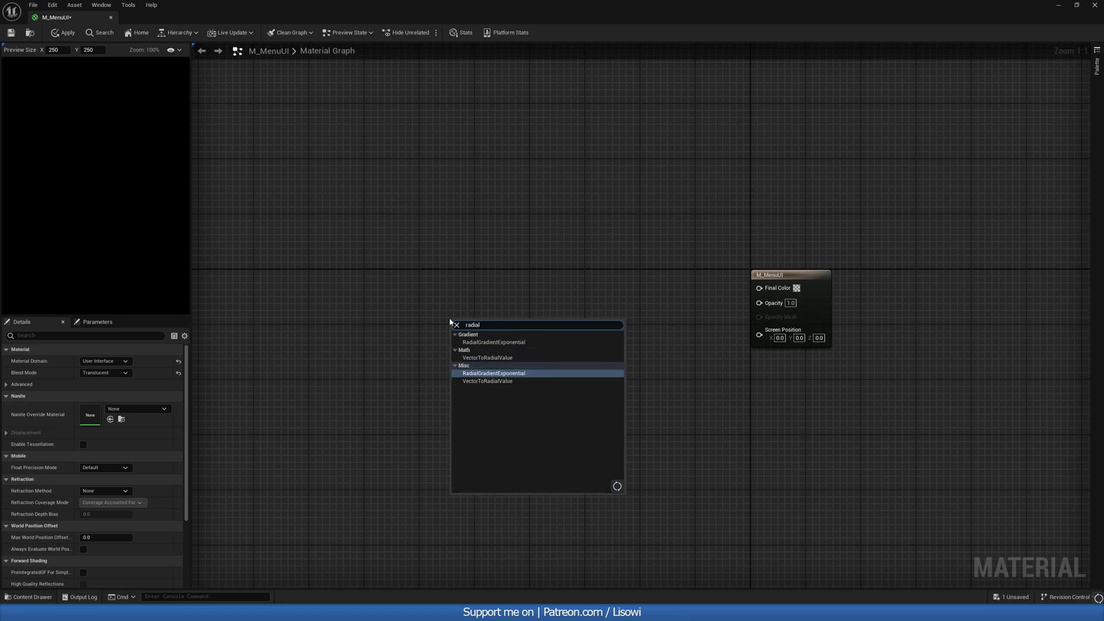
click(494, 374)
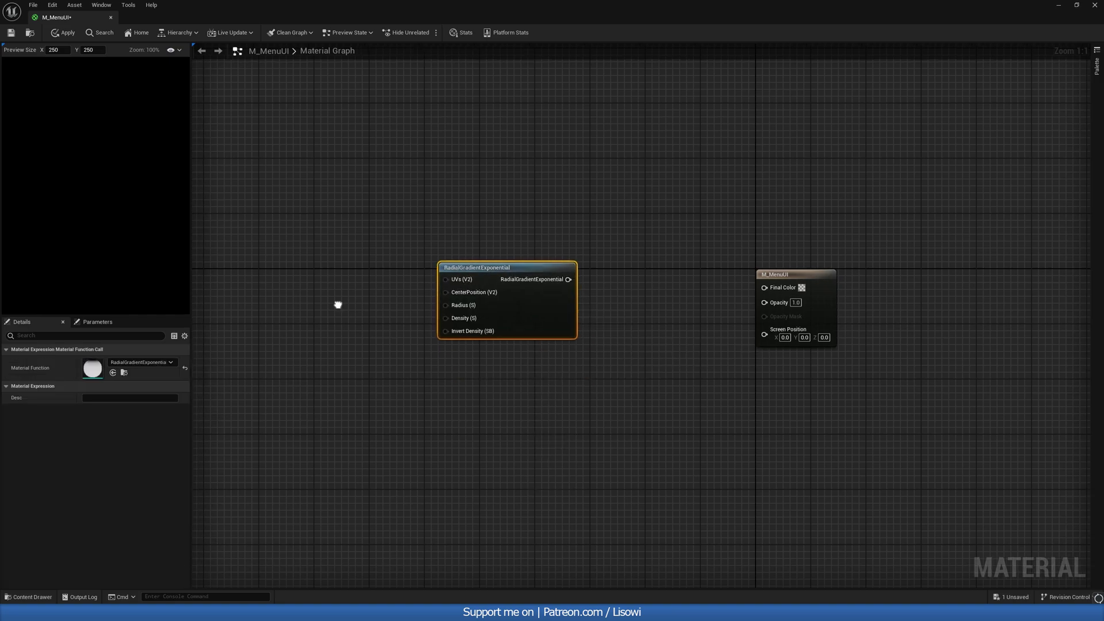
right_drag(338, 305, 444, 253)
click(439, 304)
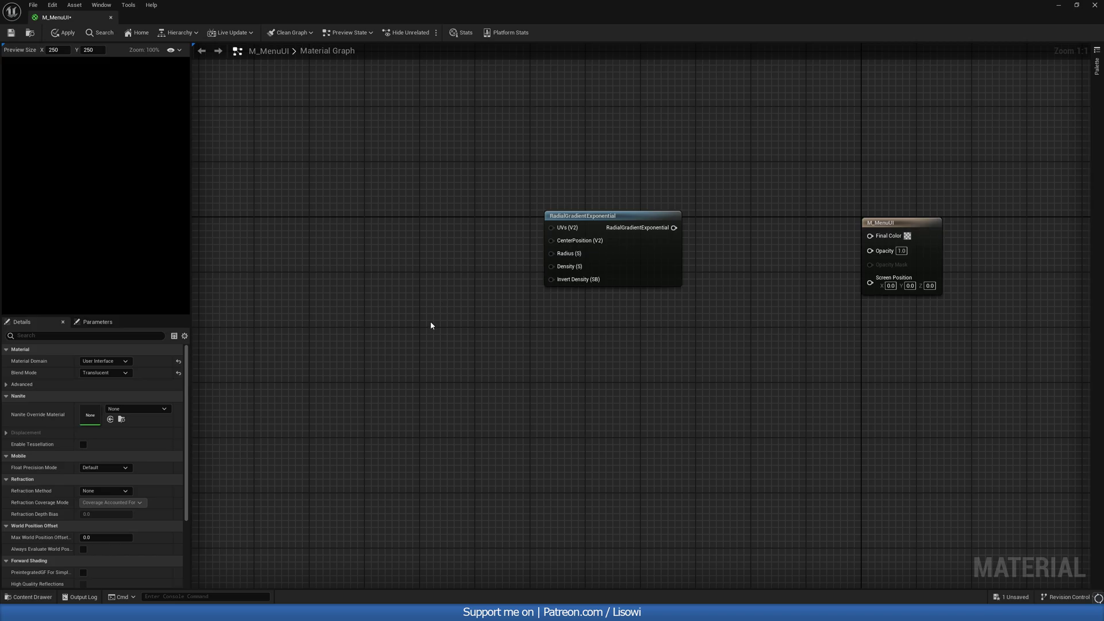
Add a 0.9 Constant and wire it into the gradient's Density and Radius inputs.
click(430, 323)
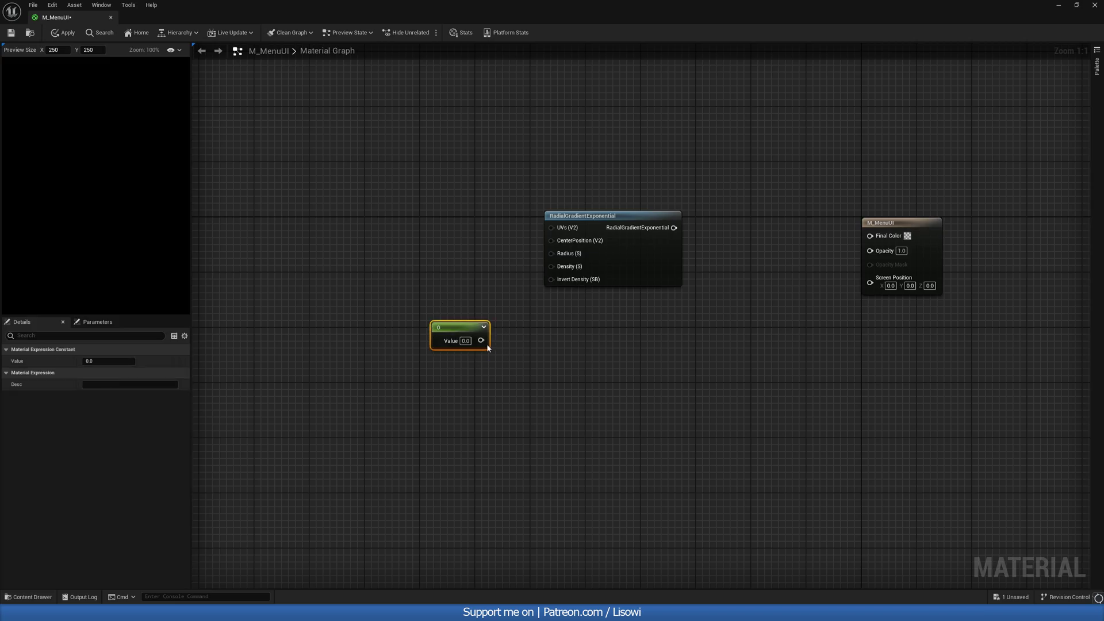
right_drag(487, 347, 452, 397)
drag(443, 394, 397, 311)
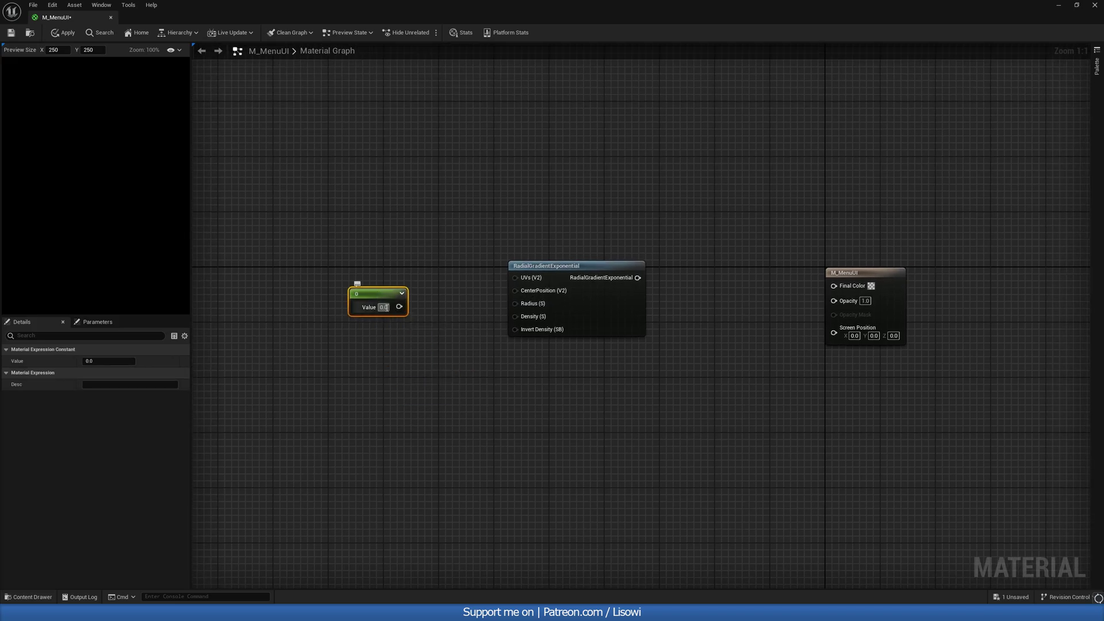
text(0.9)
key(Return)
click(410, 323)
drag(398, 306, 517, 316)
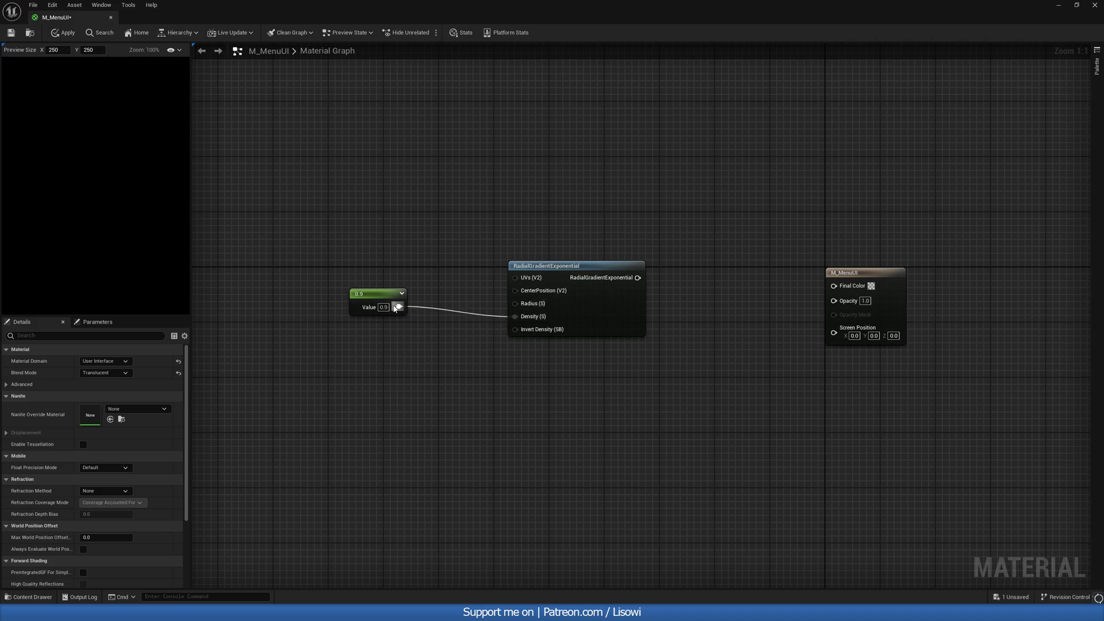
drag(399, 307, 424, 300)
shift+click(569, 273)
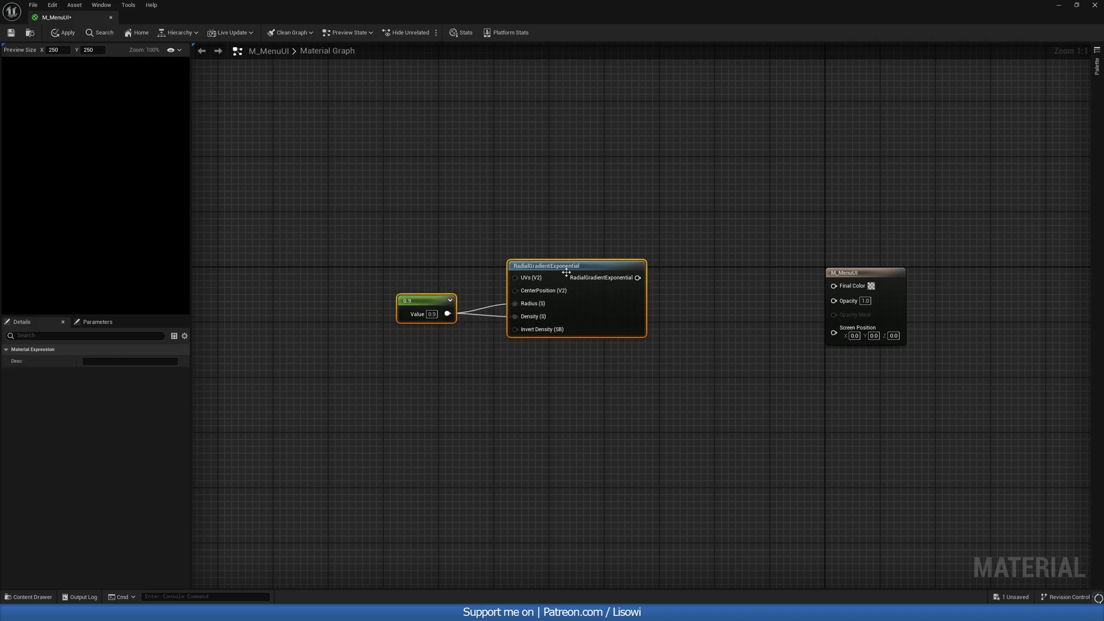
drag(570, 273, 340, 280)
Add a OneMinus node off the radial gradient's output.
click(485, 281)
right_drag(485, 281, 458, 274)
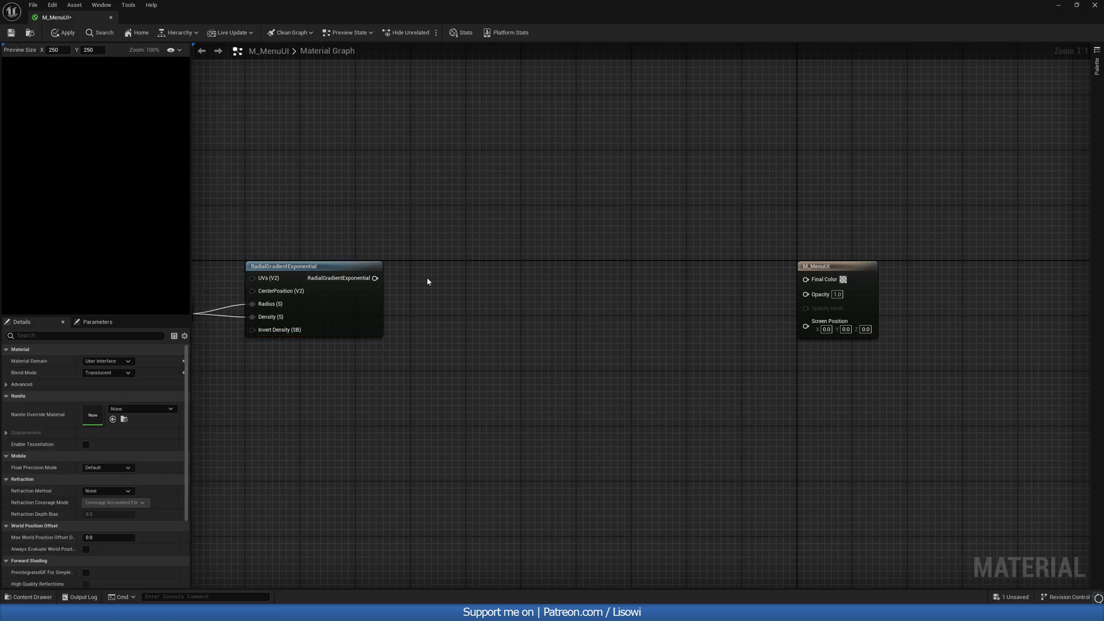
drag(375, 278, 430, 286)
text(oneminus)
key(Return)
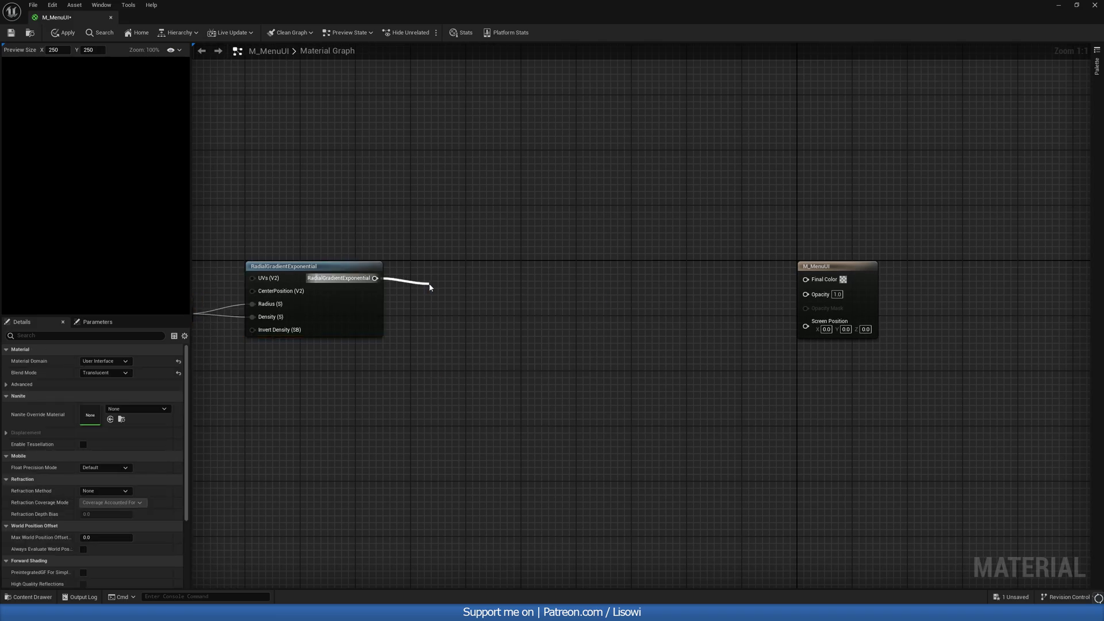
right_drag(453, 301, 460, 288)
click(476, 264)
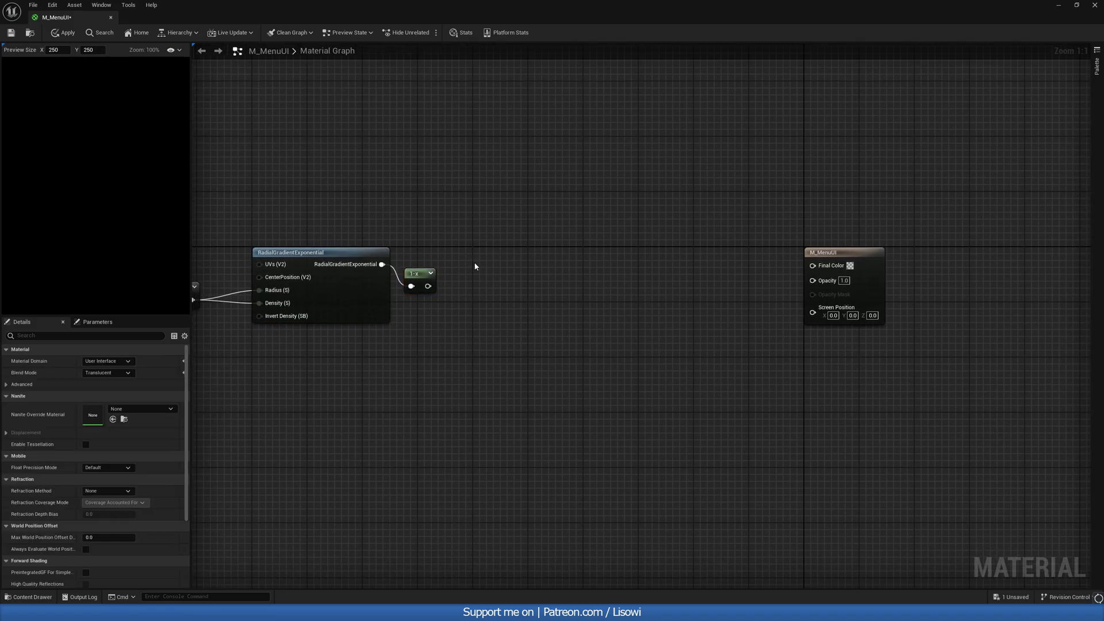
Add two Multiply nodes, feeding the gradient and 1-x into the first one.
click(483, 262)
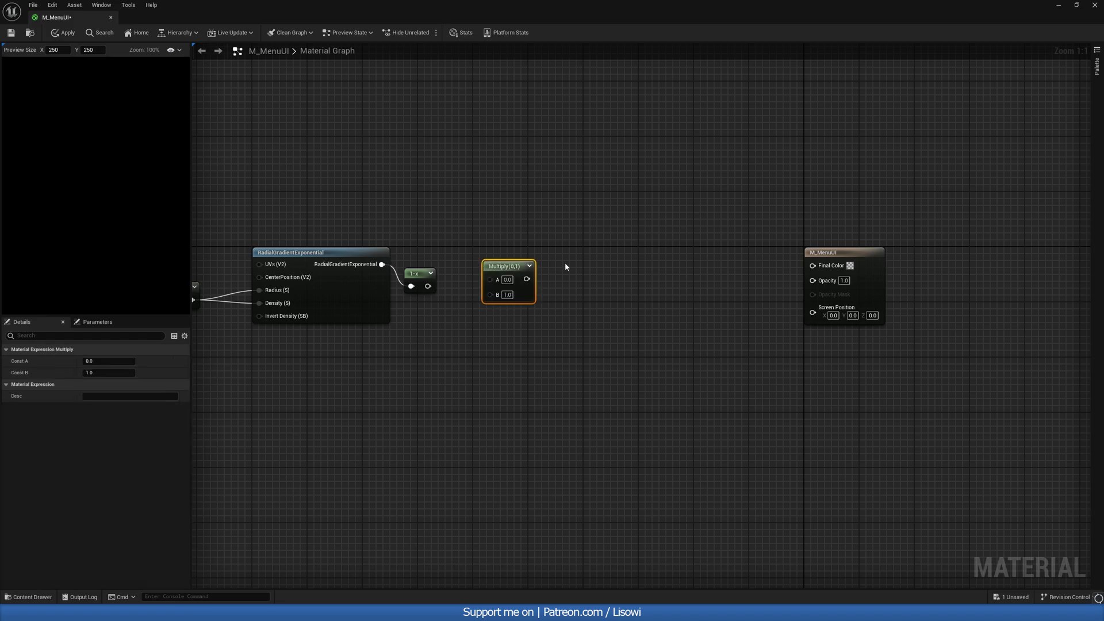
click(584, 263)
click(529, 266)
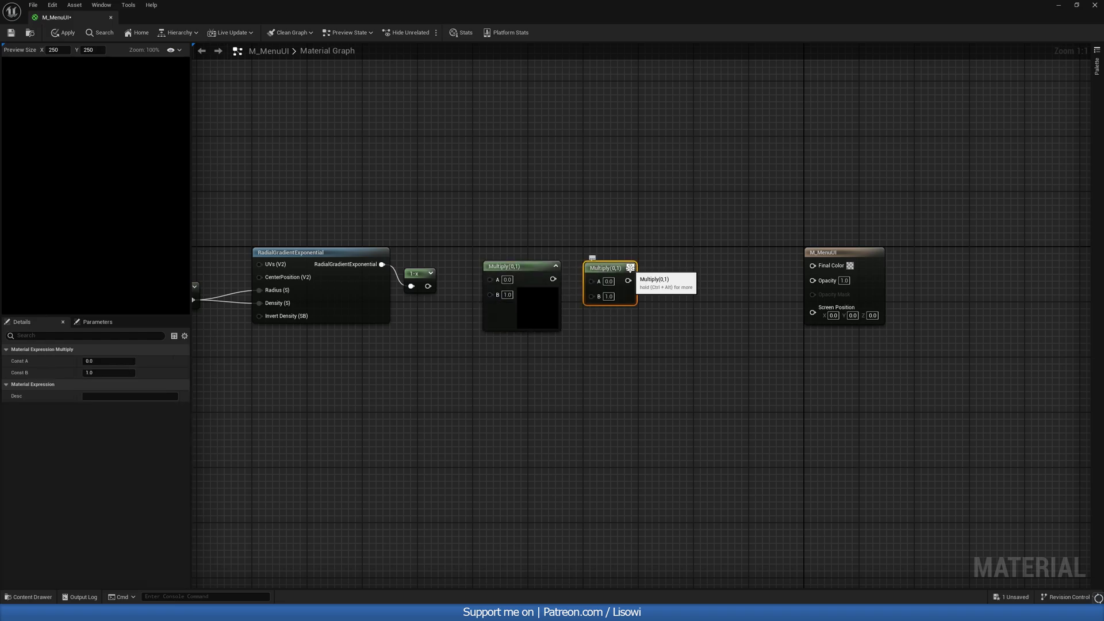
click(630, 267)
drag(521, 267, 518, 254)
drag(428, 286, 494, 282)
drag(382, 264, 486, 251)
Chain the first Multiply into the second, then through another 1-x into Final Color.
click(414, 277)
click(562, 239)
right_drag(562, 239, 507, 260)
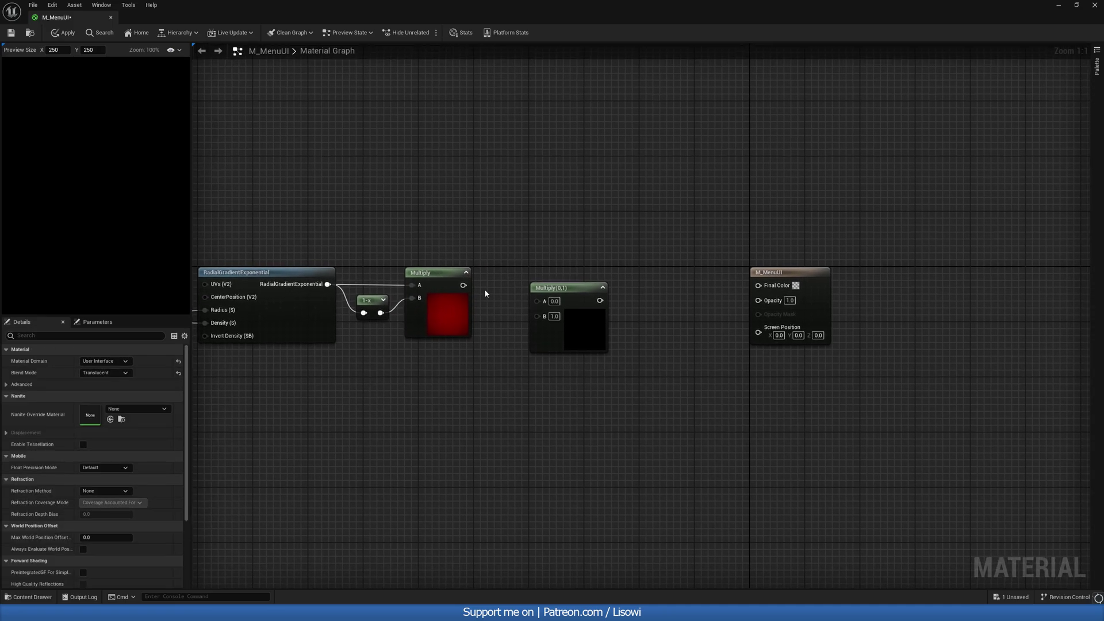
drag(463, 285, 518, 271)
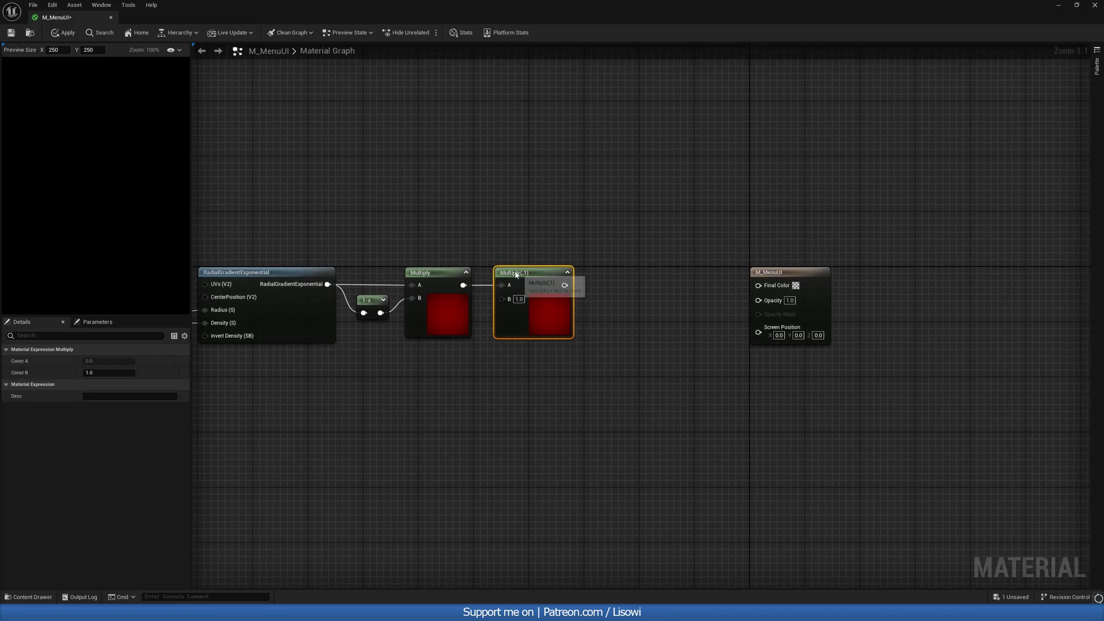
click(569, 249)
right_drag(570, 249, 493, 240)
drag(487, 274, 682, 290)
text(1-x)
key(Return)
drag(542, 292, 529, 264)
drag(689, 263, 584, 264)
right_drag(584, 264, 809, 253)
mouse_move(336, 205)
right_down()
mouse_move(376, 207)
mouse_move(334, 216)
right_up()
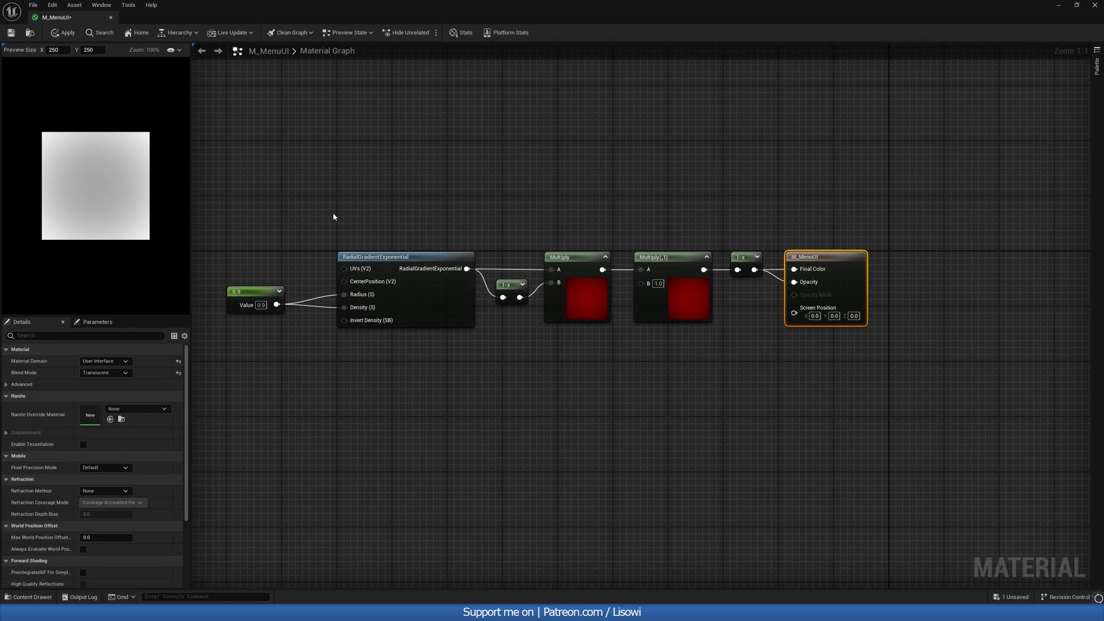
Save the material, then create a User Widget blueprint named WB_MenuButton in MenuSystem.
click(11, 32)
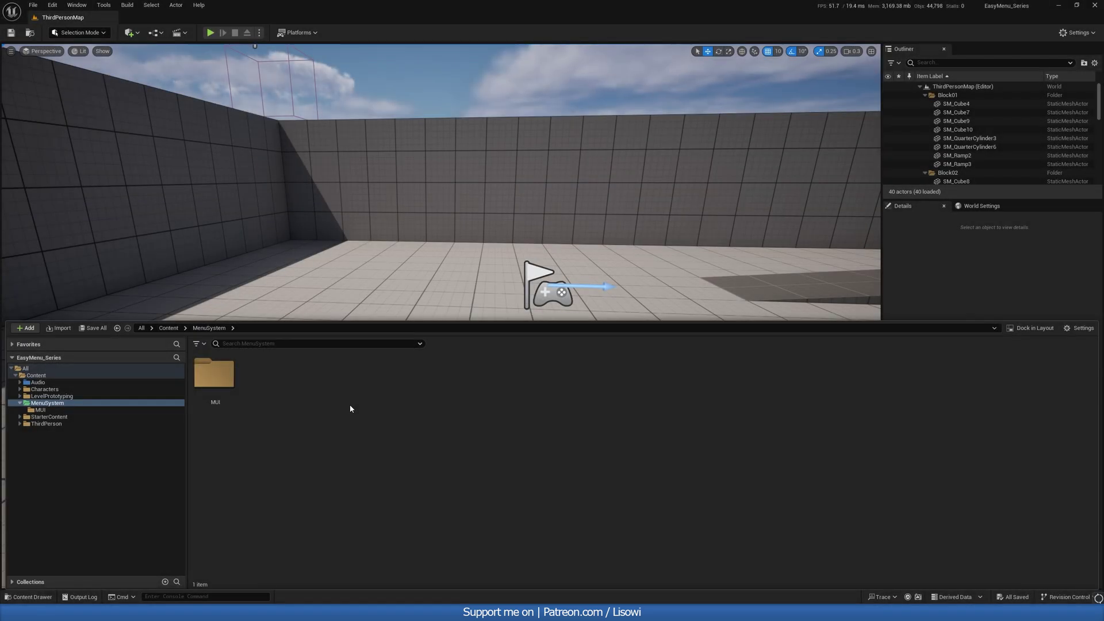
right_click(296, 394)
mouse_move(318, 375)
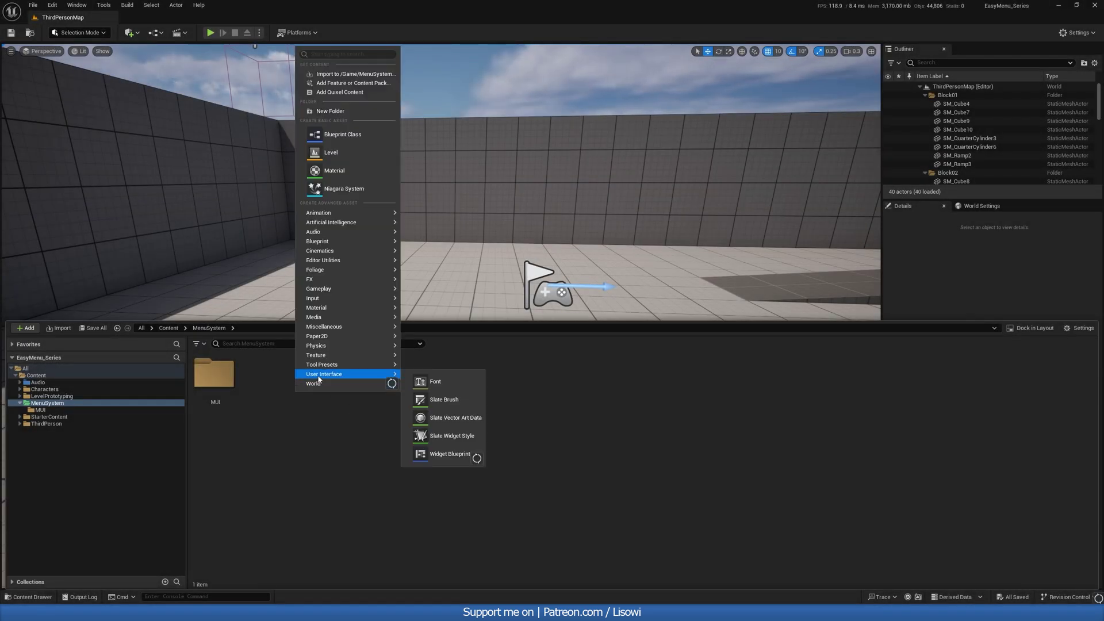
click(450, 453)
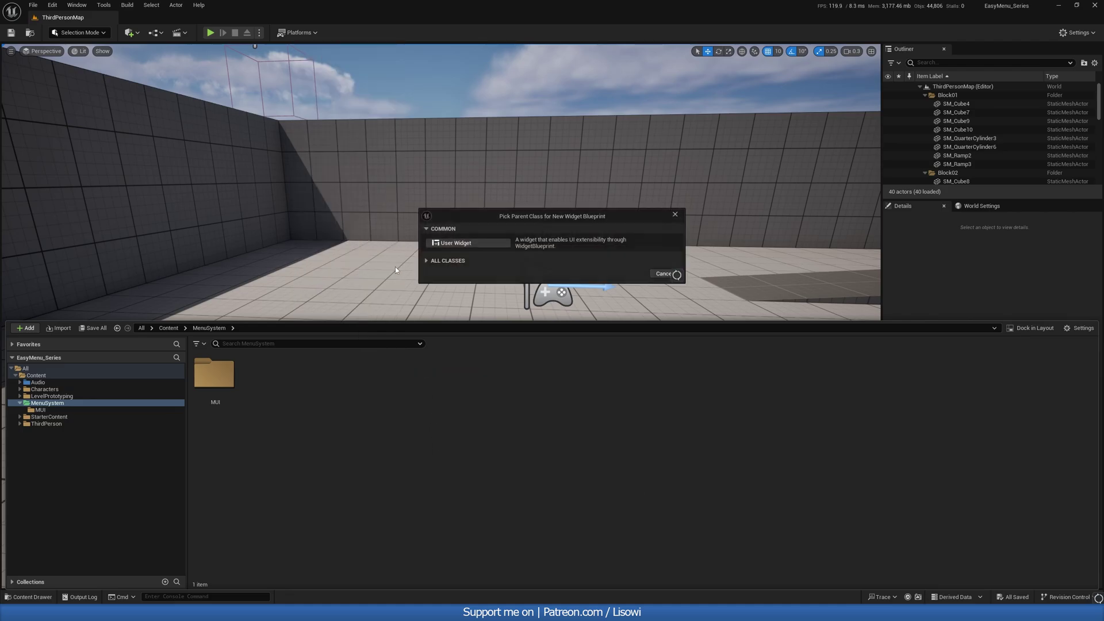
click(451, 243)
text(WB_)
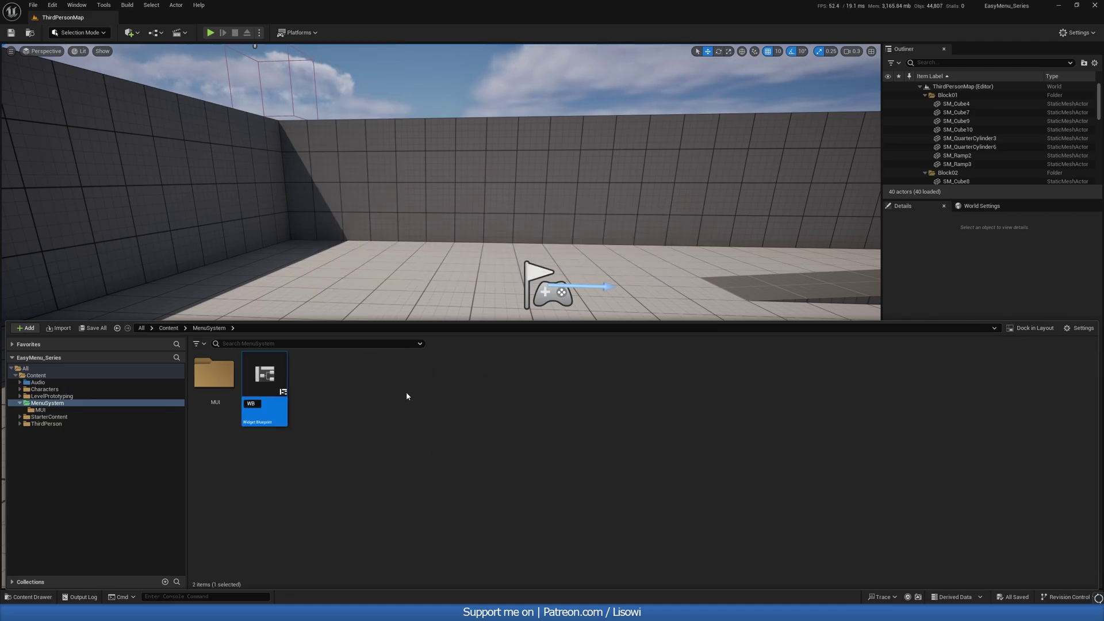
text(MenuButton)
key(Return)
Open WB_MenuButton and add a Button to its widget hierarchy.
double_click(270, 384)
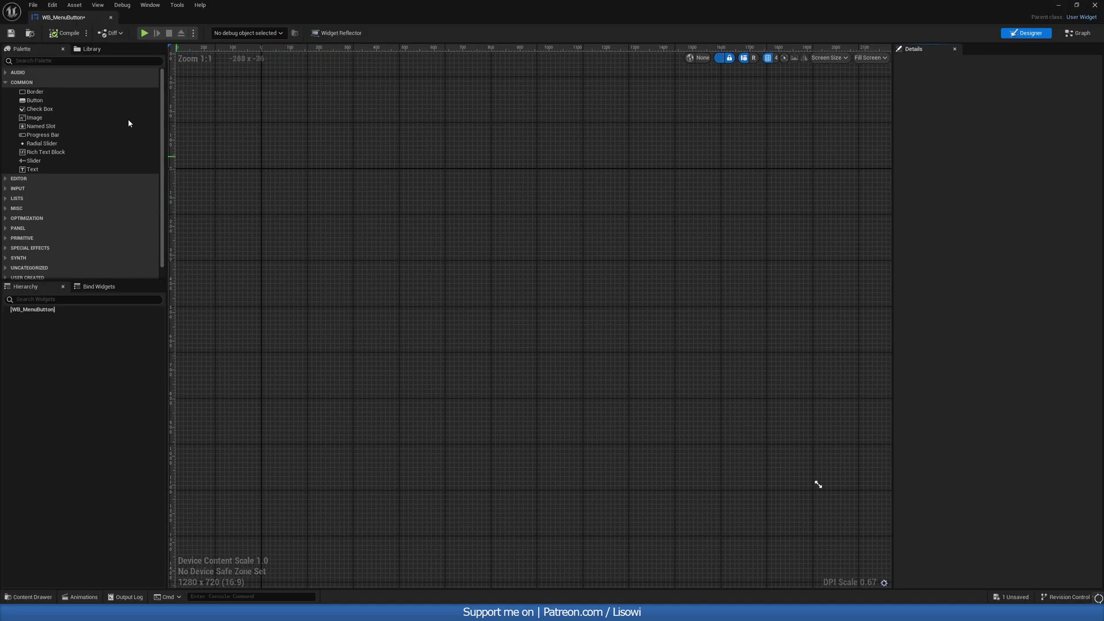
click(75, 61)
text(but)
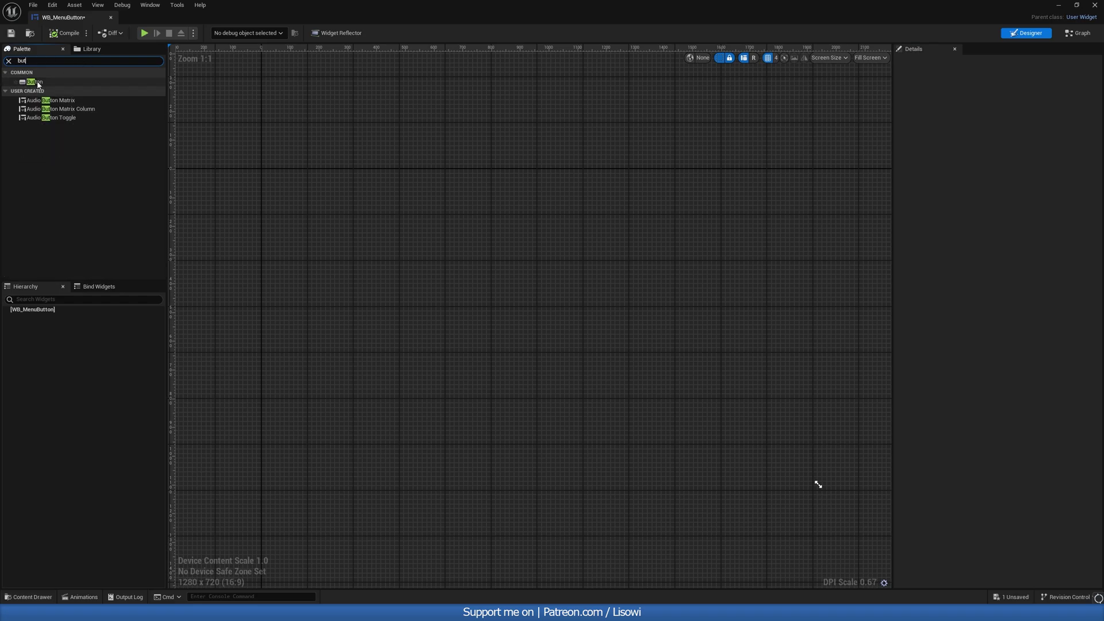
drag(34, 81, 46, 315)
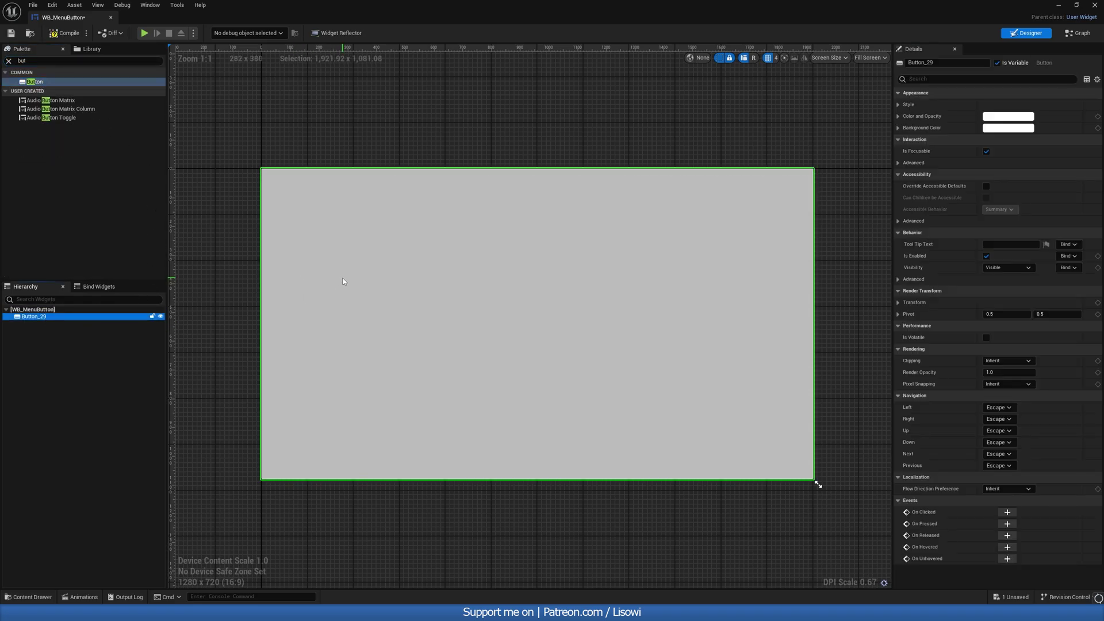
Set the button's Normal and Pressed padding to 0 and its background colour to black.
click(898, 105)
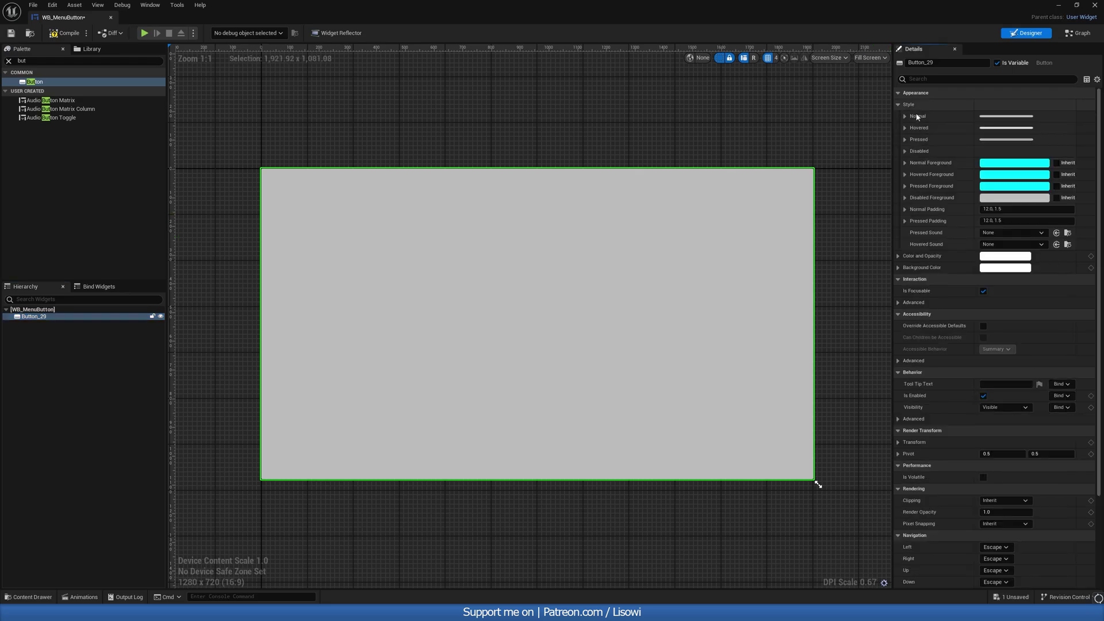
click(1013, 210)
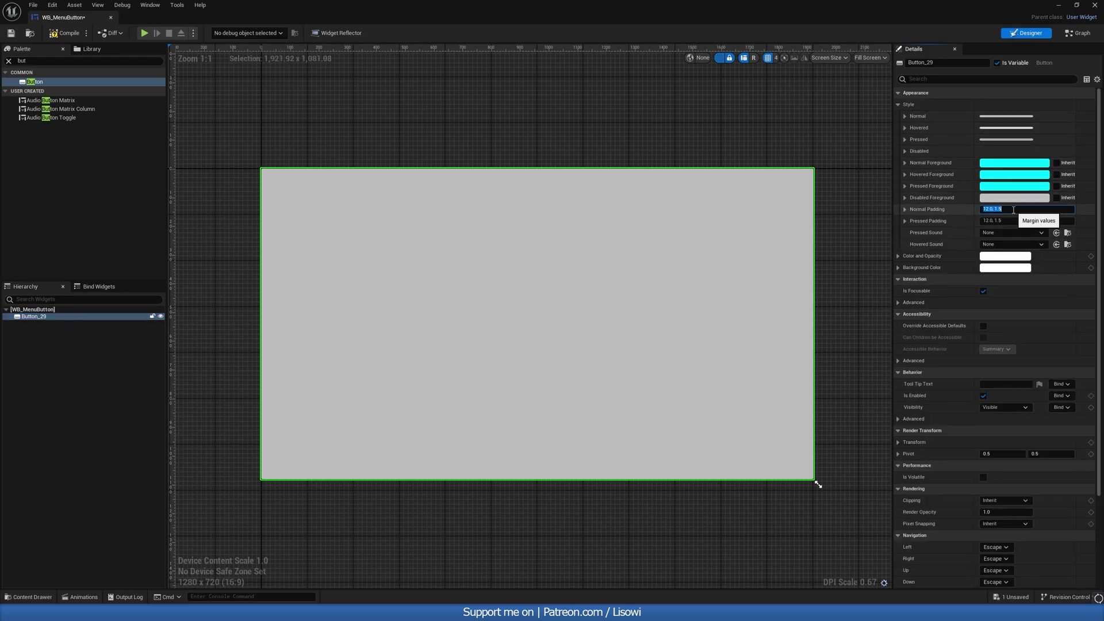
text(0)
key(Return)
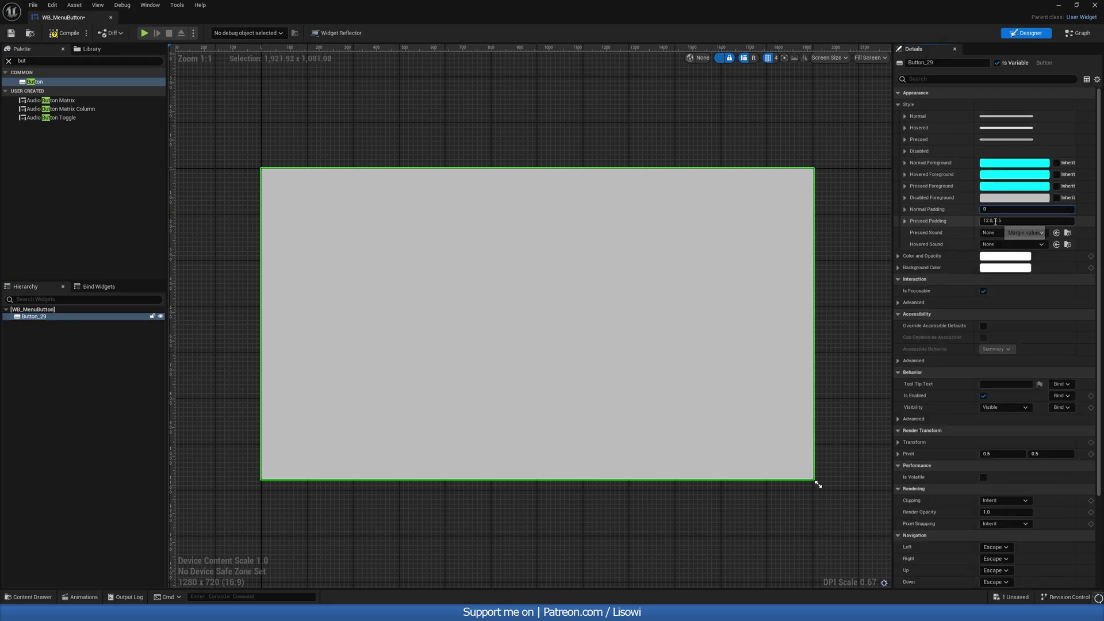
click(1005, 221)
click(984, 269)
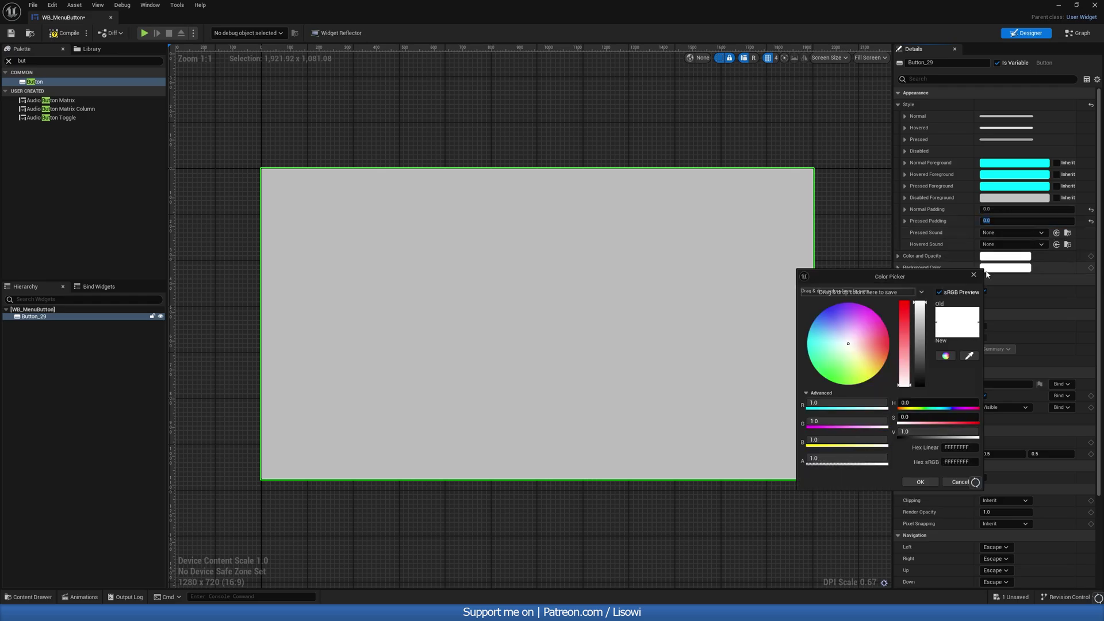
drag(923, 338, 921, 405)
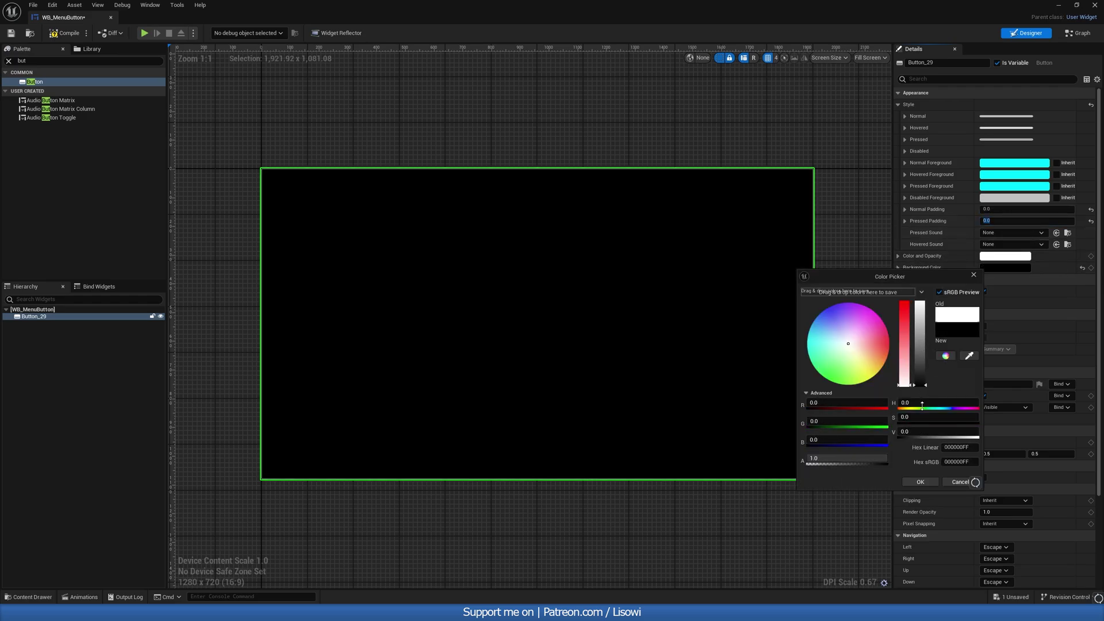
click(922, 482)
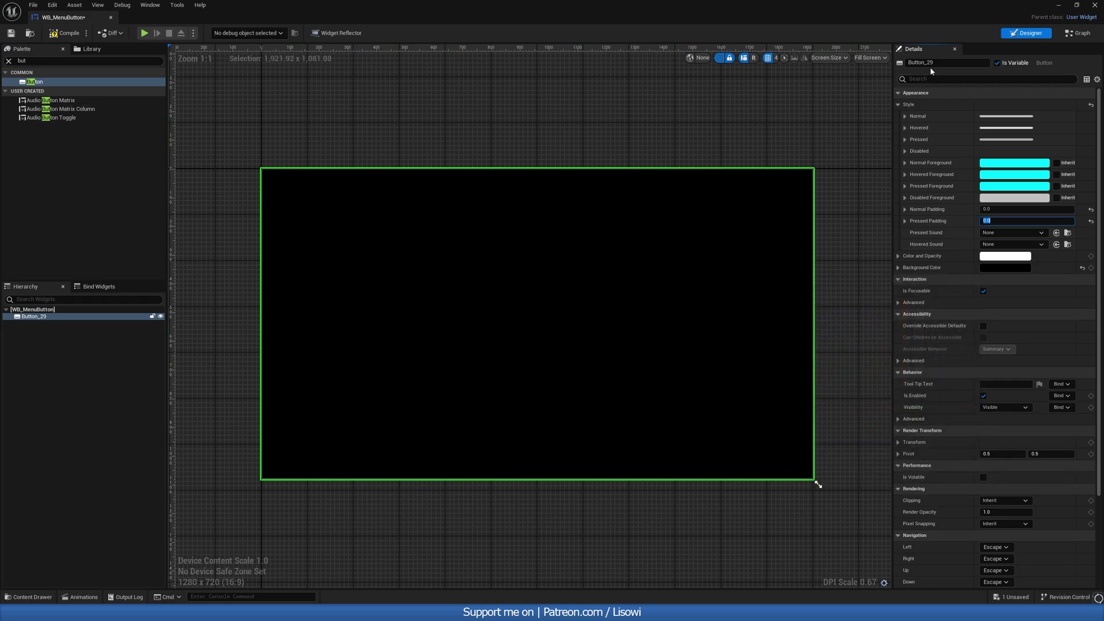
Rename the button to Button_Menu and place a Text block inside it.
drag(928, 64, 954, 69)
key(Return)
click(12, 62)
text(tex)
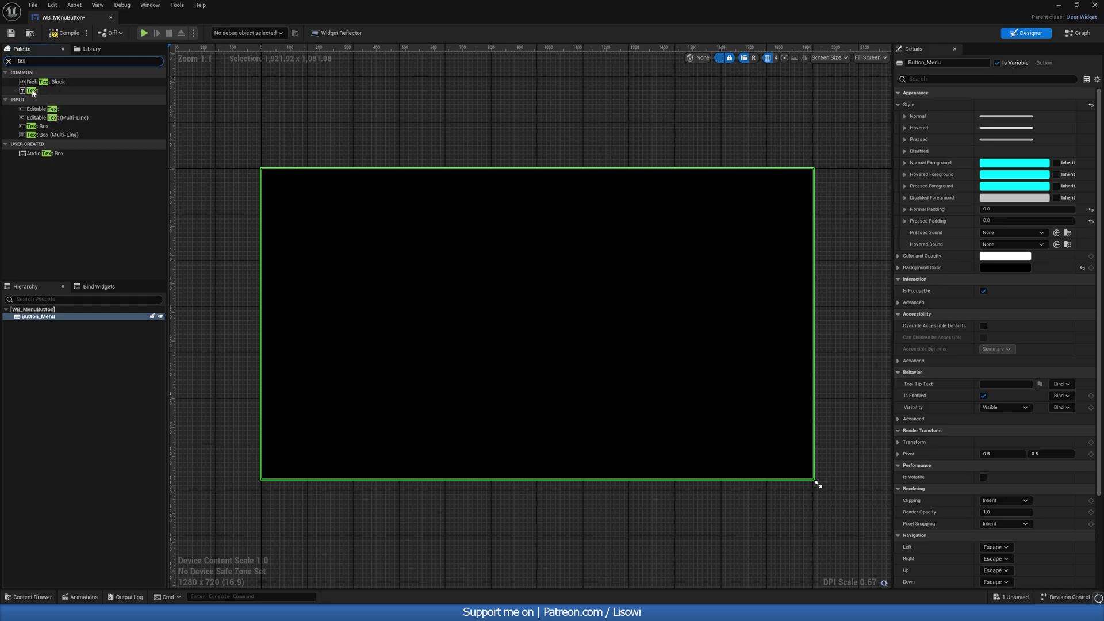
drag(32, 90, 49, 326)
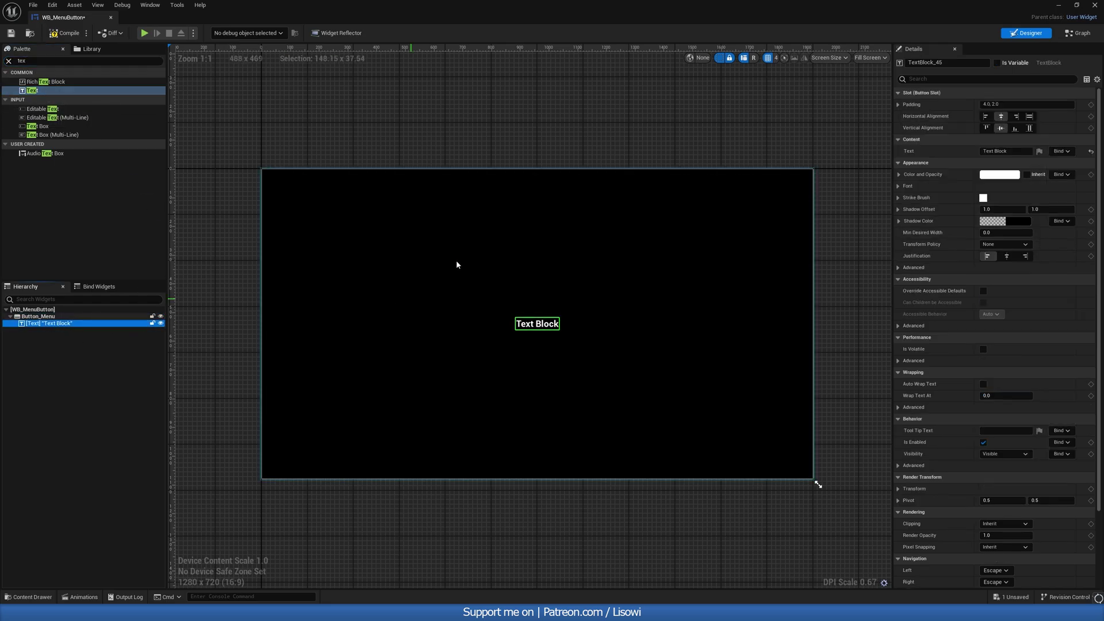
Make the text block a variable named Txt_ButtonName and rename the button Button_MenuUI.
click(996, 63)
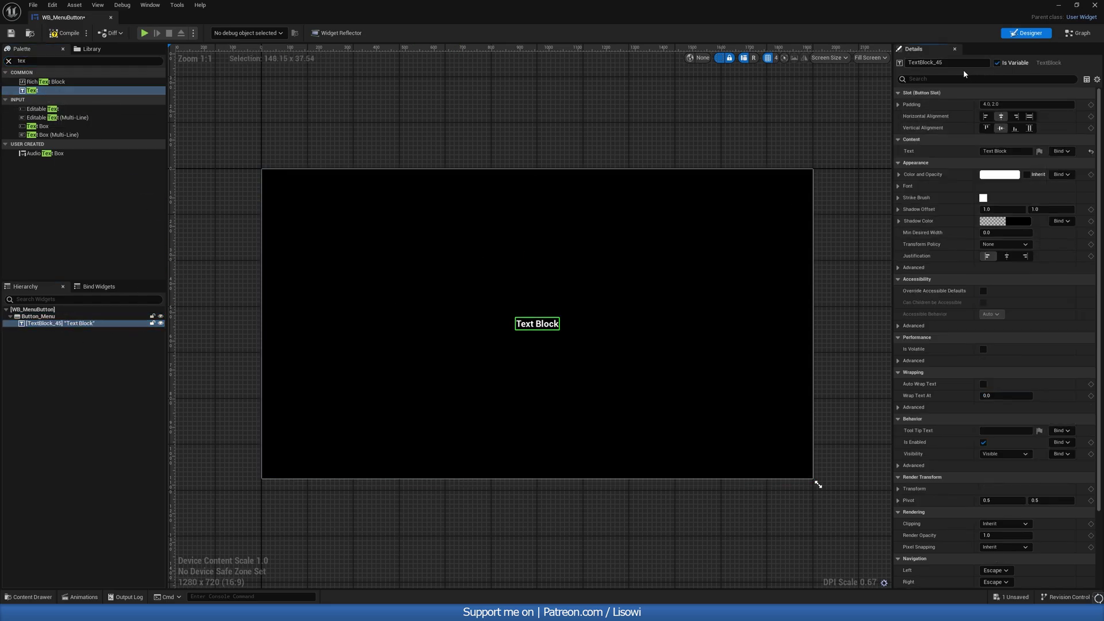
click(934, 63)
text(Txt_ButtonName)
key(Return)
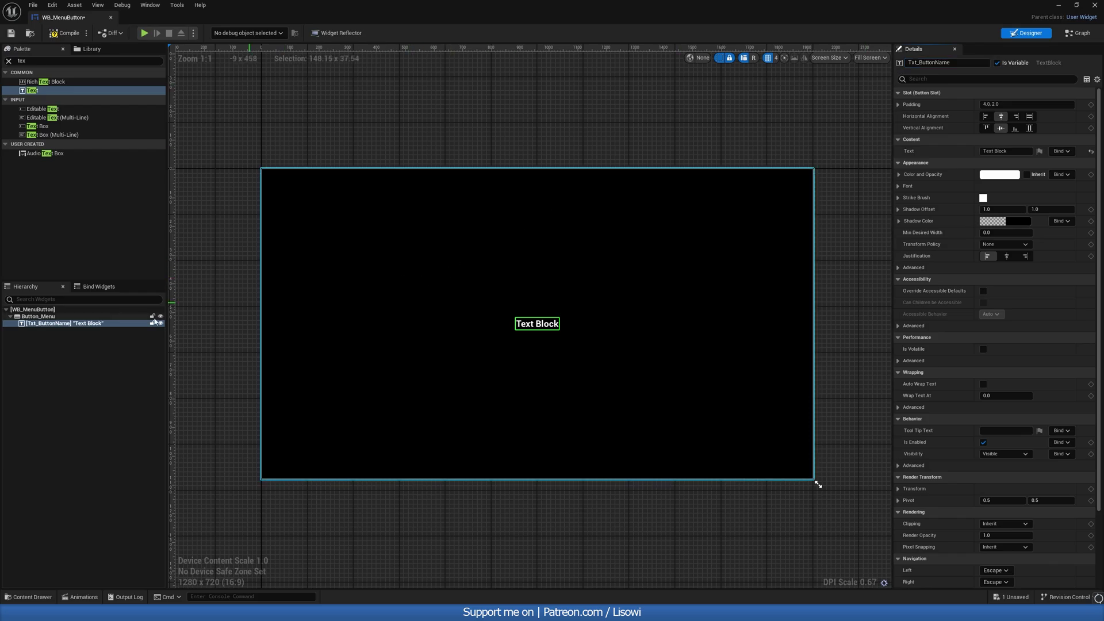
click(56, 317)
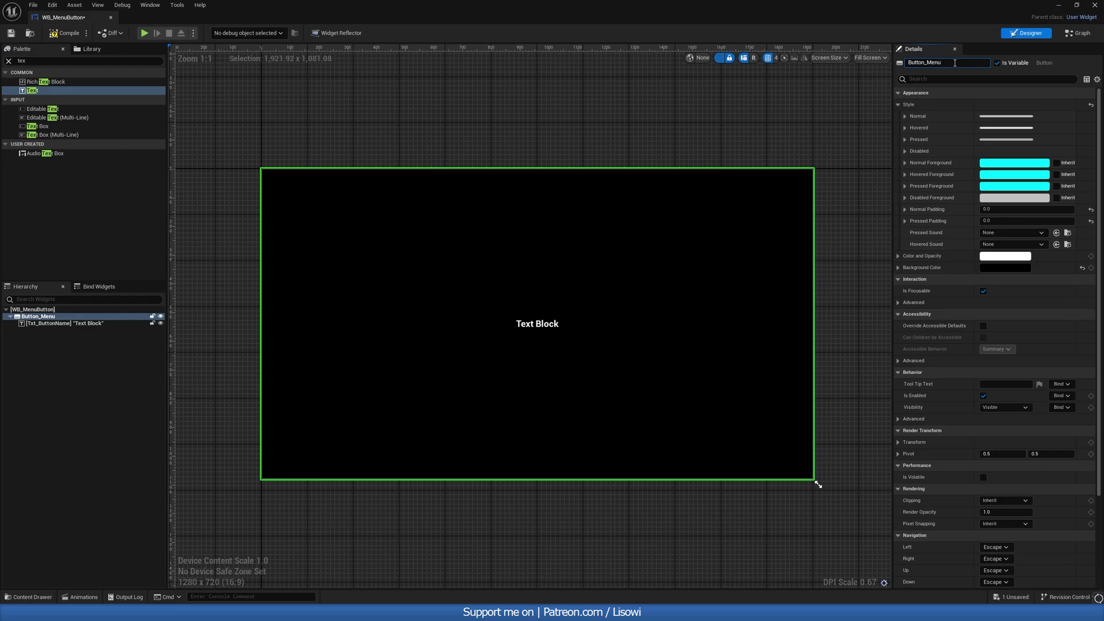
key(Return)
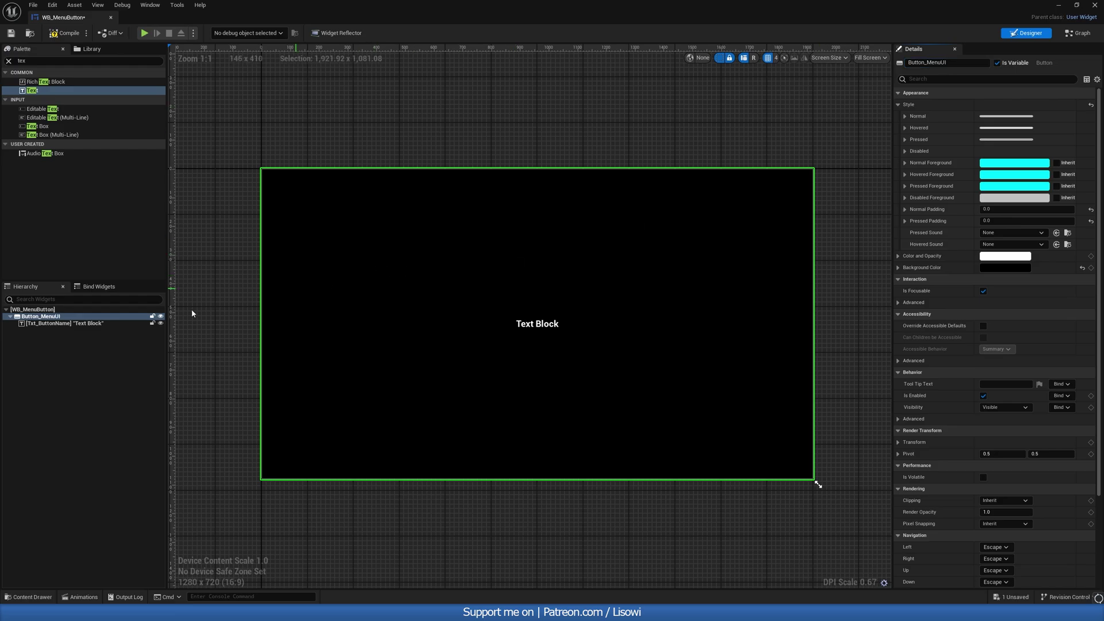
Give Txt_ButtonName zero padding, the text 'Menu Button' and font size 48, then clear the palette search.
click(75, 323)
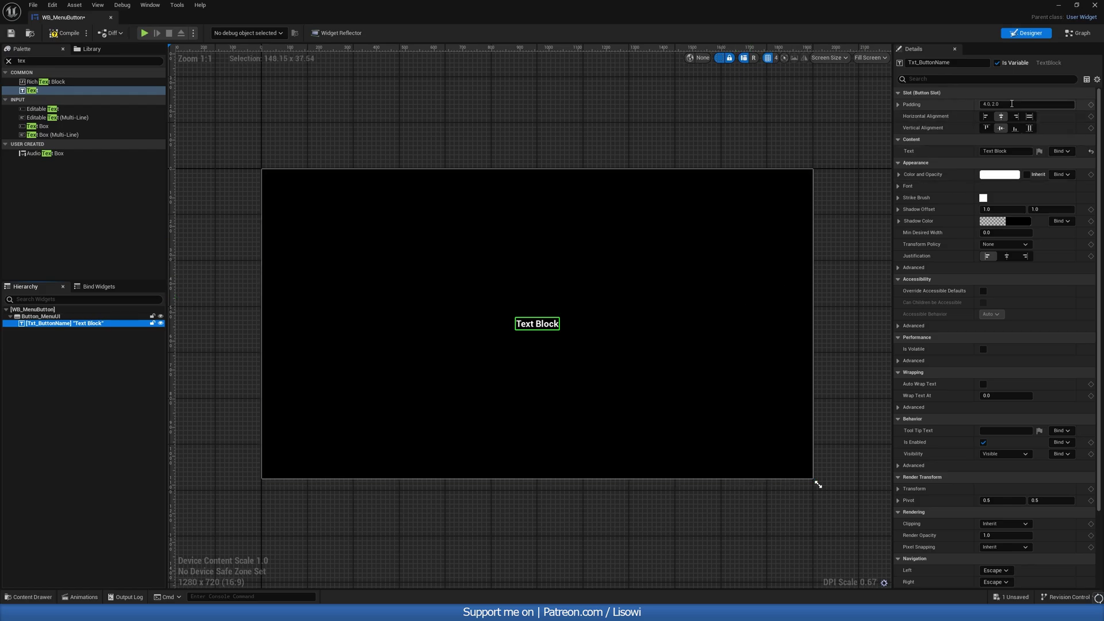
click(990, 104)
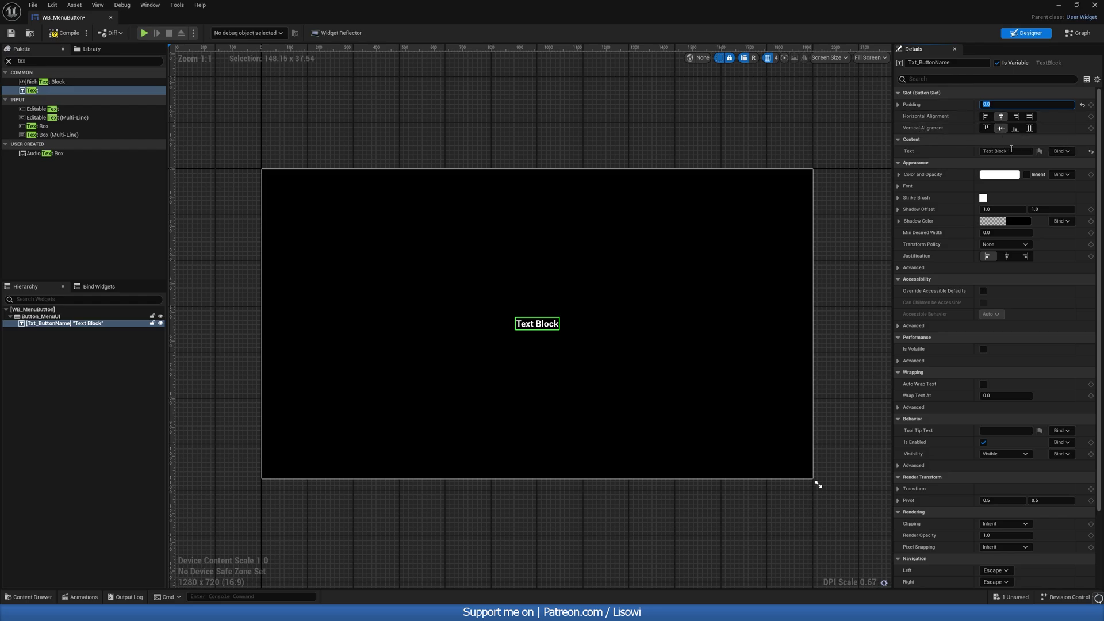
click(979, 152)
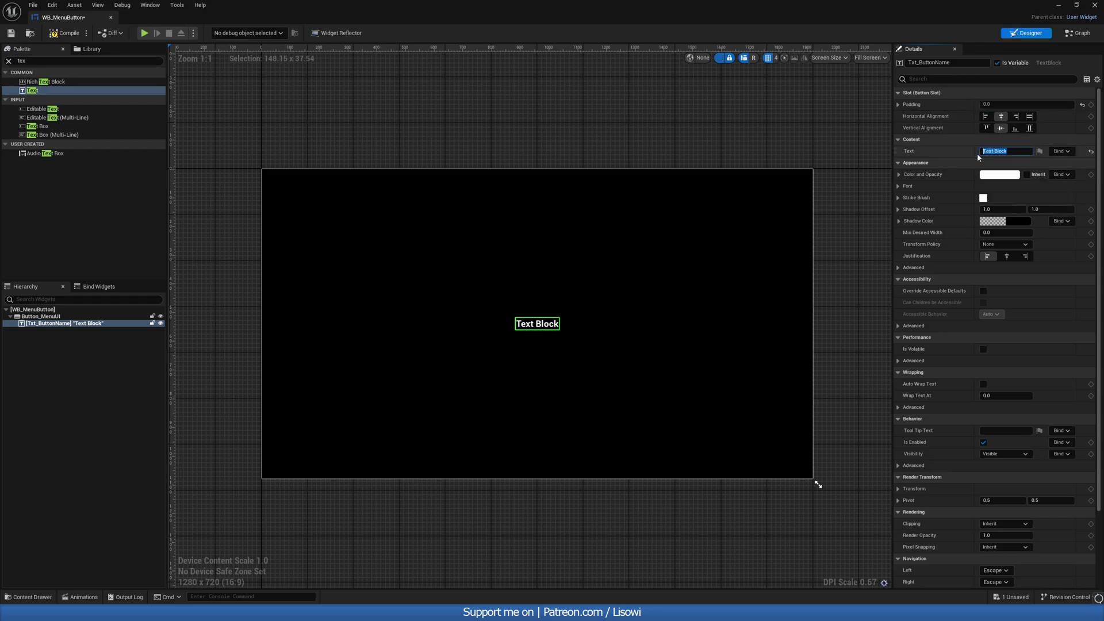
text(Menu Button)
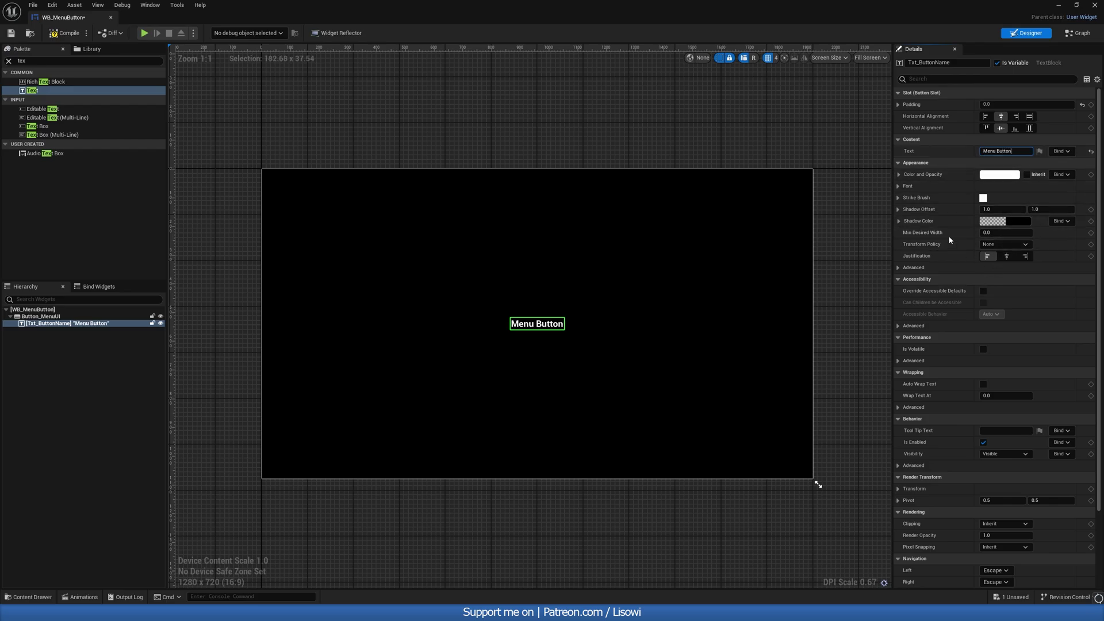
click(898, 186)
click(1003, 221)
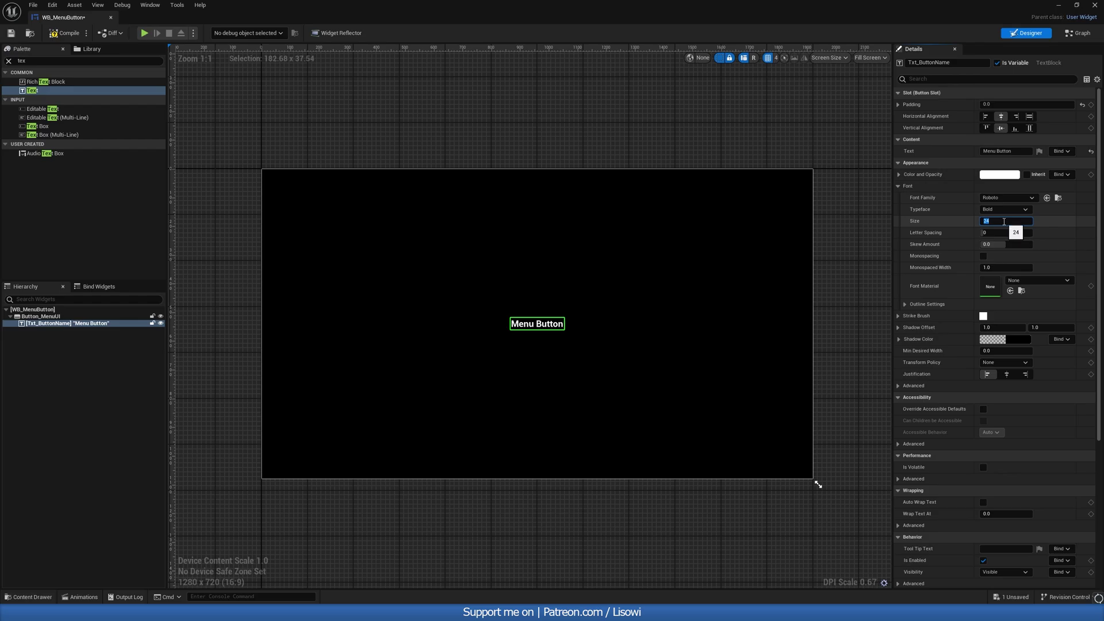
key(Return)
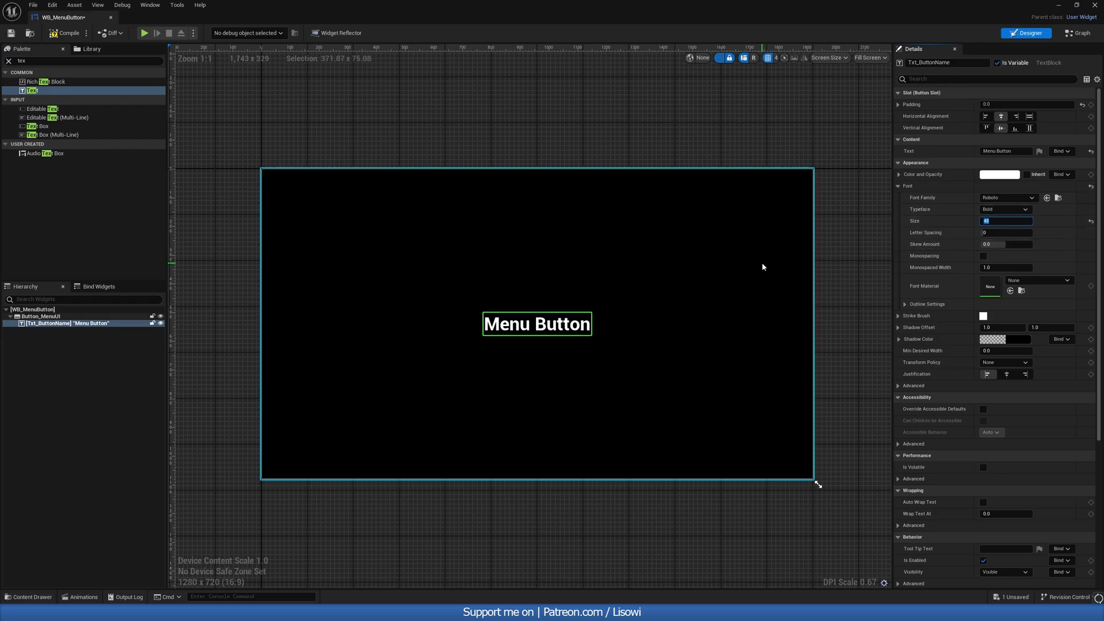
right_drag(857, 264, 845, 244)
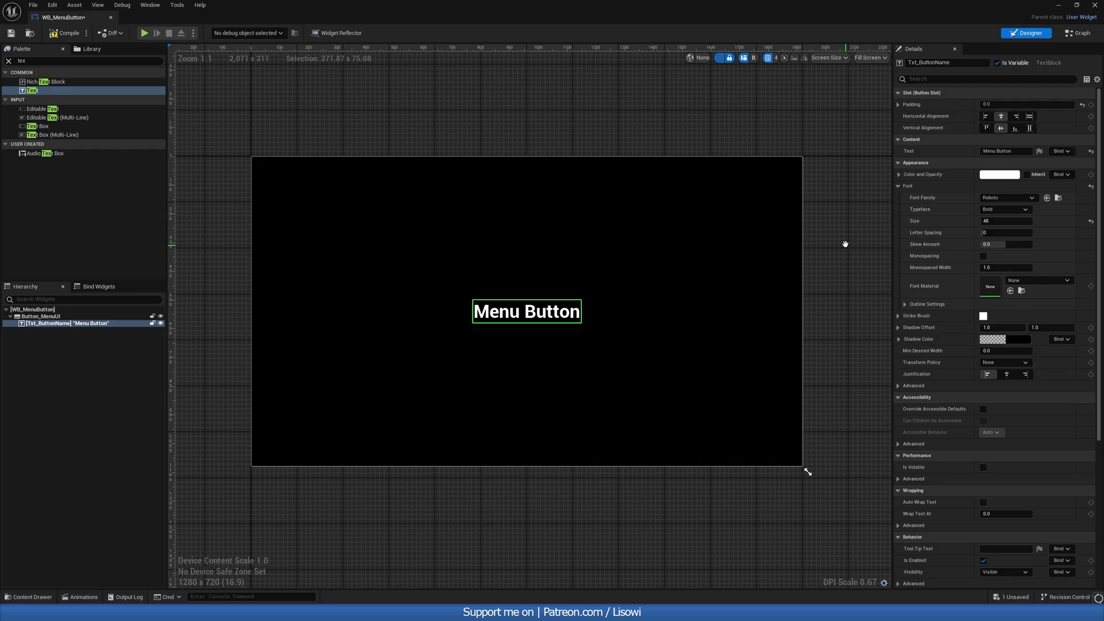
click(9, 60)
Compile and save the widget, then delete the Event Construct and Event Tick nodes.
click(64, 32)
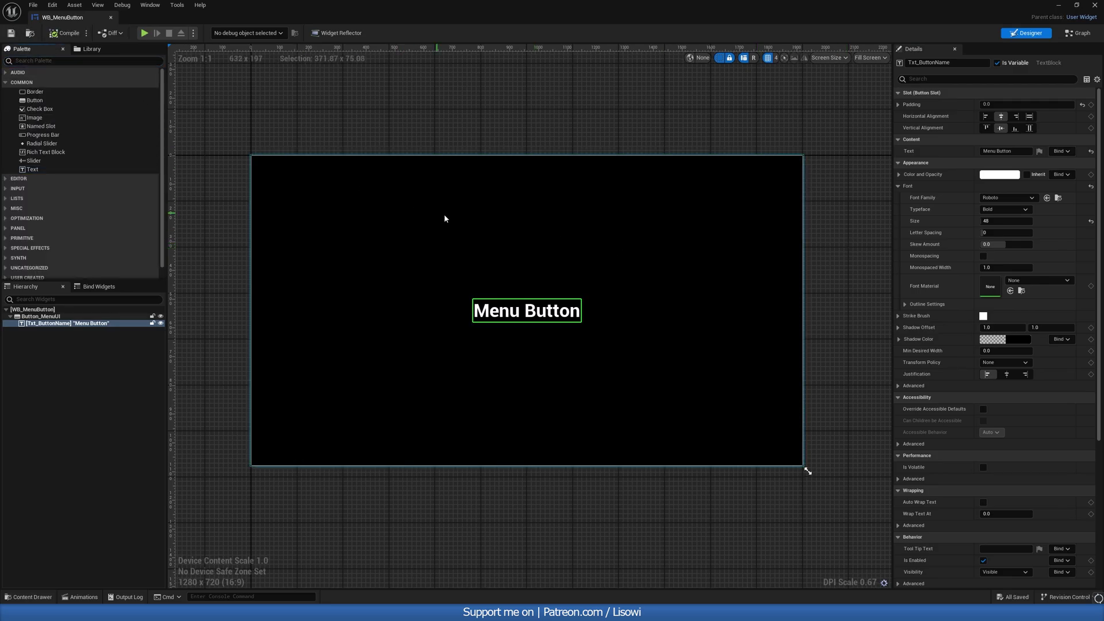
click(1065, 36)
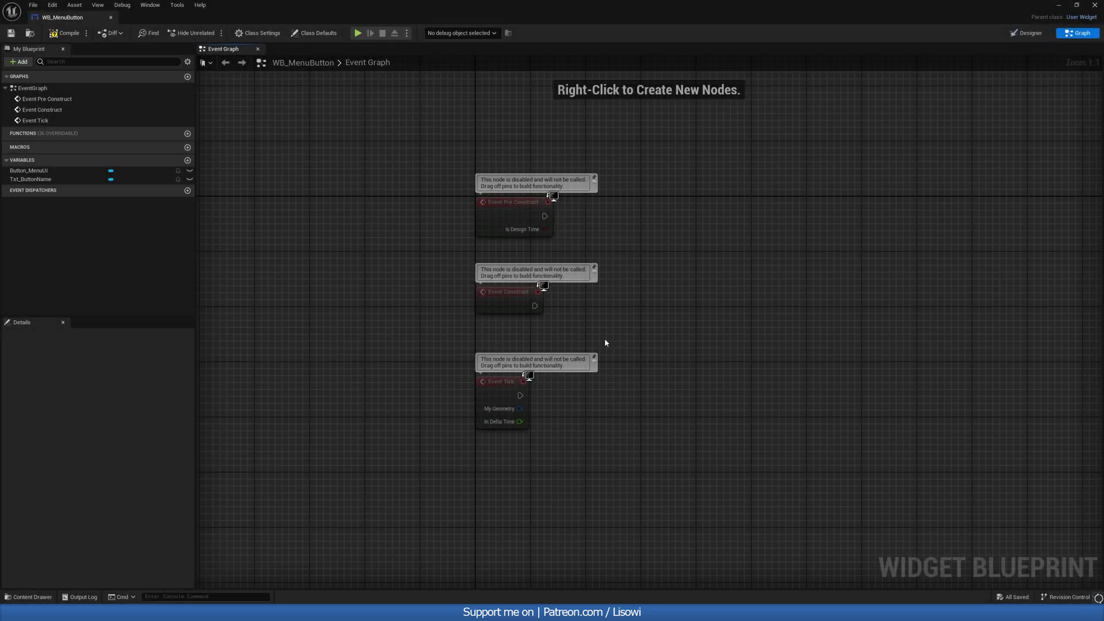
drag(572, 326, 572, 328)
key(Delete)
drag(615, 471, 575, 419)
key(Delete)
right_drag(532, 324, 459, 333)
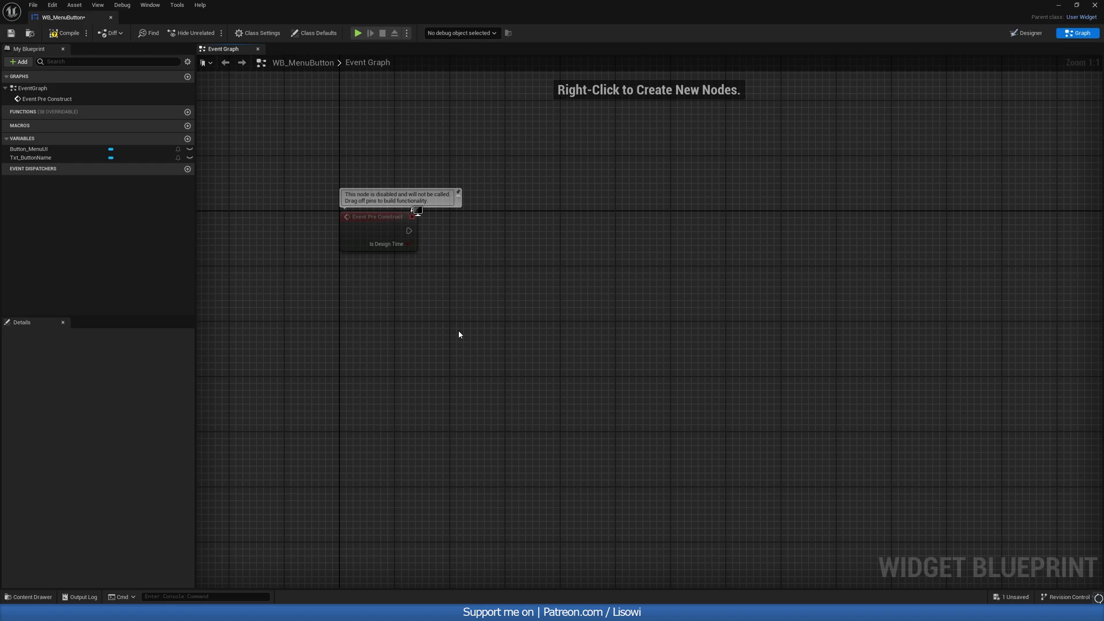
Add a Txt_ButtonName getter with a SetText (Text) node driven by Event Pre Construct.
drag(33, 160, 377, 296)
click(403, 305)
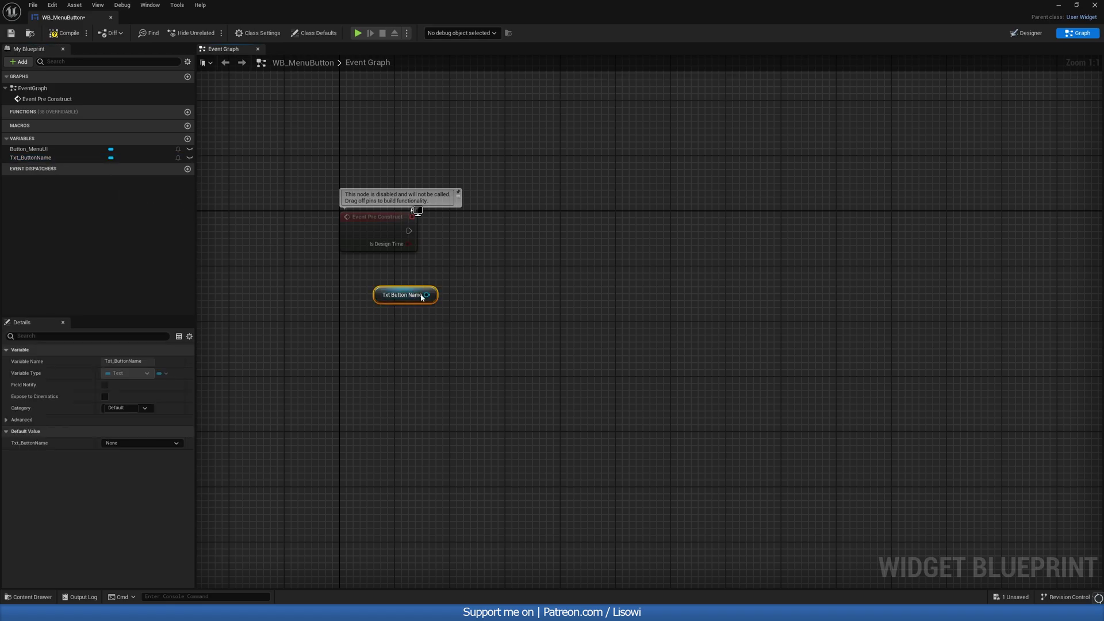
click(1031, 34)
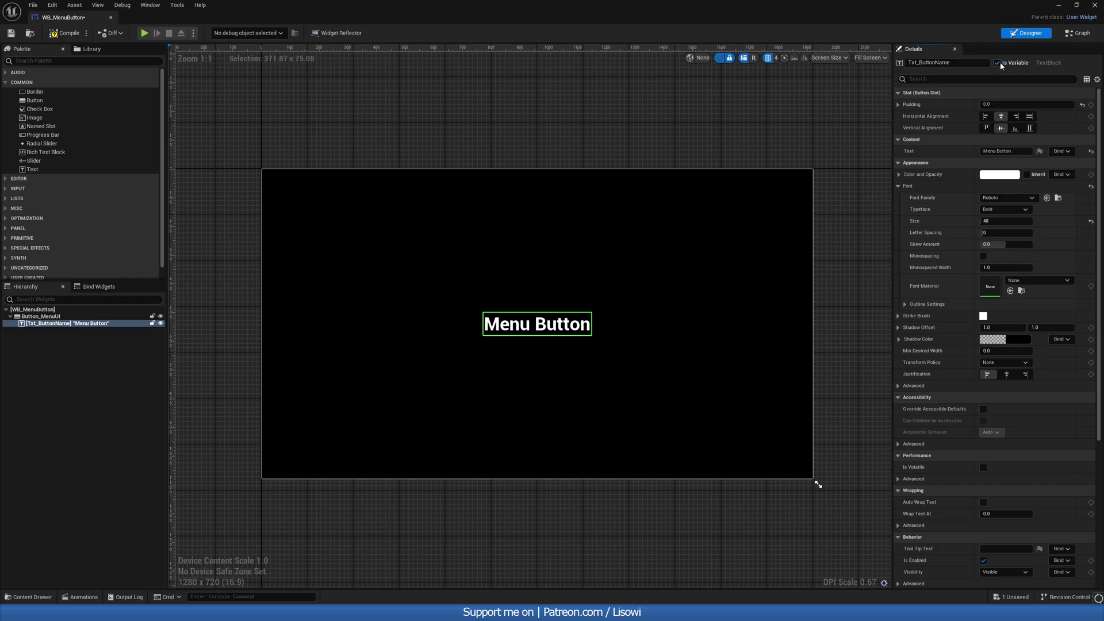
click(1077, 32)
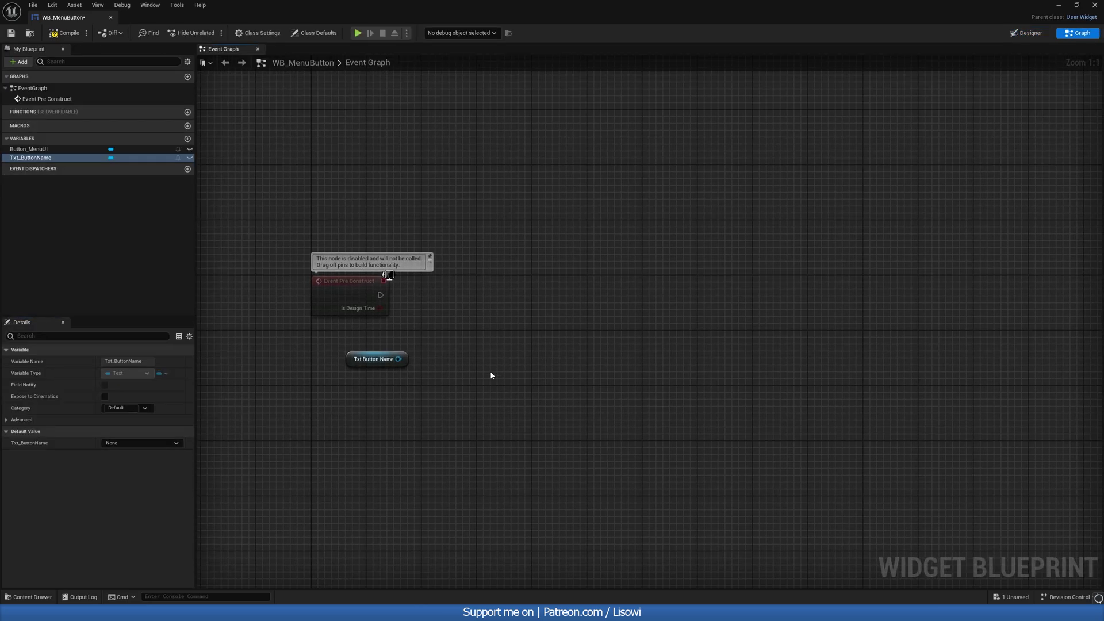
drag(398, 359, 441, 344)
text(set text)
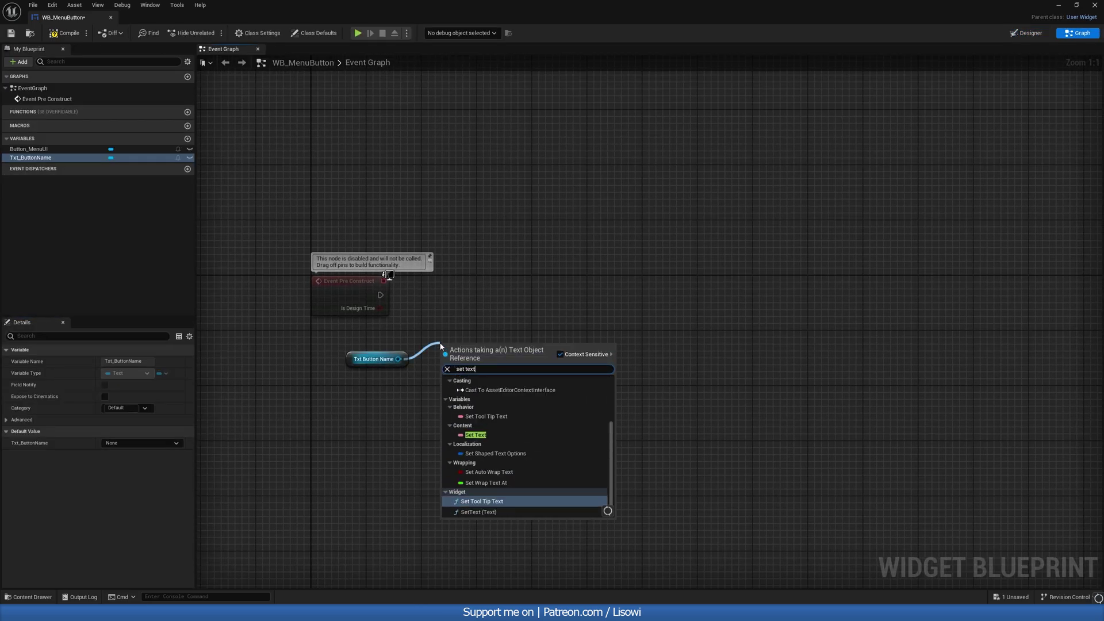
click(478, 512)
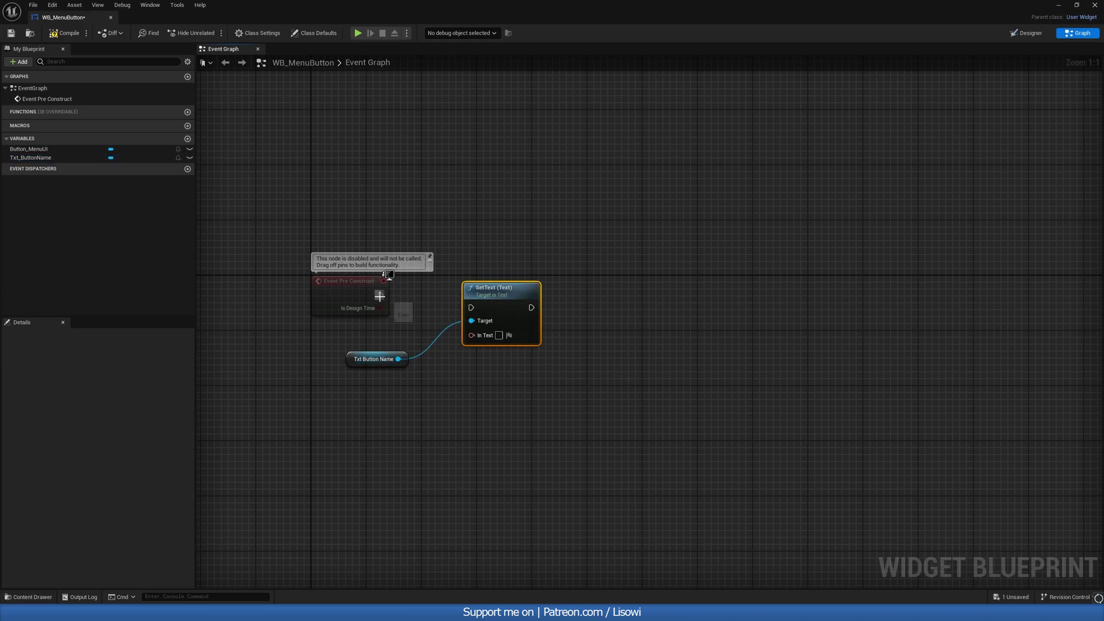
drag(380, 295, 539, 283)
click(374, 358)
drag(374, 359, 456, 307)
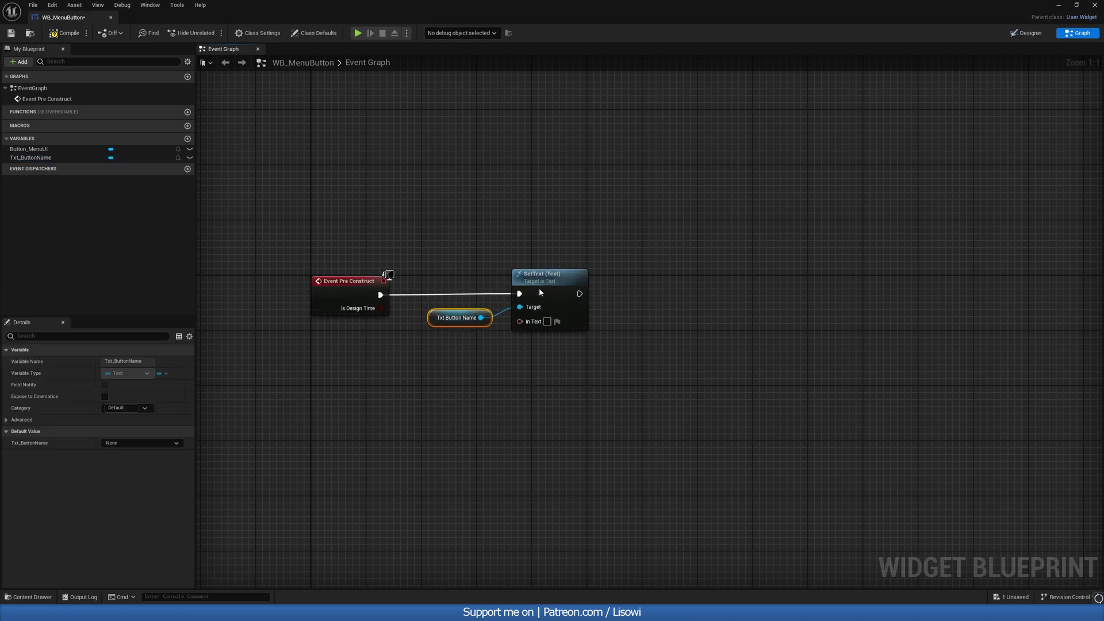
click(529, 344)
Promote SetText's In Text to an instance-editable ButtonName variable.
drag(520, 321, 460, 353)
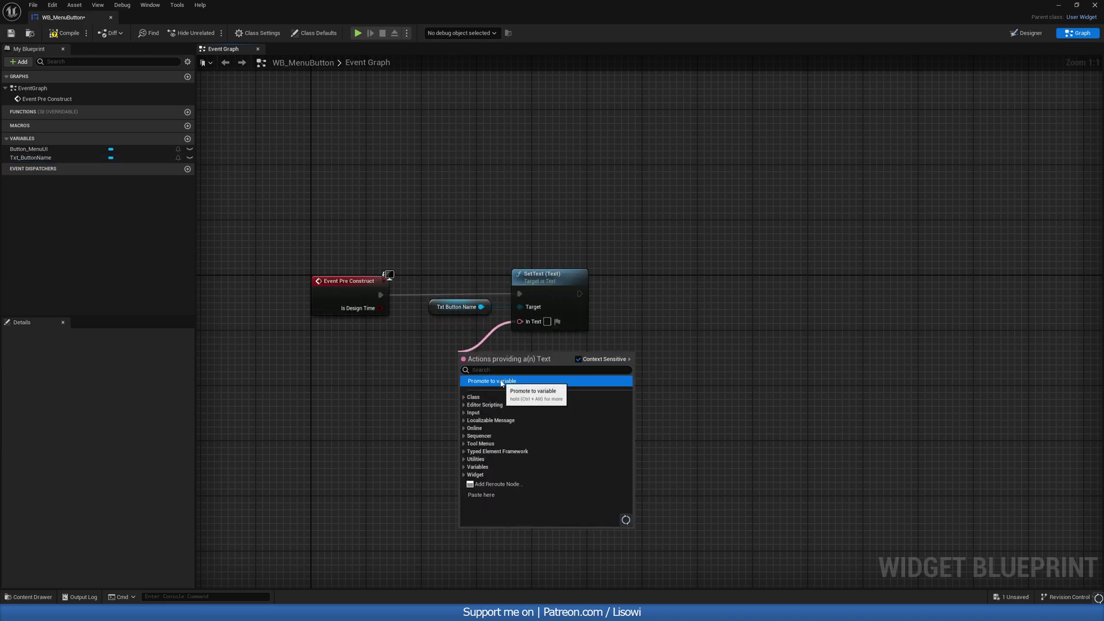
click(495, 379)
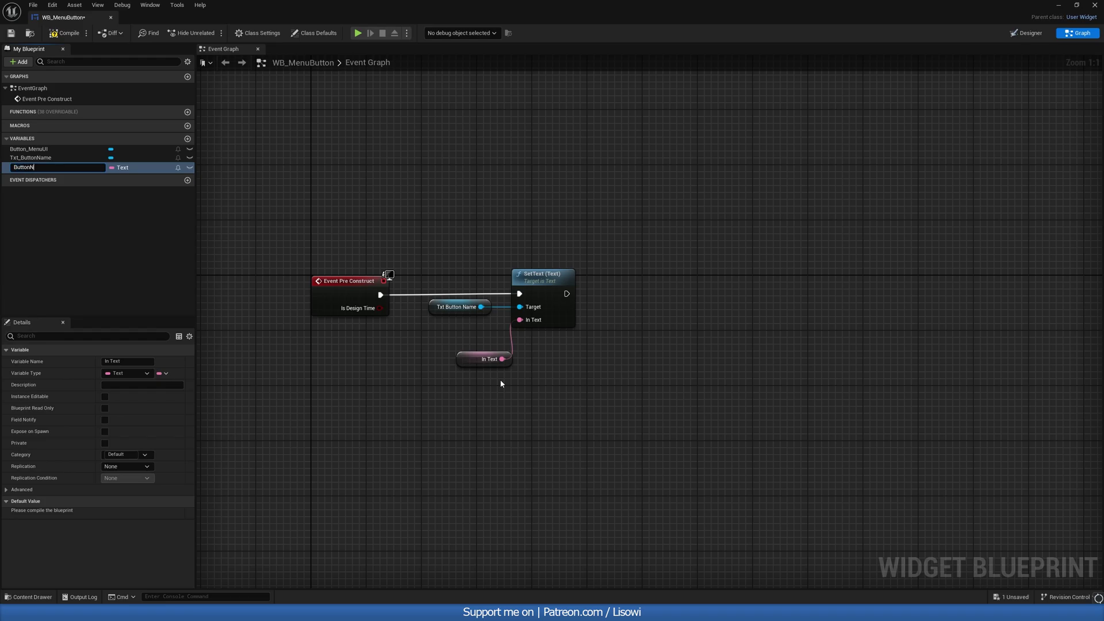
key(Return)
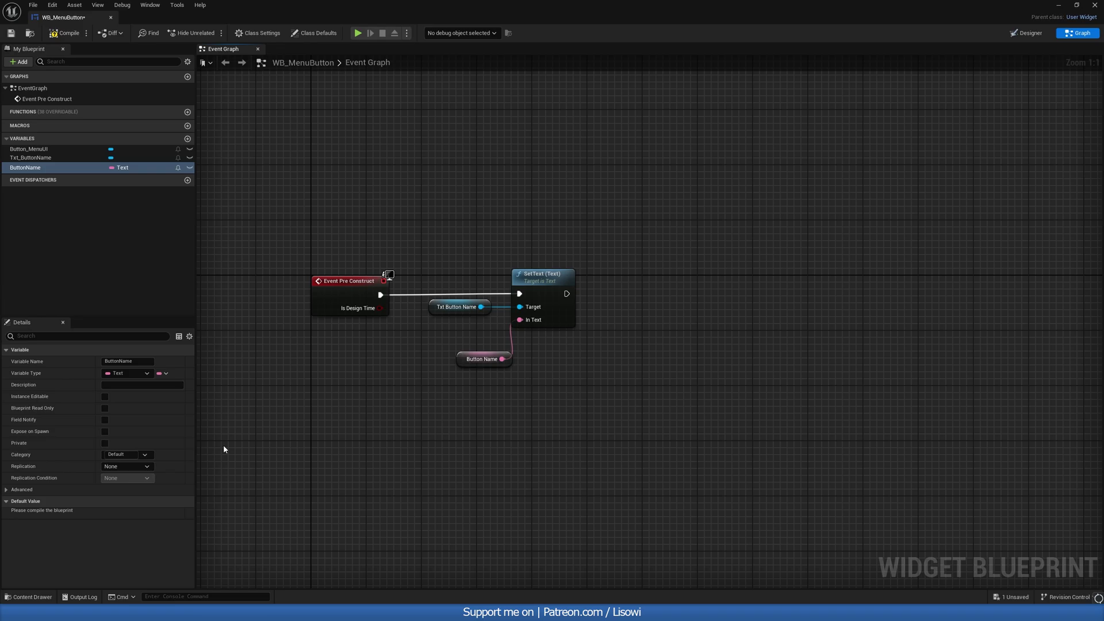
click(105, 397)
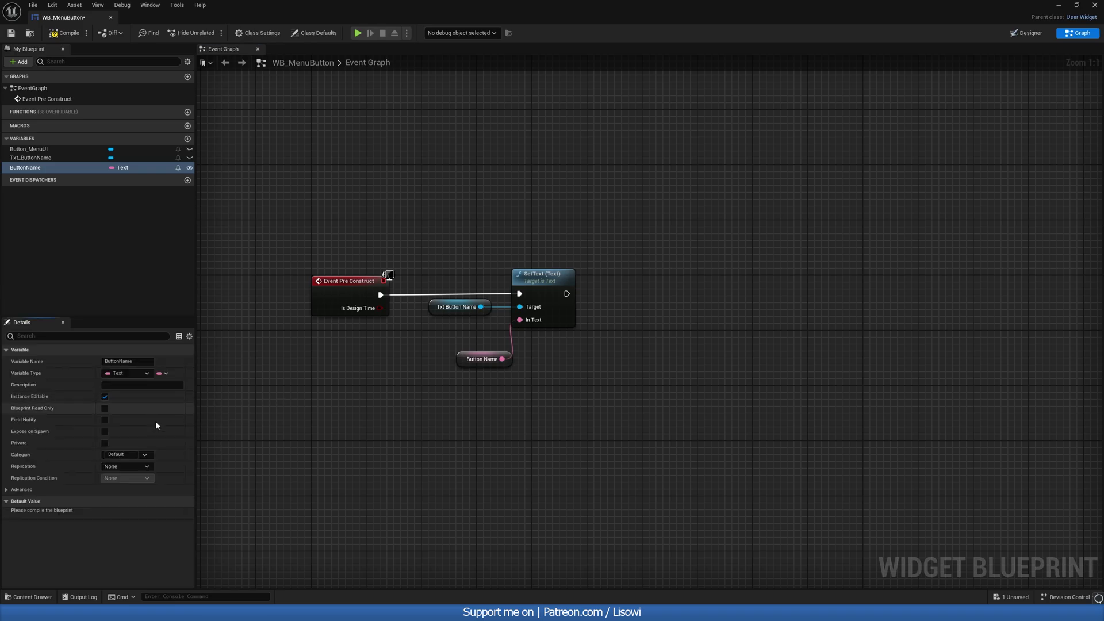
drag(505, 363, 486, 336)
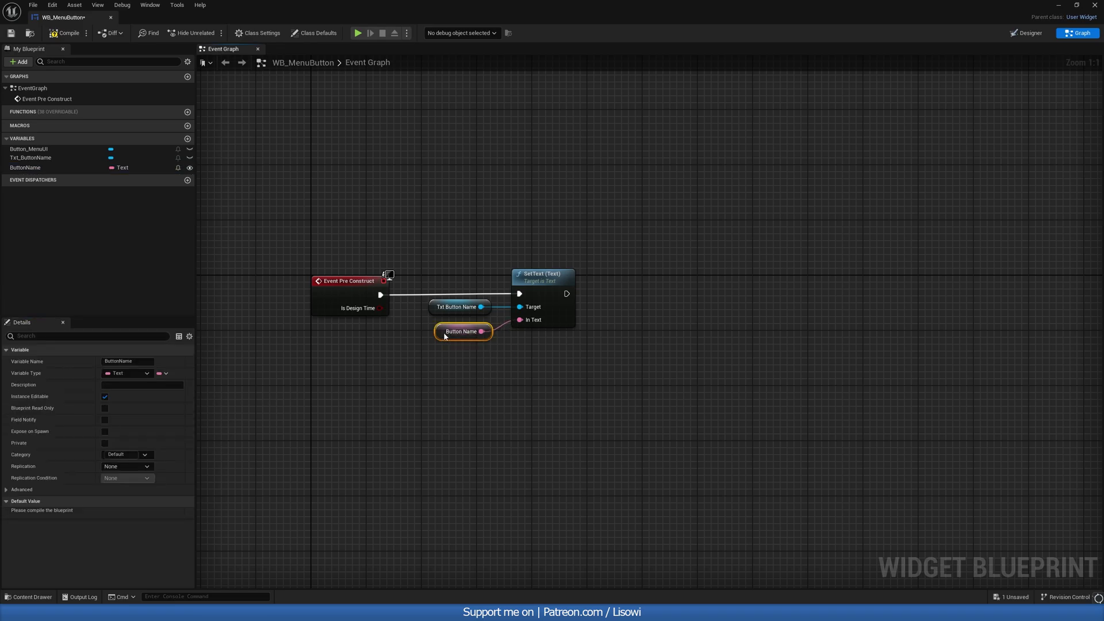
right_drag(506, 366, 362, 380)
click(366, 381)
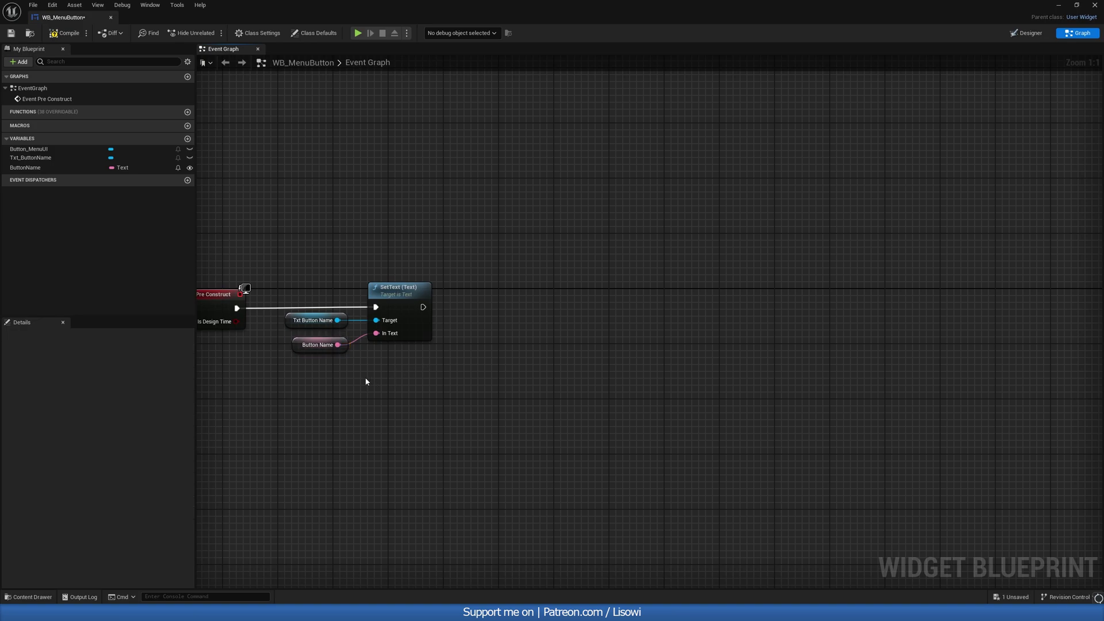
Duplicate the Txt_ButtonName getter and add a Set Font node chained after SetText.
click(321, 321)
key(ctrl+c)
key(ctrl+v)
drag(503, 366, 541, 347)
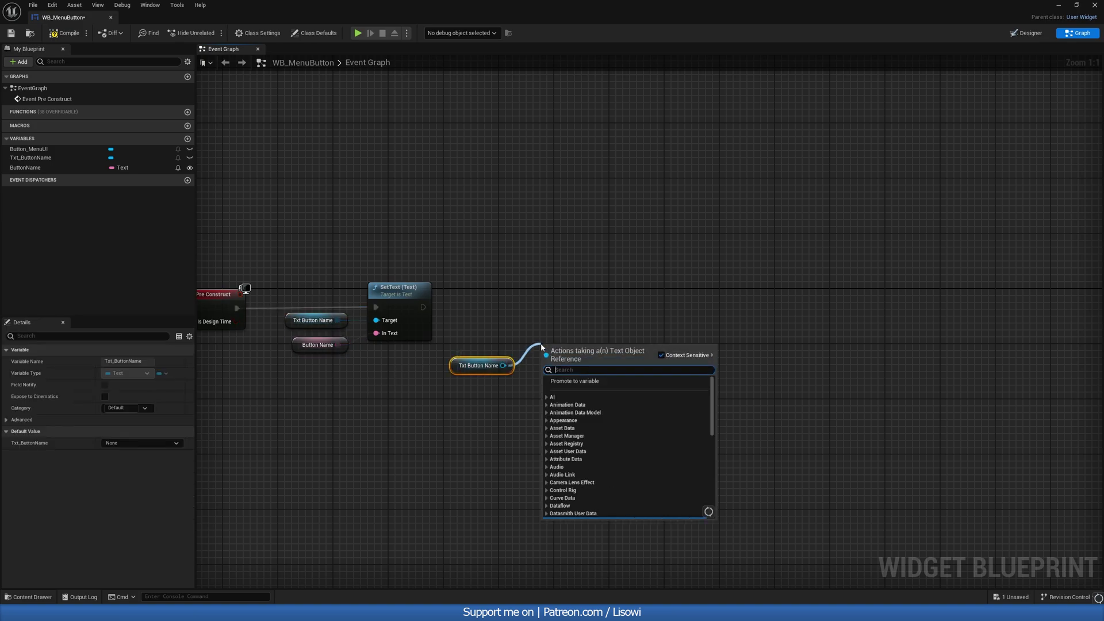
text(set font)
key(Return)
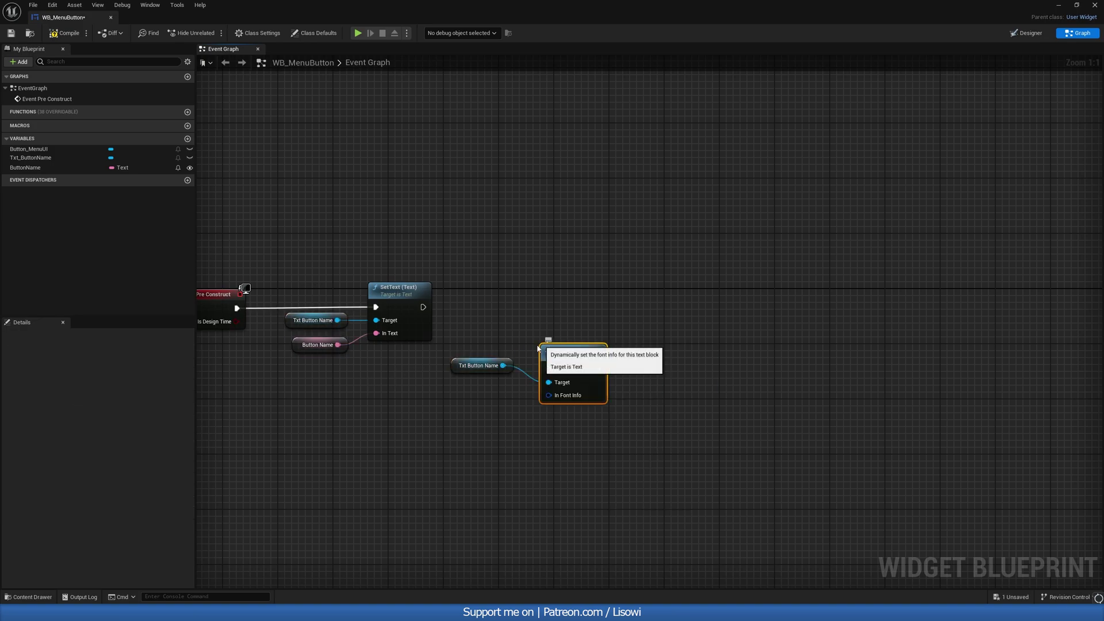
drag(427, 307, 612, 297)
Feed Set Font's In Font Info from a new Make SlateFontInfo node showing all pins.
ctrl+click(481, 366)
click(592, 370)
drag(589, 333, 543, 370)
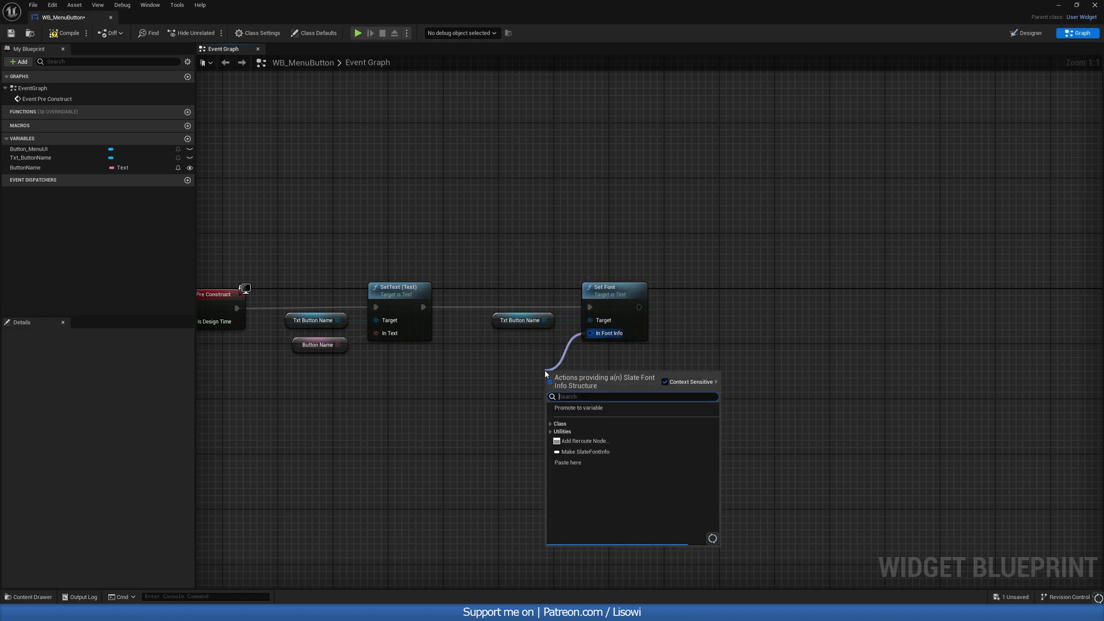
text(make)
key(Return)
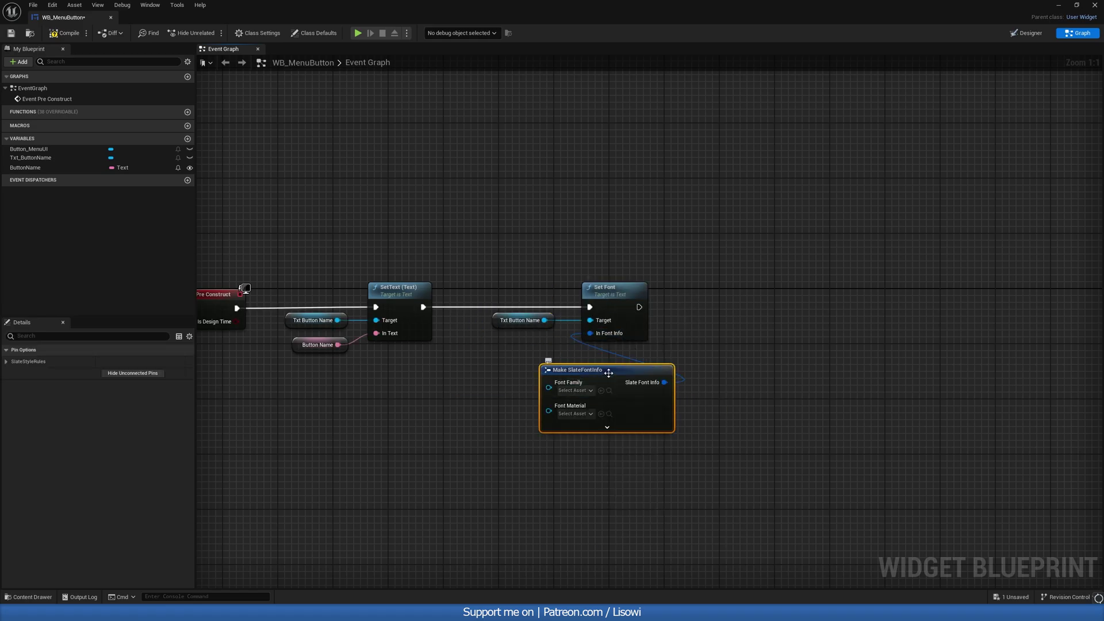
drag(613, 376, 534, 381)
right_drag(534, 381, 637, 303)
click(635, 356)
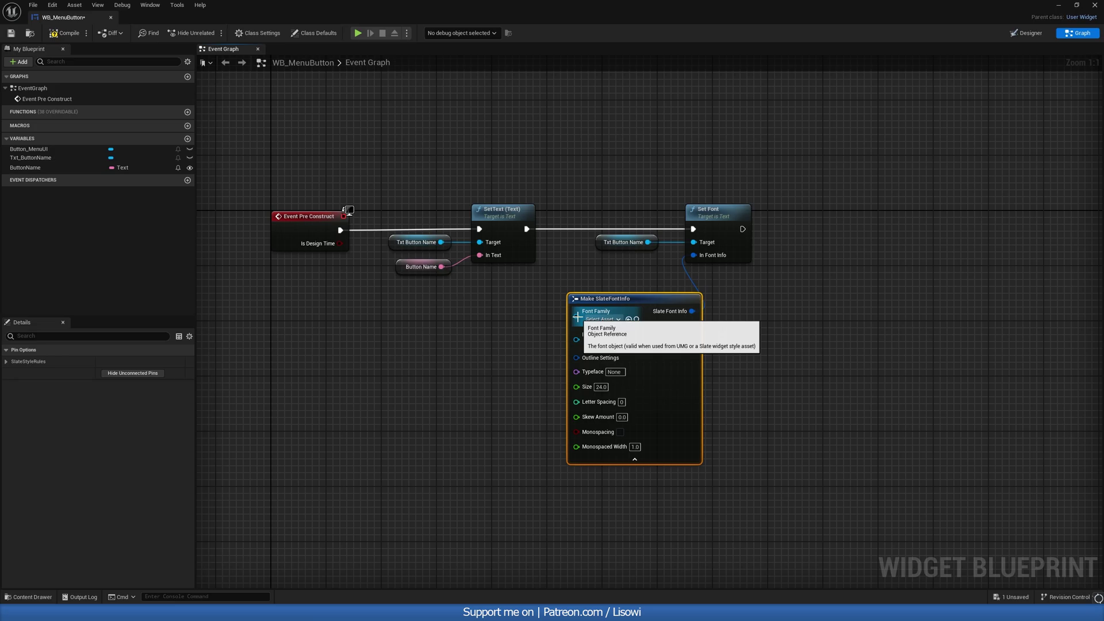
Promote the Font Family input to a variable named FontFamily.
drag(576, 315, 488, 326)
click(528, 365)
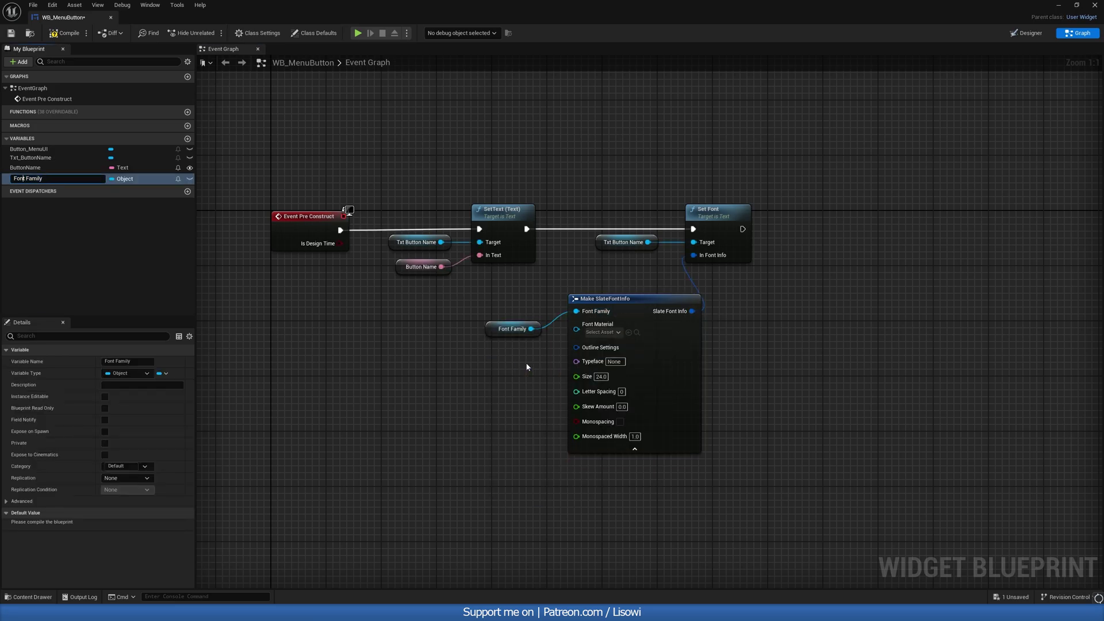
key(Return)
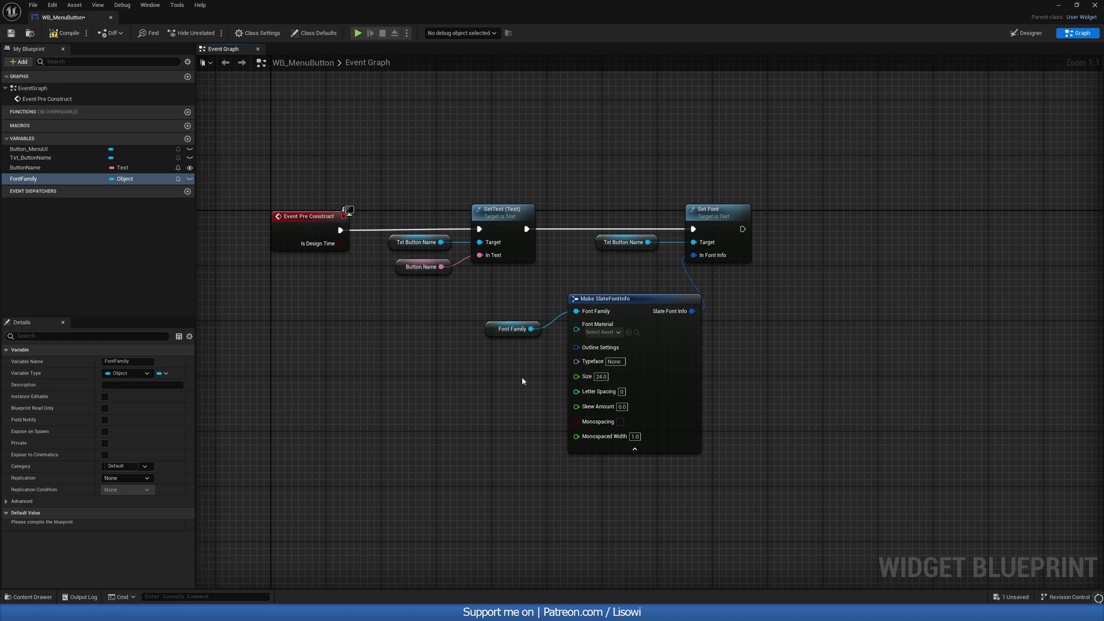
drag(507, 305, 507, 304)
click(598, 298)
key(q)
click(534, 362)
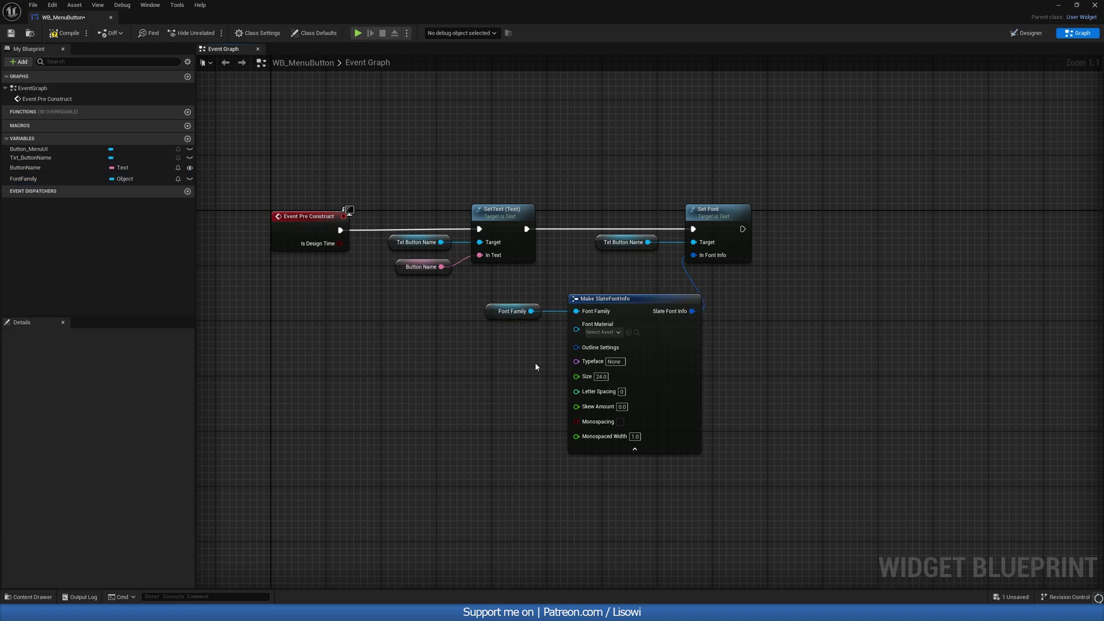
Promote the Typeface input to a Typeface variable placed beside its pin.
right_click(580, 367)
click(558, 396)
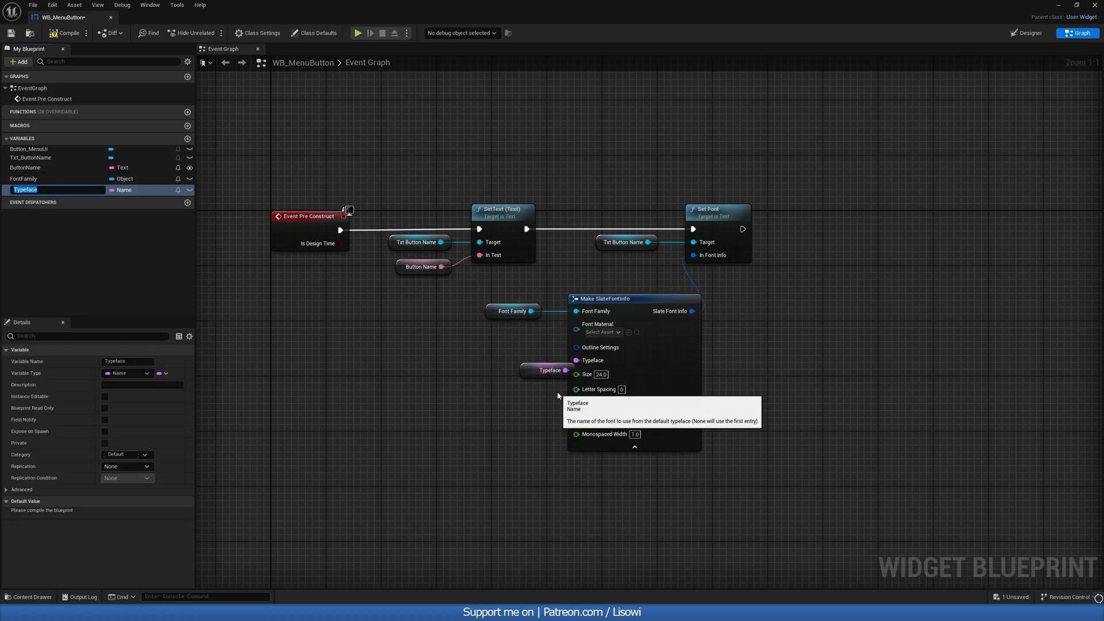
drag(510, 375, 493, 367)
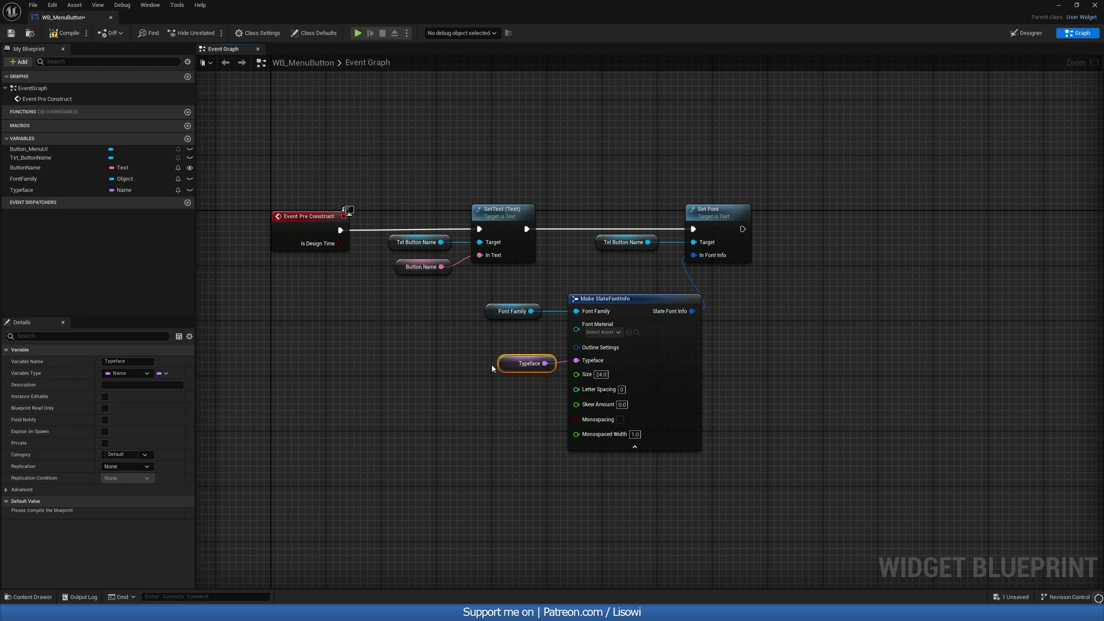
click(630, 312)
click(508, 409)
right_drag(508, 409, 482, 359)
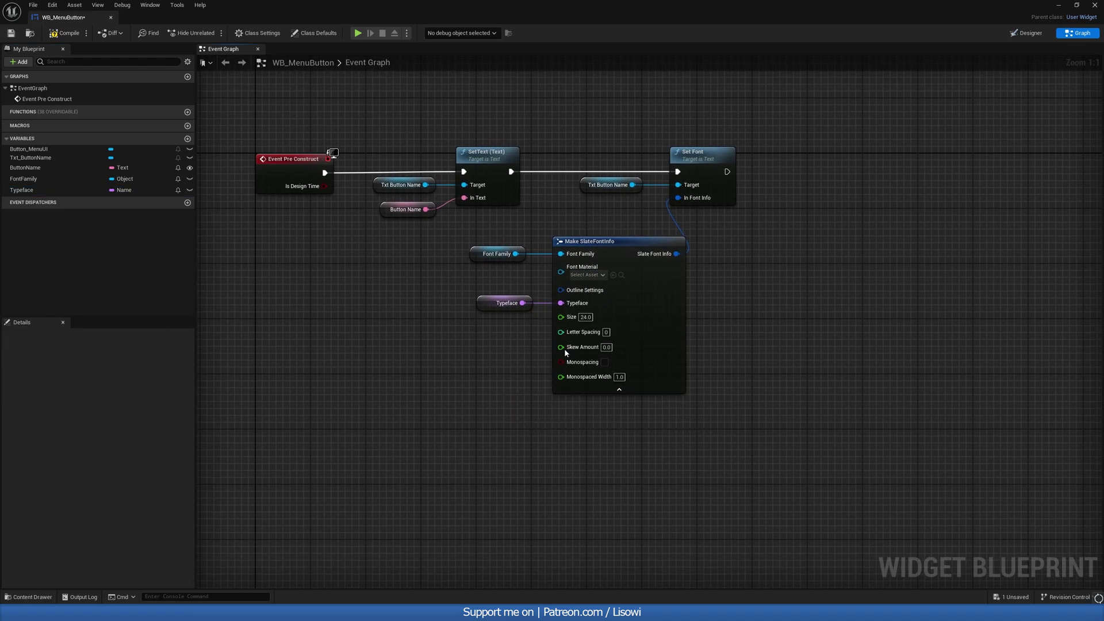
Promote the Size input to a variable named FontSize.
drag(561, 317, 499, 337)
click(525, 374)
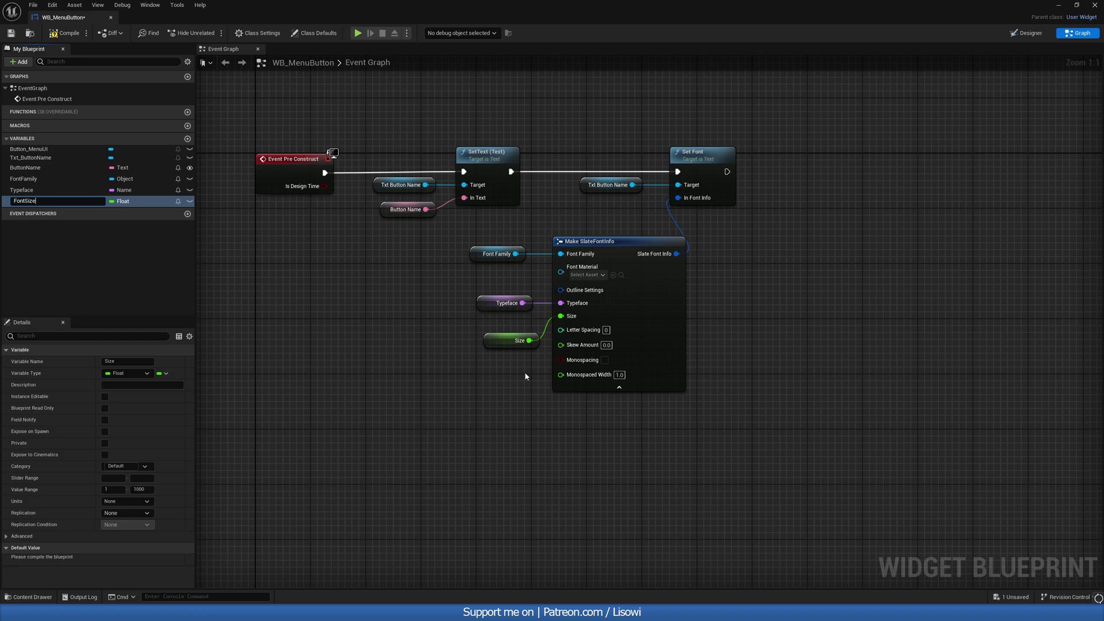
key(Return)
click(641, 397)
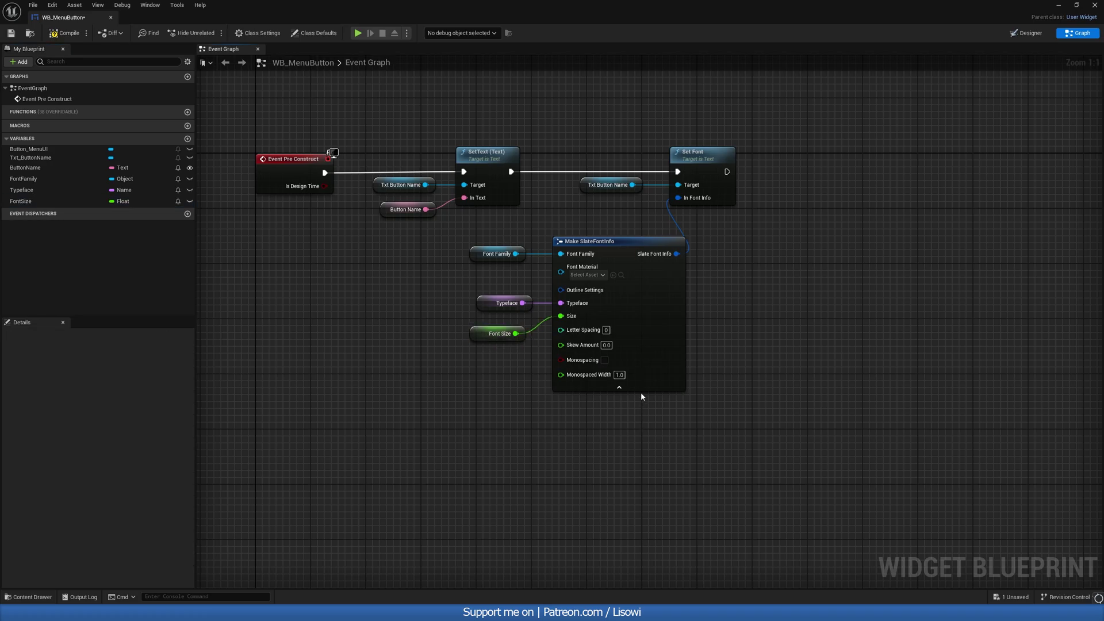
Hide Make SlateFontInfo's unconnected pins and align the three font variable nodes.
click(673, 311)
click(133, 373)
right_drag(536, 368, 534, 442)
drag(474, 308, 558, 383)
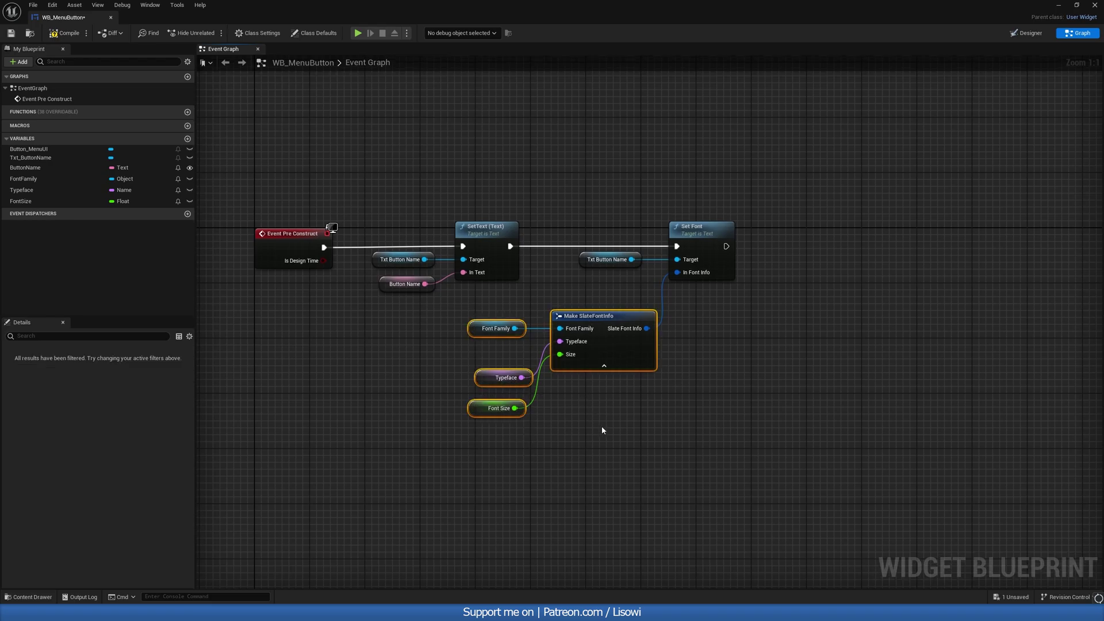
key(q)
click(486, 340)
drag(486, 341, 479, 340)
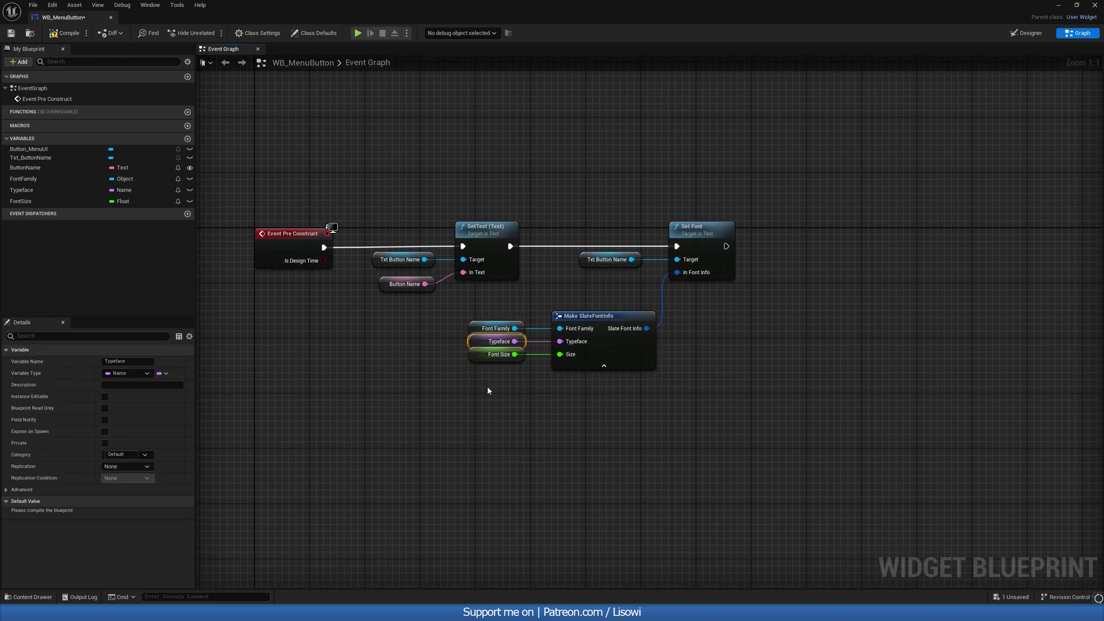
click(488, 385)
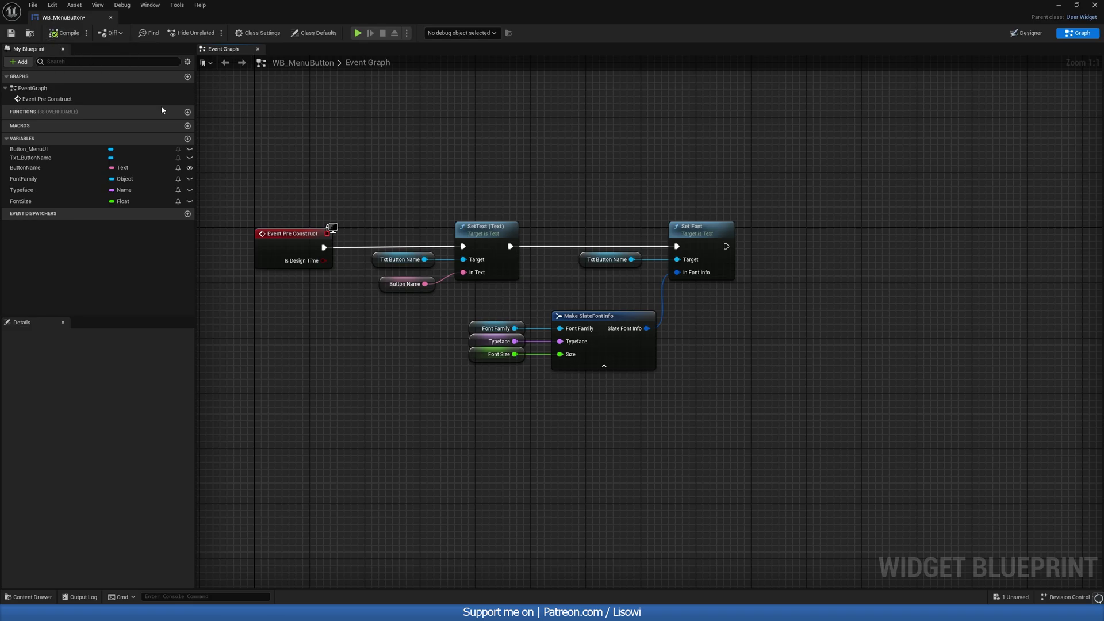
Set the FontFamily variable's default value to Roboto.
right_drag(477, 322, 524, 301)
click(524, 301)
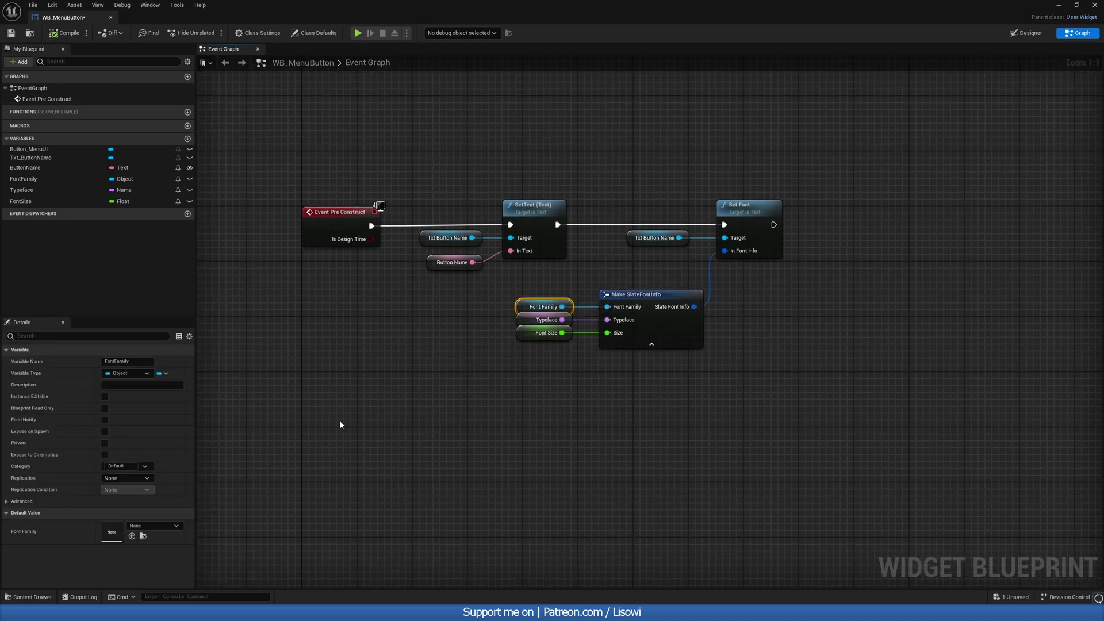
click(151, 526)
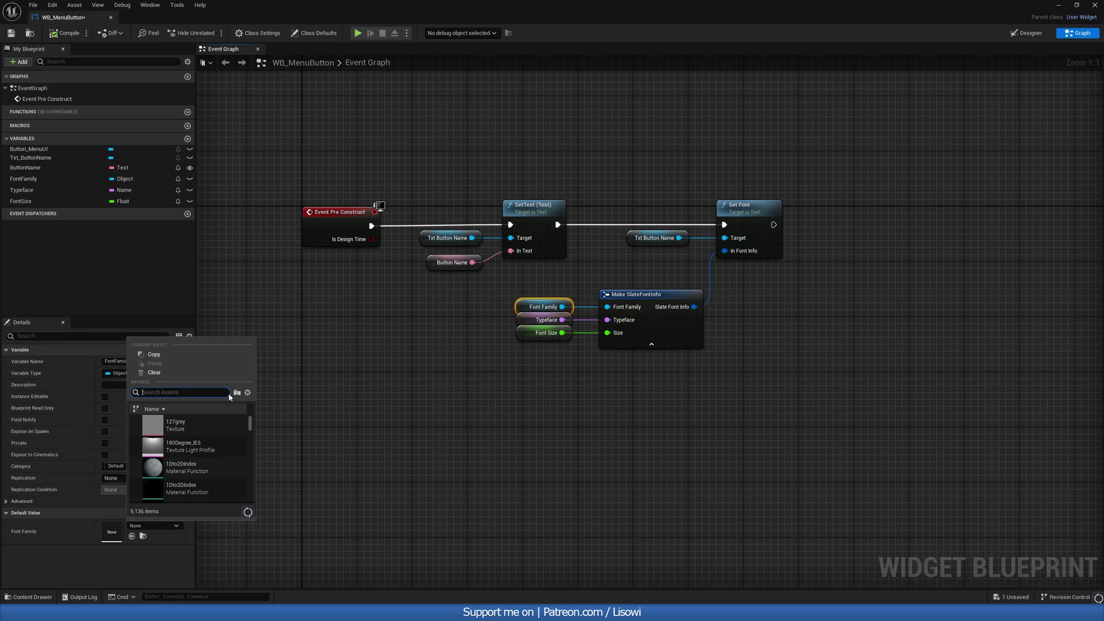
click(248, 394)
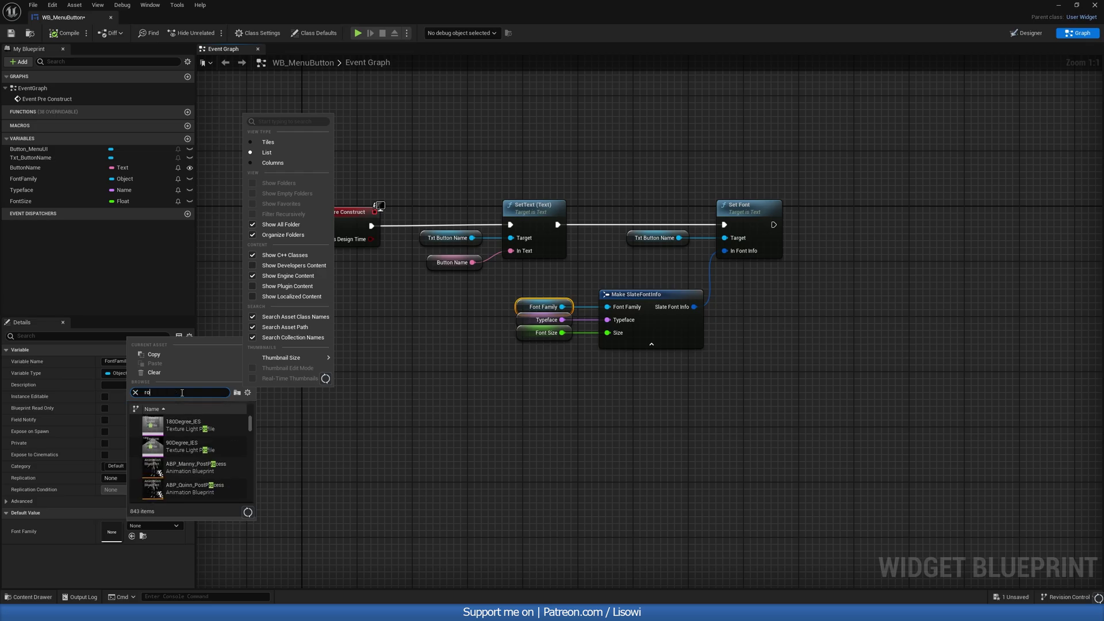
text(o)
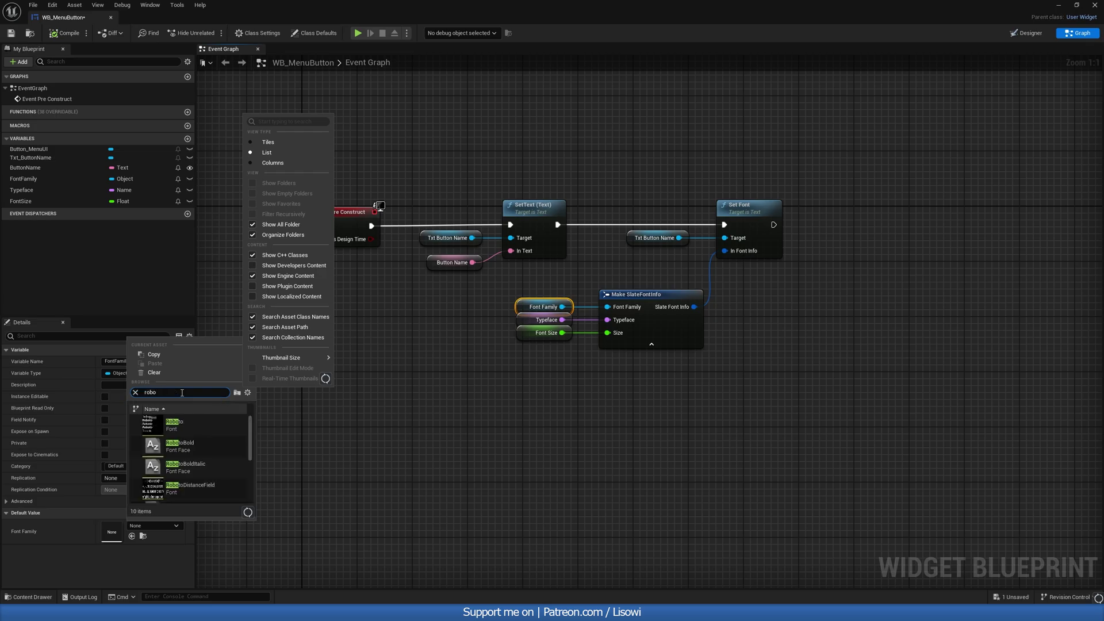
click(196, 425)
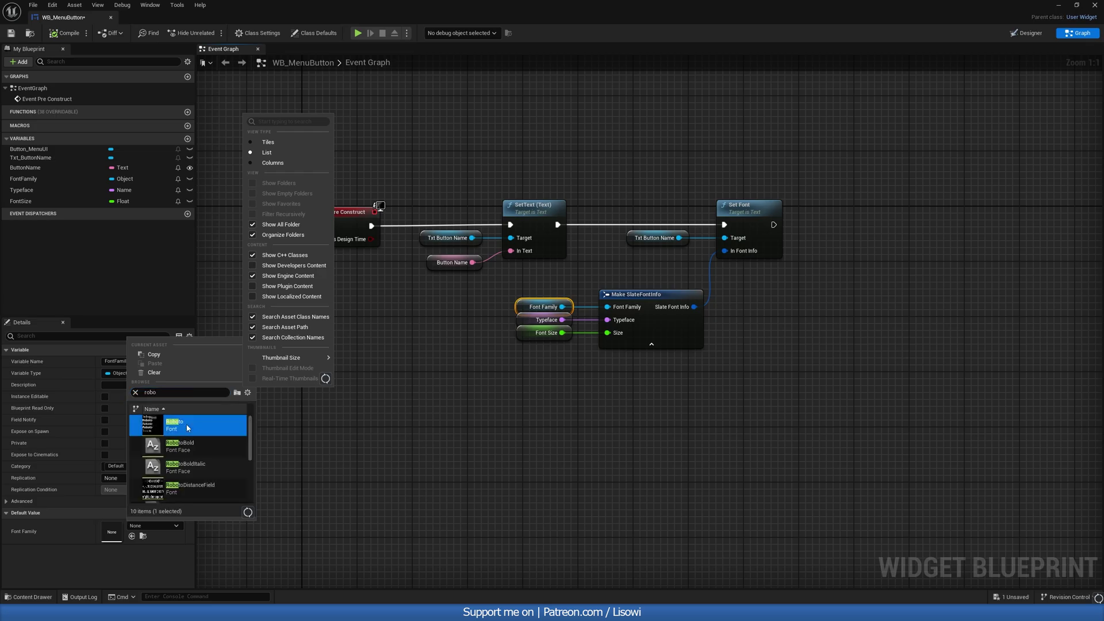
Set the FontSize default to 48 and compile the widget blueprint.
click(524, 322)
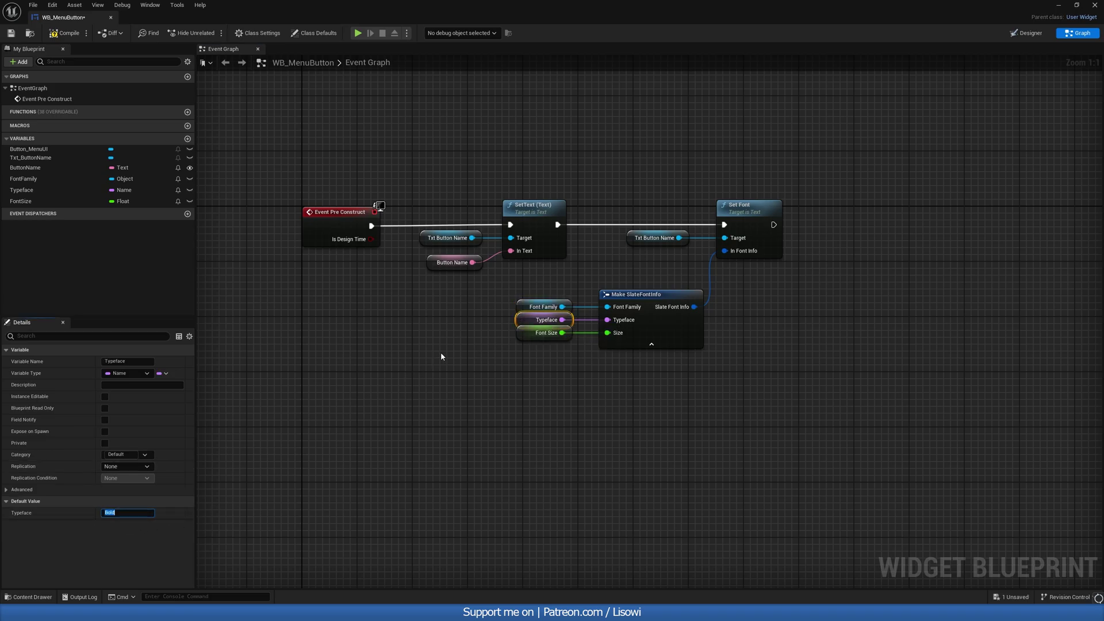
click(540, 333)
click(135, 557)
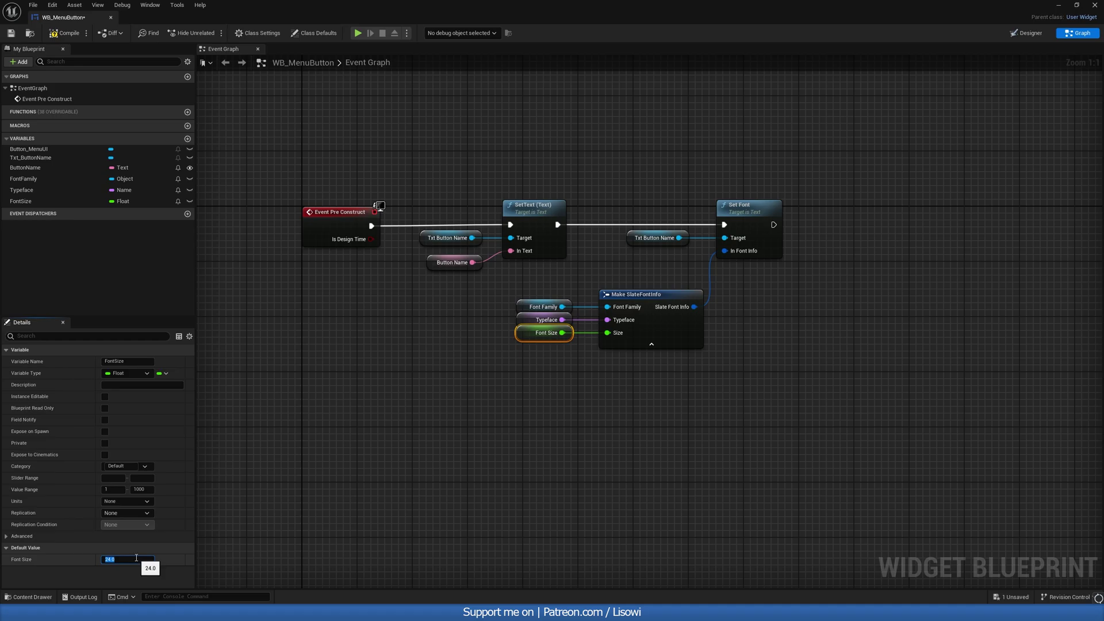
click(435, 363)
right_drag(467, 317, 441, 323)
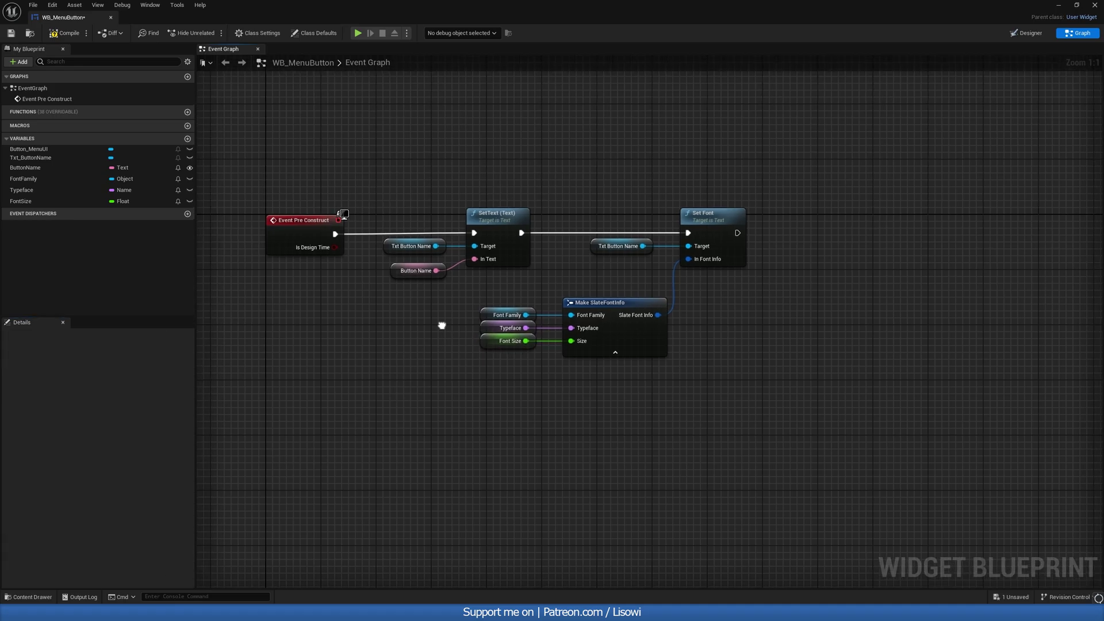
click(63, 34)
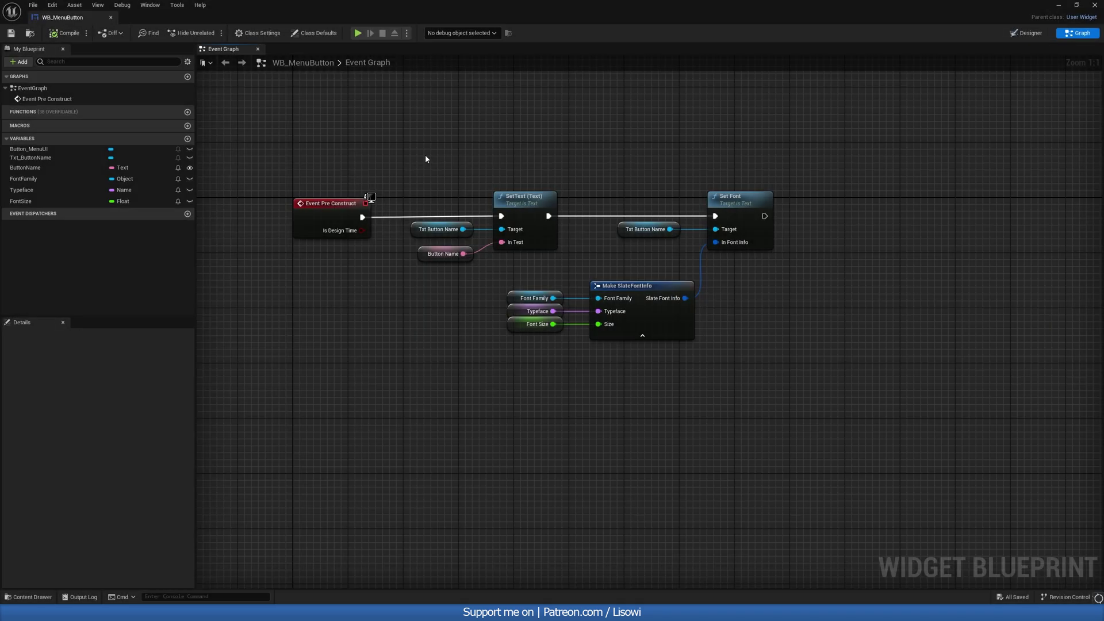
Add Button_MenuUI's On Hovered, On Unhovered and On Clicked events, with On Clicked placed lowest.
right_drag(394, 292, 406, 222)
click(56, 150)
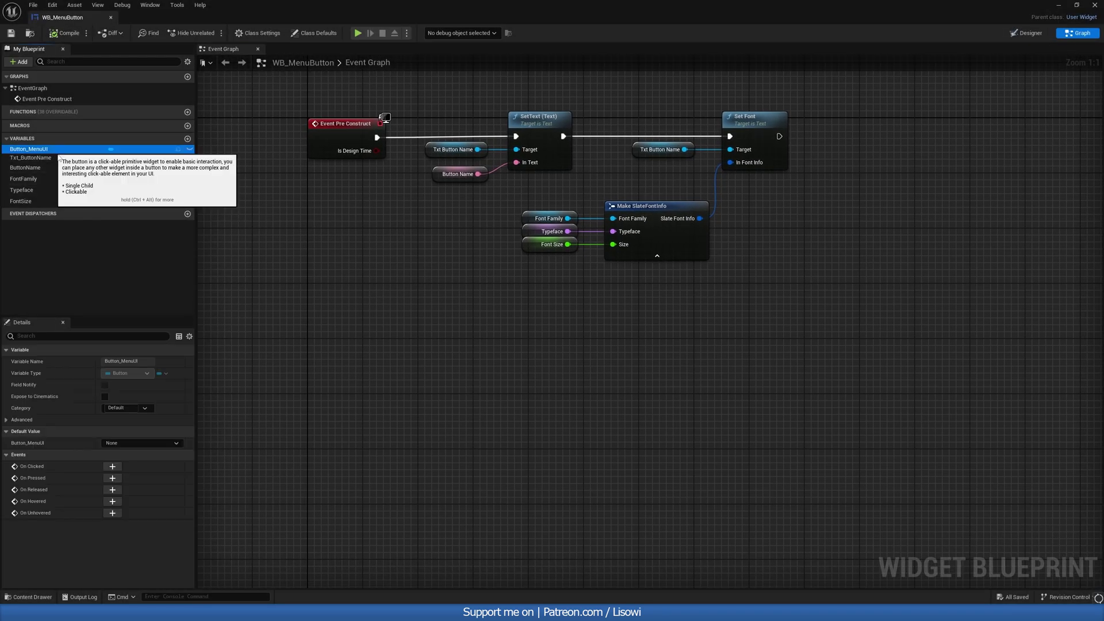
click(112, 500)
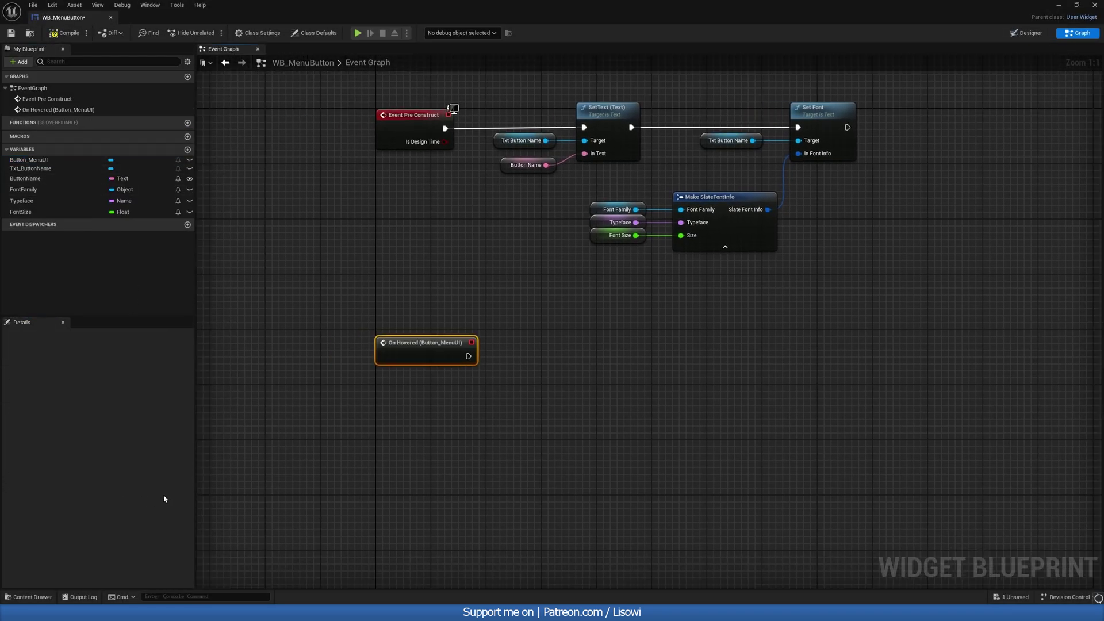
click(49, 160)
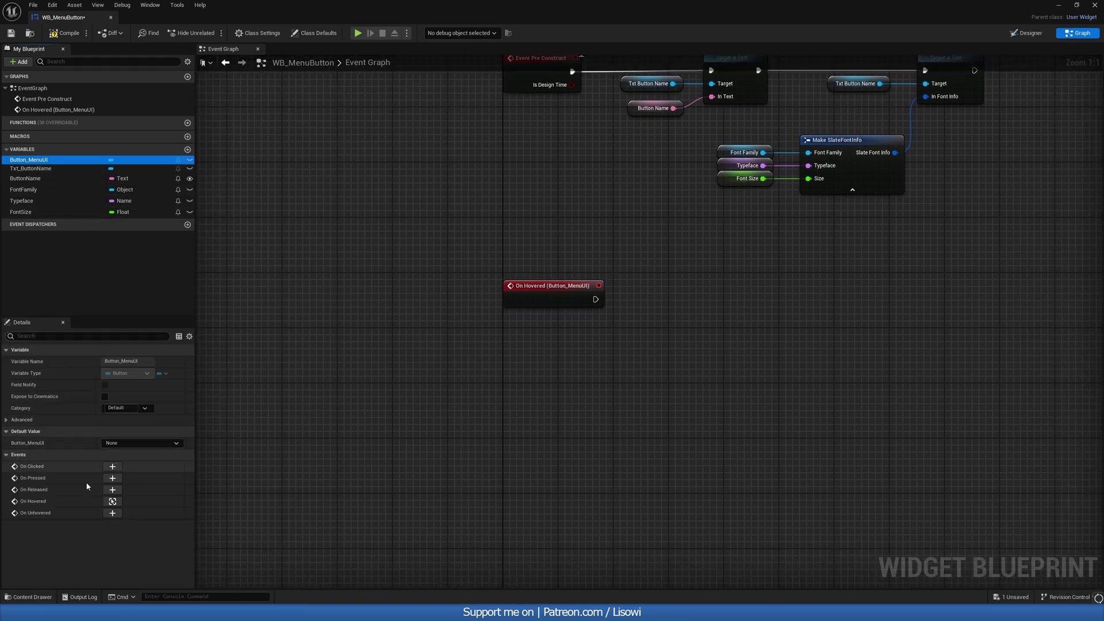
click(112, 513)
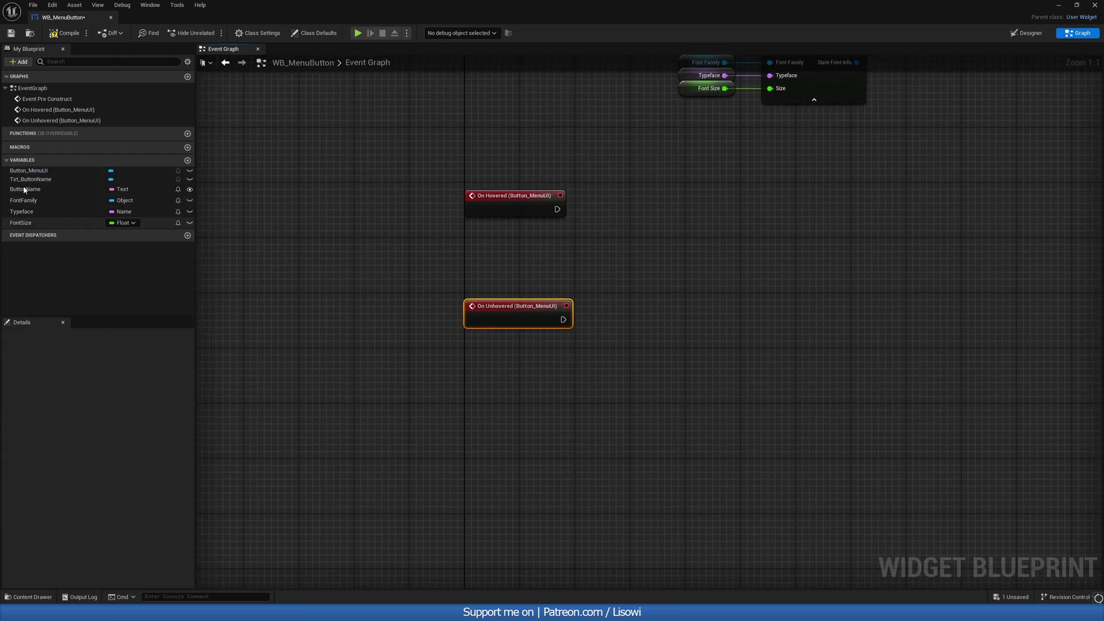
click(28, 171)
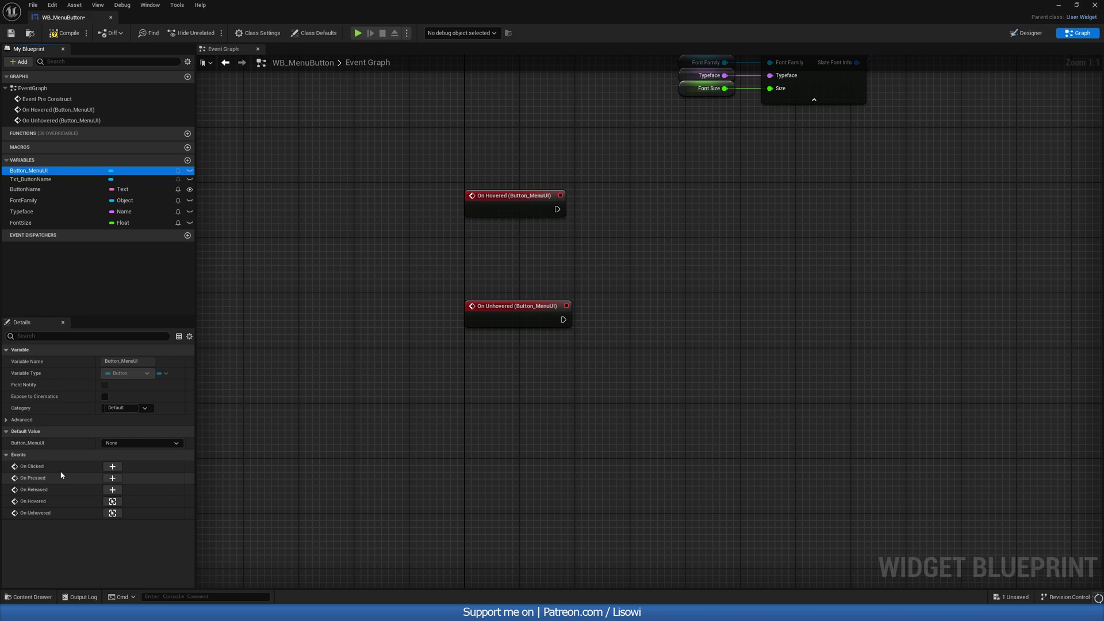
click(112, 466)
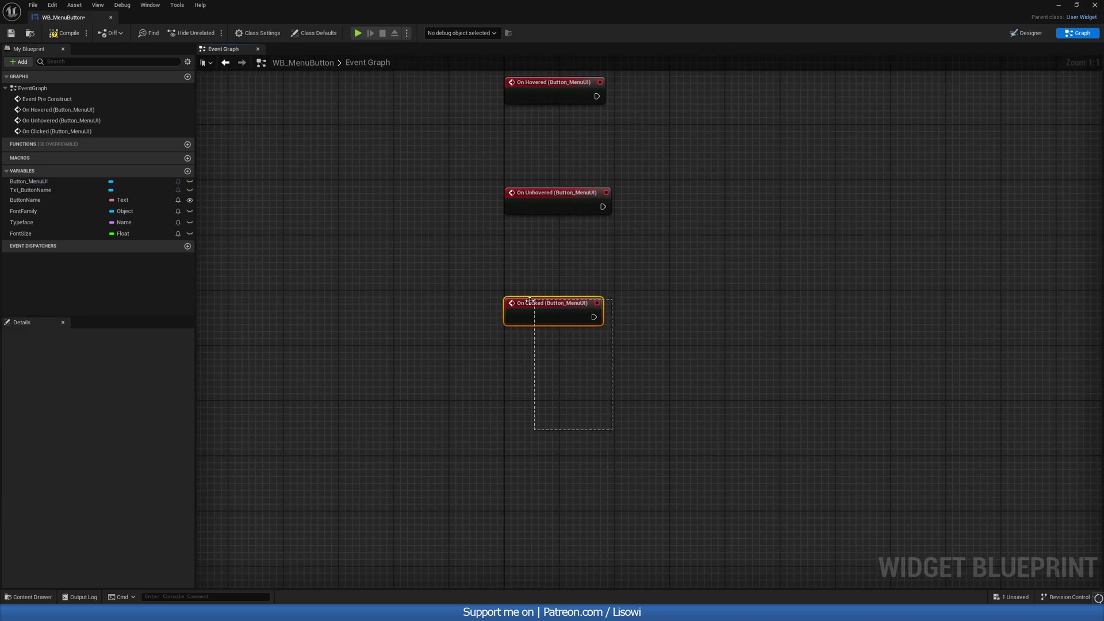
drag(529, 300, 532, 406)
Place a Button_MenuUI getter and wire a Set Background Color node after On Hovered.
drag(426, 345, 425, 386)
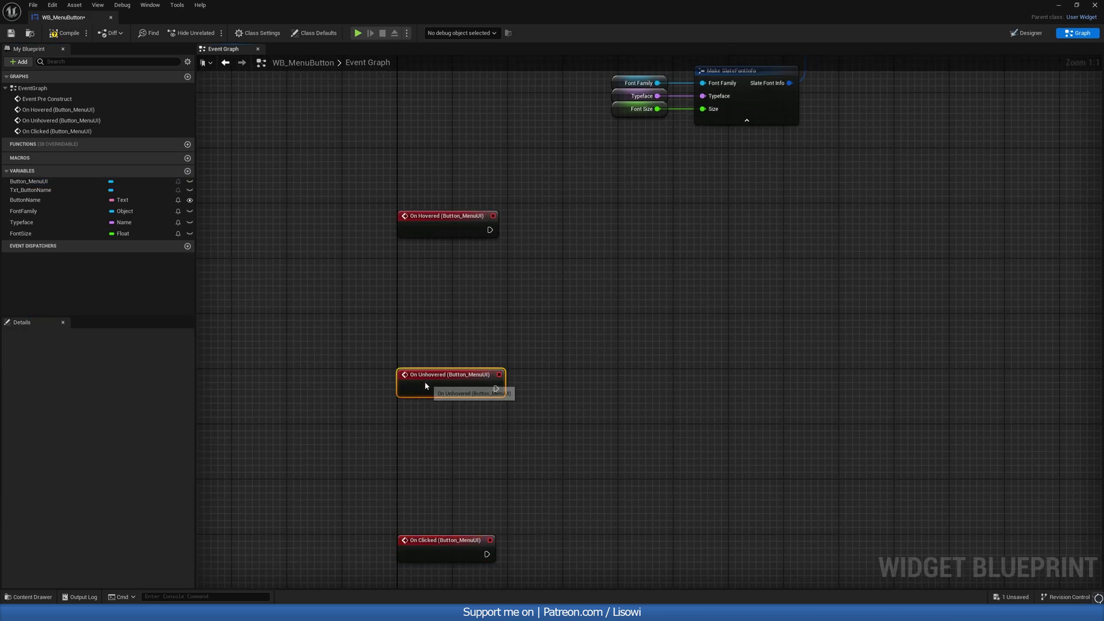
right_drag(426, 386, 321, 344)
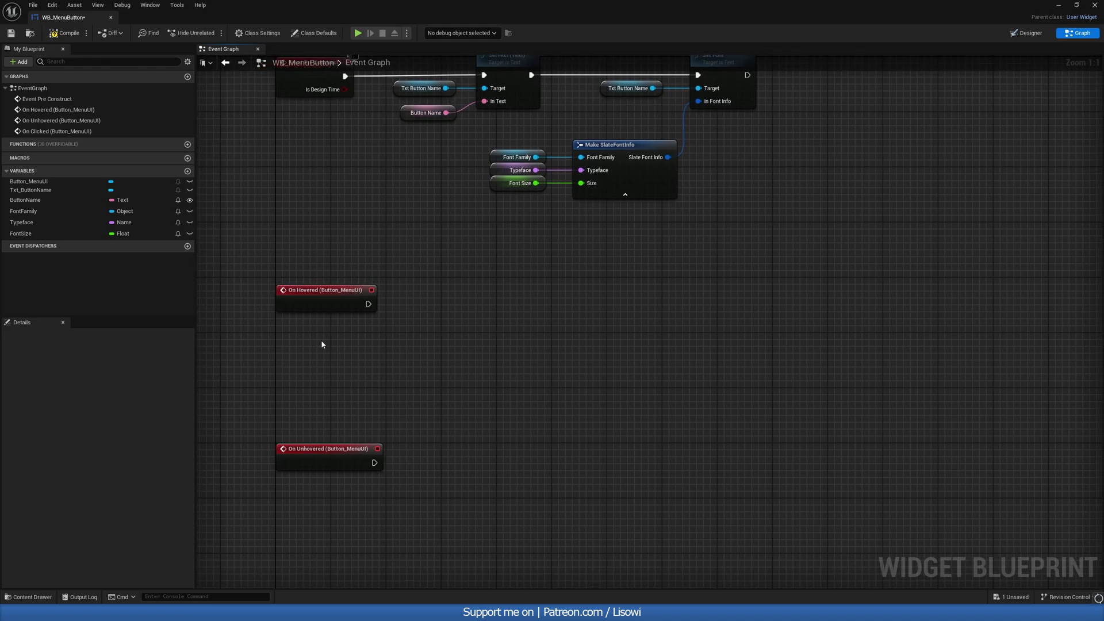
drag(35, 181, 434, 354)
click(380, 381)
text(set back)
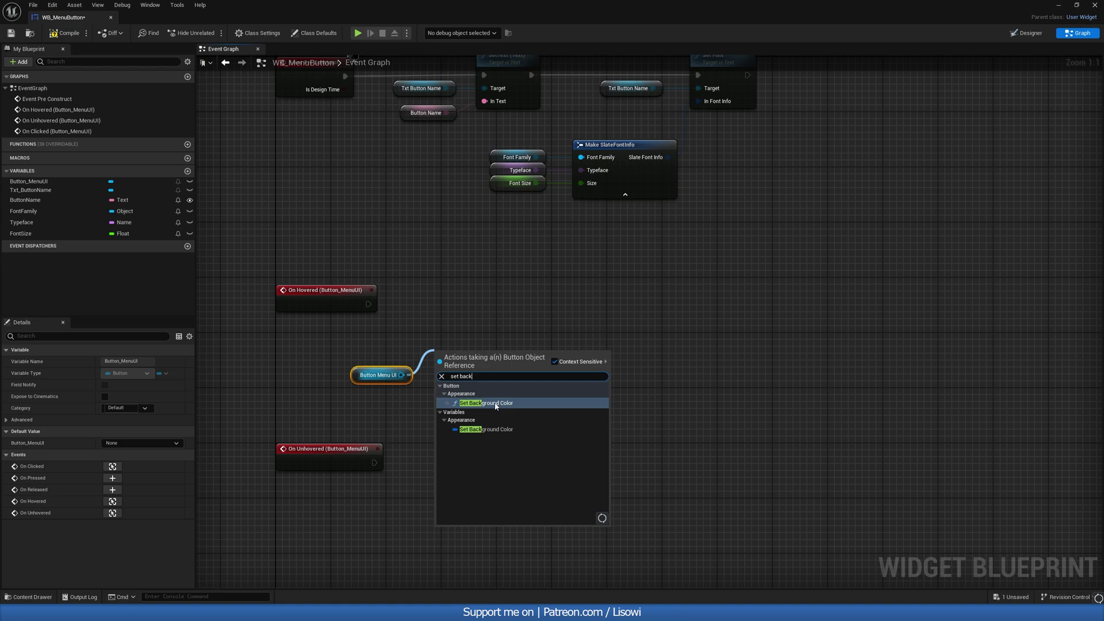
click(495, 404)
drag(460, 351, 462, 302)
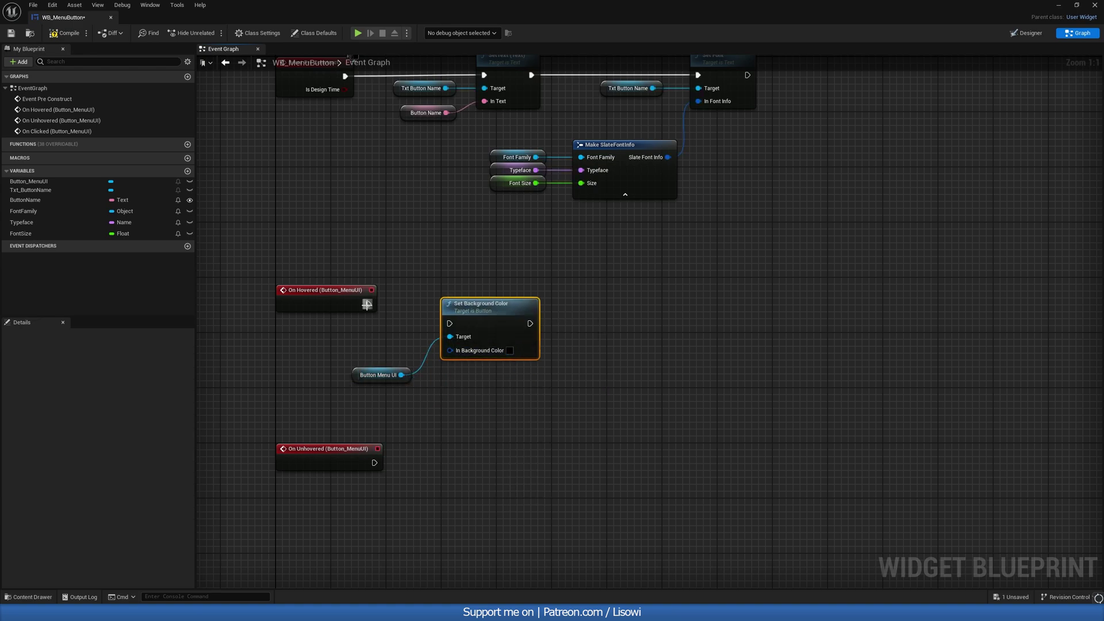
drag(368, 304, 463, 284)
Plug the button reference into Target and set the hover colour to grey 7B7B7B.
drag(361, 381, 364, 340)
click(465, 358)
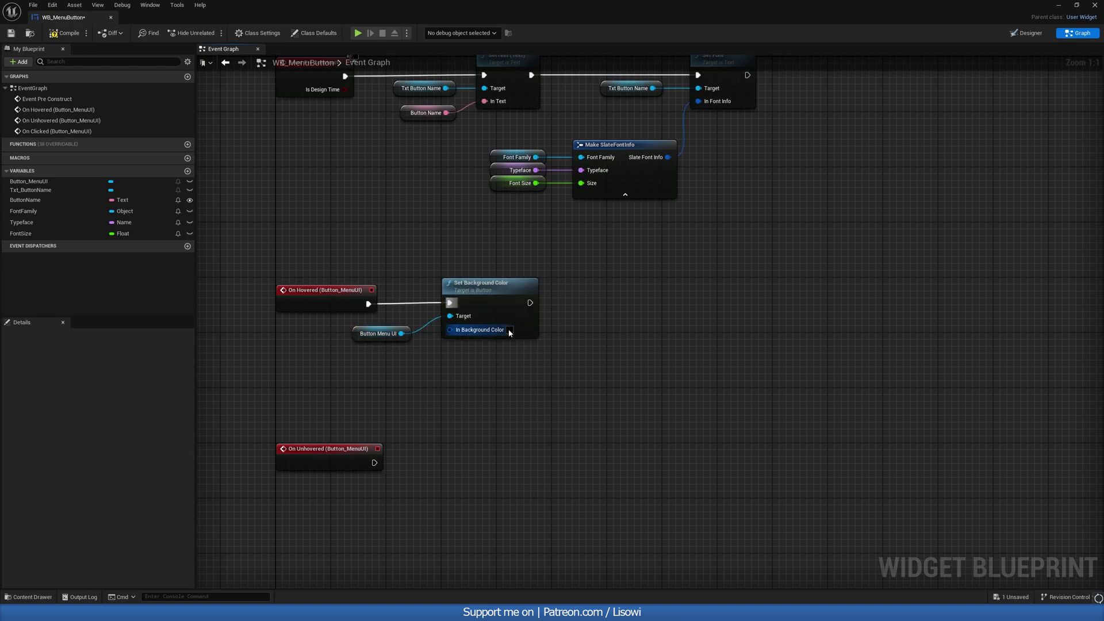
click(509, 329)
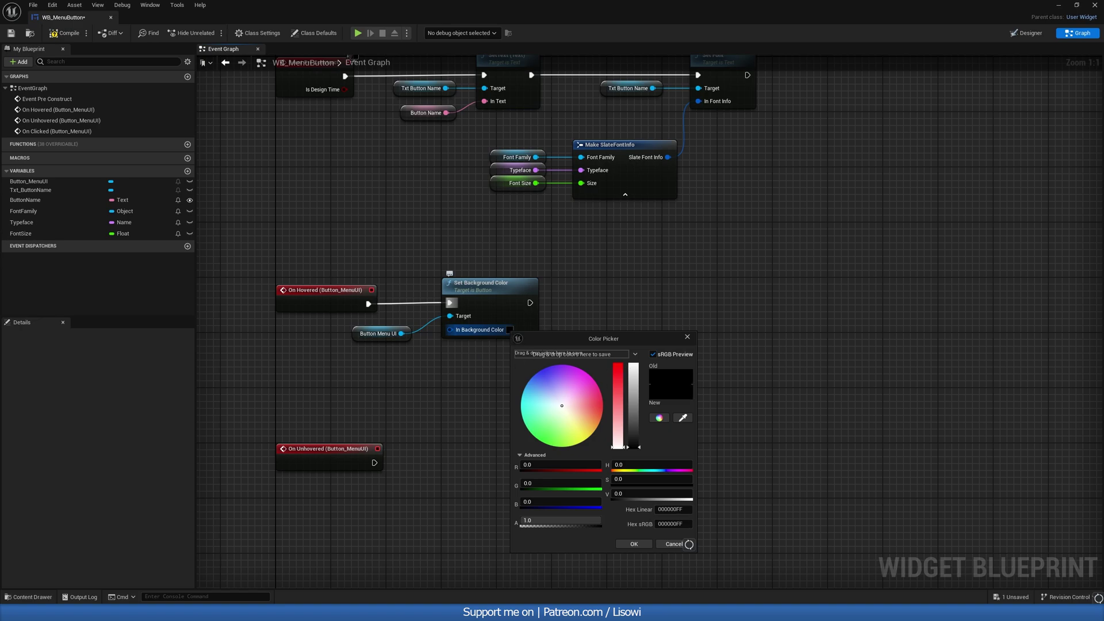
click(667, 523)
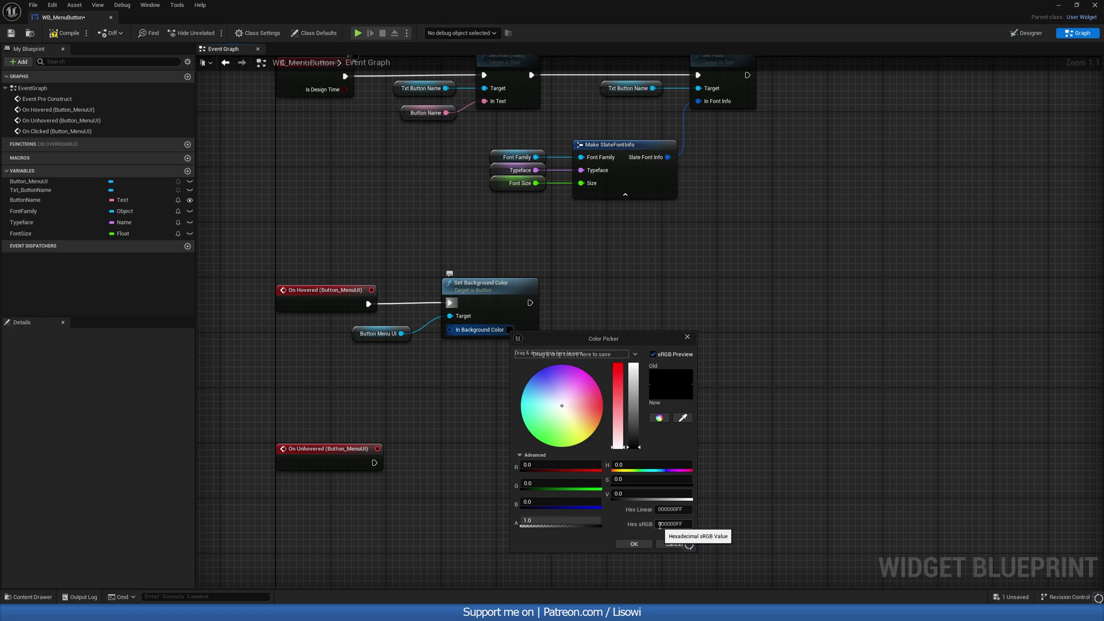
click(634, 544)
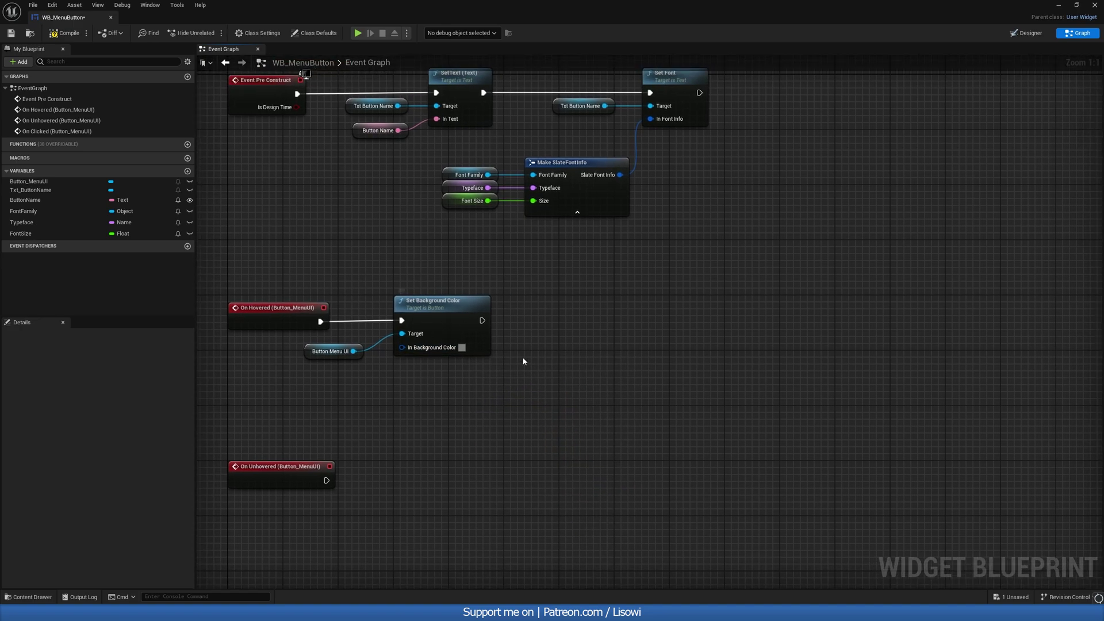
Add a Play Sound 2D node after Set Background Color that plays Button_01.
right_drag(523, 361, 457, 361)
drag(427, 323, 475, 326)
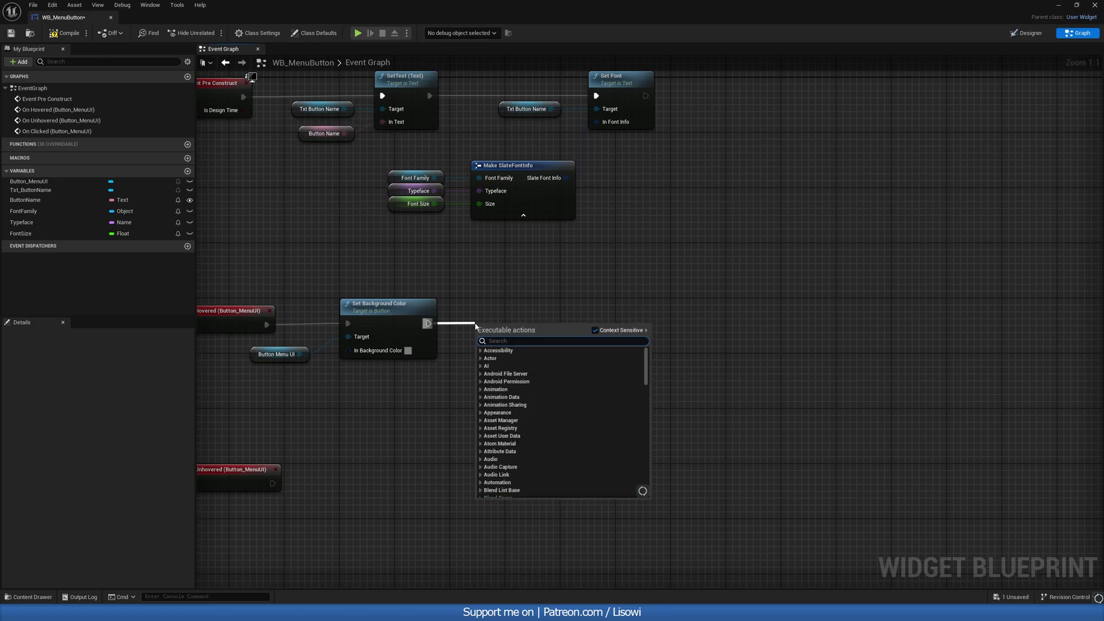
text(play sound)
key(Return)
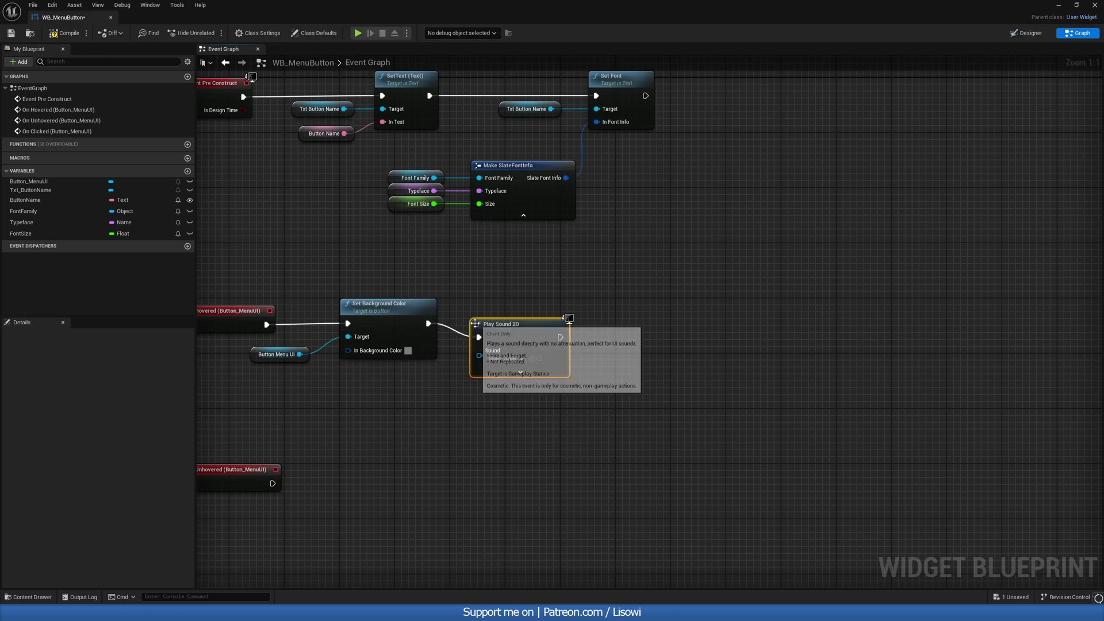
right_drag(486, 400, 523, 367)
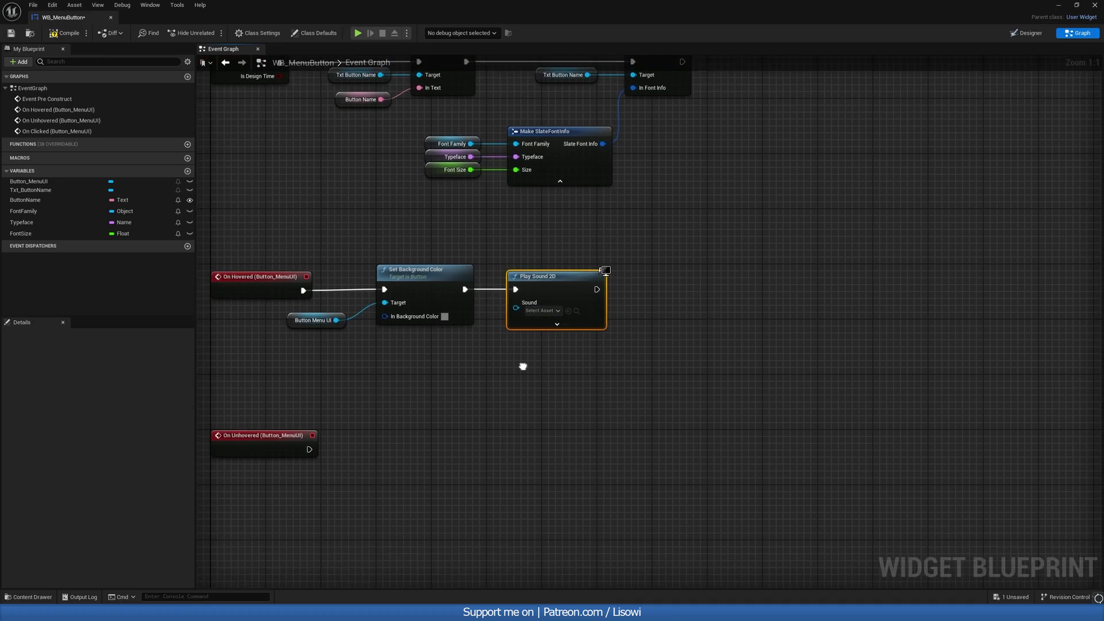
click(548, 311)
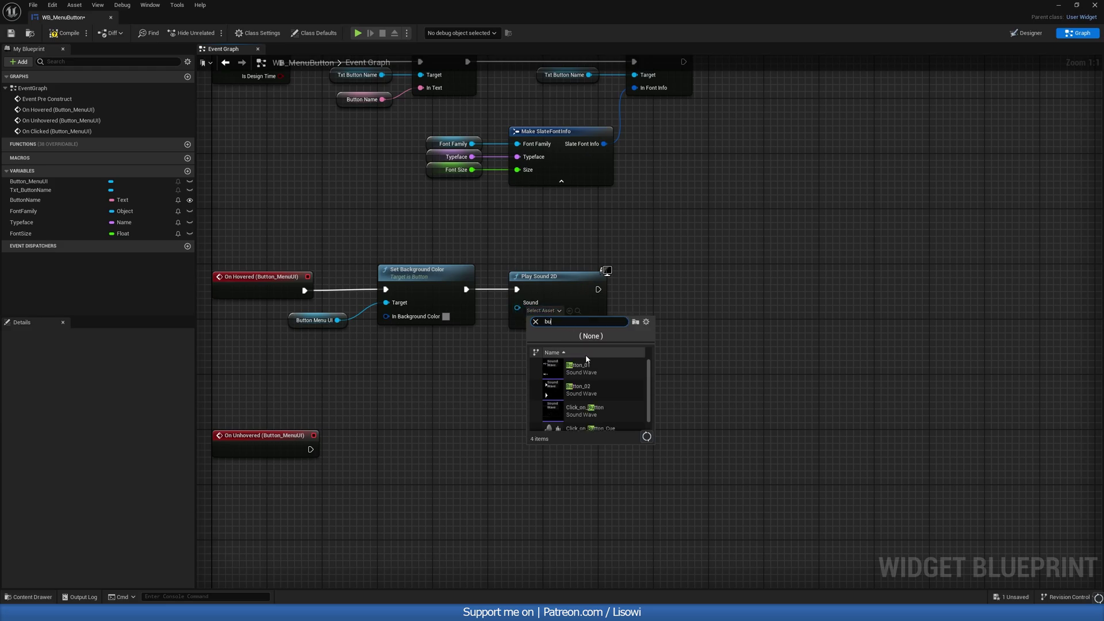
click(581, 368)
click(551, 312)
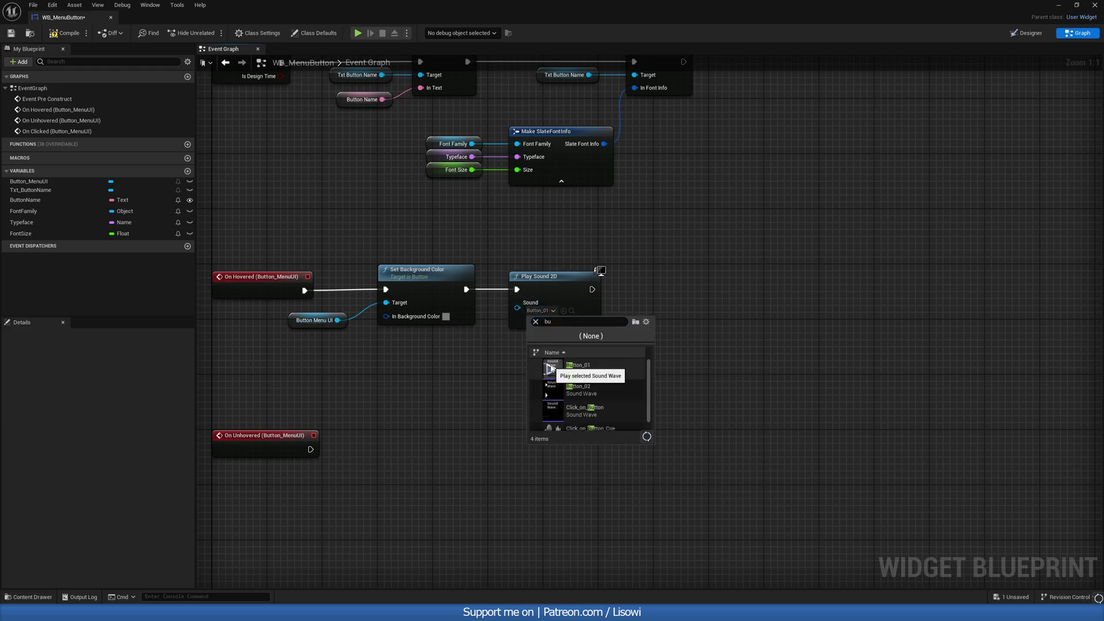
right_drag(488, 382, 451, 363)
Copy the Set Background Color nodes to On Unhovered and set that colour to black.
drag(470, 284, 366, 230)
key(ctrl+c)
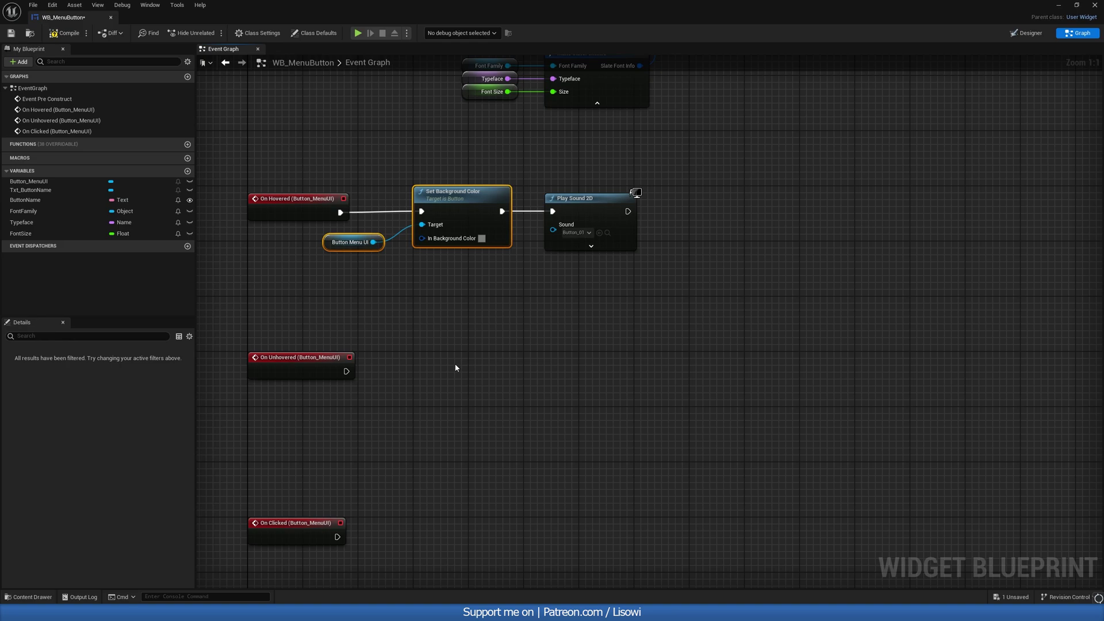
key(ctrl+v)
drag(346, 370, 443, 368)
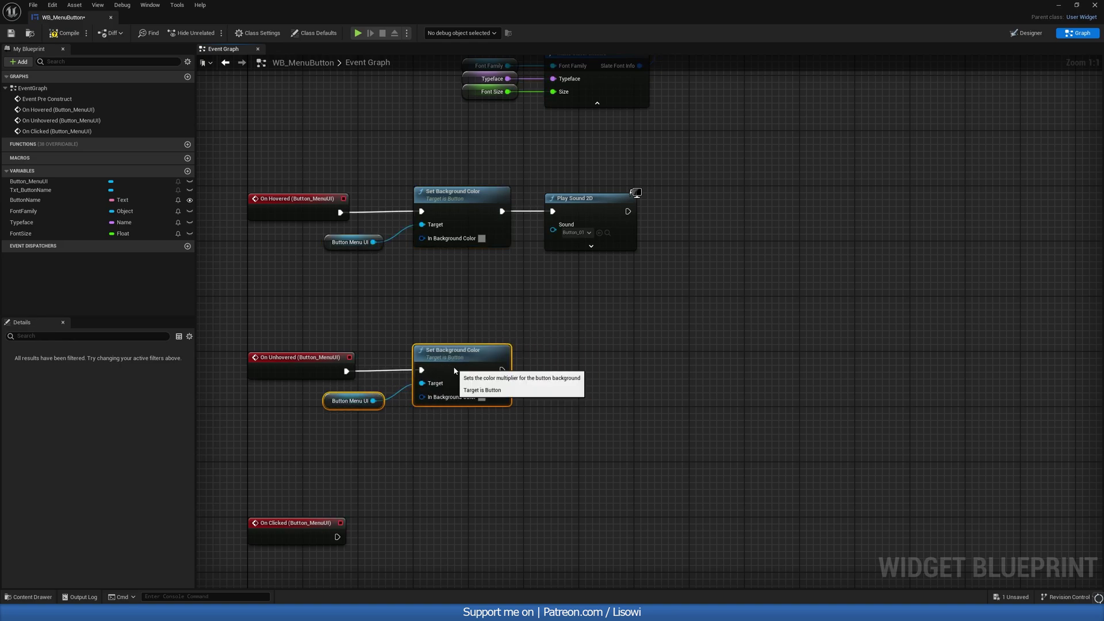
drag(352, 396, 421, 381)
right_drag(372, 397, 434, 376)
drag(436, 364, 429, 382)
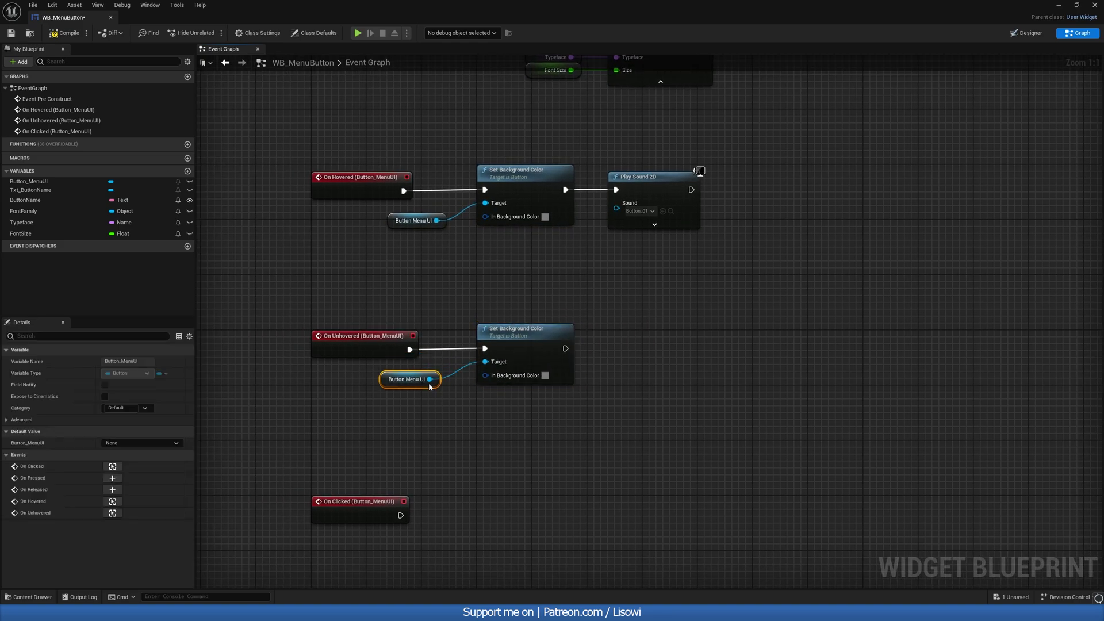
click(545, 377)
drag(669, 476, 671, 494)
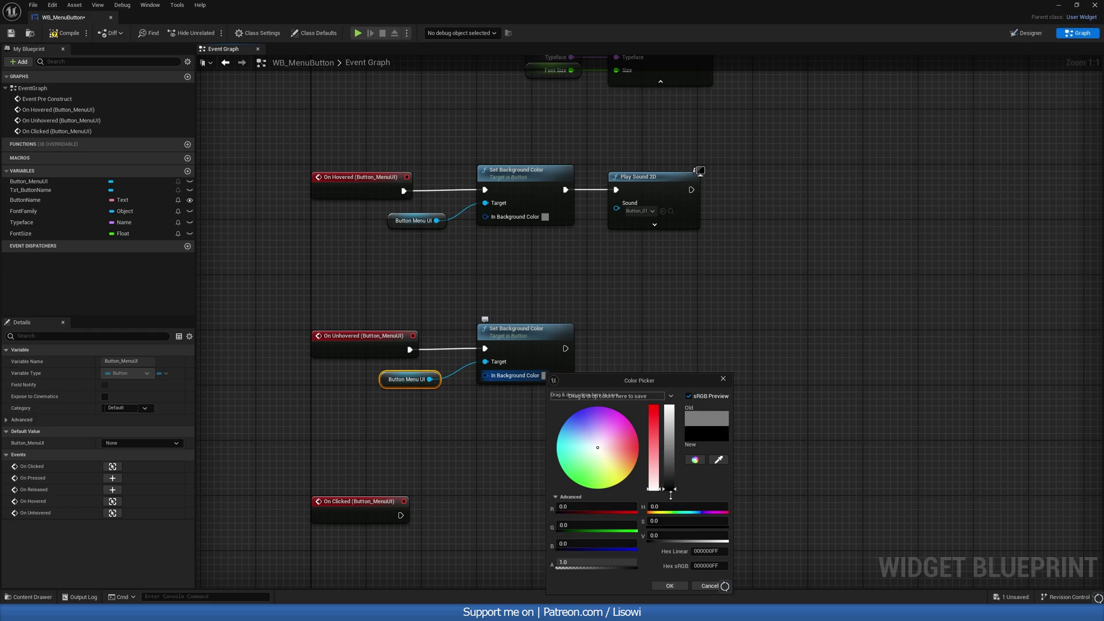
click(670, 586)
Make On Clicked play the Button_02 sound through a Play Sound 2D node.
right_drag(449, 447, 495, 318)
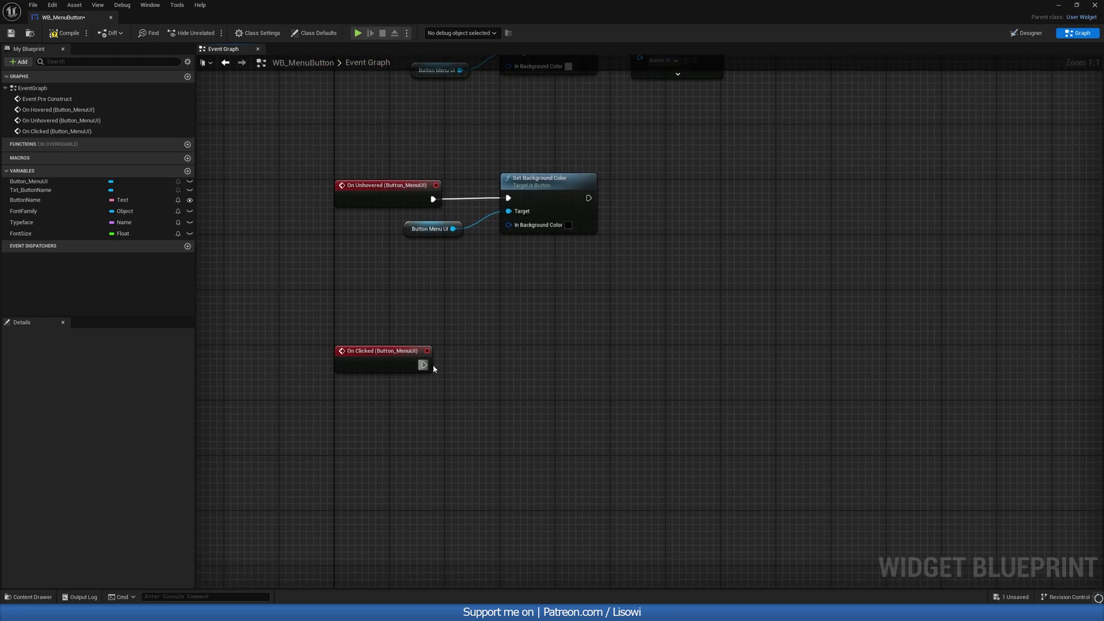
drag(423, 365, 465, 365)
text(play sound)
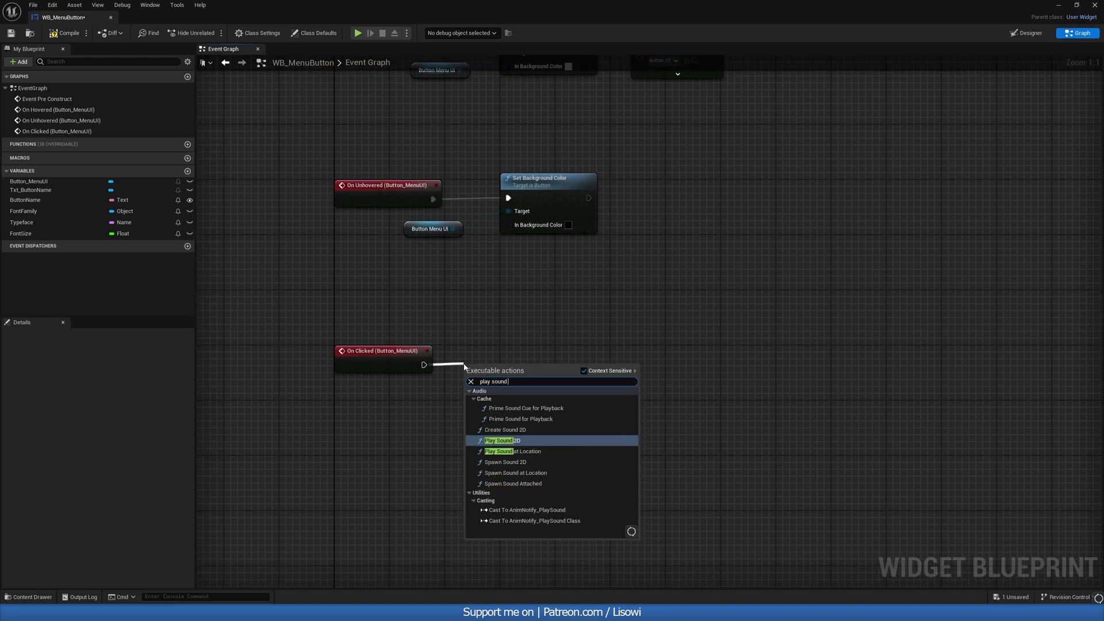
click(502, 440)
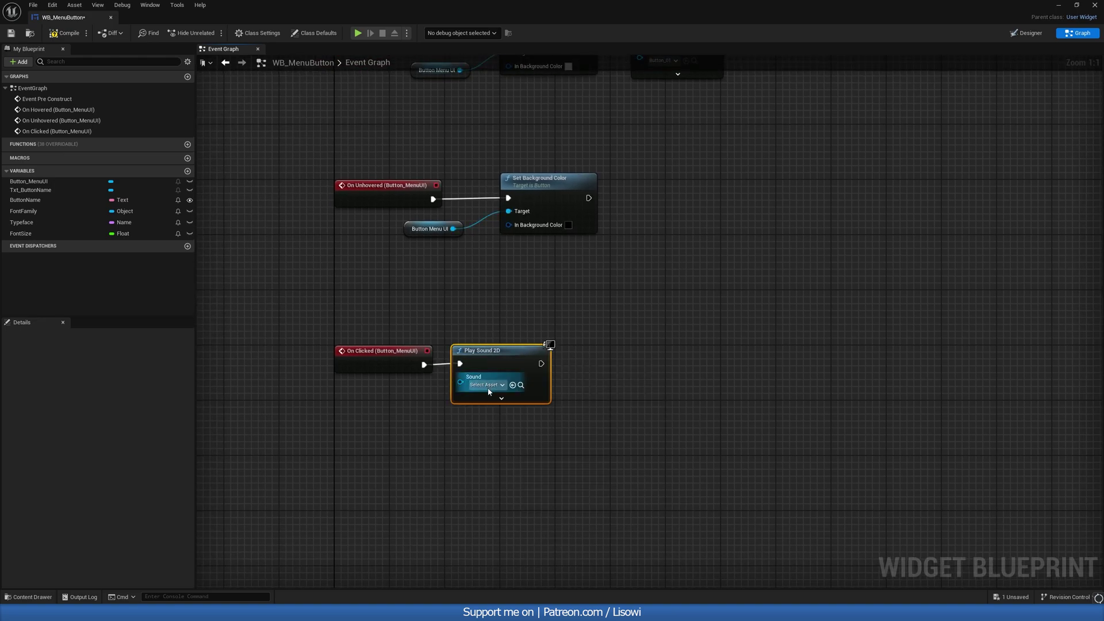
click(487, 385)
text(bu)
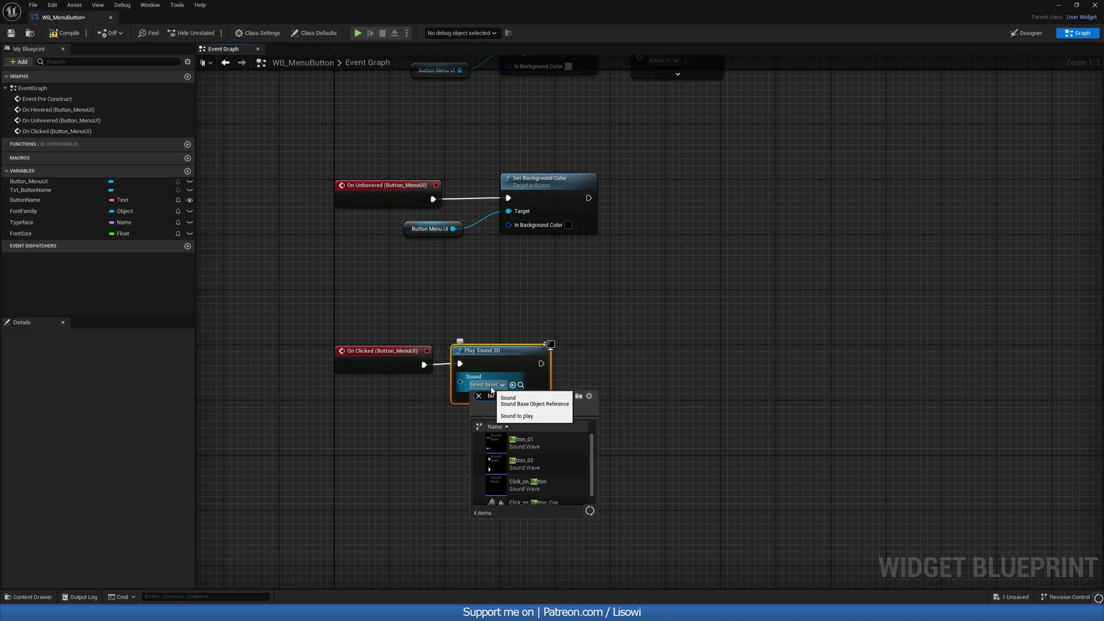
click(525, 467)
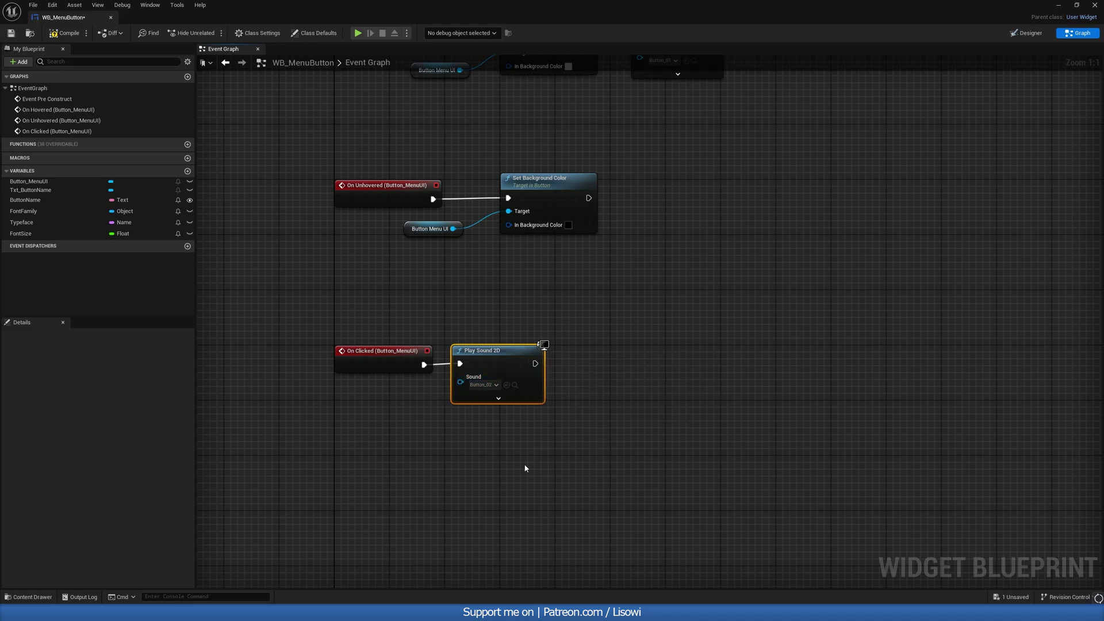
right_drag(534, 435, 458, 389)
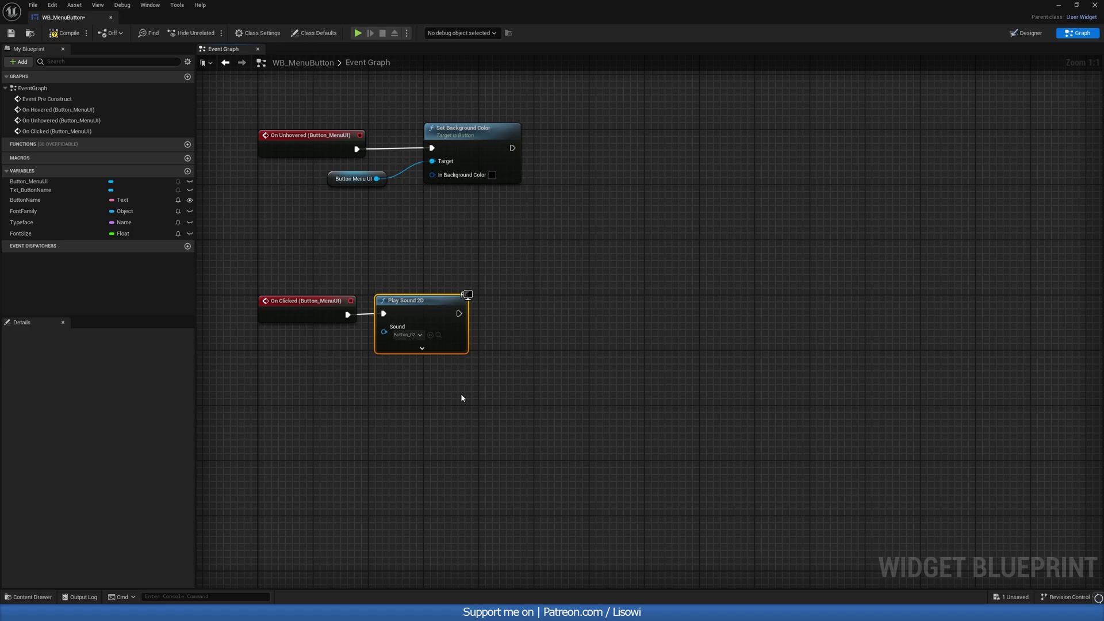
Create the OnButtonClicked dispatcher, call it after Play Sound 2D, then compile and save WB_MenuButton.
click(461, 393)
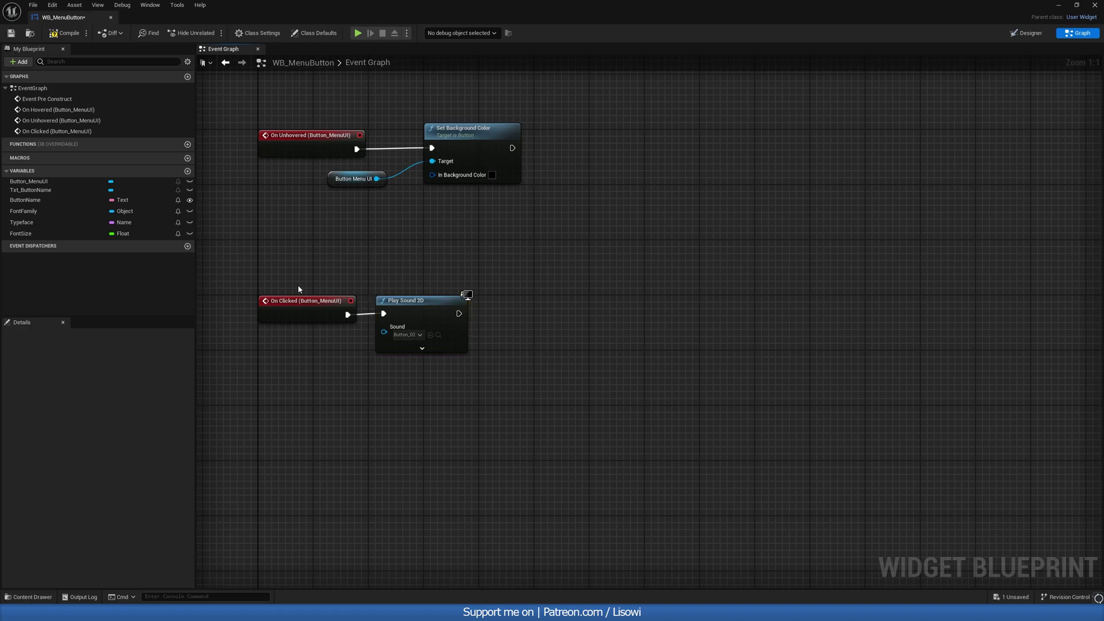
click(187, 246)
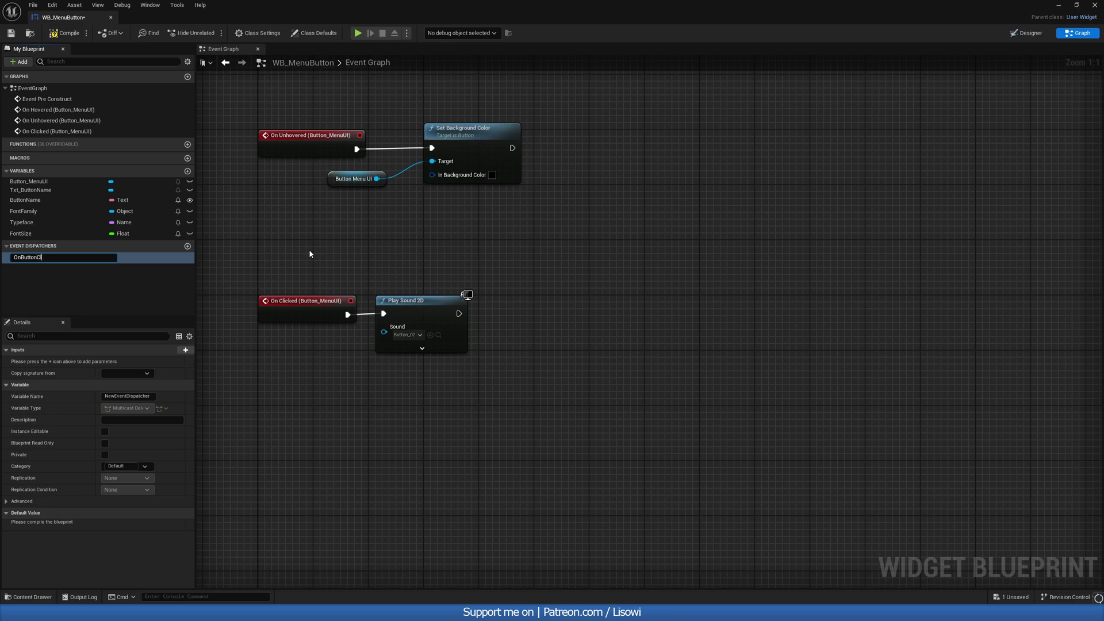
text(d)
key(Return)
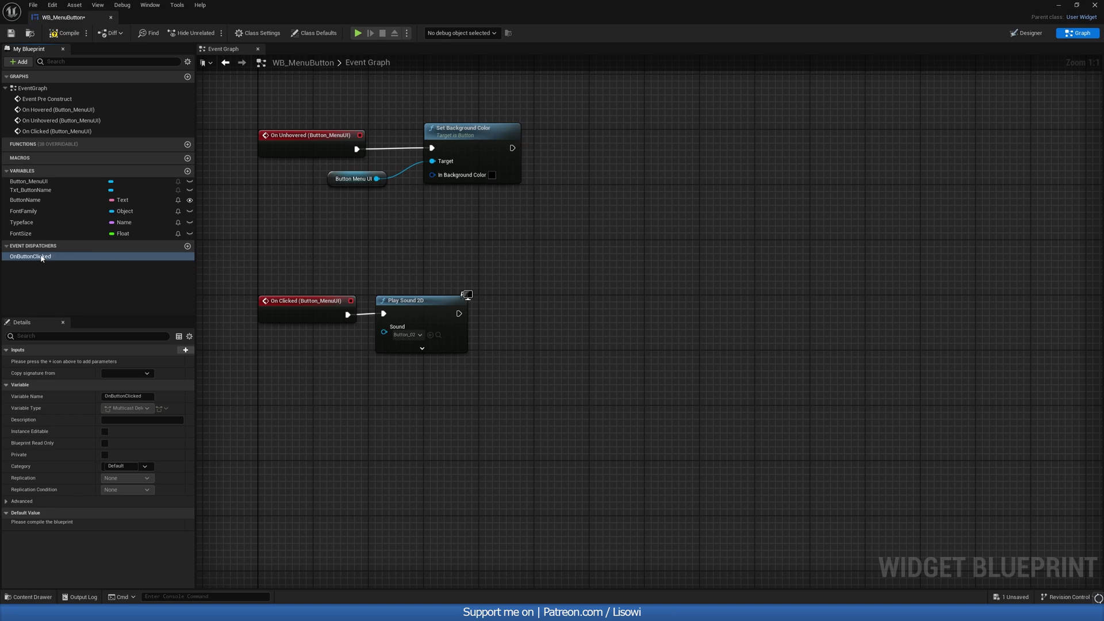
drag(42, 258, 519, 329)
click(528, 327)
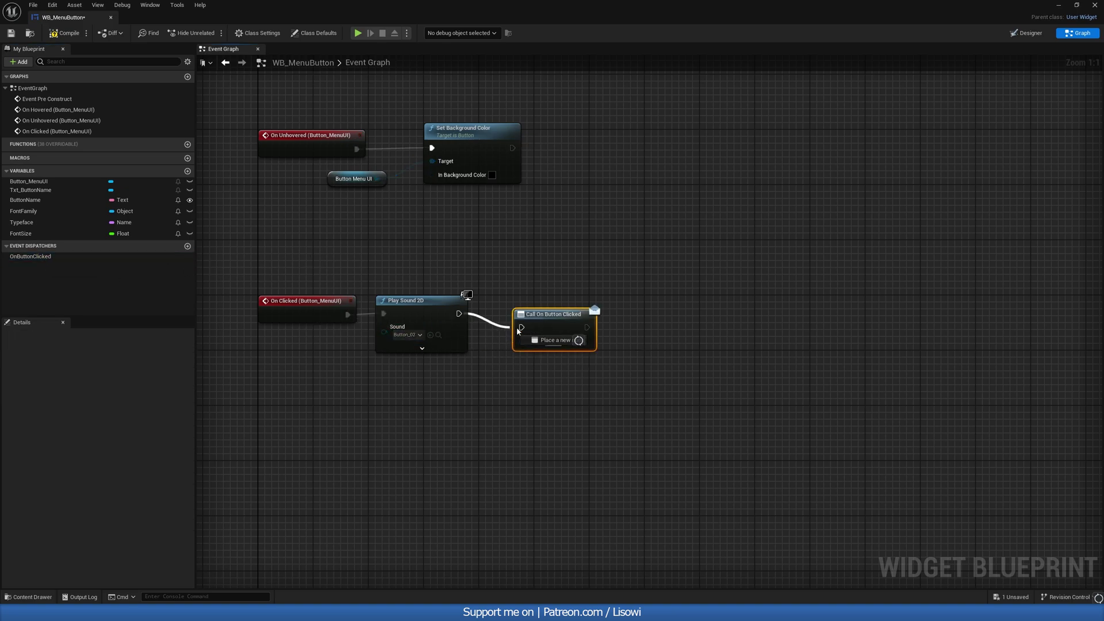
click(499, 273)
right_drag(499, 273, 596, 386)
click(65, 33)
key(ctrl+s)
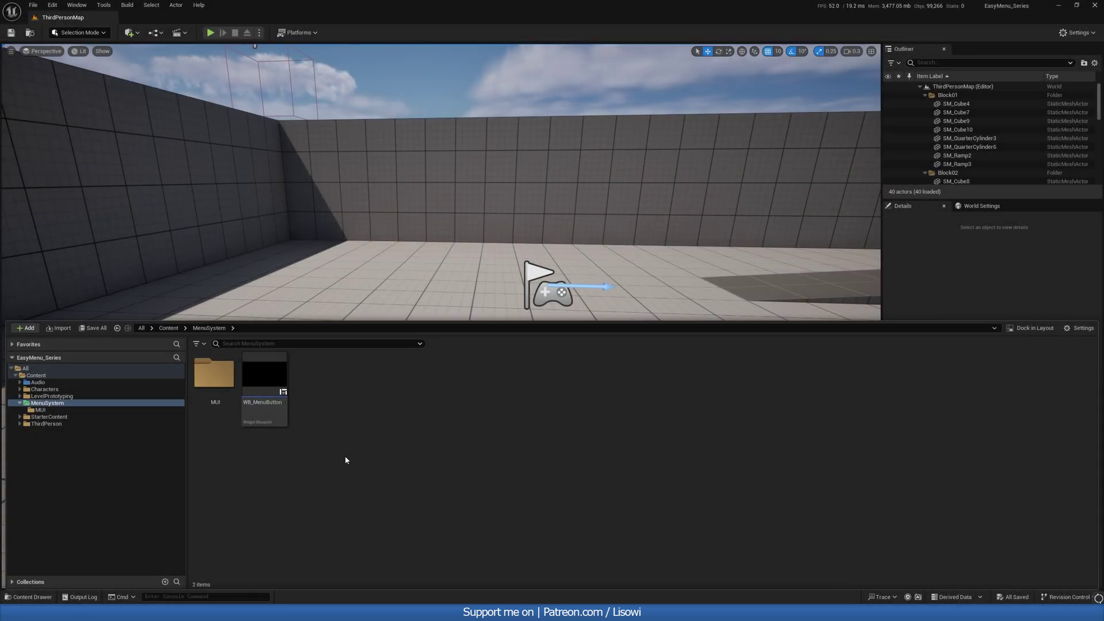
Create a User Widget blueprint named WB_MainMenuUI in MenuSystem and open it.
right_click(344, 415)
mouse_move(396, 392)
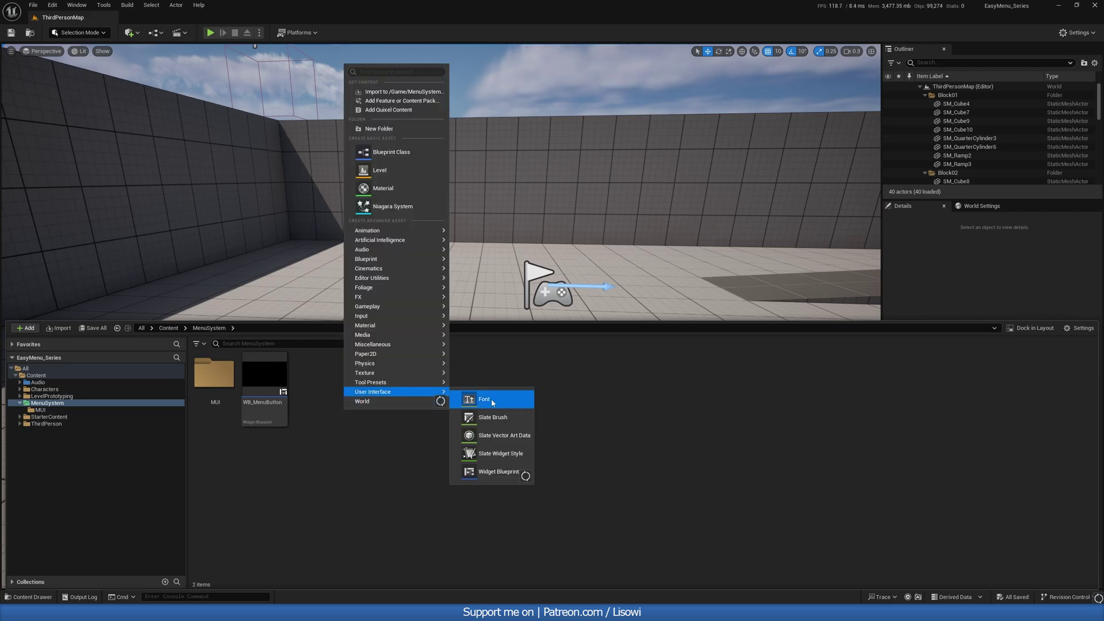
click(490, 470)
click(467, 251)
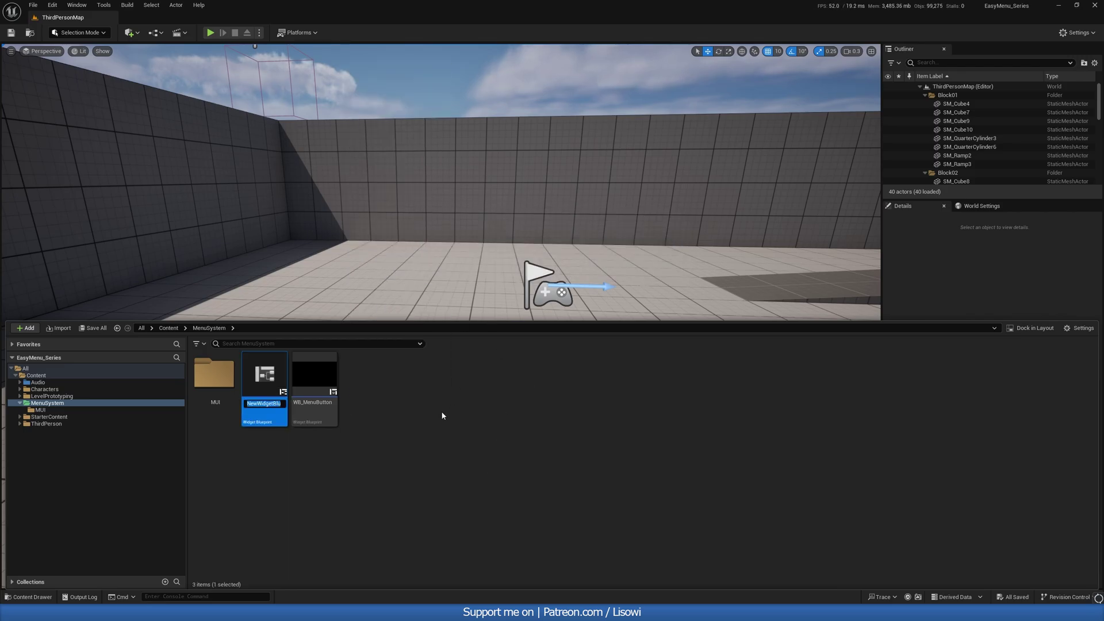
text(W)
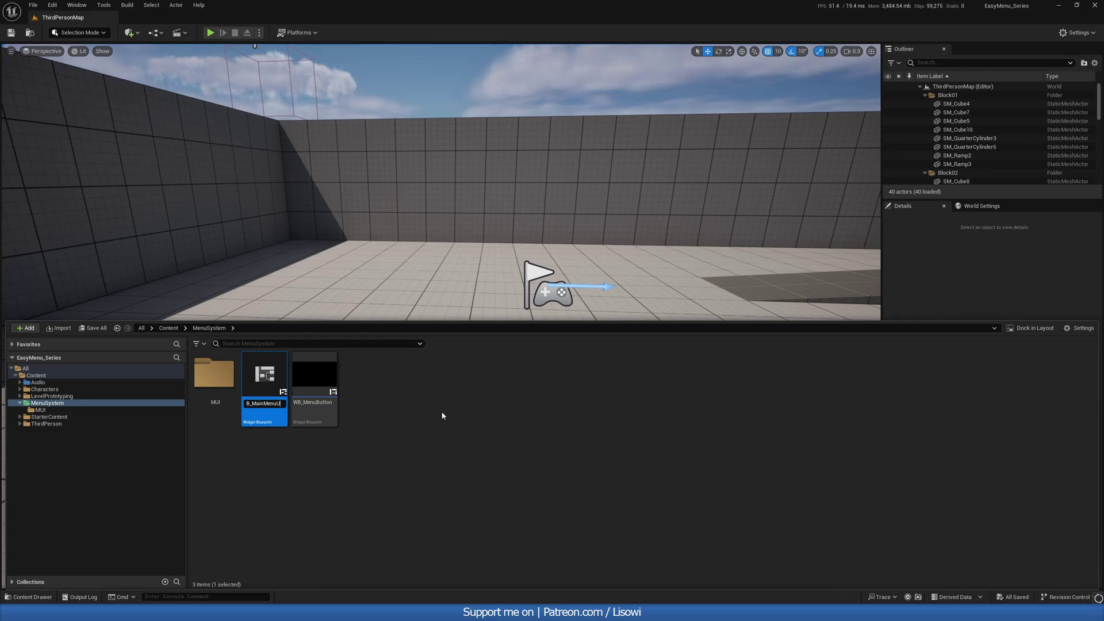
text(B_MainMenuUI)
key(Return)
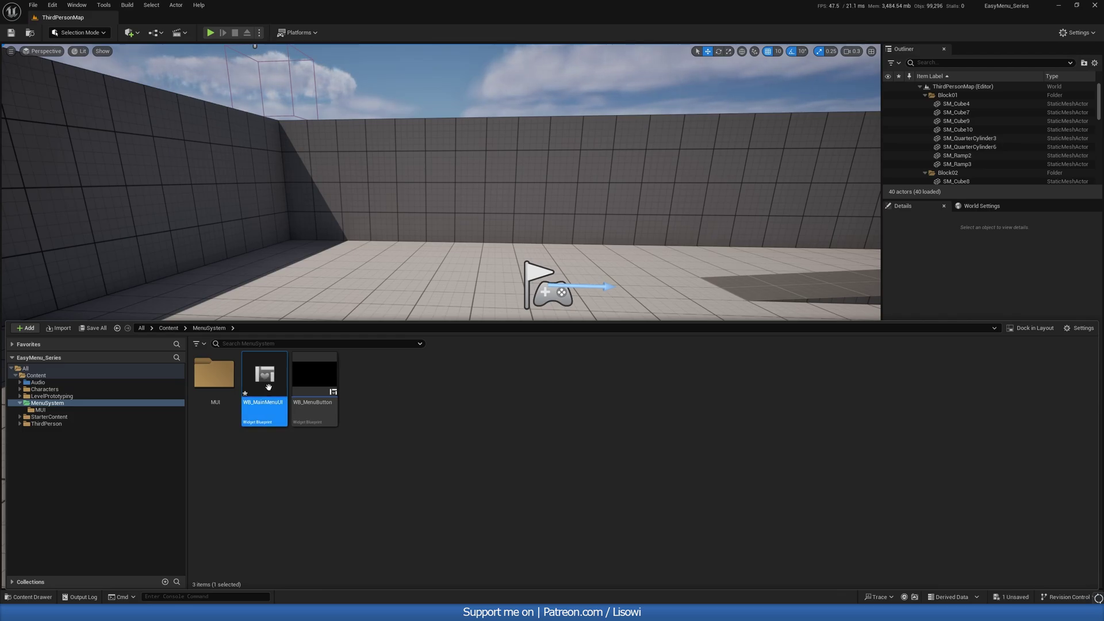
double_click(270, 392)
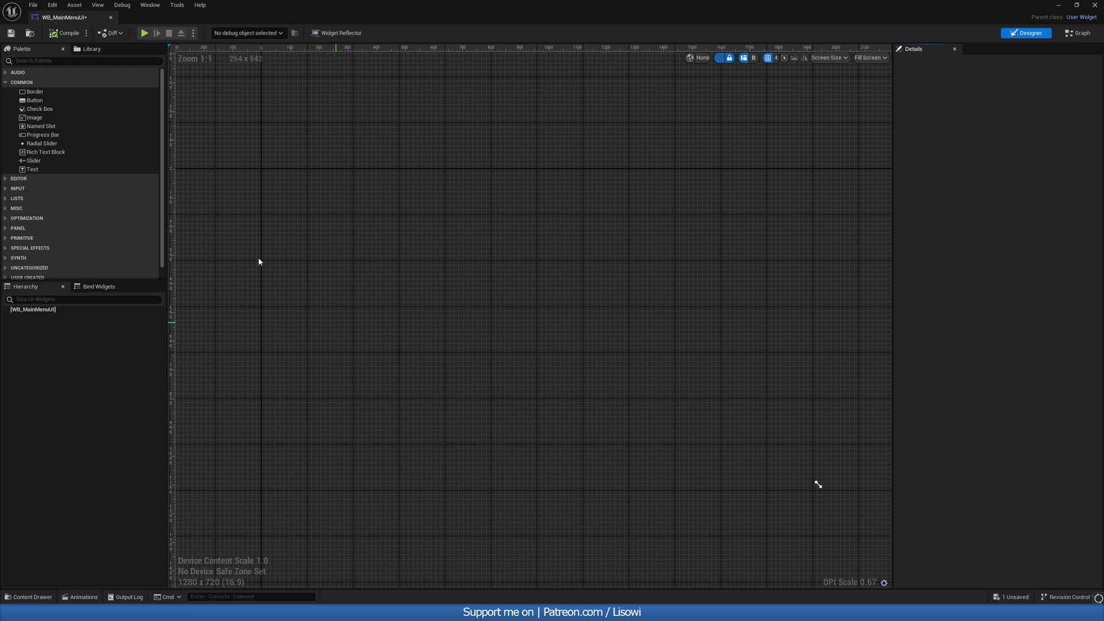
Add a Canvas Panel containing a Border named Border_Colour.
click(58, 61)
text(can)
drag(43, 82, 49, 320)
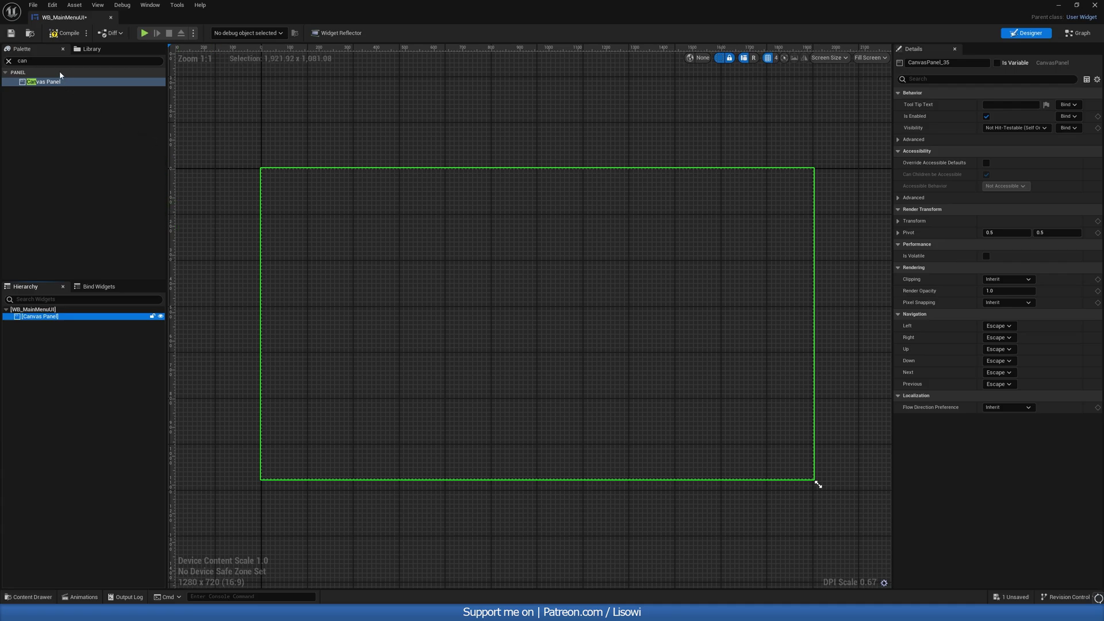
click(3, 69)
text(bor)
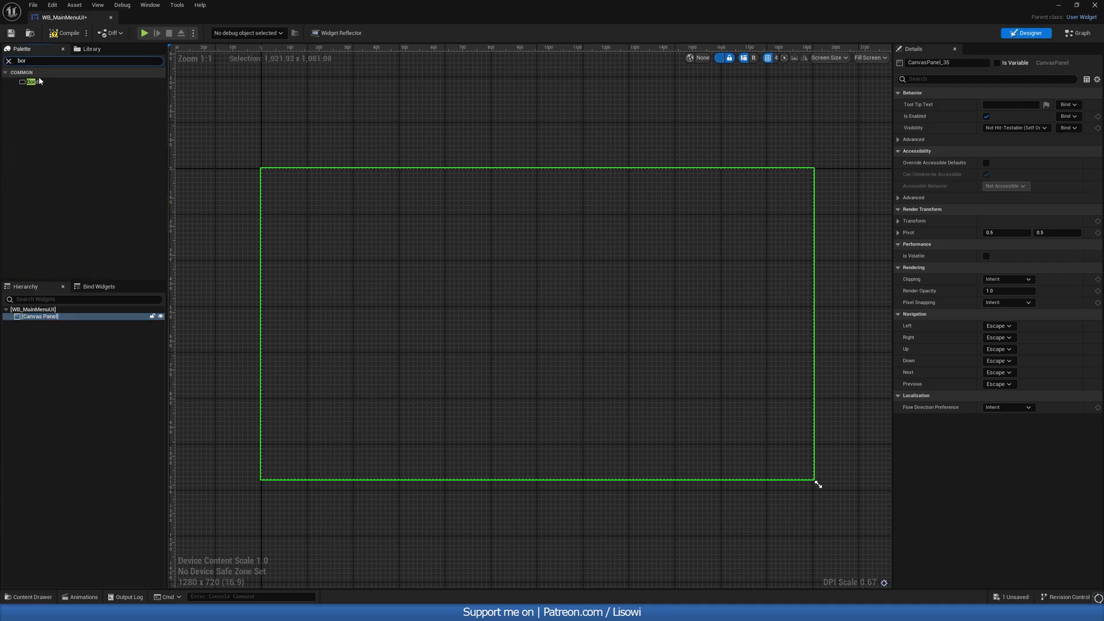
drag(35, 81, 43, 326)
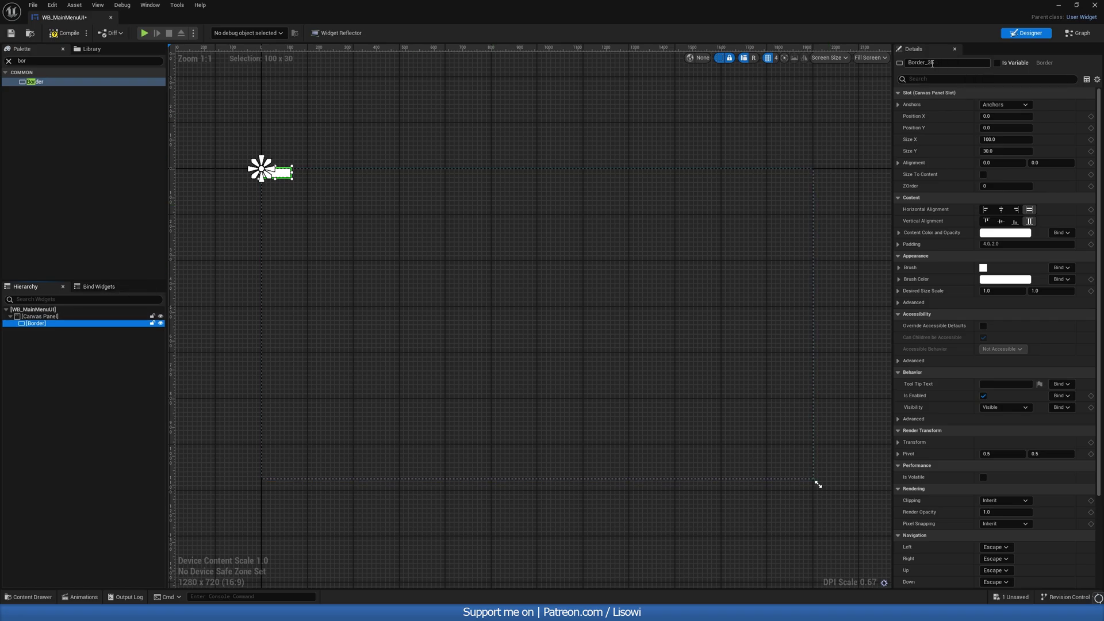
double_click(932, 64)
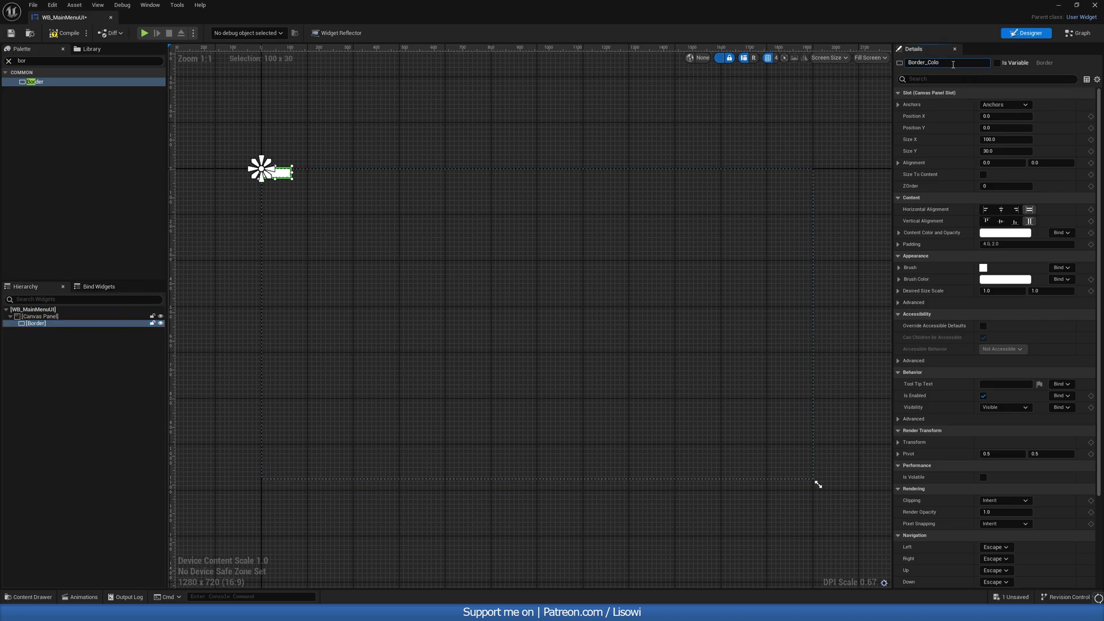
key(Return)
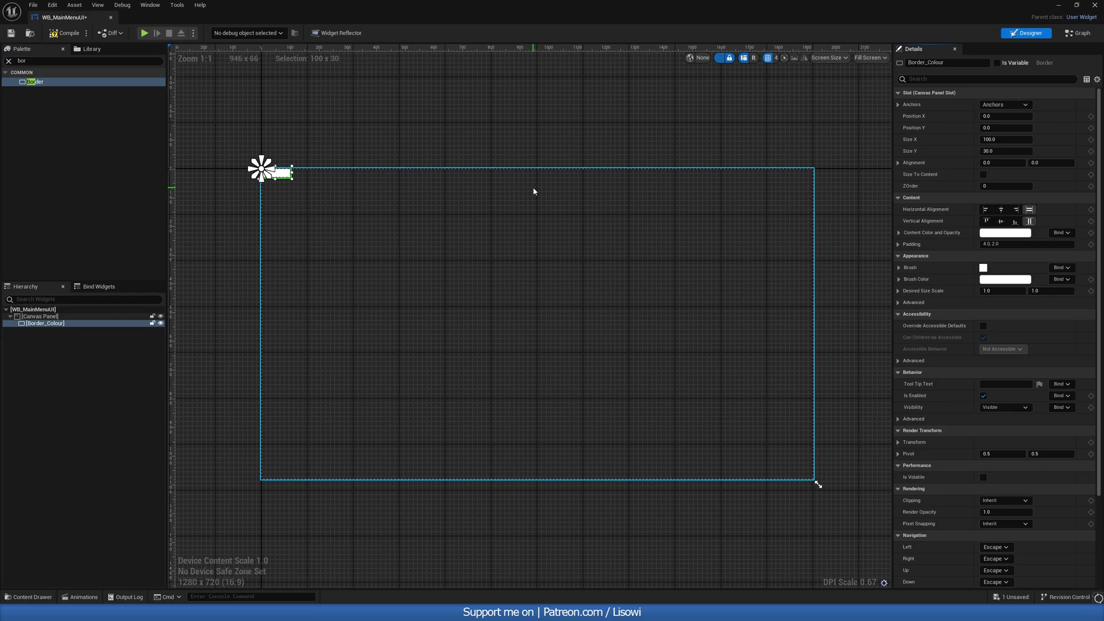
Anchor Border_Colour to full-screen stretch and set its brush image to MenuBackground.
click(1005, 105)
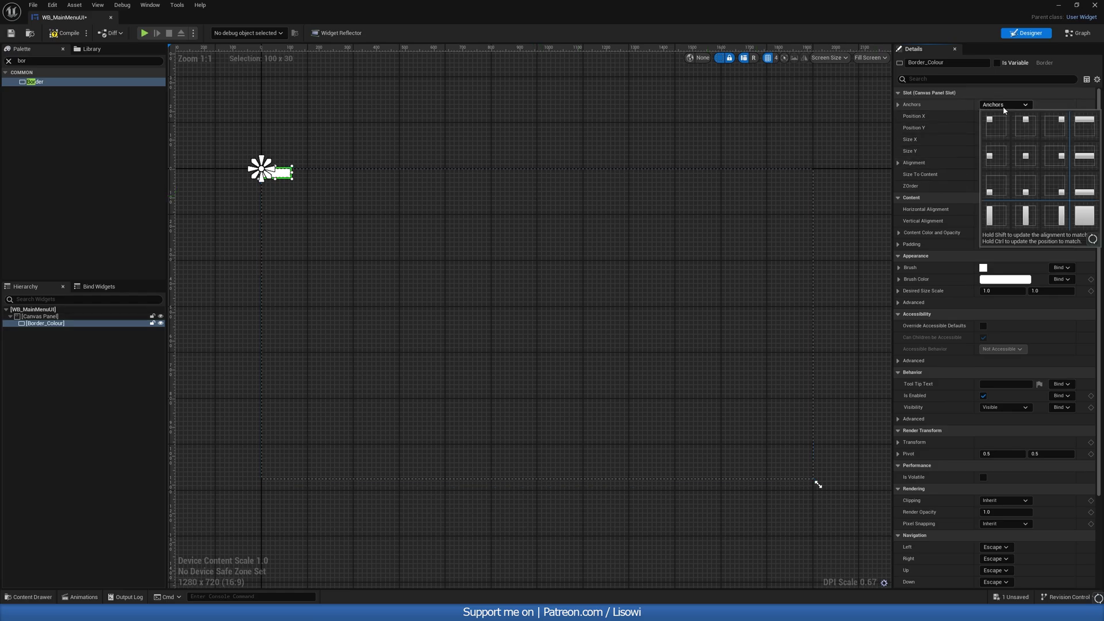
ctrl+click(1084, 215)
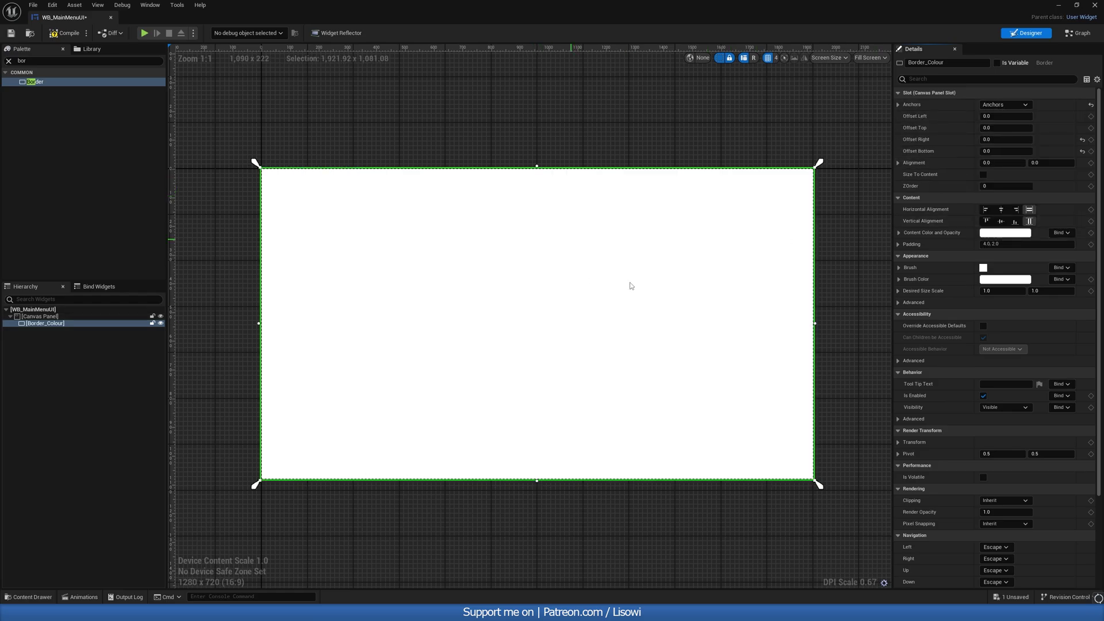
right_drag(634, 297, 624, 277)
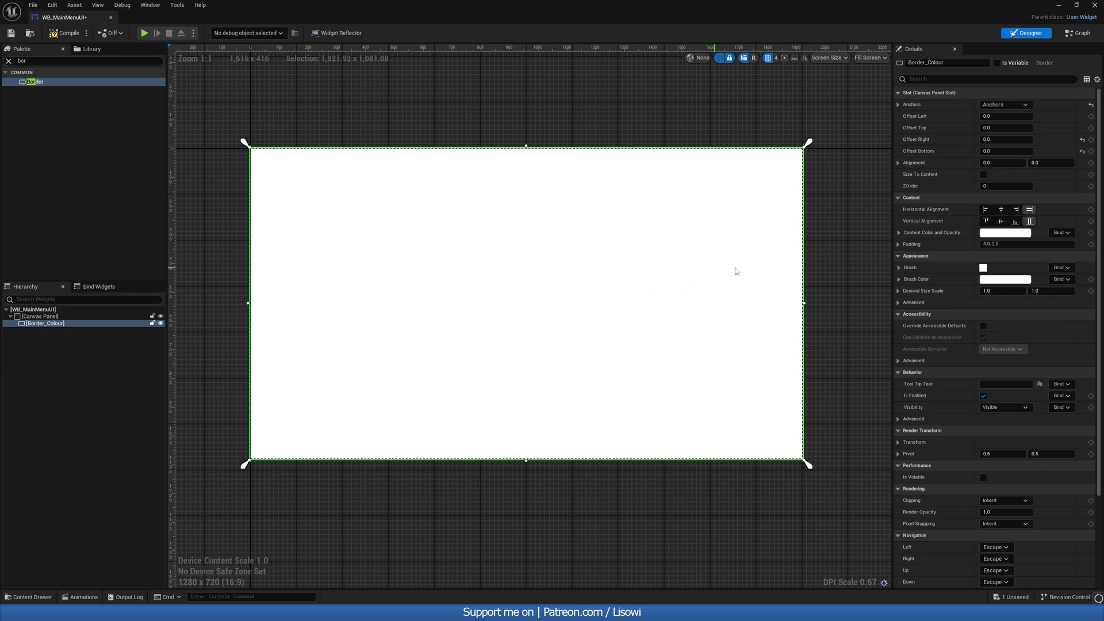
click(899, 267)
click(1016, 281)
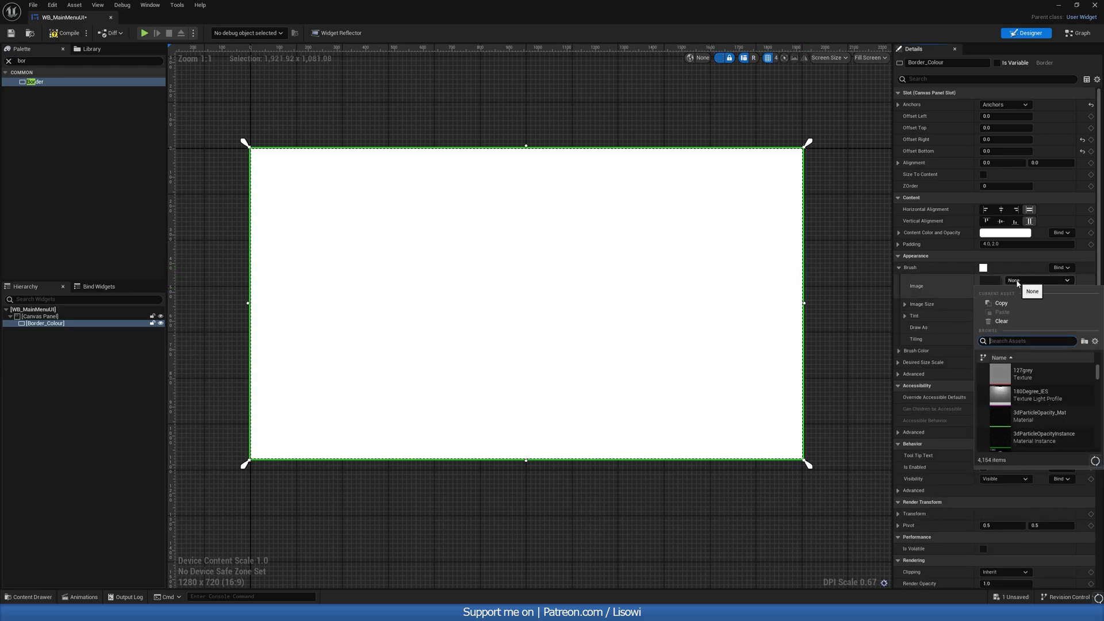
text(menu)
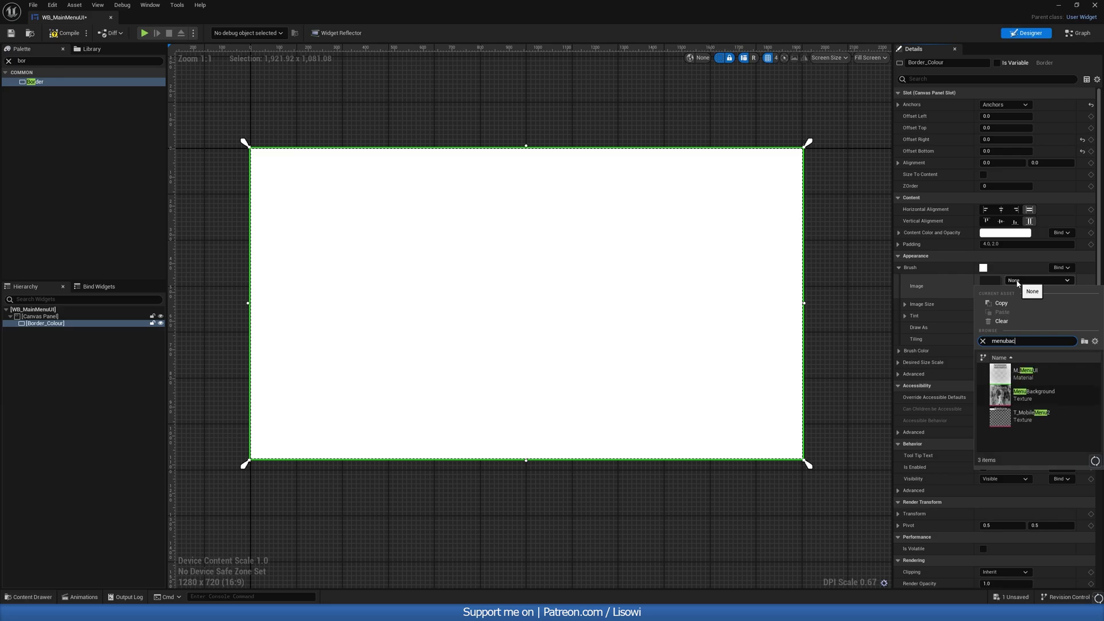
text(bac)
click(1029, 373)
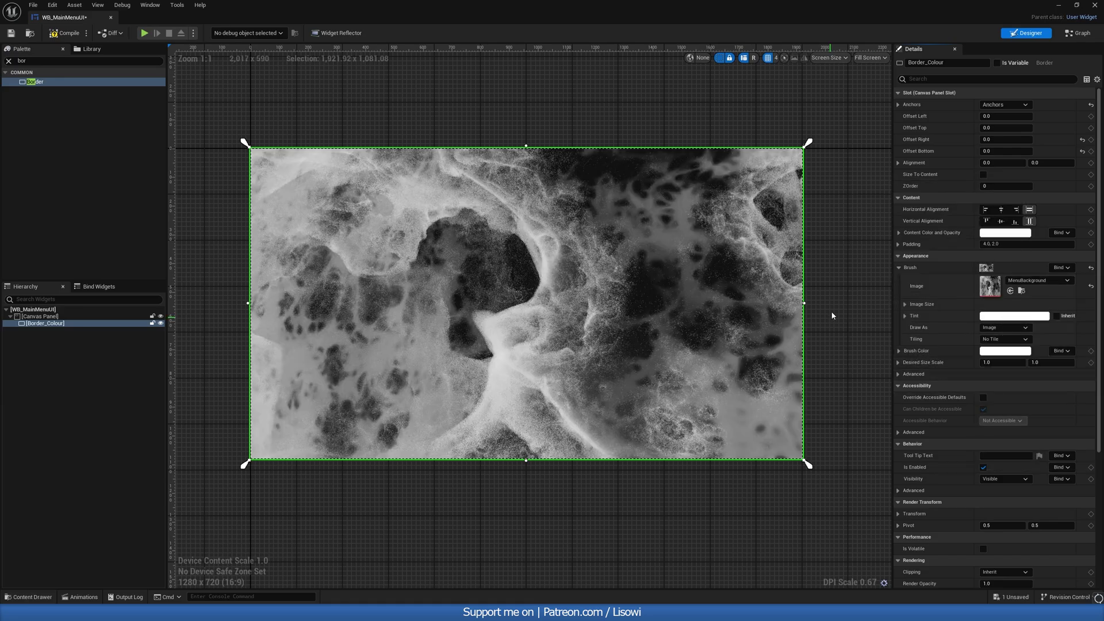
right_drag(832, 316, 833, 278)
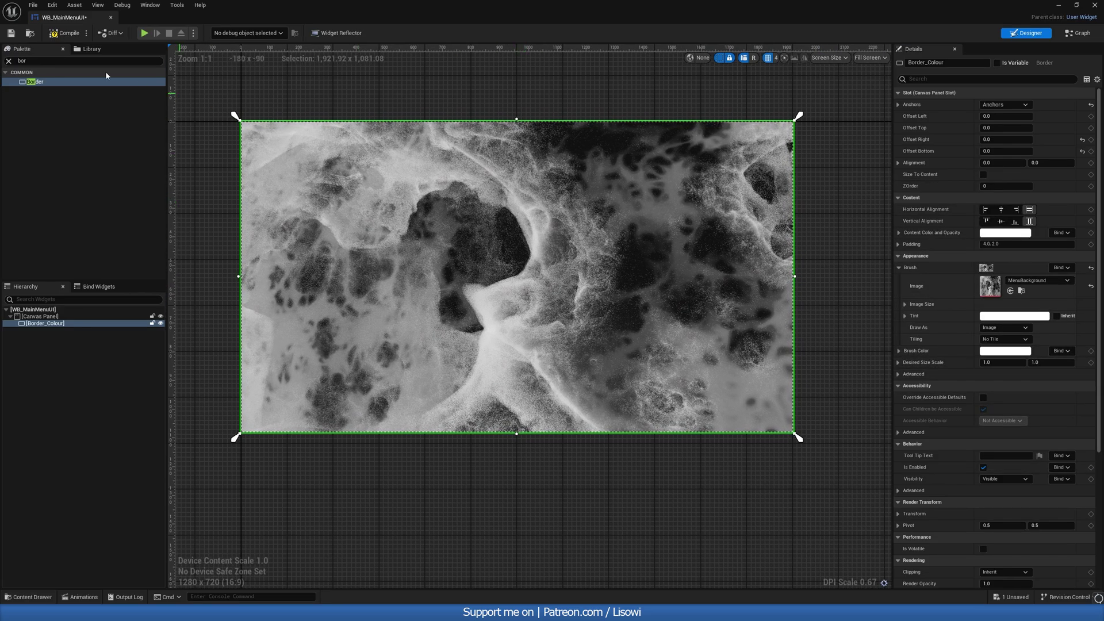
click(22, 60)
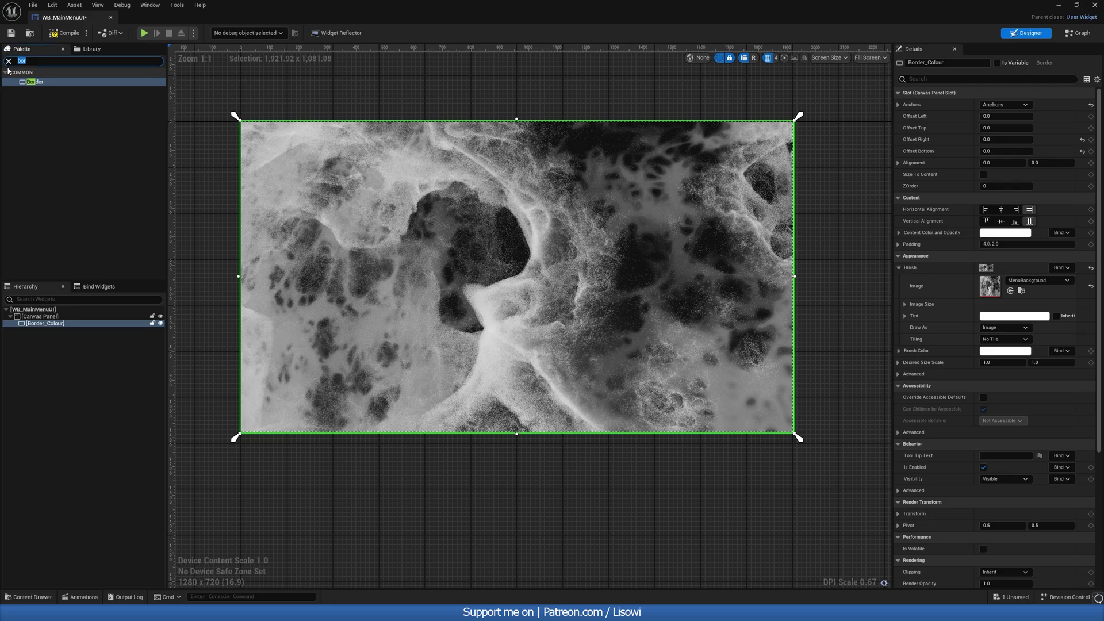
Add a child Border inside Border_Colour and name it Border_Background.
drag(34, 82, 48, 325)
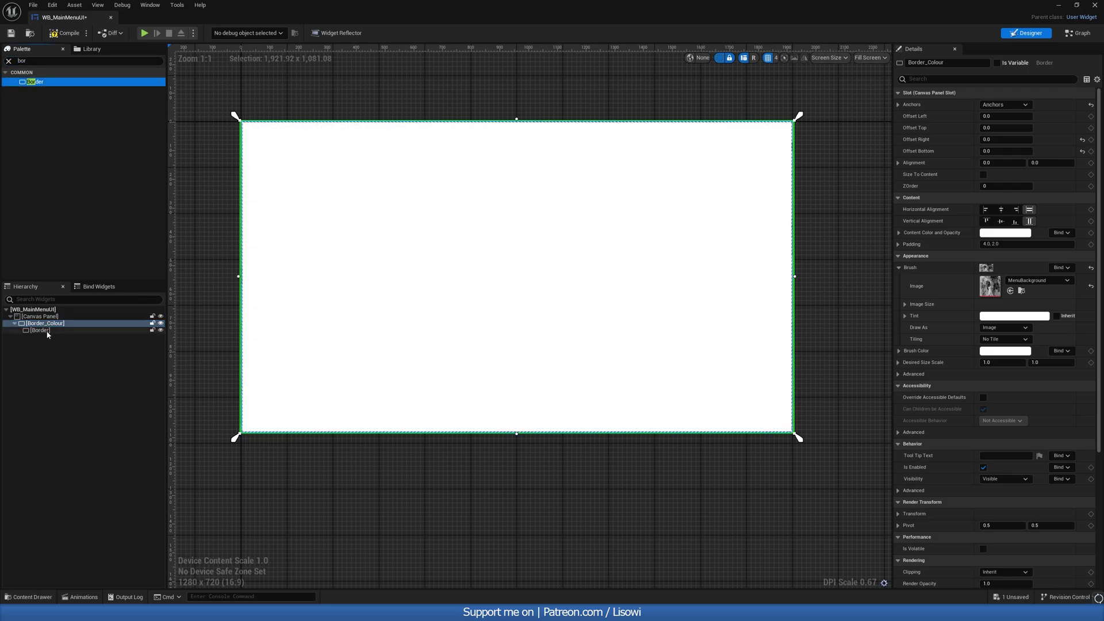
click(46, 331)
right_drag(401, 243, 407, 248)
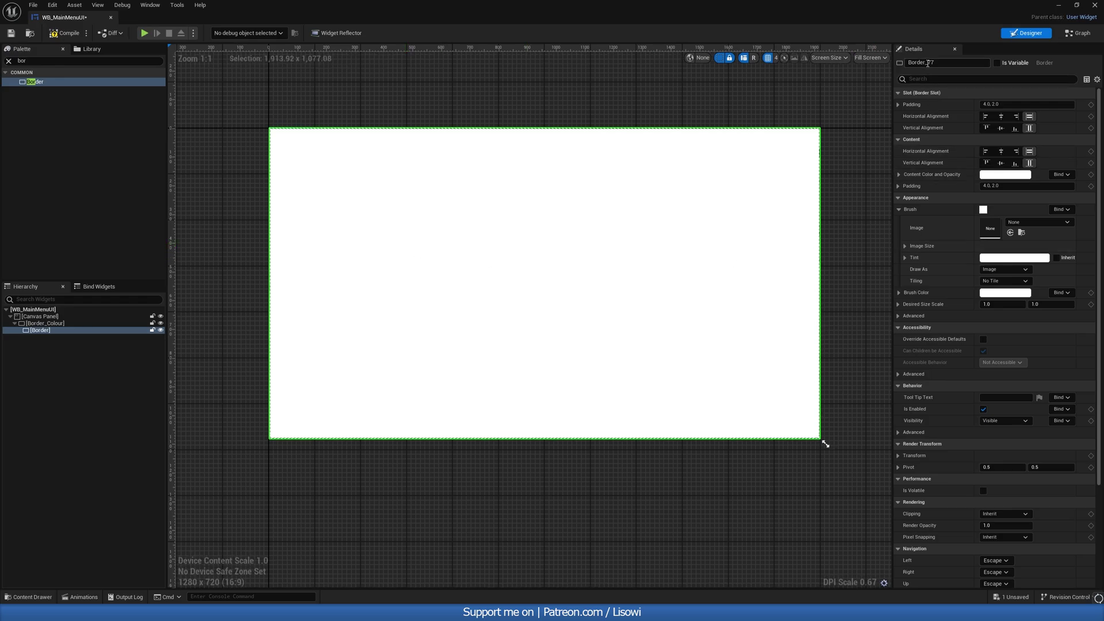
drag(927, 64, 960, 65)
text(Background)
key(Return)
Give Border_Background the M_MenuUI brush image and a black brush colour.
click(1013, 223)
text(menu)
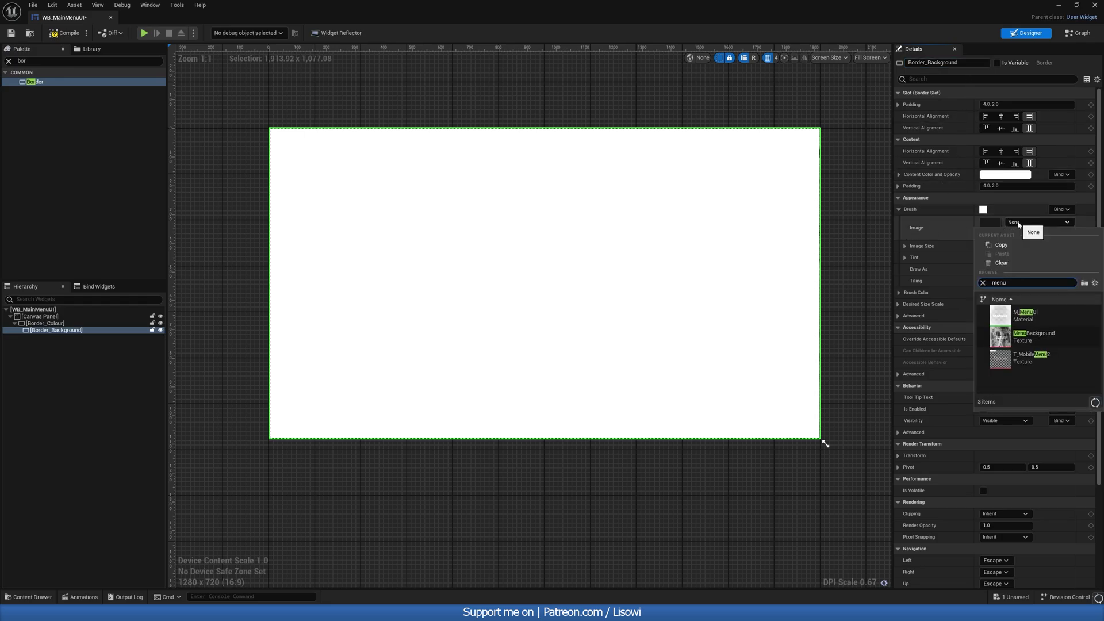
text(ui)
click(1029, 314)
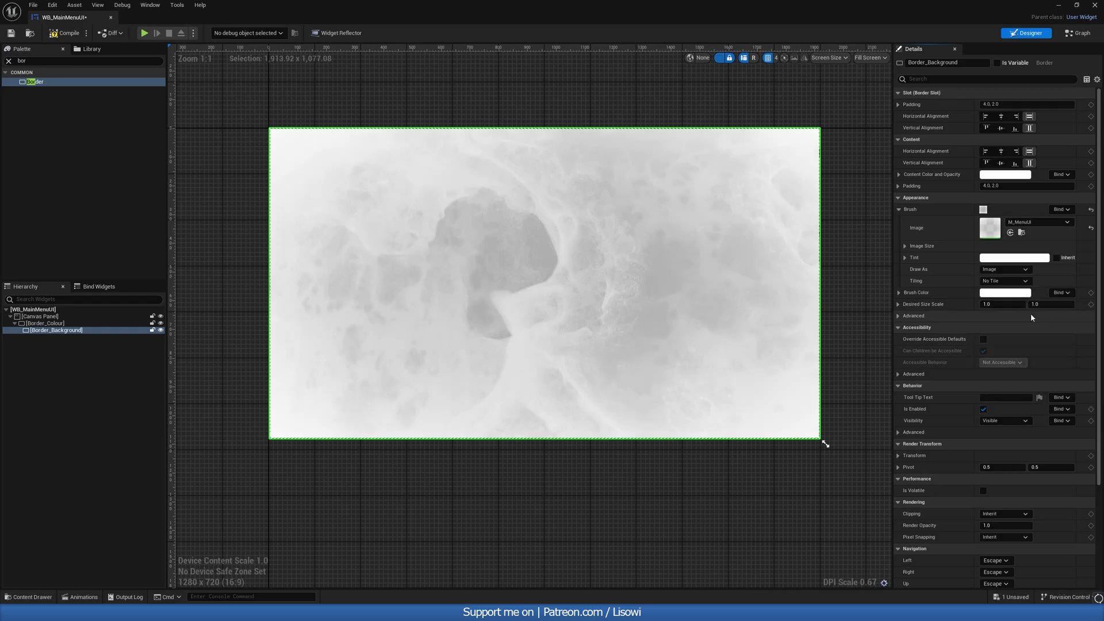
click(989, 293)
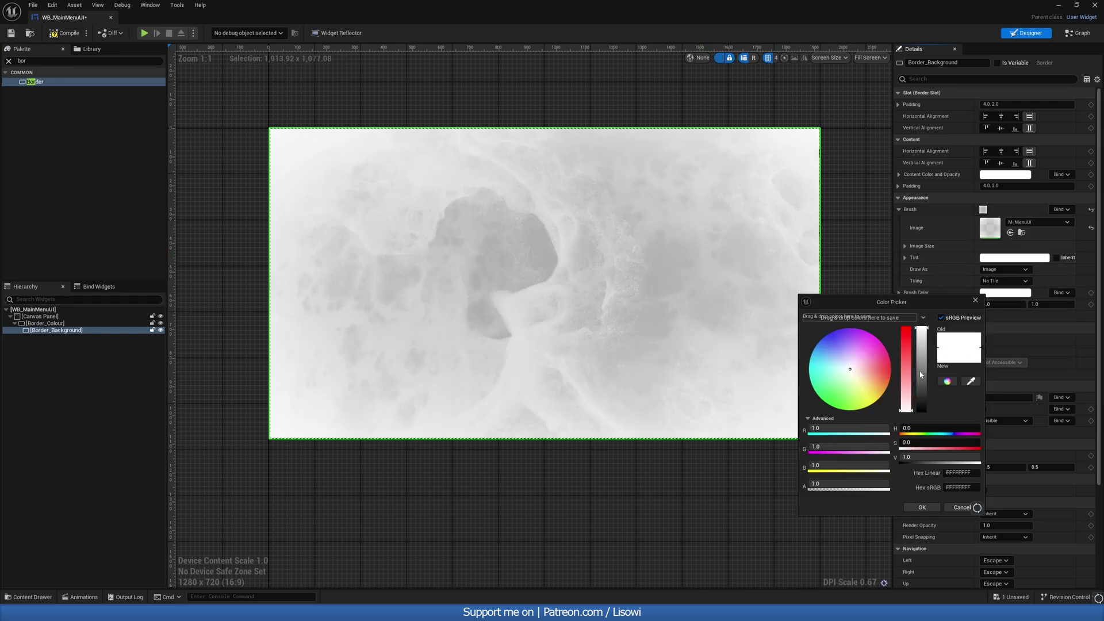
drag(920, 374, 923, 425)
click(920, 508)
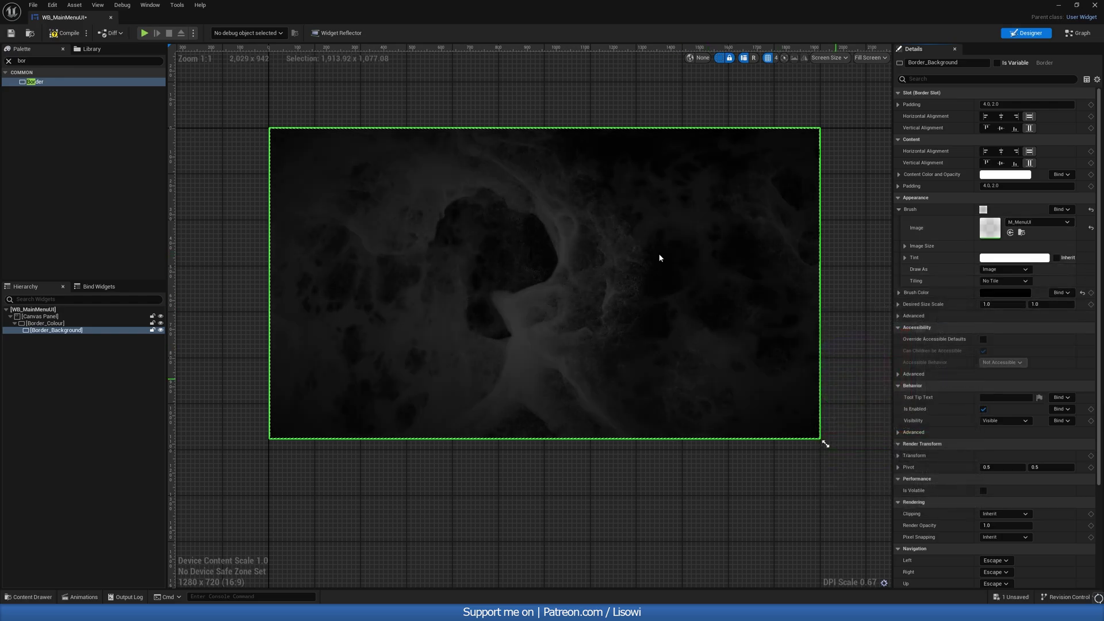
Add an Overlay inside Border_Background and set its padding to 0.
right_drag(576, 336, 542, 306)
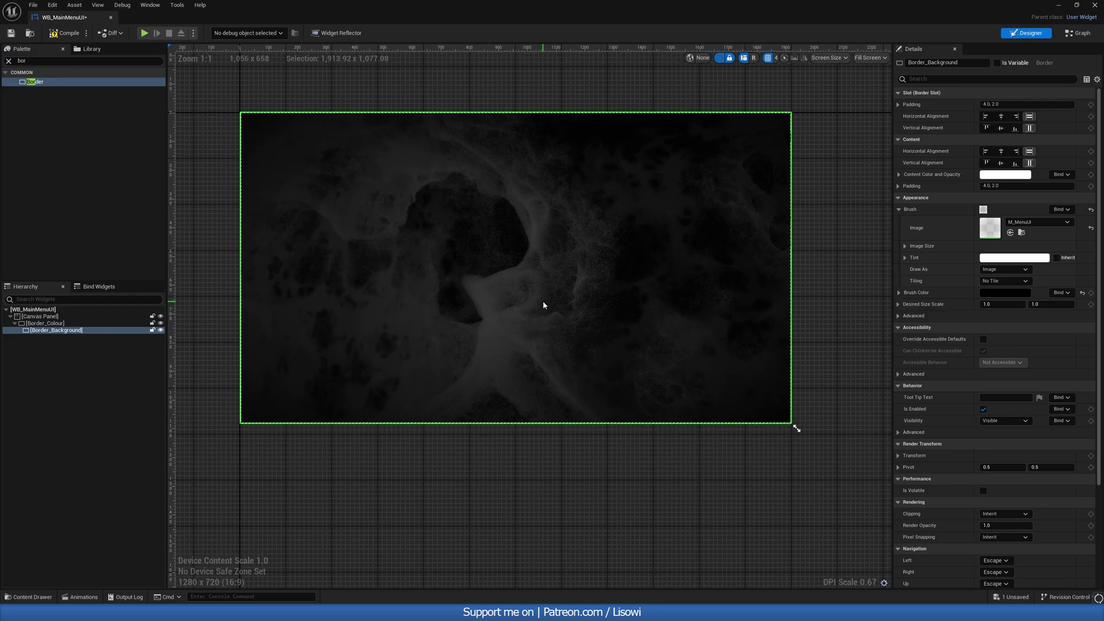
click(13, 62)
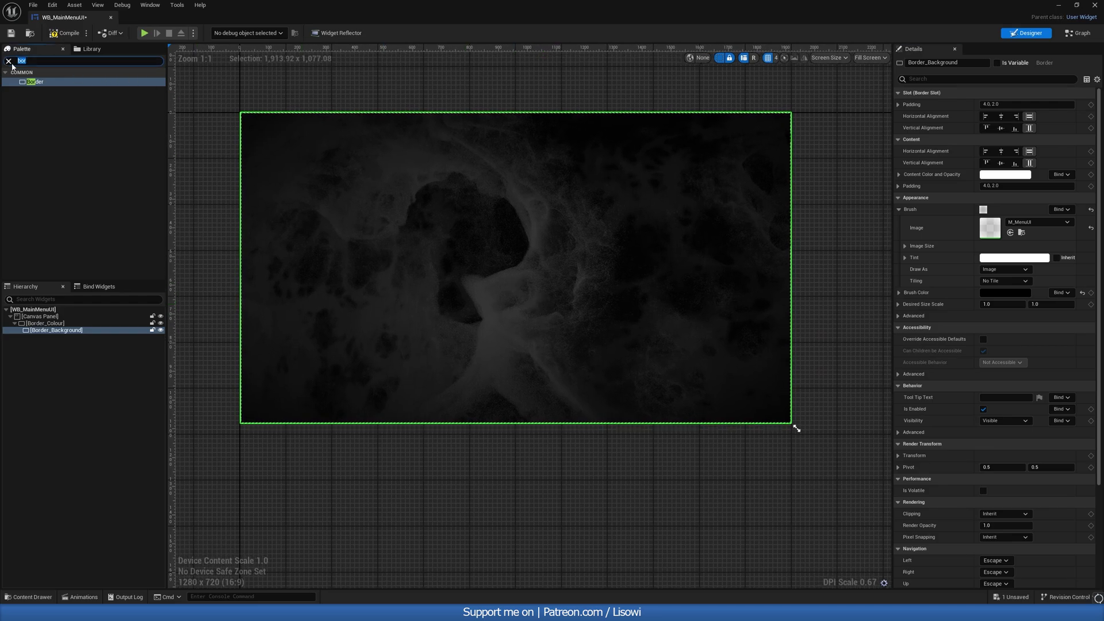
text(over)
drag(34, 82, 47, 337)
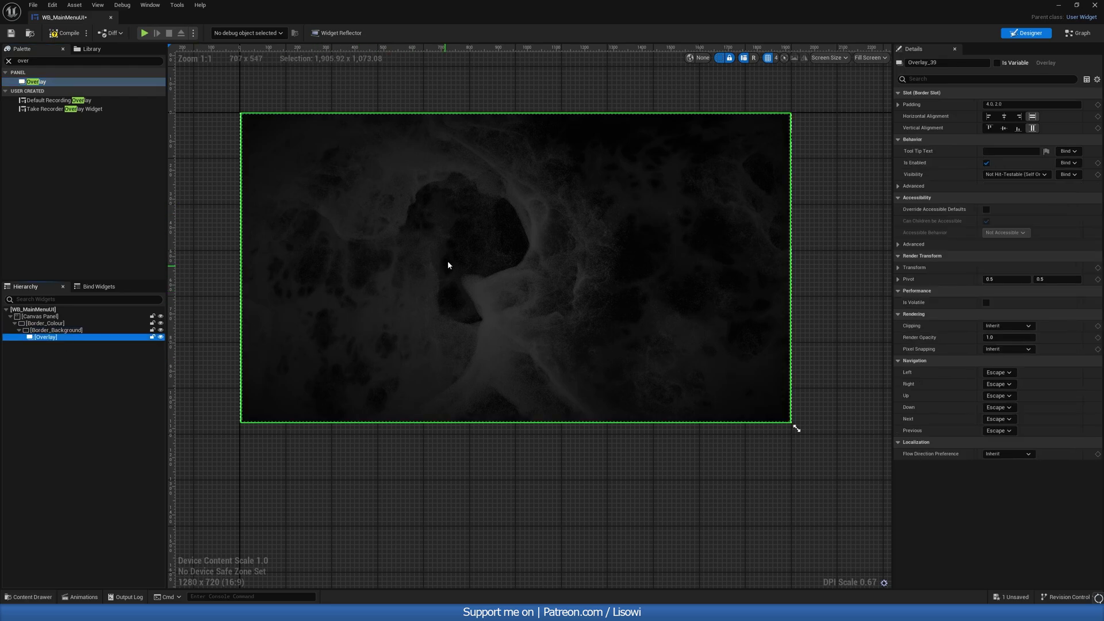
click(997, 104)
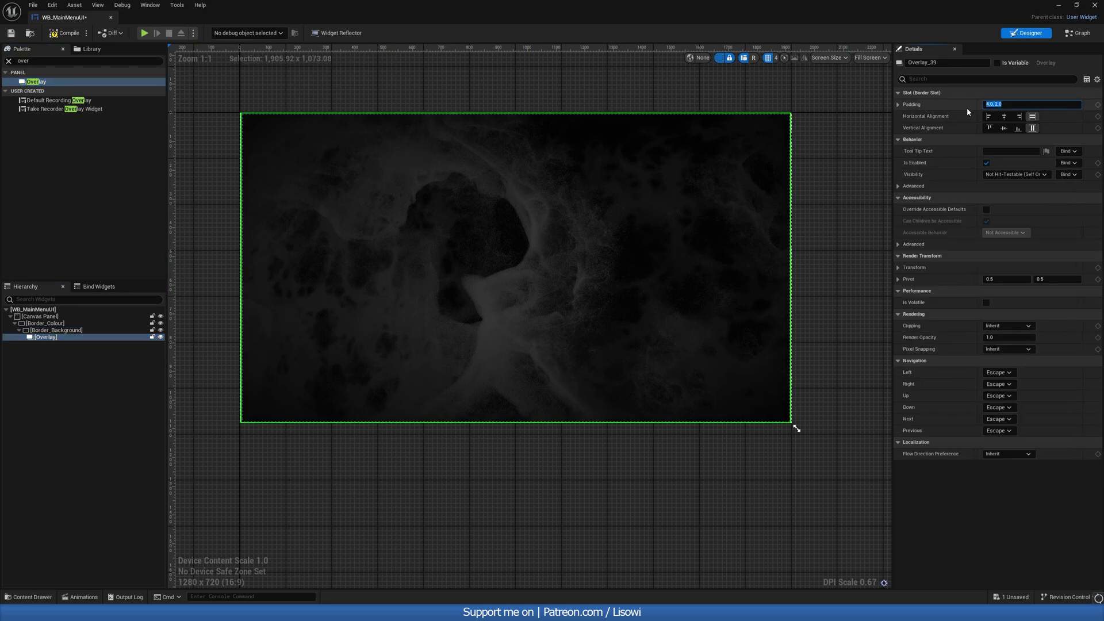
text(0)
key(Return)
Set Border_Background's padding to 0 and check the hierarchy down to the Overlay.
click(46, 329)
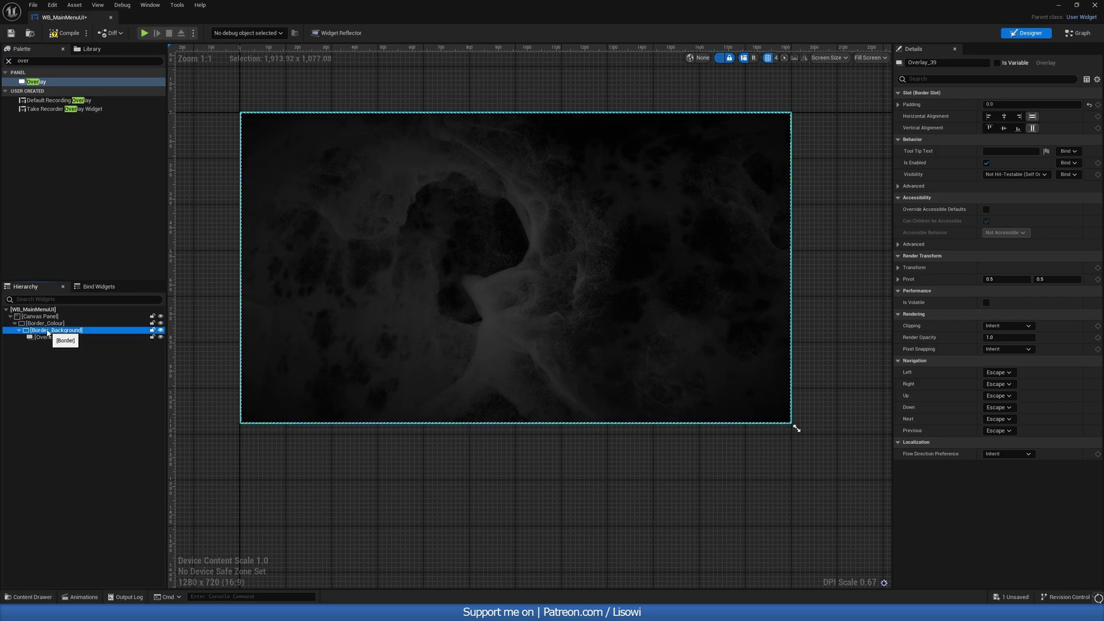
click(983, 105)
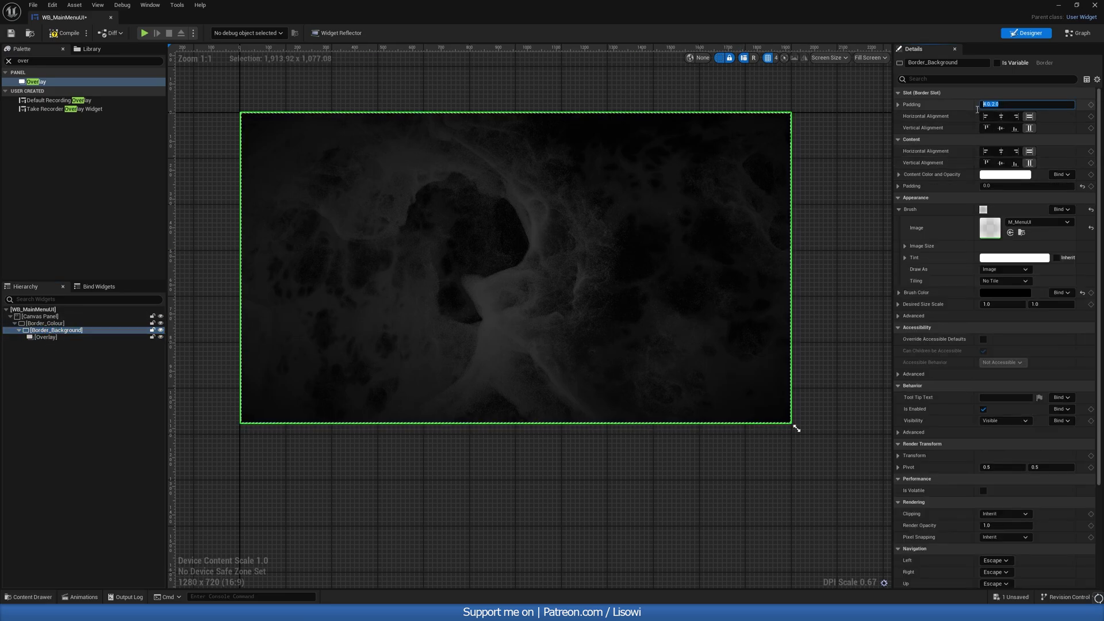
text(0)
key(Return)
click(46, 323)
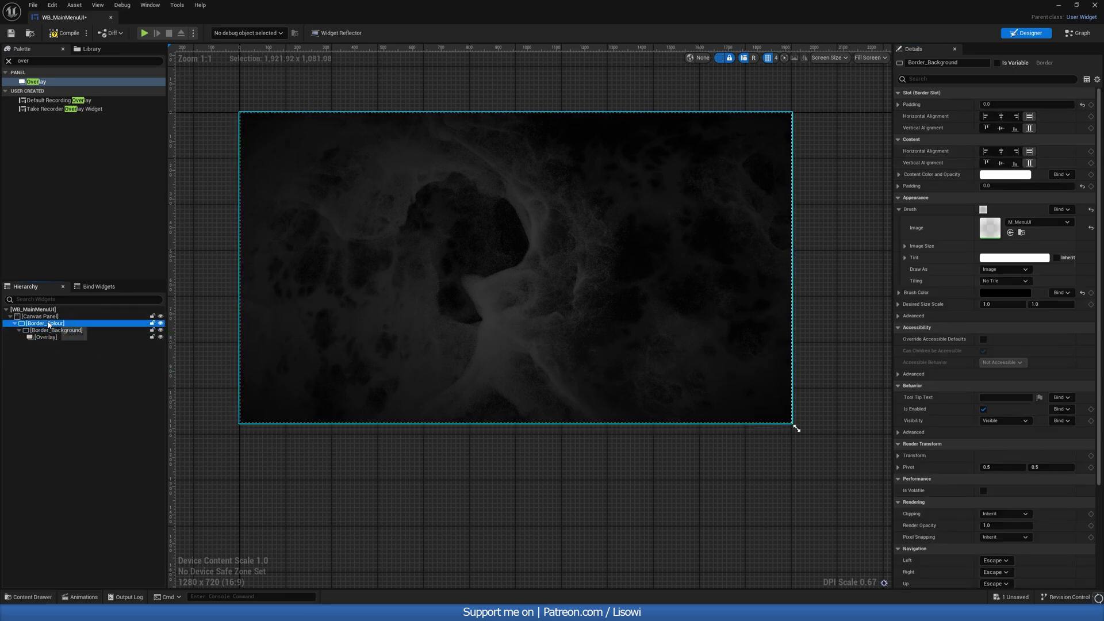
click(44, 337)
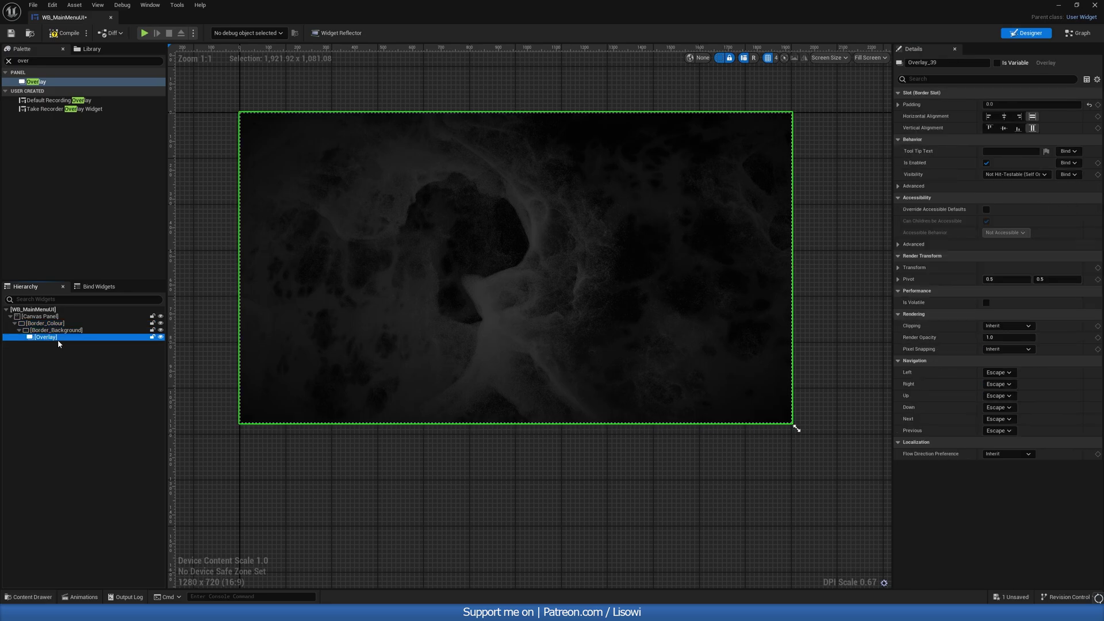
Add a Background Blur to the Overlay, filling both directions with blur strength 1.0.
click(17, 60)
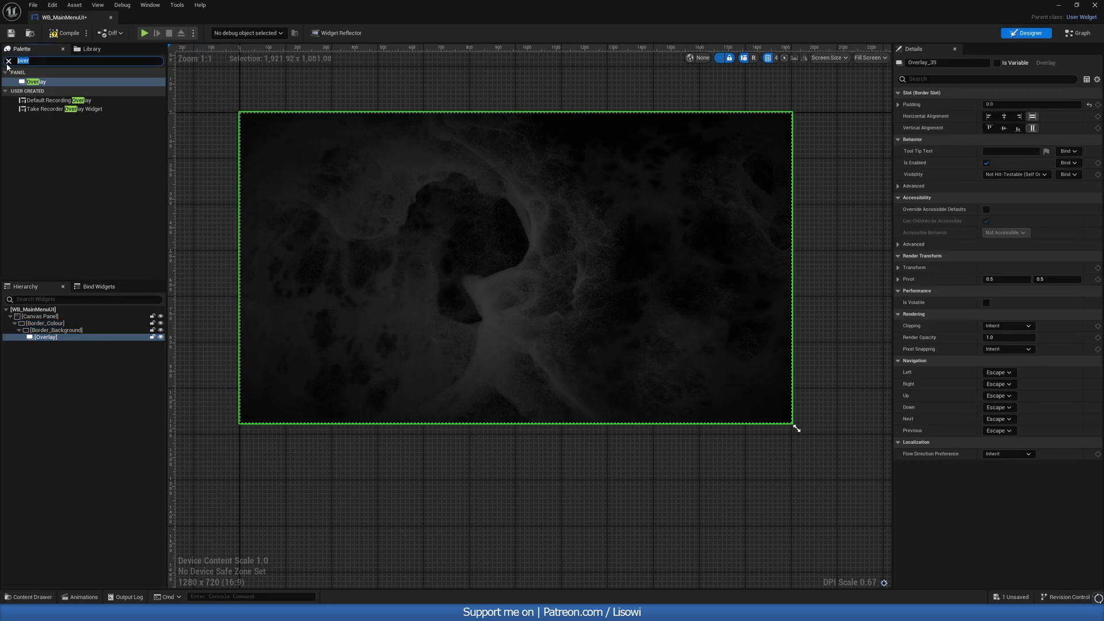
drag(46, 81, 51, 346)
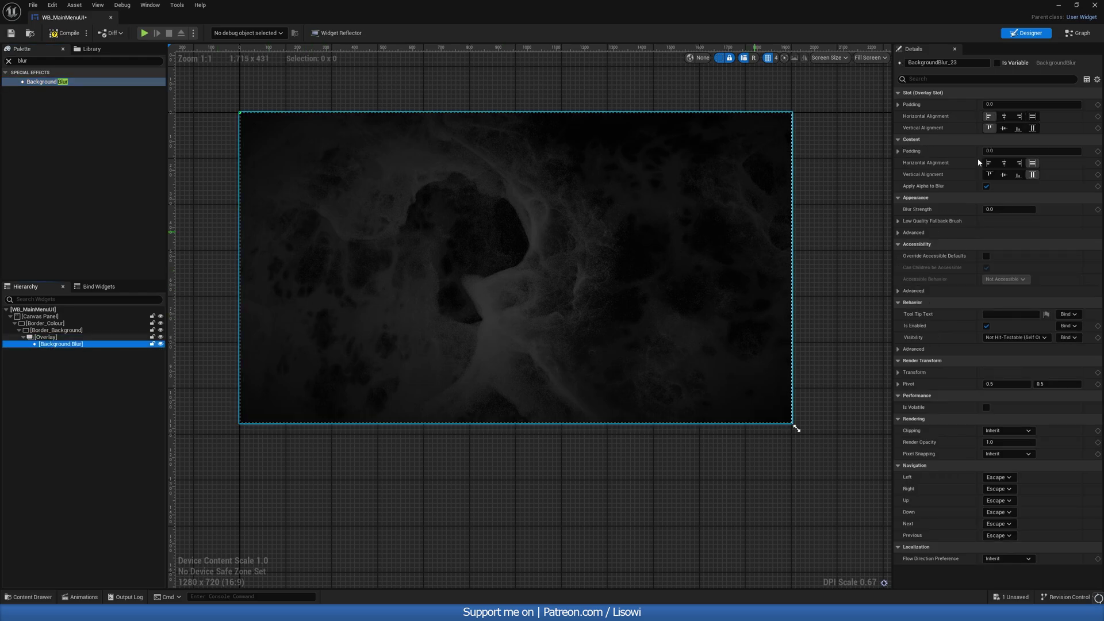
click(1032, 116)
click(1033, 129)
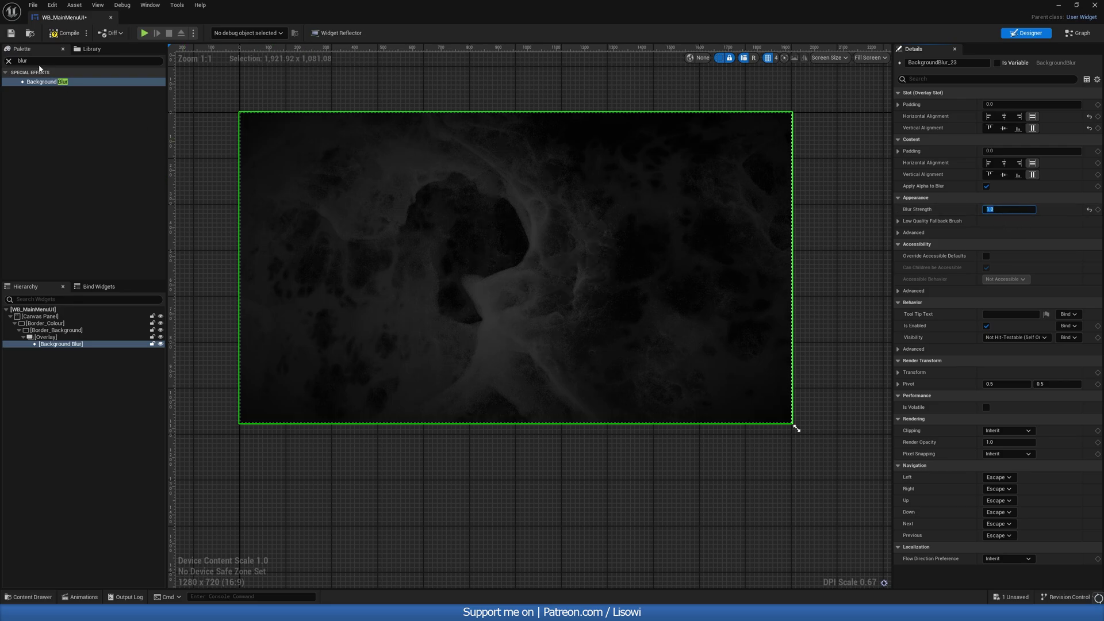
click(12, 62)
Add a centred Size Box to the Overlay with a 420 width override and no height override.
text(size)
drag(36, 81, 51, 346)
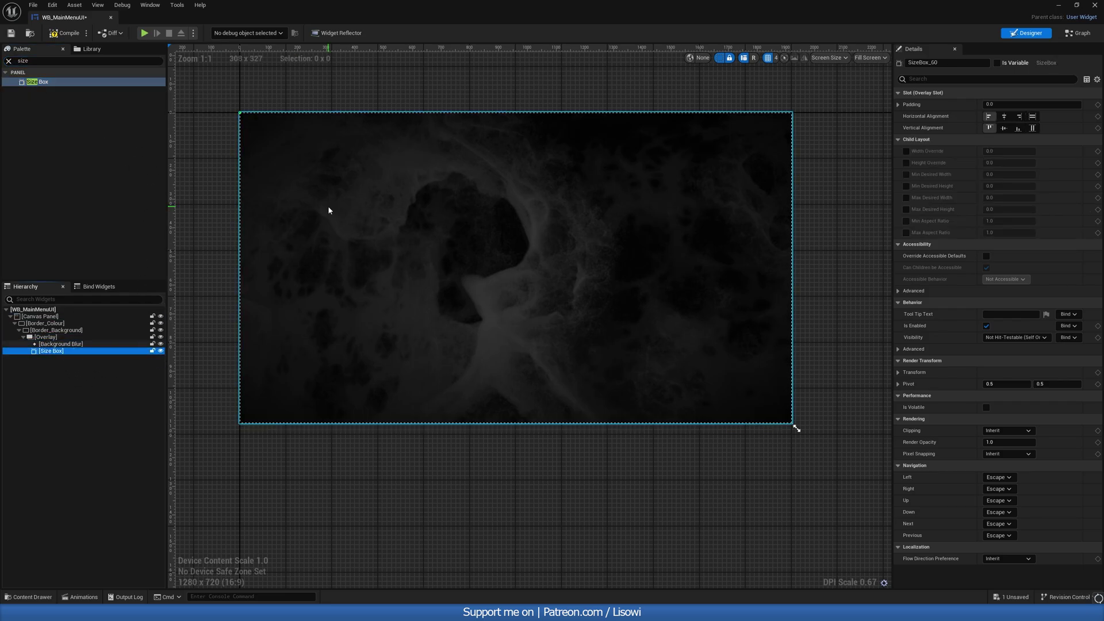
click(906, 151)
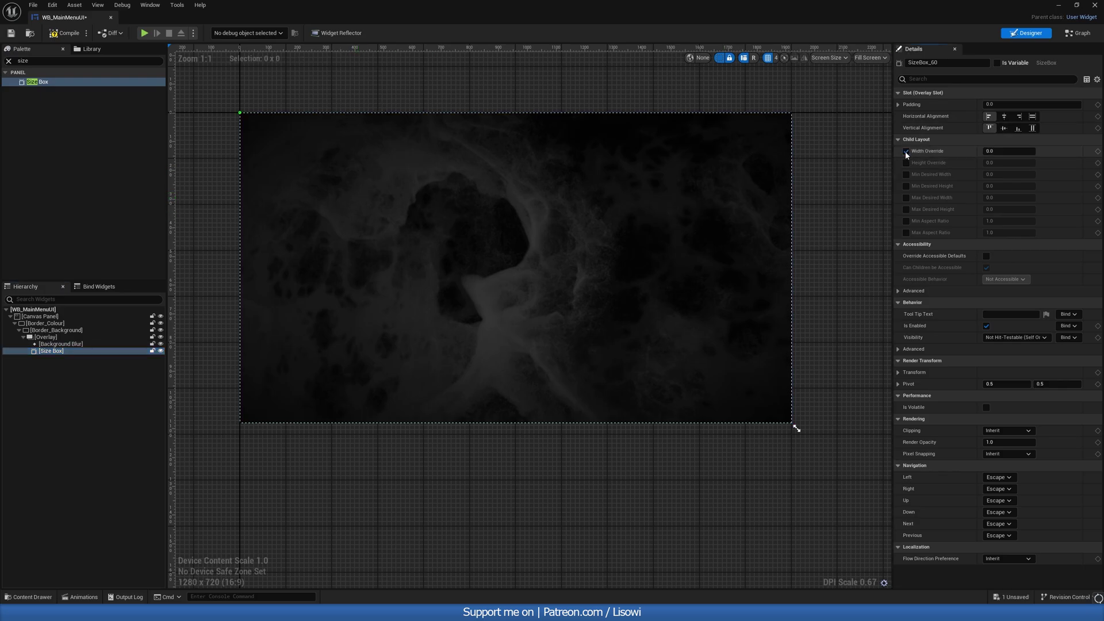
click(906, 163)
click(1003, 116)
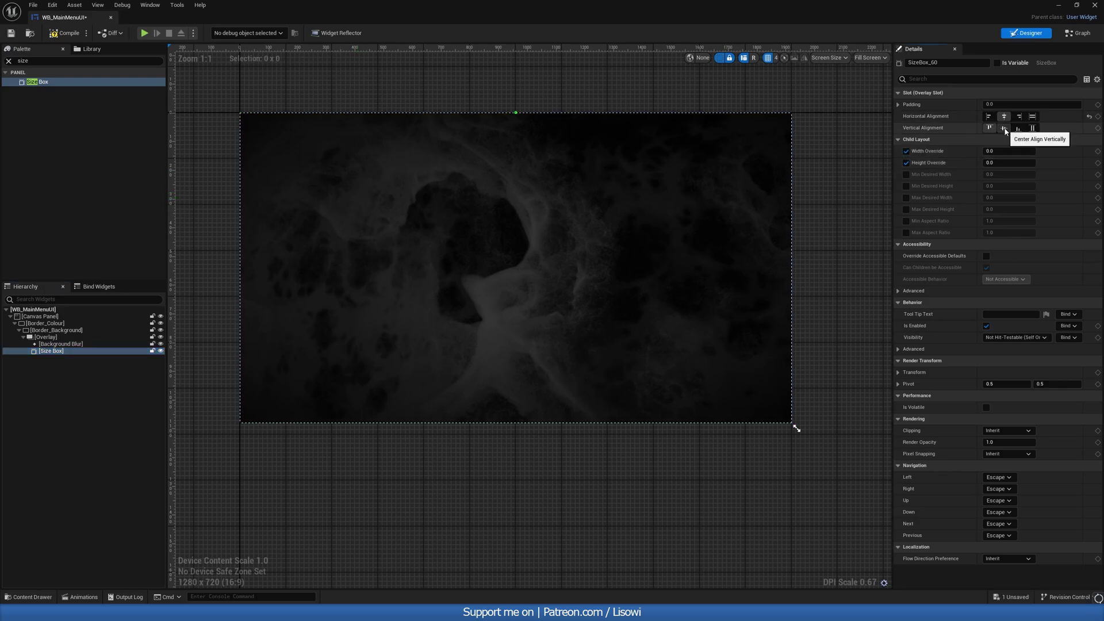
click(1004, 128)
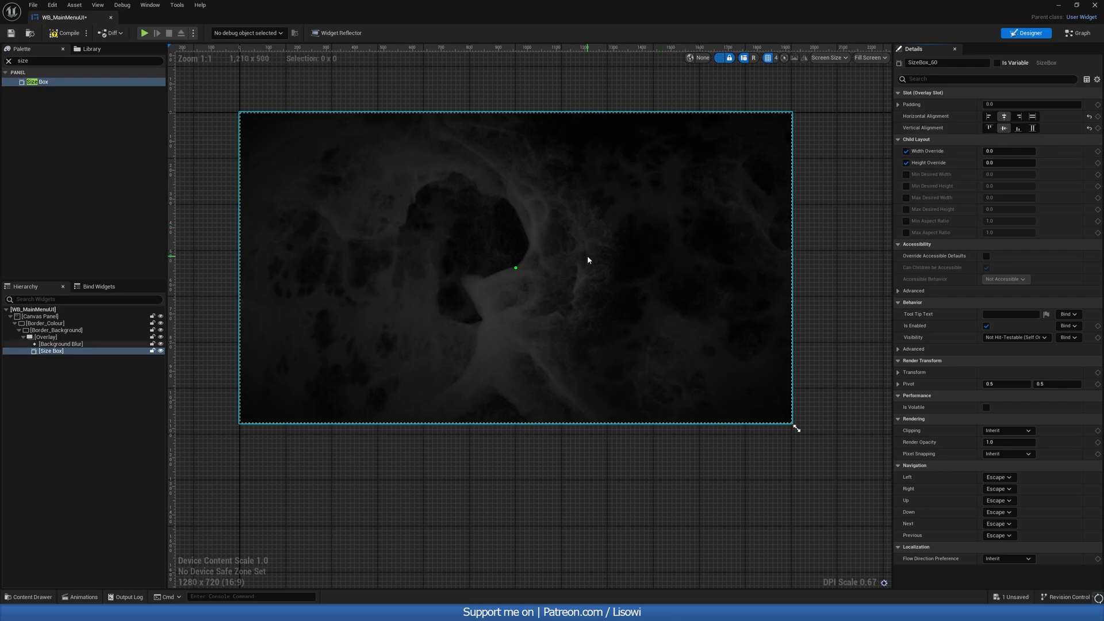
click(1006, 152)
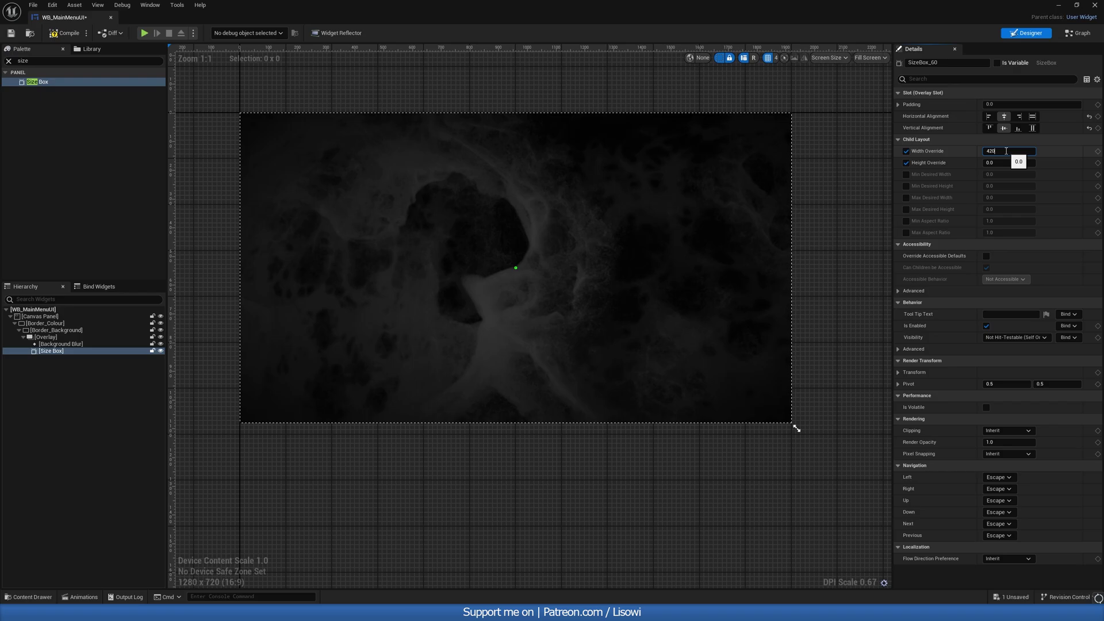
key(Return)
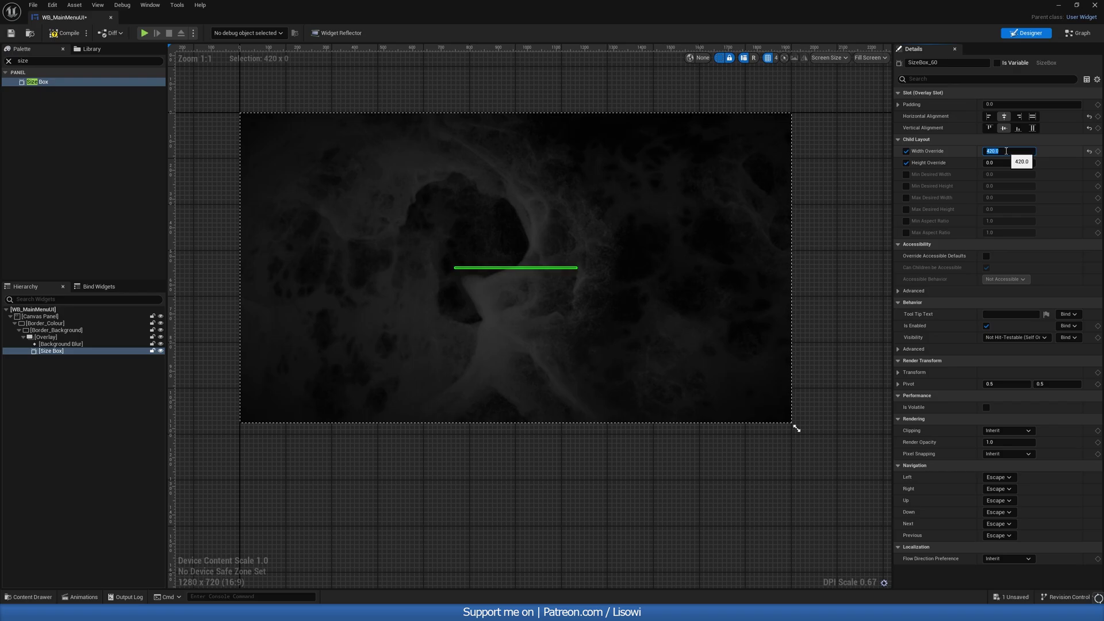
click(906, 162)
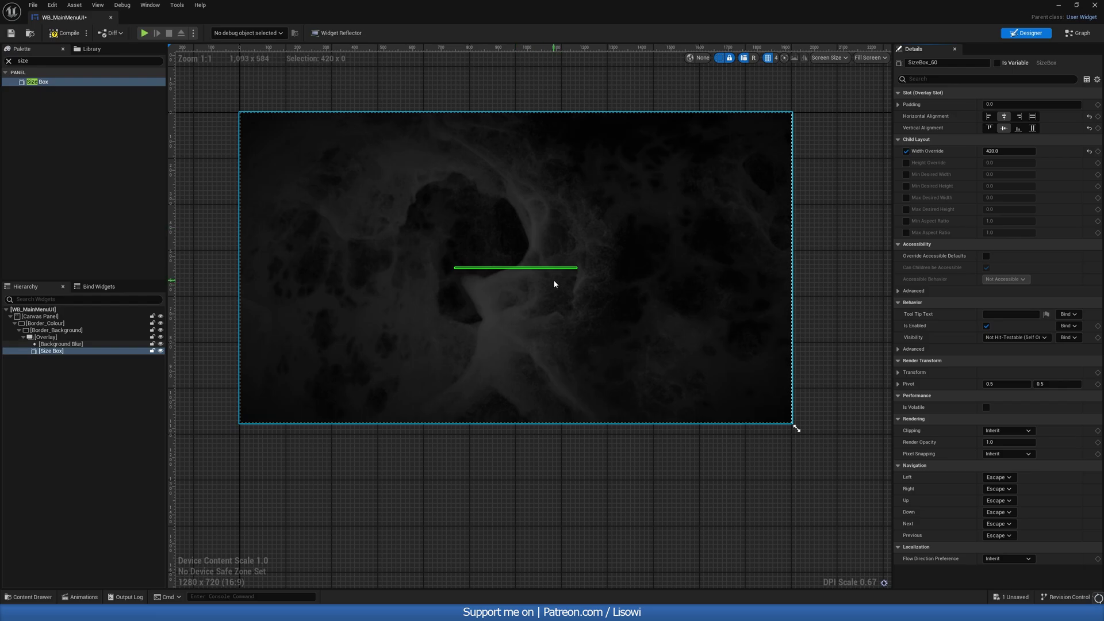
Rename the Size Box to Box_Outline.
right_drag(555, 284, 514, 308)
click(908, 66)
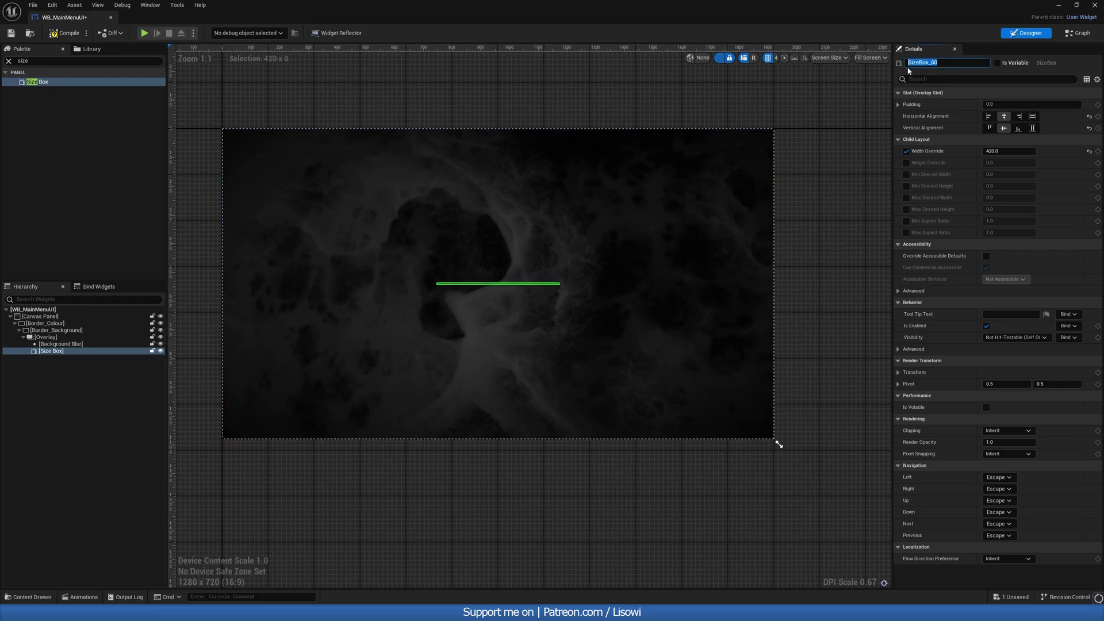
text(Box_Outline)
key(Return)
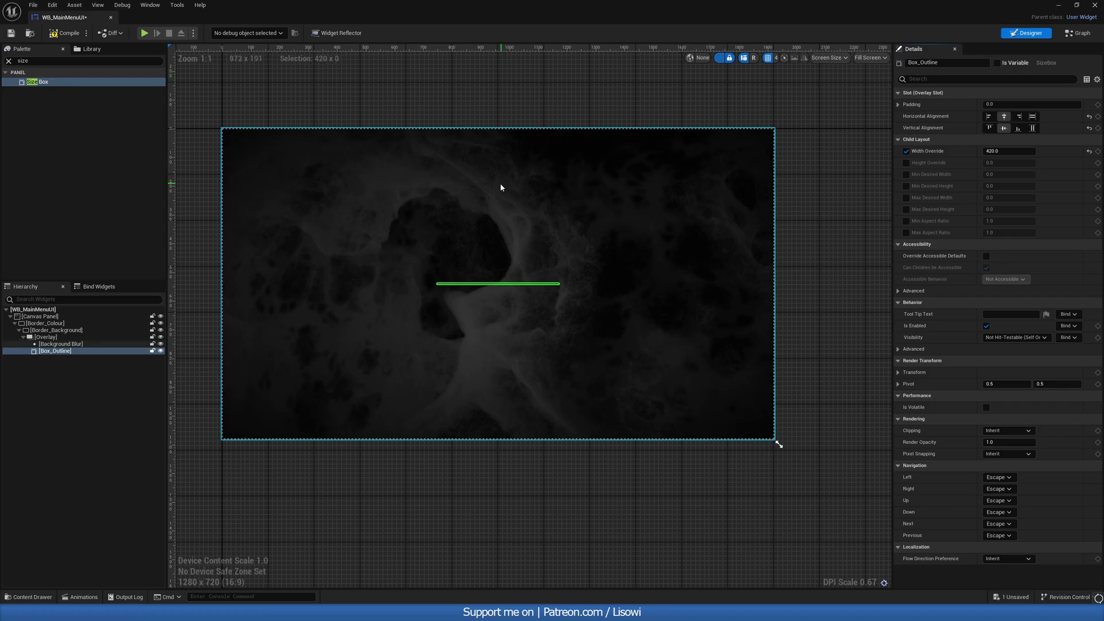
Place a Vertical Box inside Box_Outline and name it Box_Buttons.
click(14, 61)
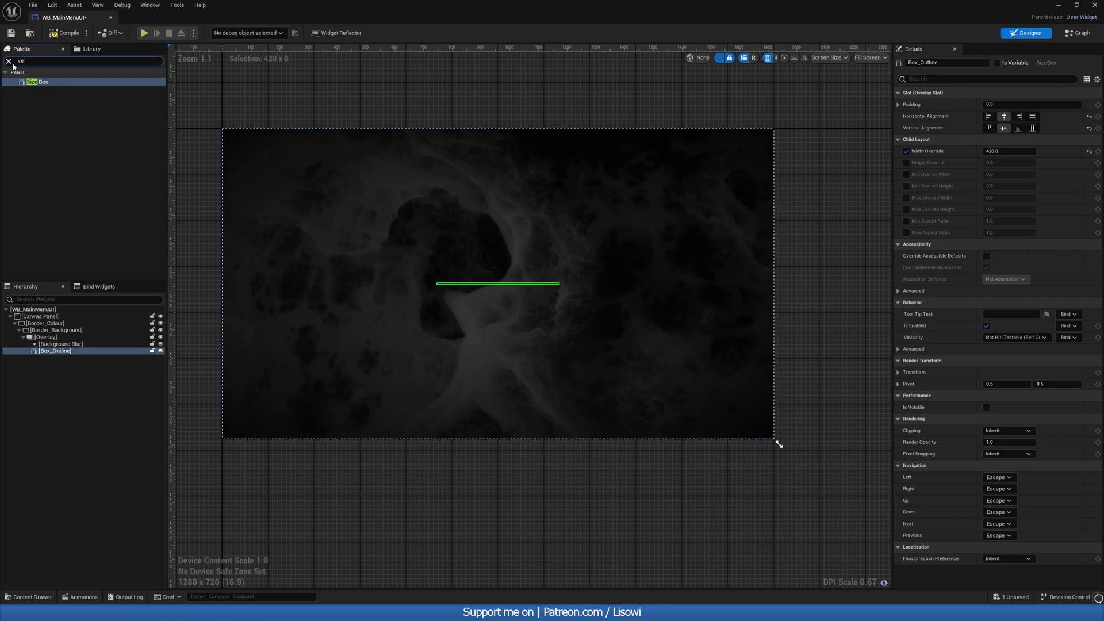
drag(41, 81, 58, 355)
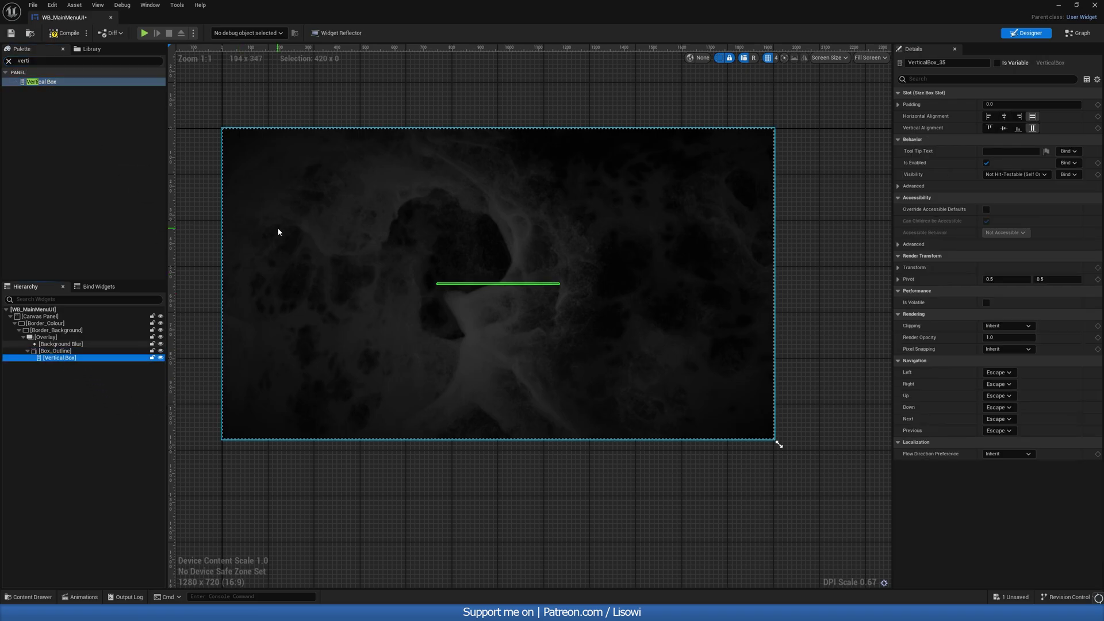
click(945, 62)
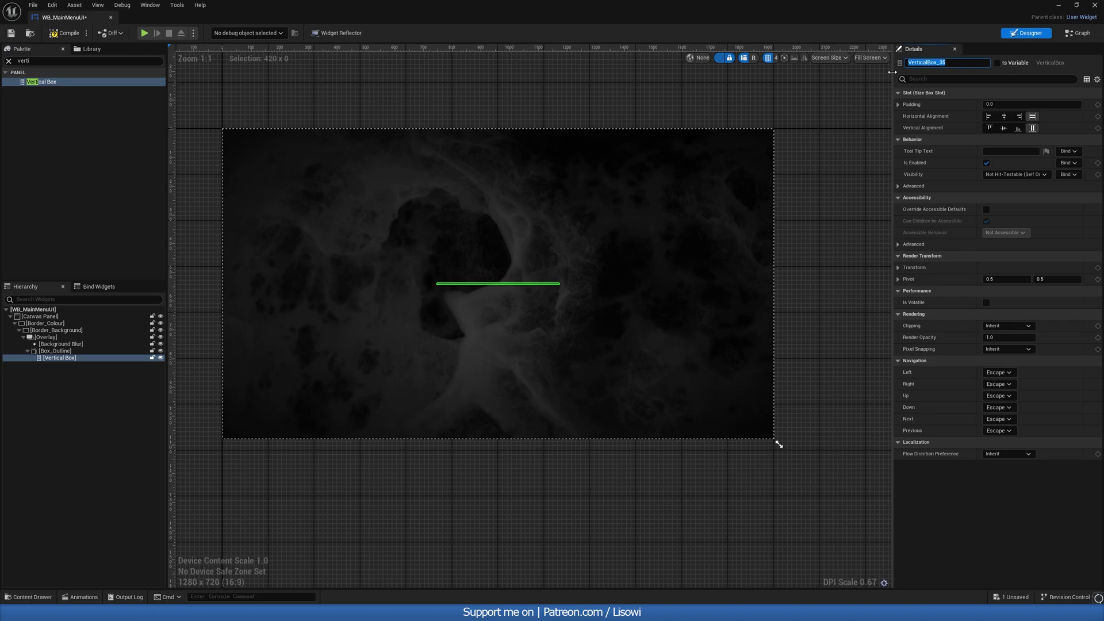
text(Box_Buttons)
key(Return)
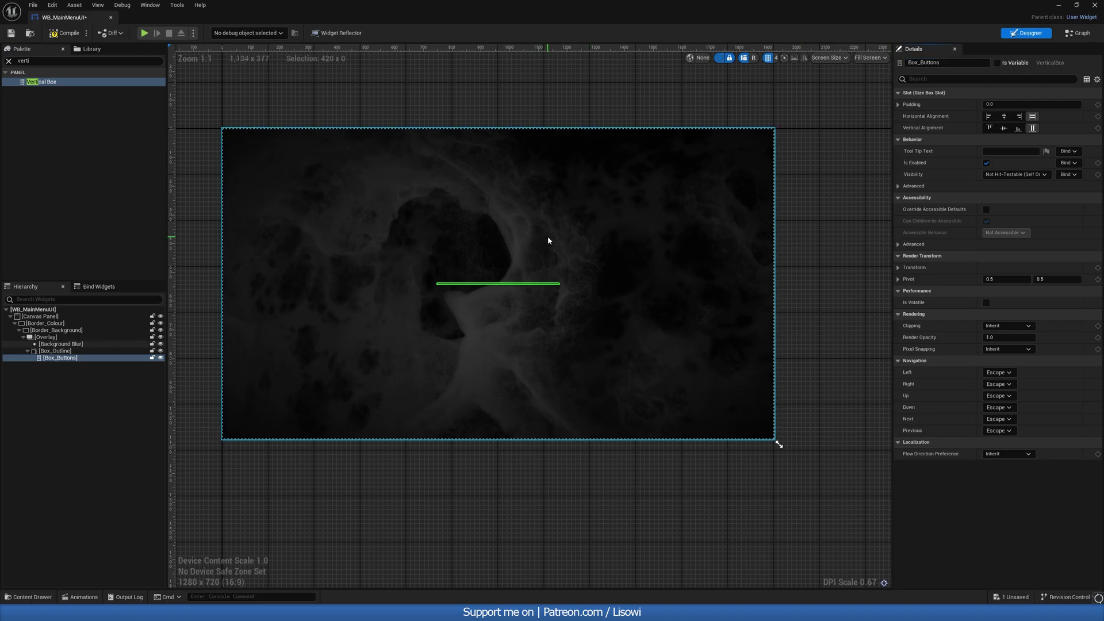
Add a WB Menu Button inside Box_Buttons.
click(17, 60)
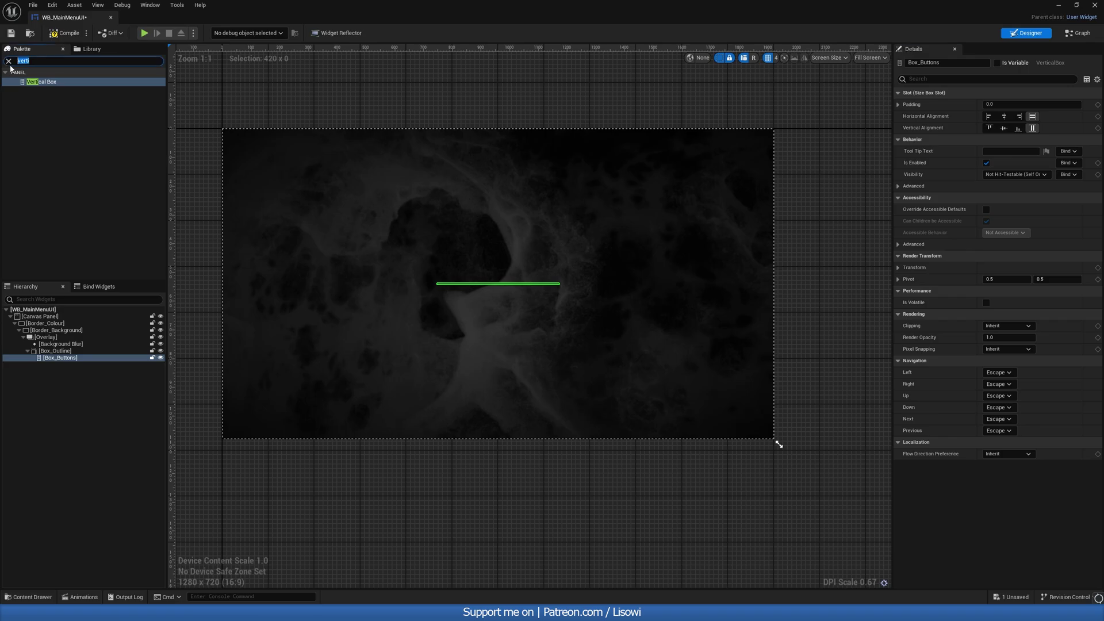
text(menu)
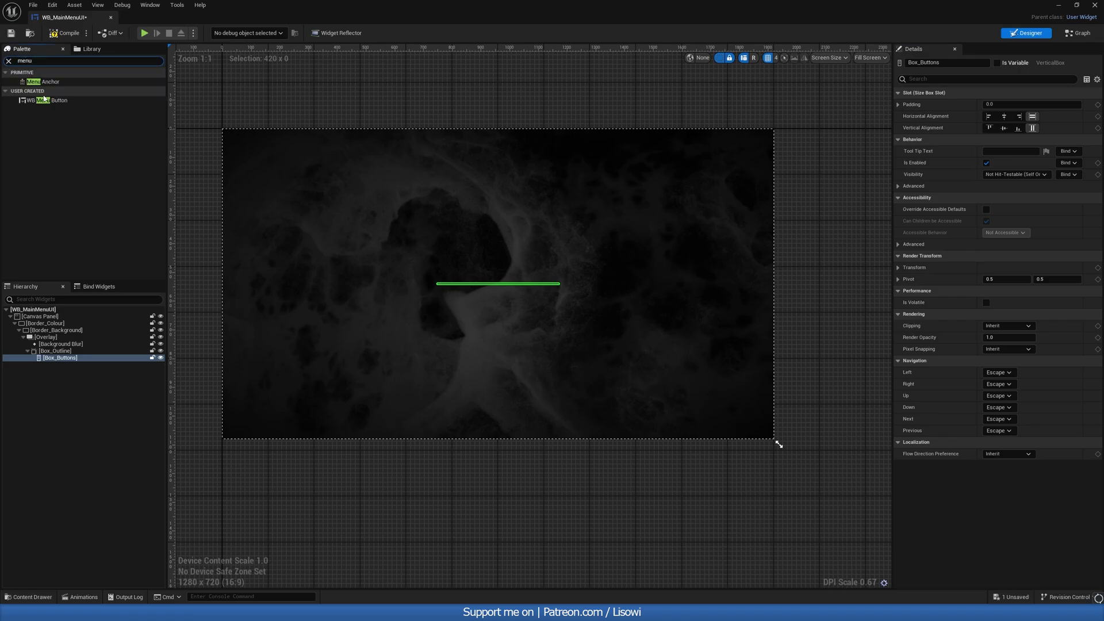
drag(48, 100, 64, 363)
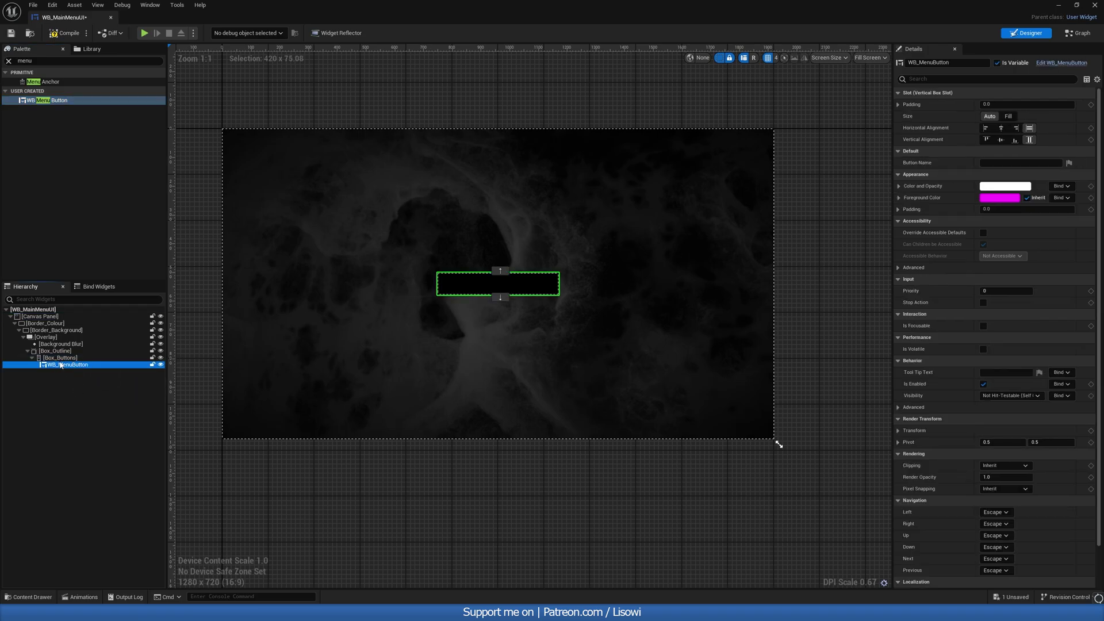
Duplicate the menu button to four copies and give all of them padding 10.
key(ctrl+d)
key(ctrl+d)
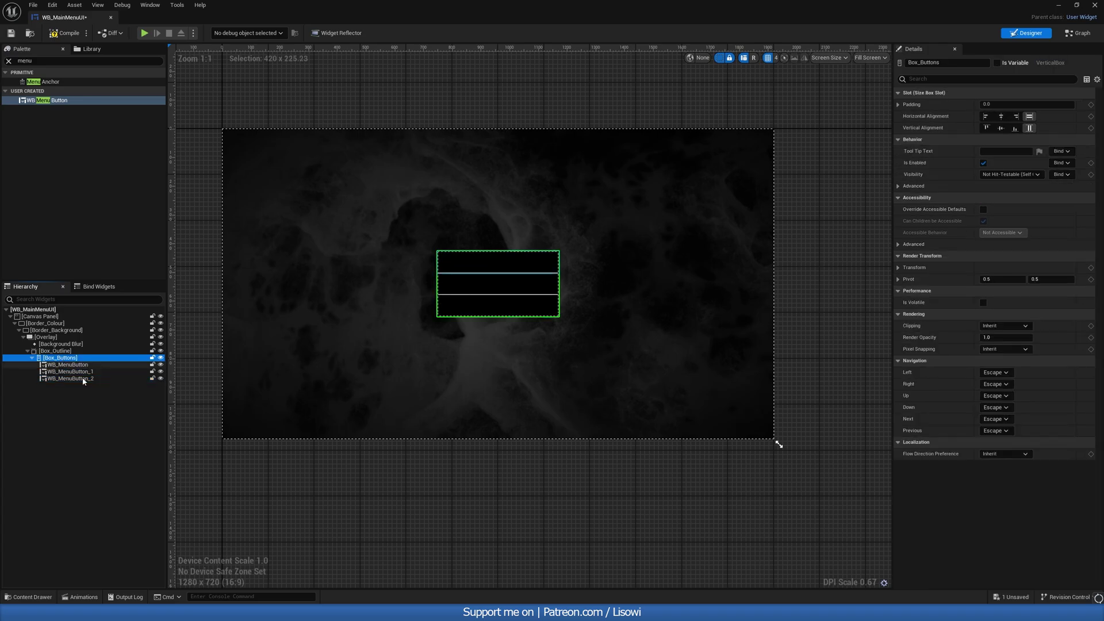
click(83, 381)
key(ctrl+d)
click(67, 364)
shift+click(81, 385)
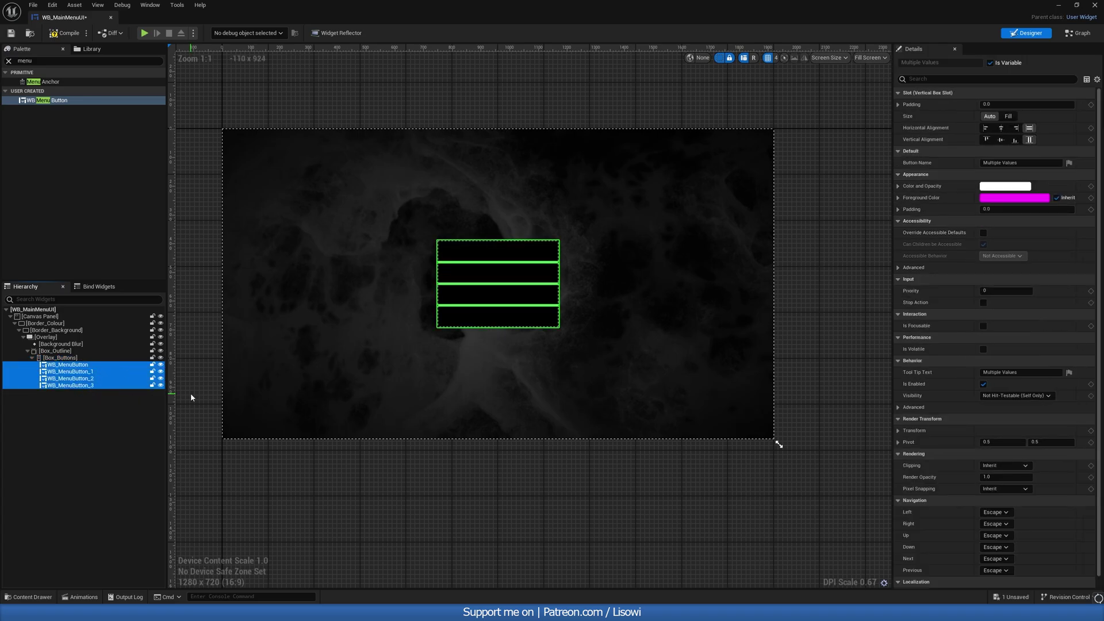
click(984, 105)
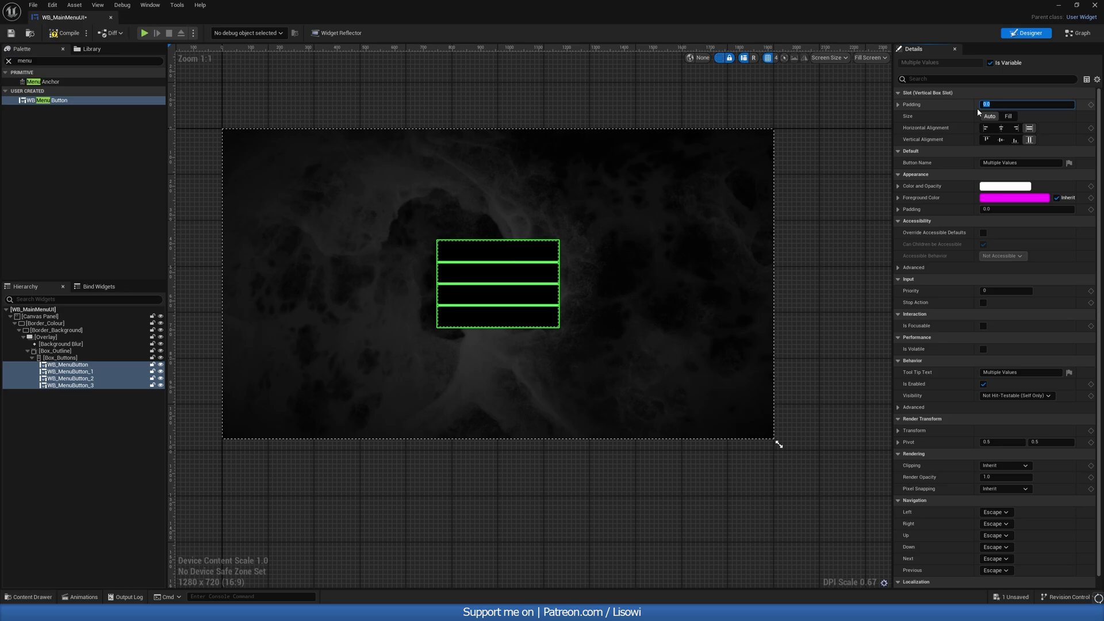
text(10)
key(Return)
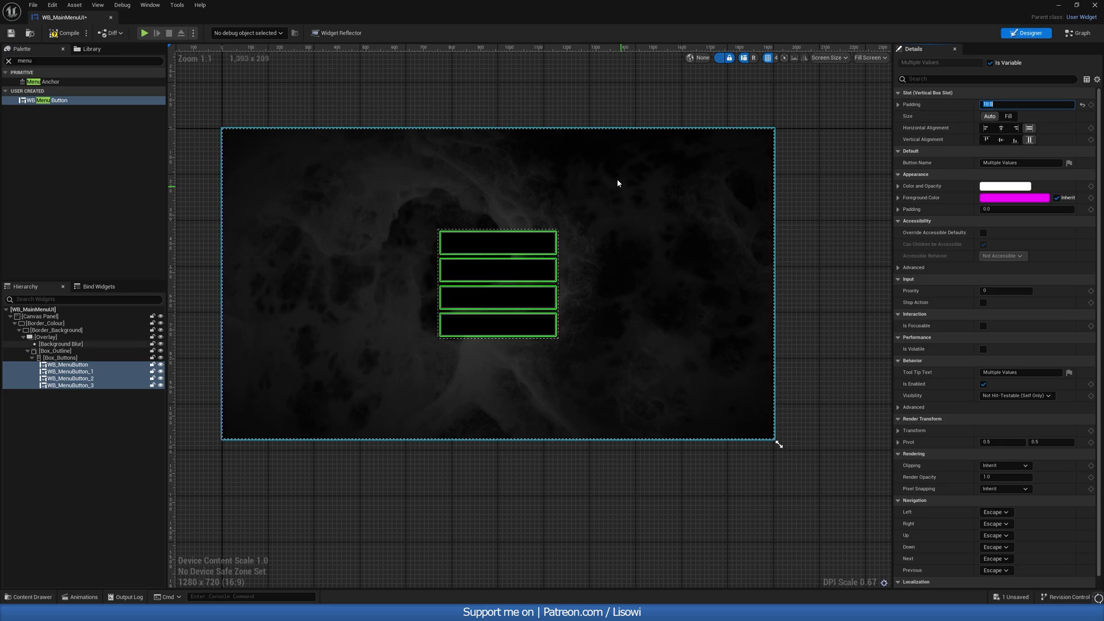
Rename the first button Button_Play and set its label to Play.
click(70, 366)
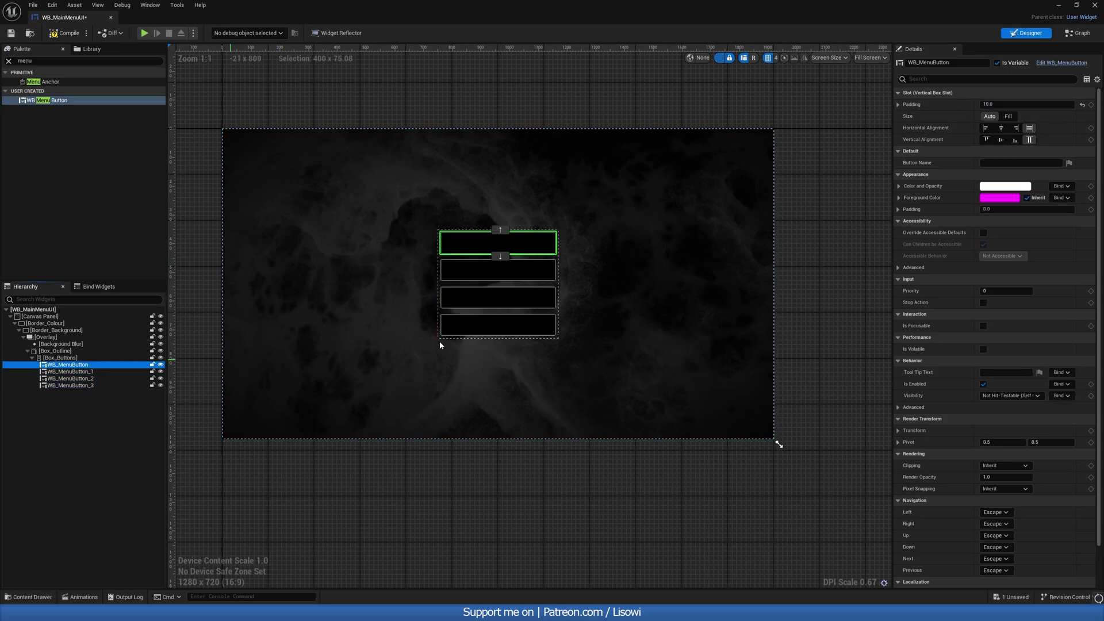
click(911, 64)
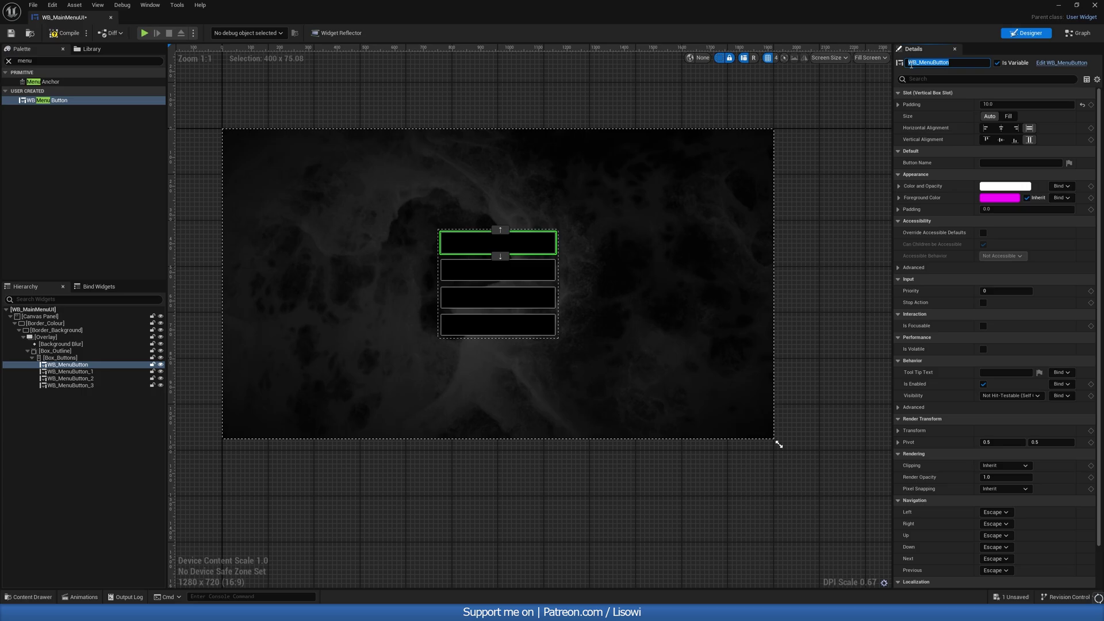
text(Button_Play)
key(Return)
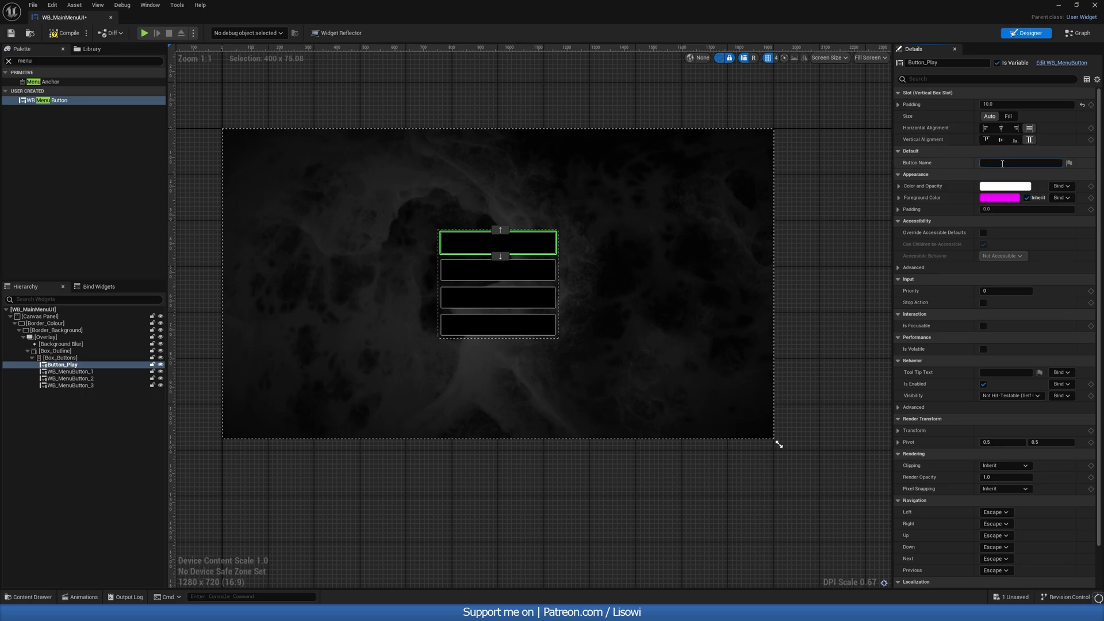
click(1002, 163)
text(Play)
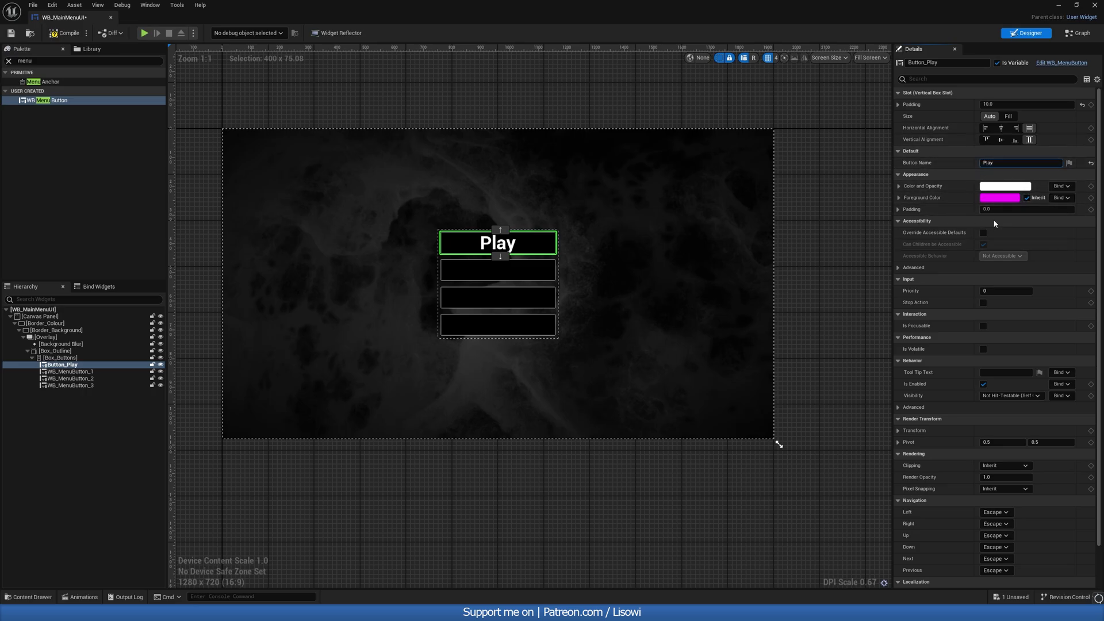
In WB_MenuButton's graph, make the Typeface and FontSize variables Instance Editable.
click(29, 597)
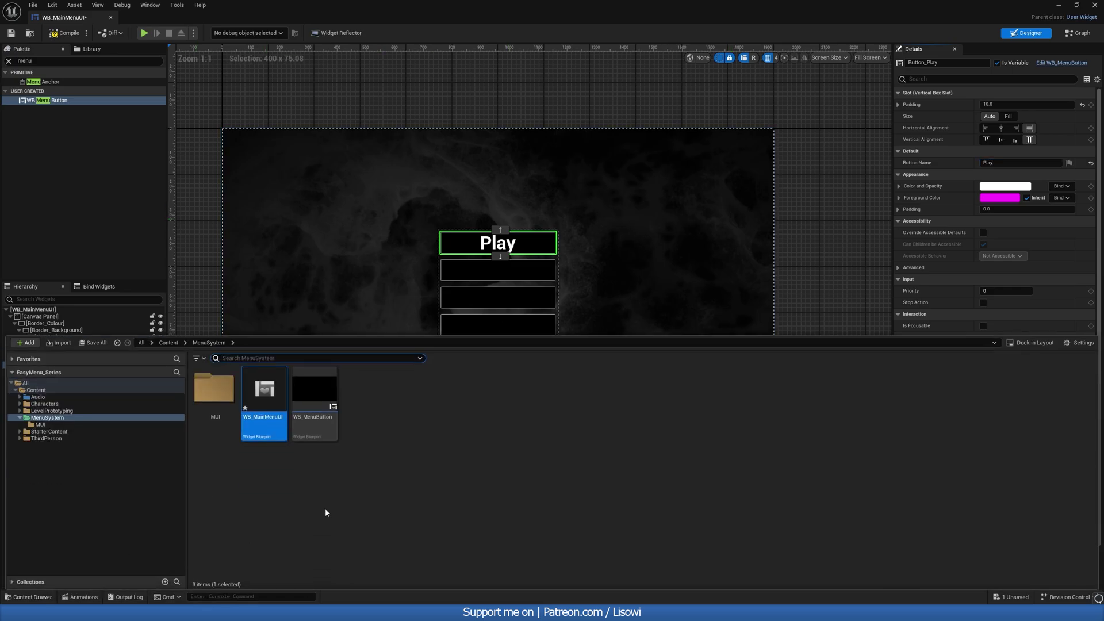
double_click(315, 394)
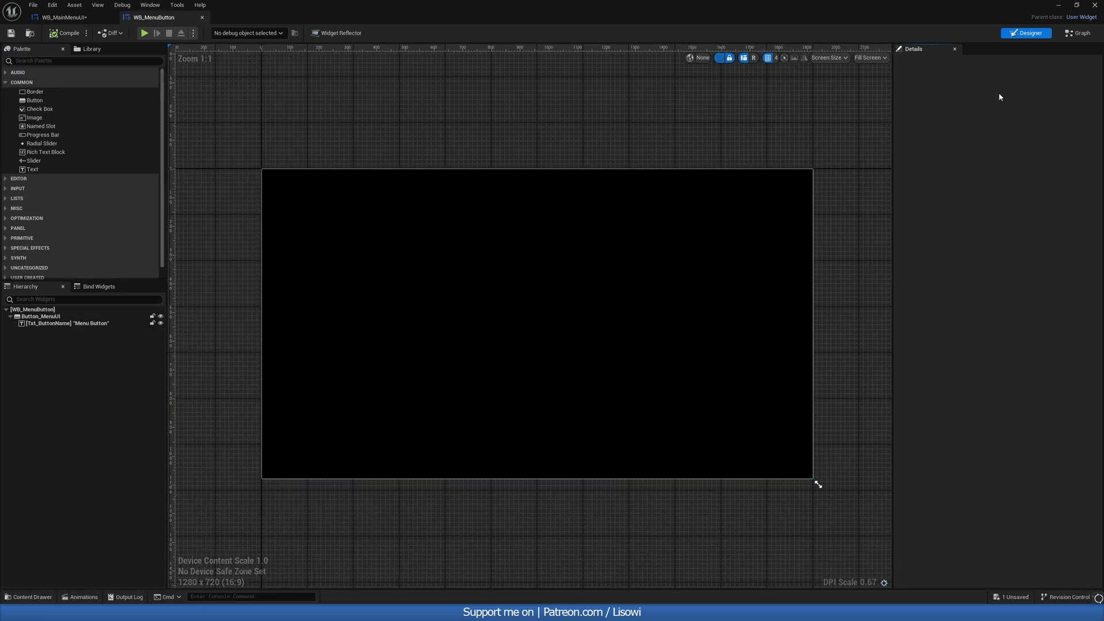
click(1078, 33)
right_drag(550, 310, 443, 583)
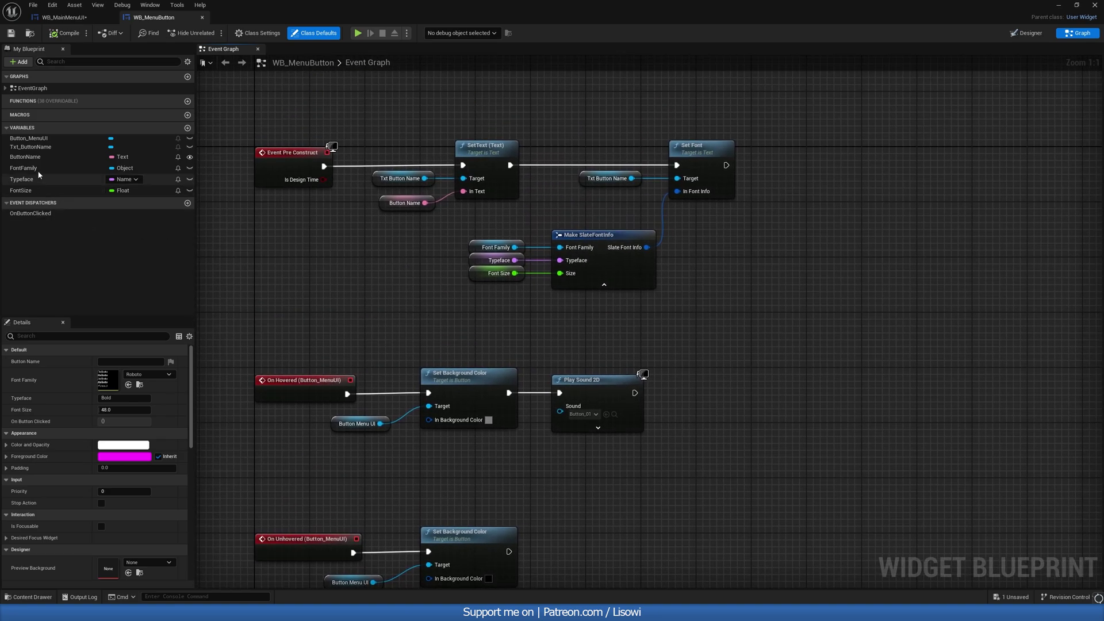
click(26, 156)
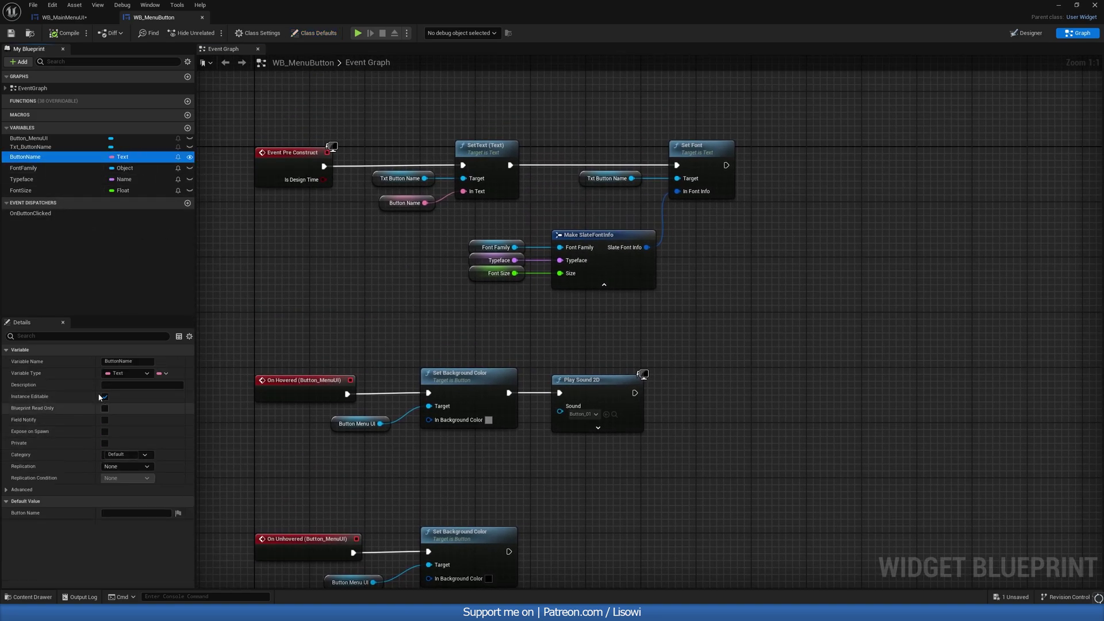
click(26, 168)
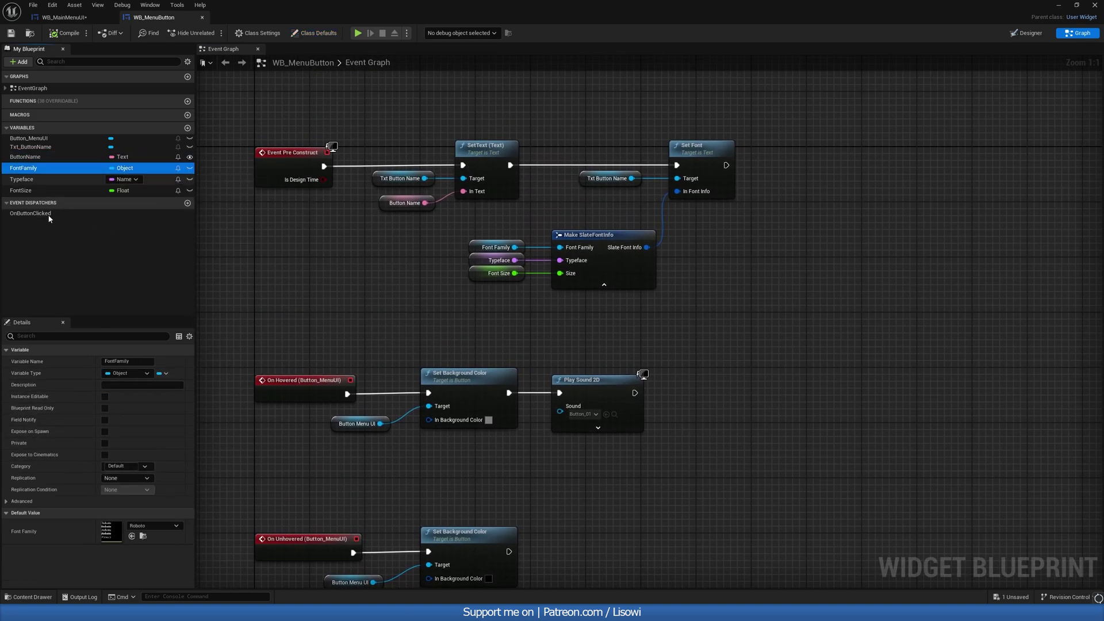
click(46, 179)
click(104, 396)
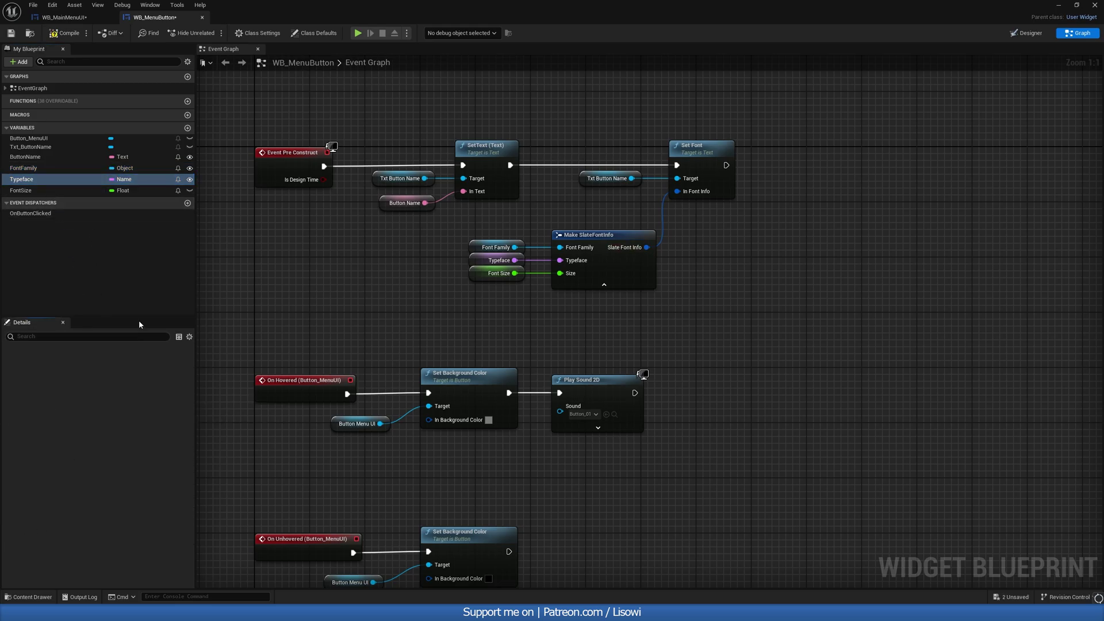
click(40, 190)
click(105, 396)
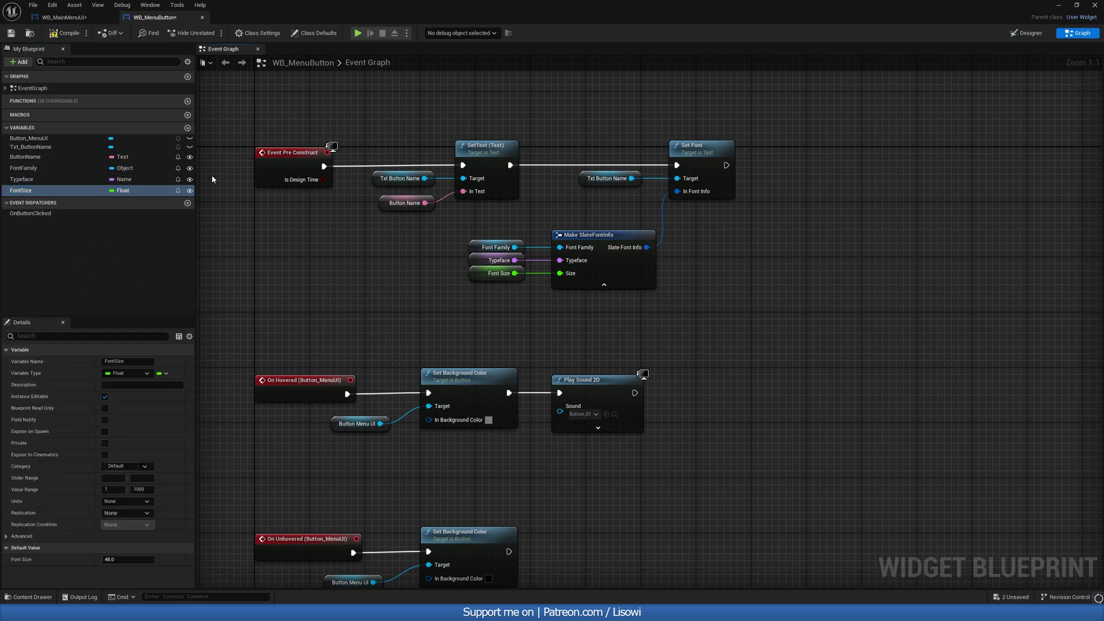
Save WB_MenuButton and WB_MainMenuUI, then begin editing the second button's label.
click(11, 33)
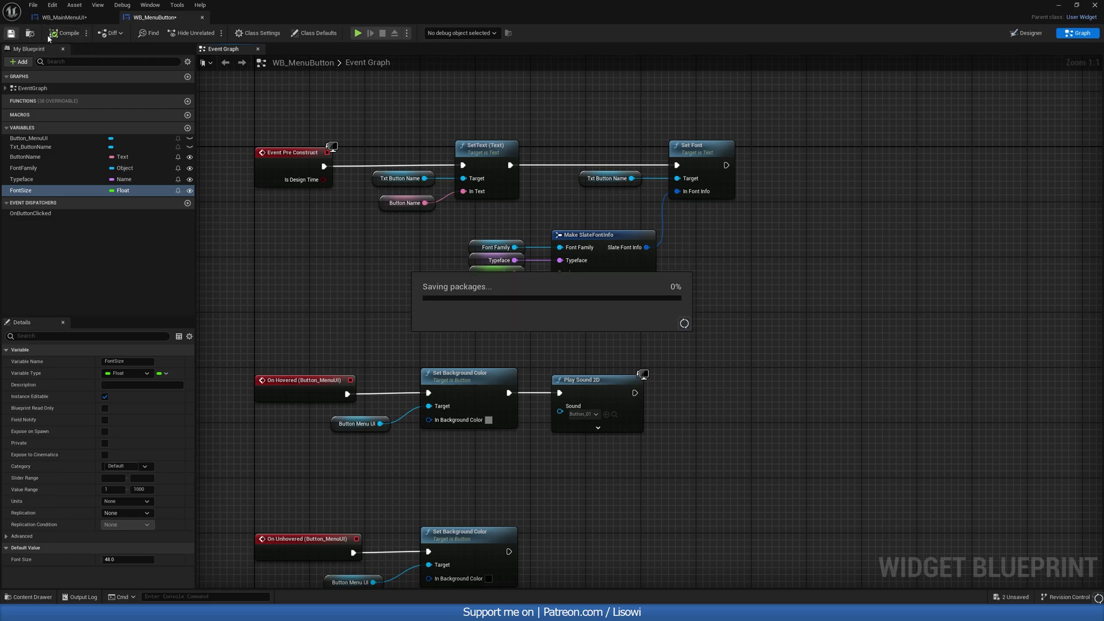
click(201, 17)
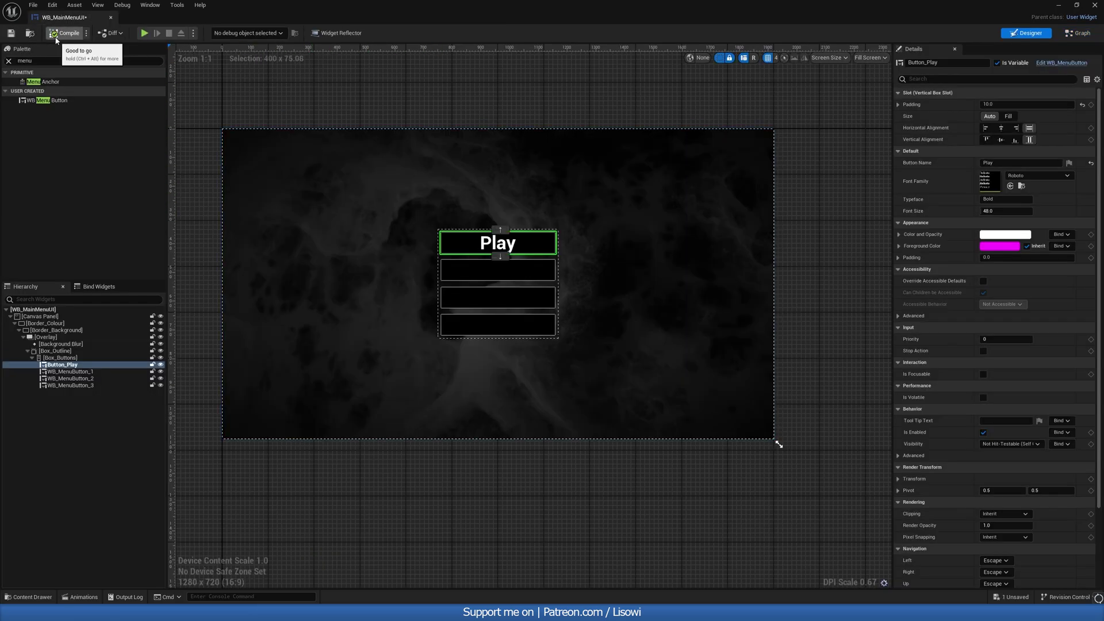
click(10, 33)
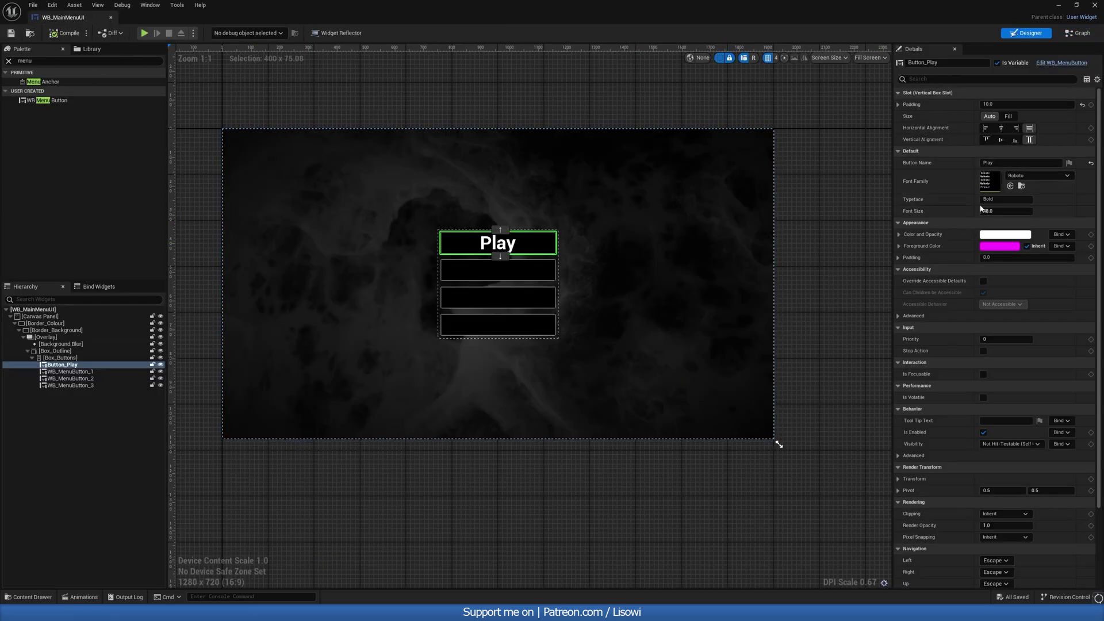
click(496, 269)
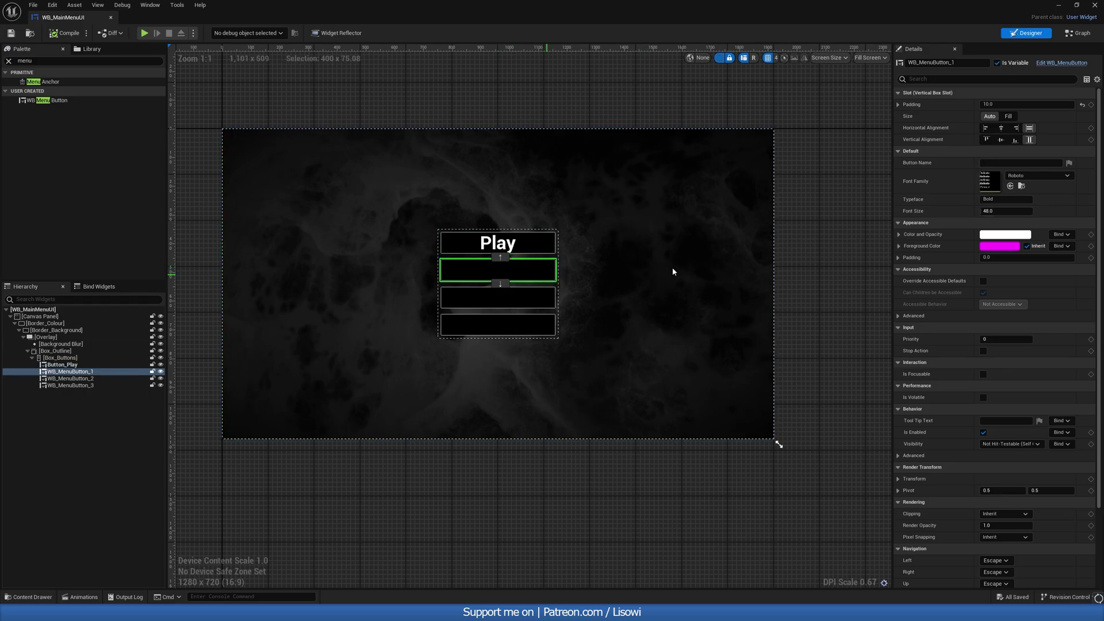
click(1013, 164)
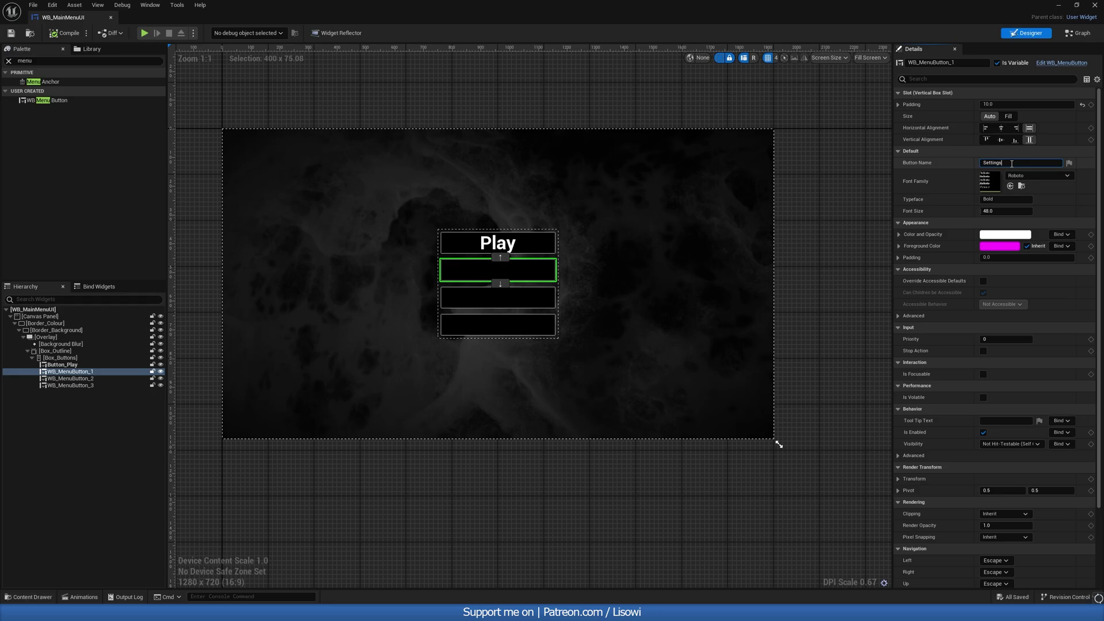
Label and rename the second and third buttons: Settings/Button_Settings and Credits/Button_Credits.
key(Return)
click(914, 63)
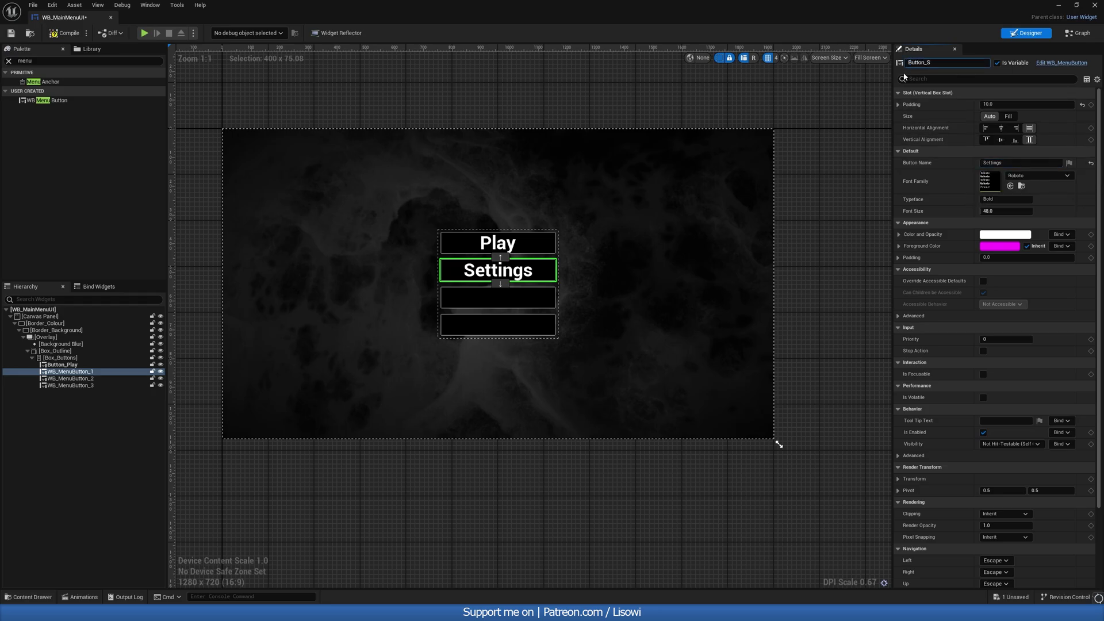
text(Button_Settings)
key(Return)
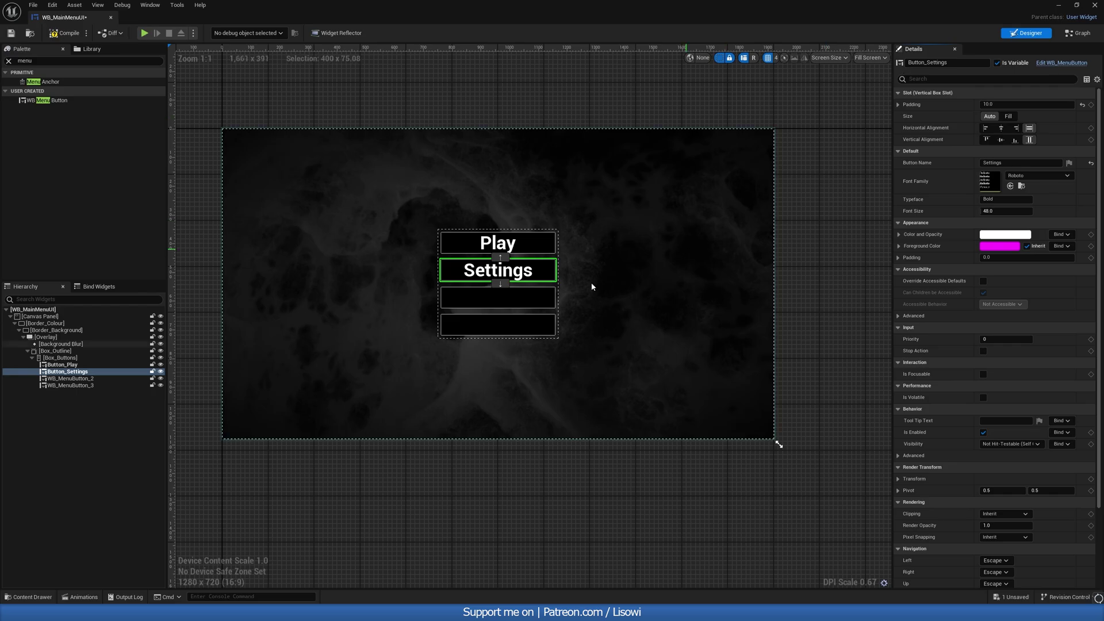
click(540, 298)
click(943, 64)
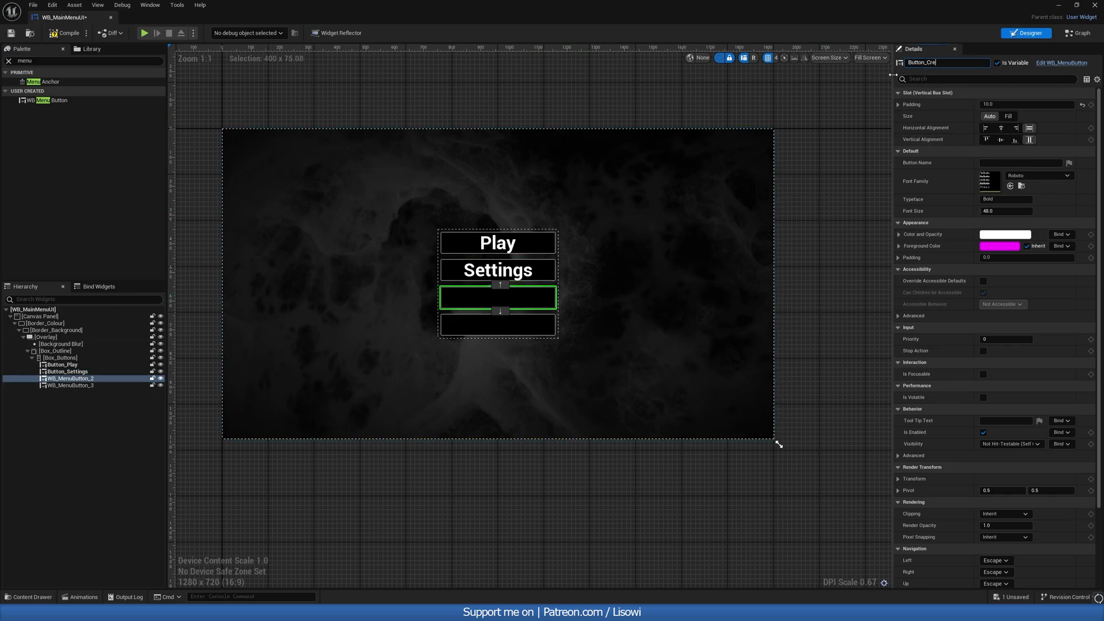
key(Return)
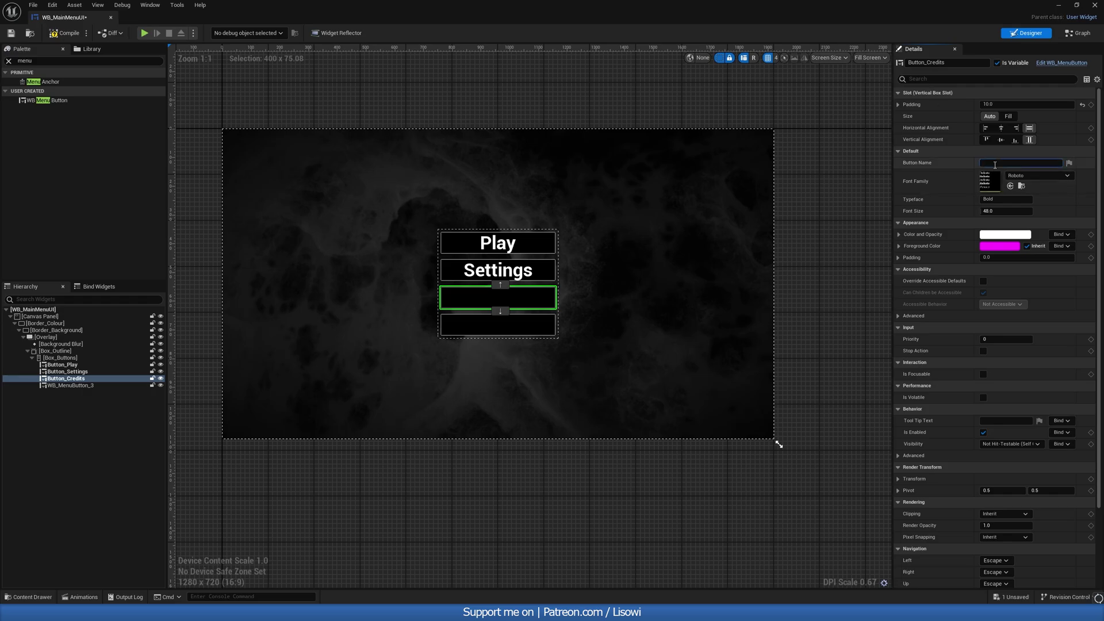
key(Return)
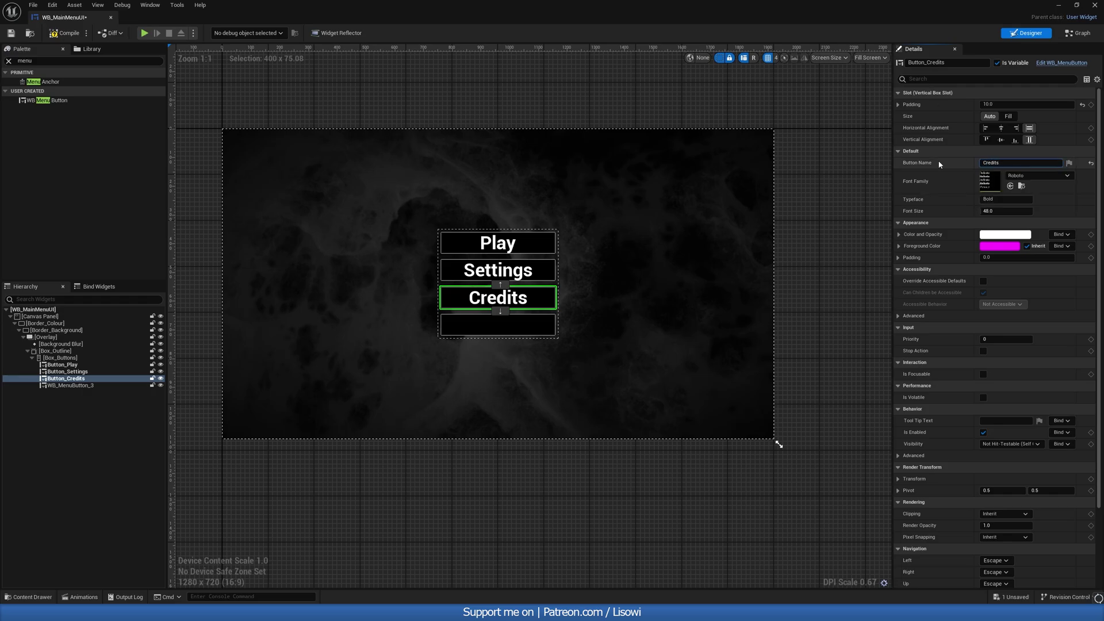
Rename the fourth button Button_Quit, label it Quit, and save the blueprint.
click(545, 326)
click(969, 63)
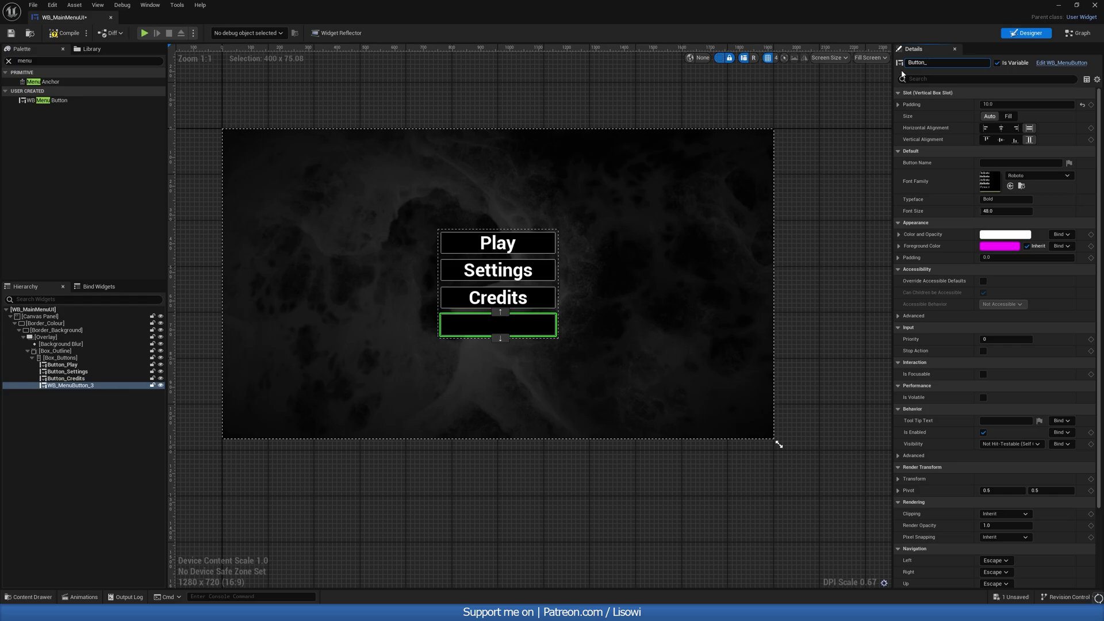
text(Button_Quit)
key(Return)
click(996, 164)
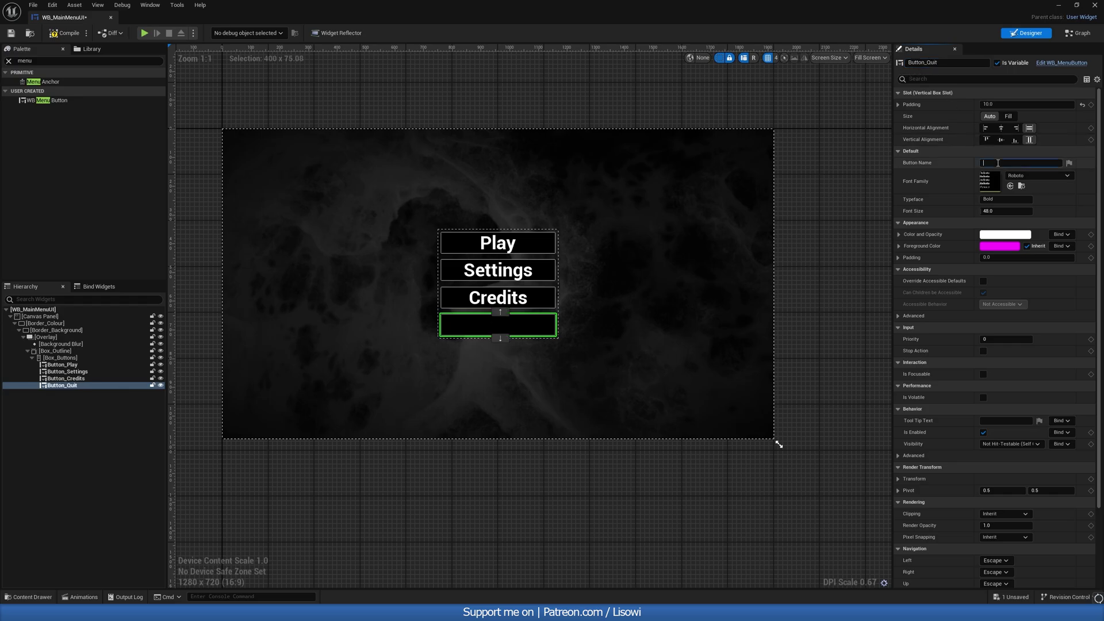
text(Quit)
key(Return)
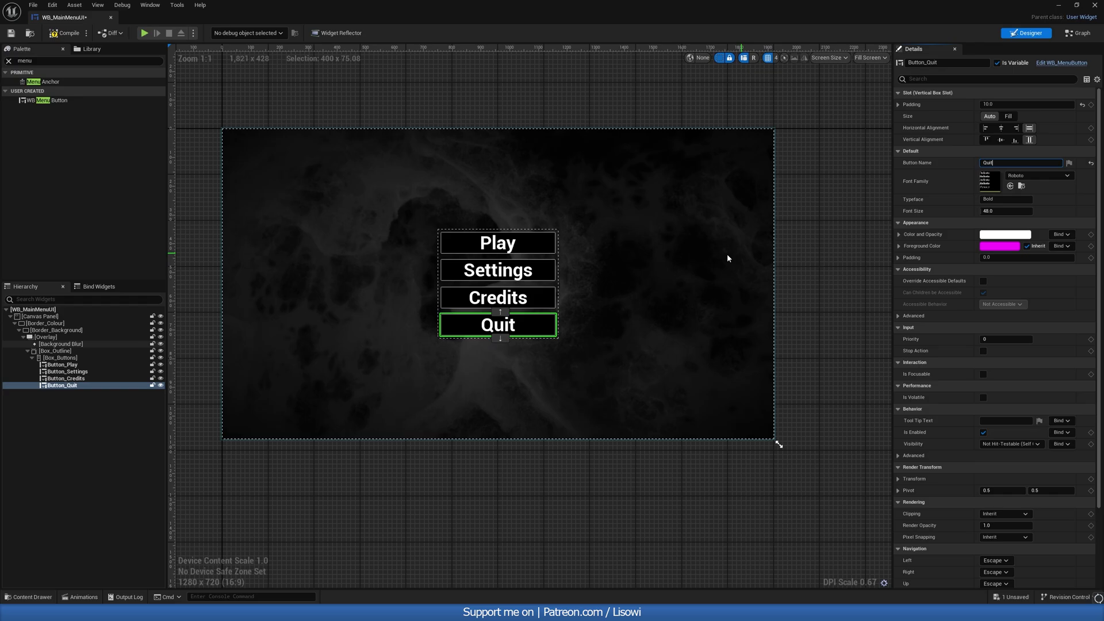
key(ctrl+s)
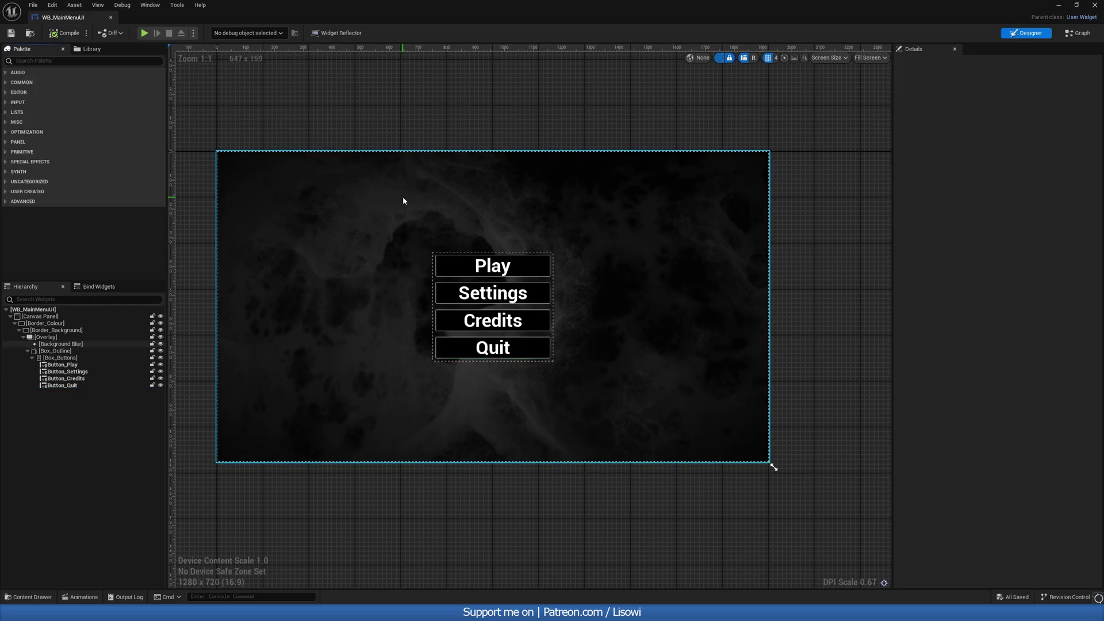
Add a horizontally centred text block to the Overlay with top padding 25 and font size 124.
click(57, 63)
text(tex)
drag(32, 90, 55, 345)
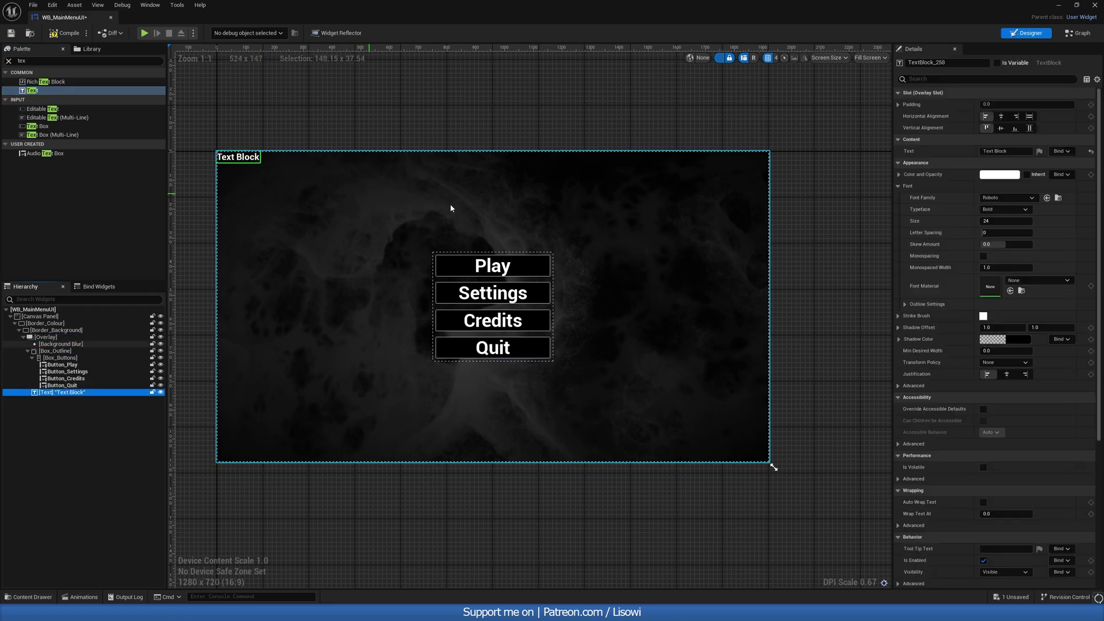
click(1001, 117)
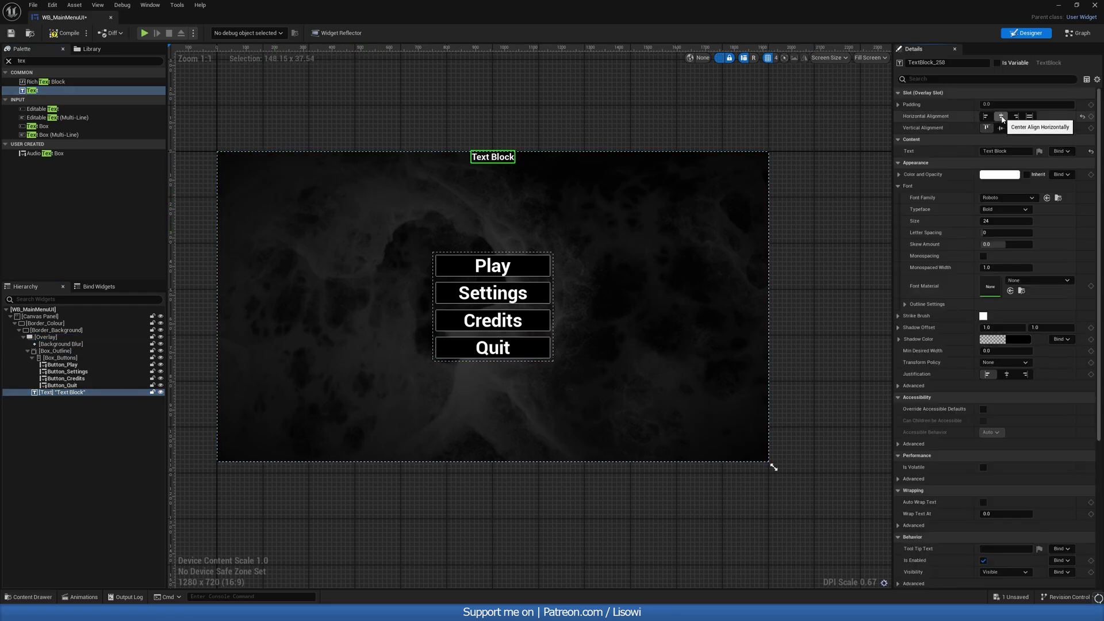
click(898, 104)
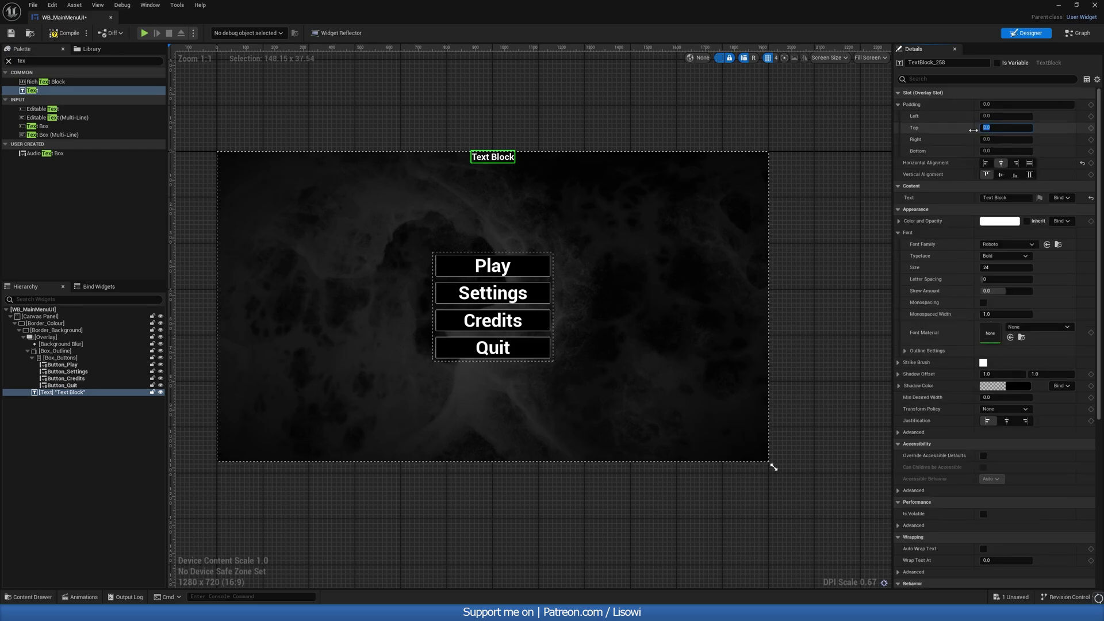
text(25)
key(Return)
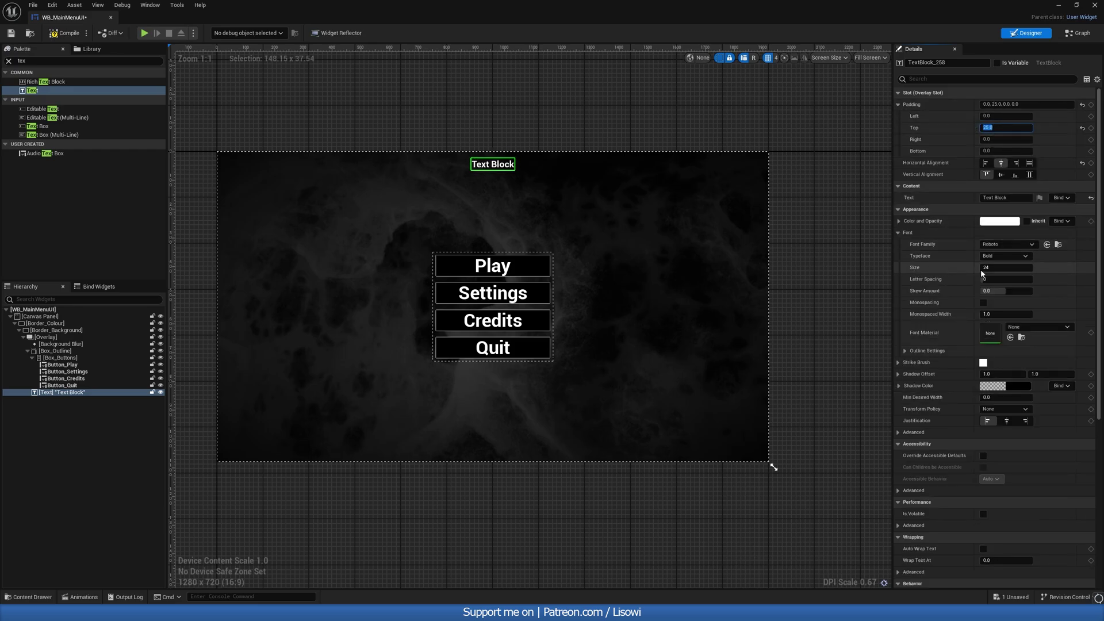
click(1000, 269)
text(124)
key(Return)
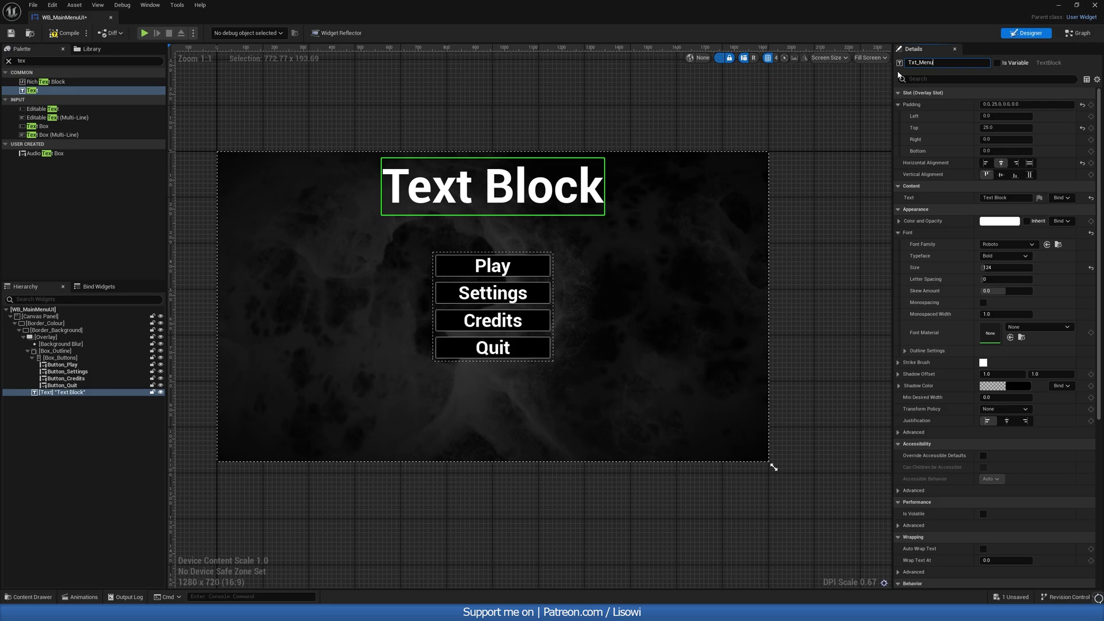
Name the text block Txt_MenuTitle, set its text to 'Main Menu', and save.
text(Txt_MenuTitle)
key(Return)
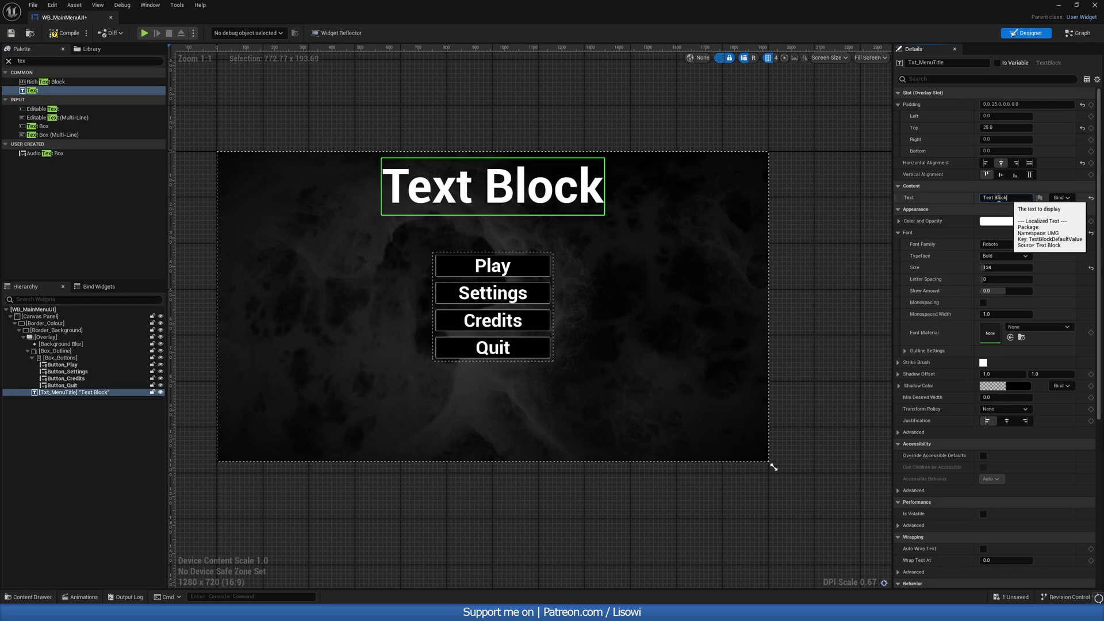
click(980, 198)
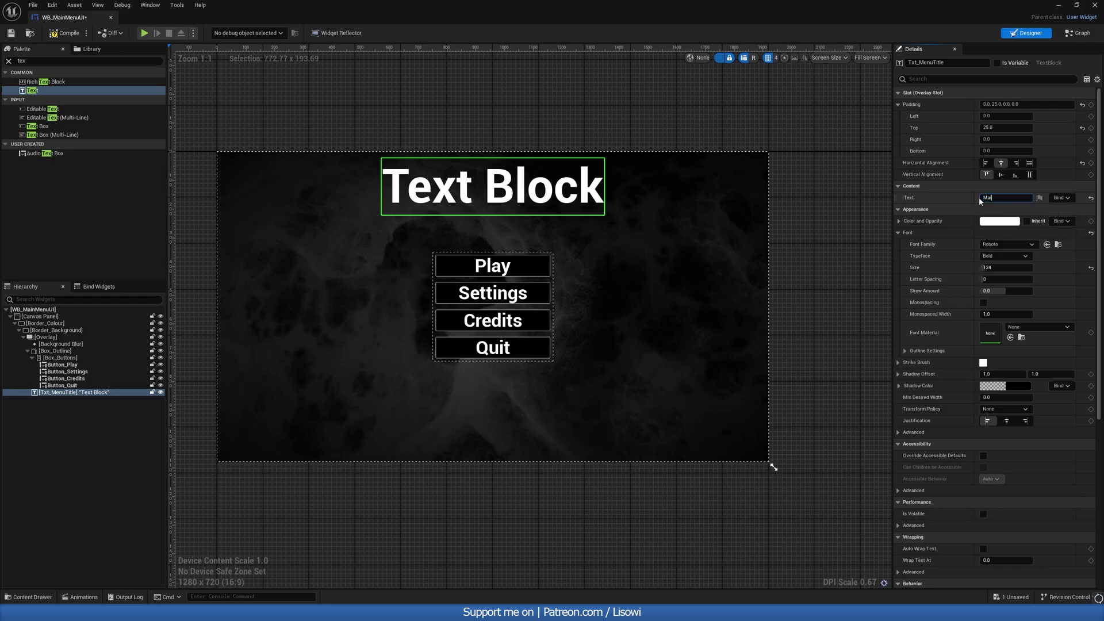
text(Main Menu)
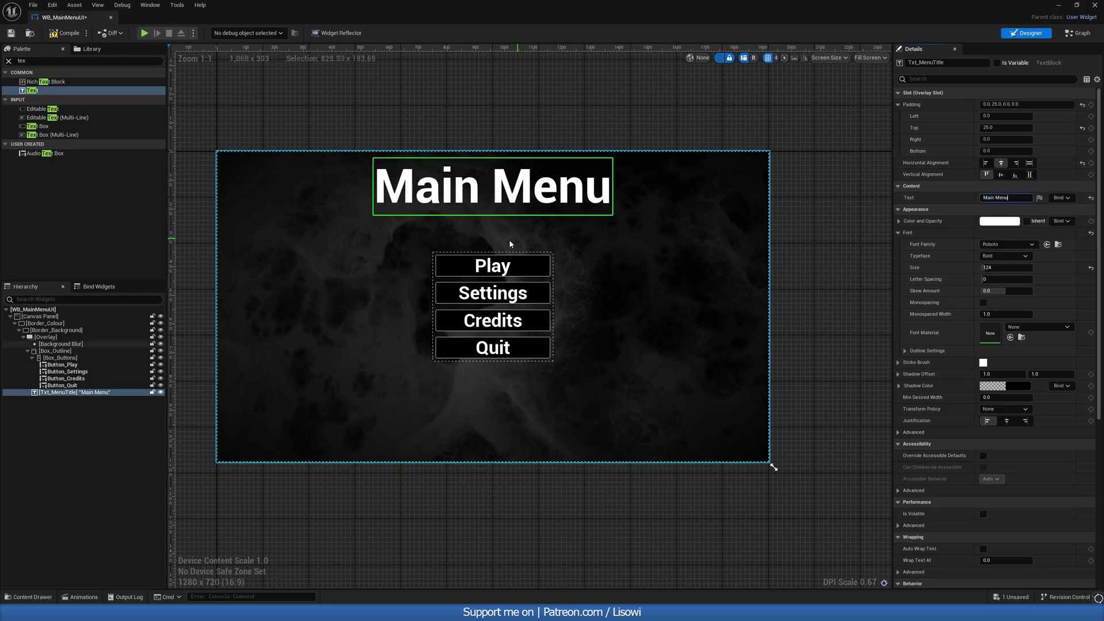
click(8, 60)
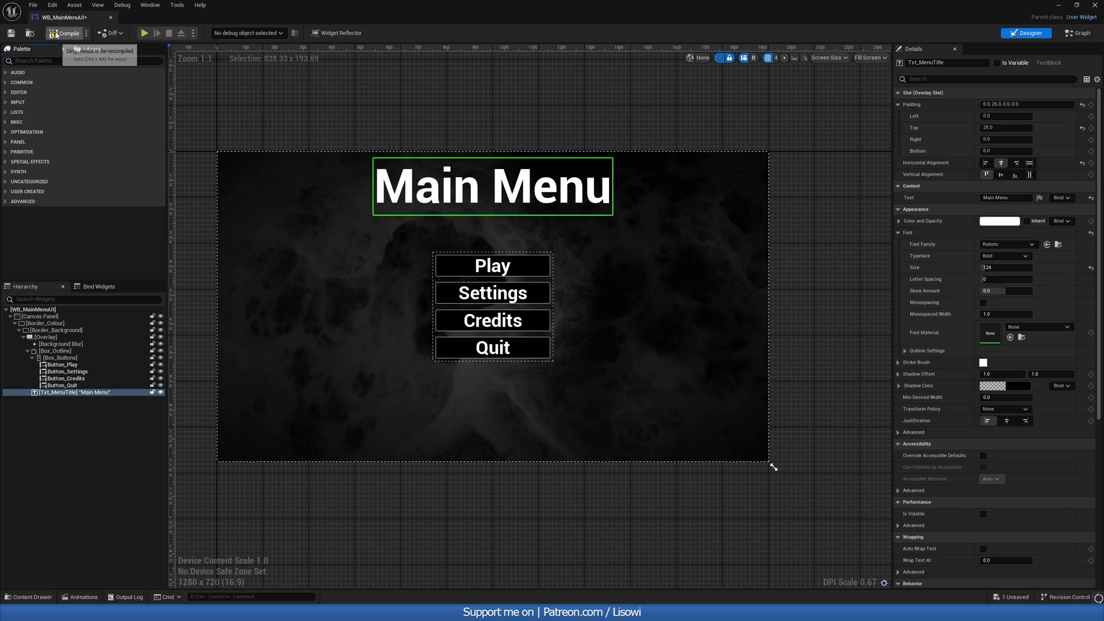
click(11, 33)
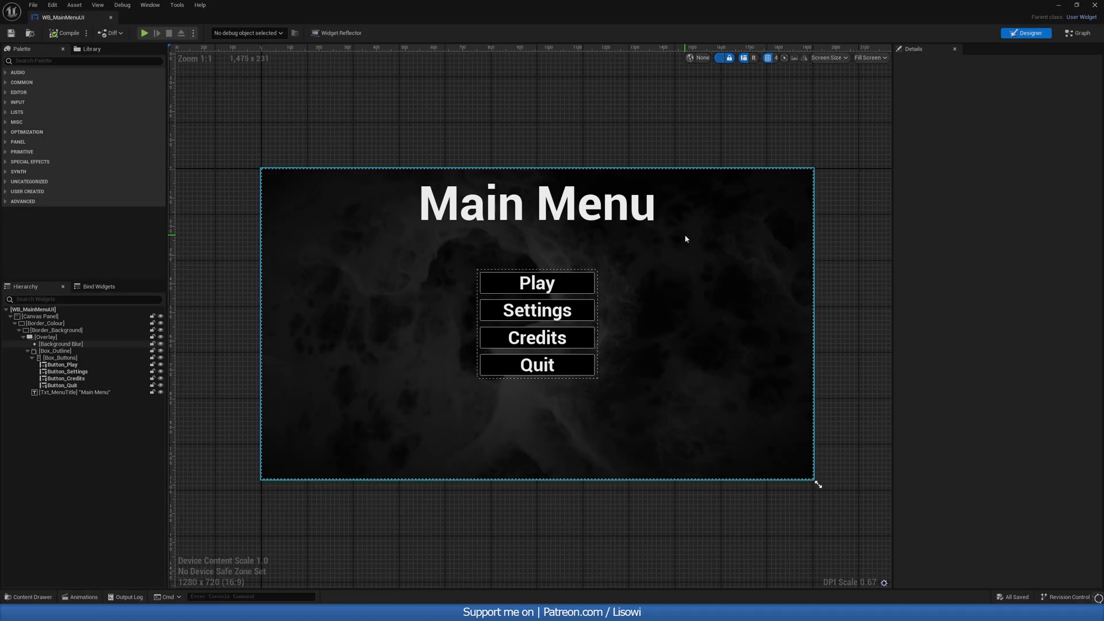
In the WB_MainMenuUI event graph, add an On Button Clicked event for Button_Play.
click(1072, 34)
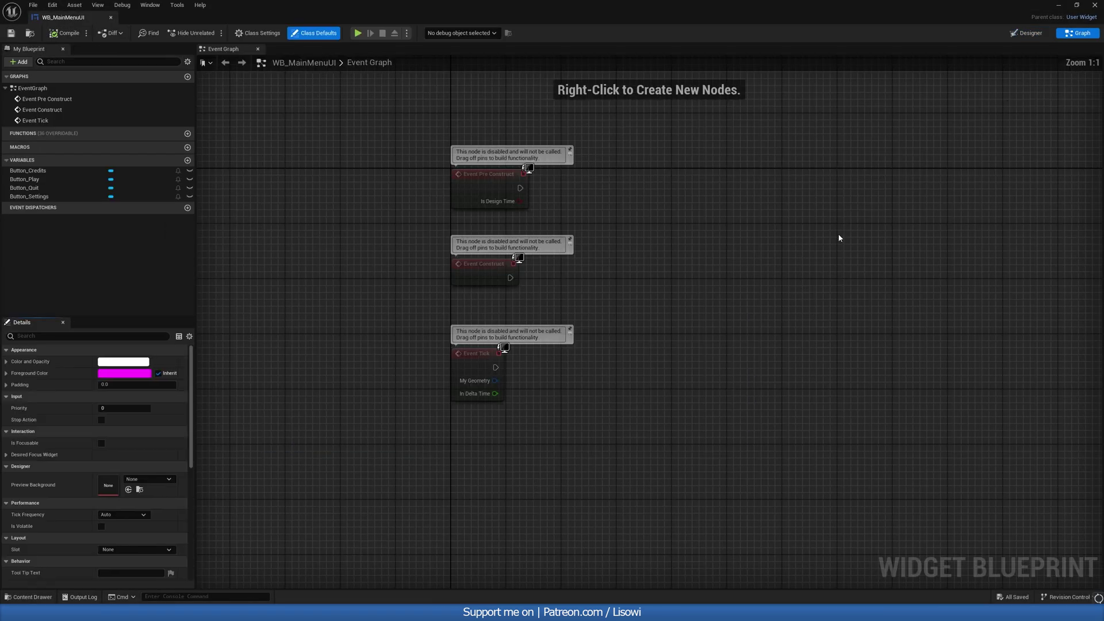
right_drag(678, 279, 634, 220)
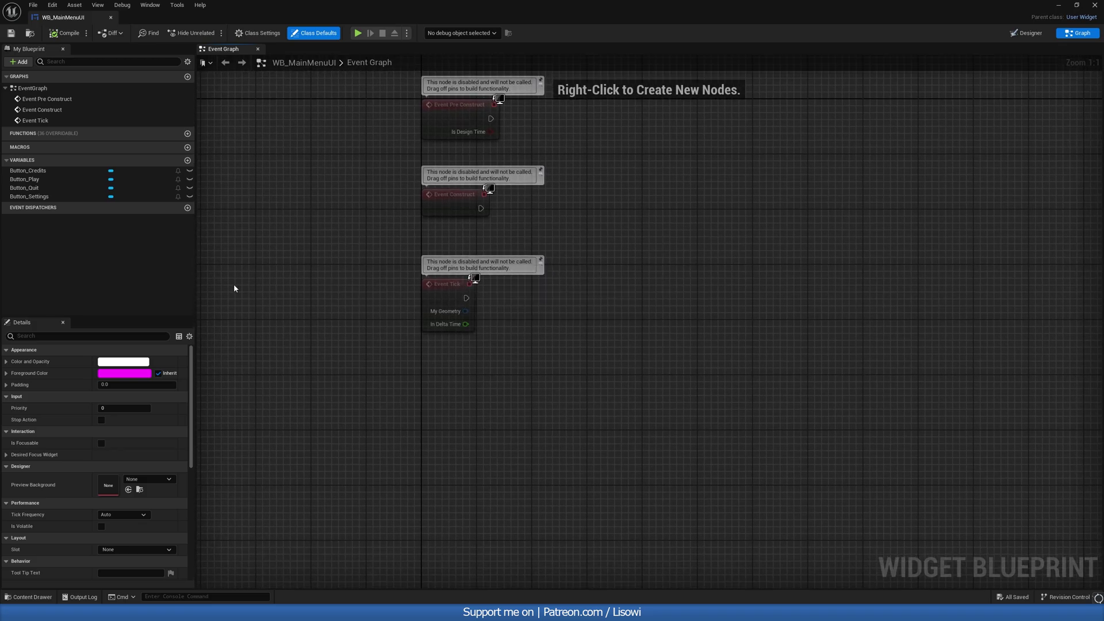
click(29, 180)
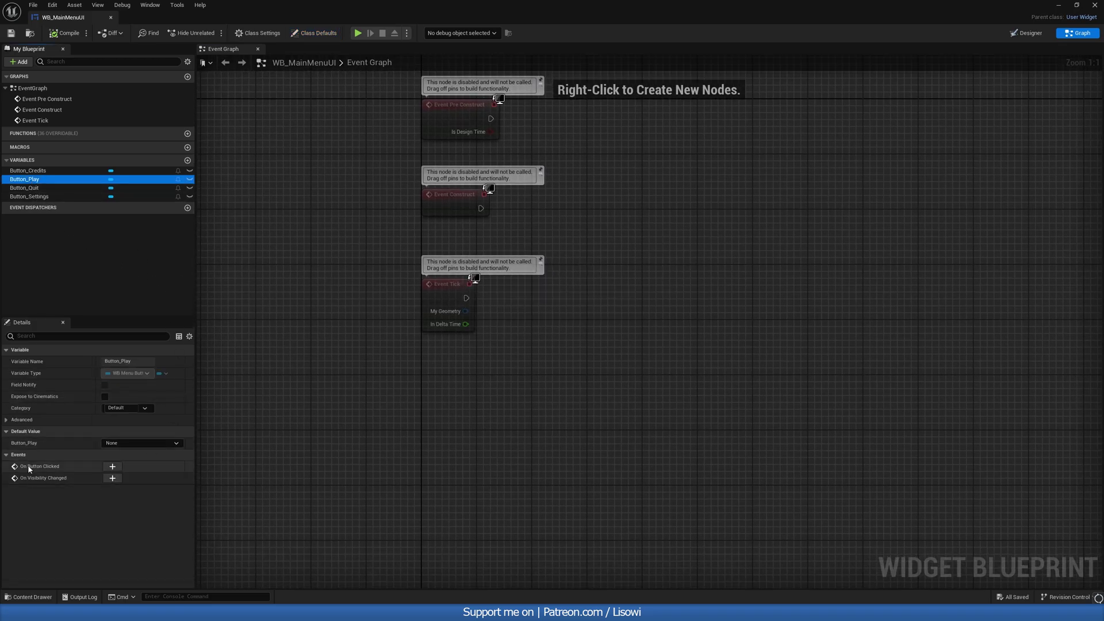
click(113, 467)
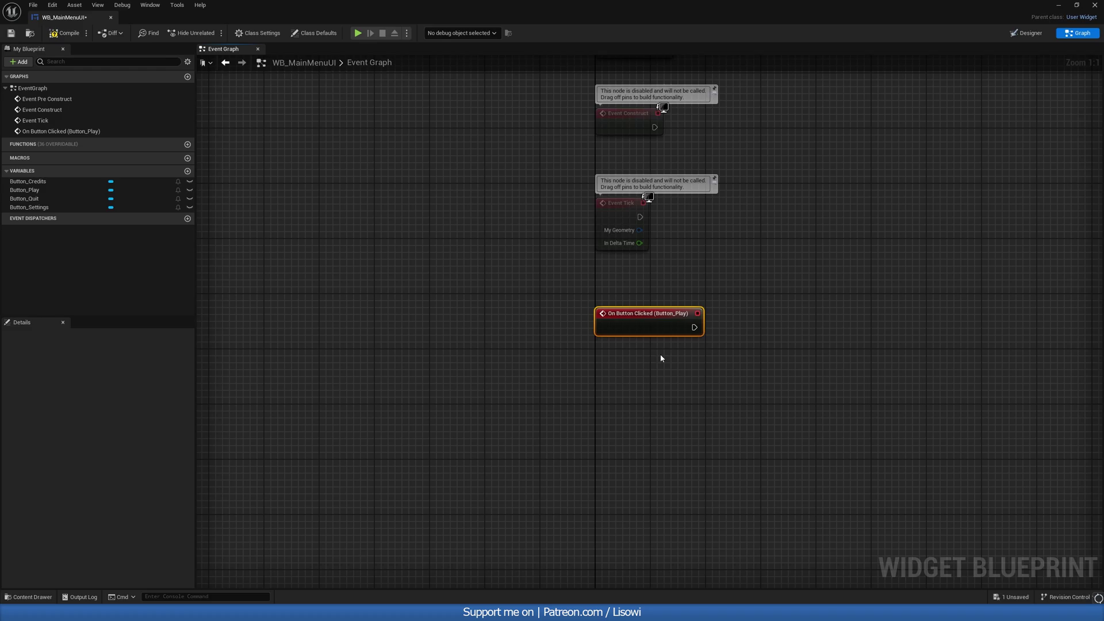
right_drag(661, 360, 451, 360)
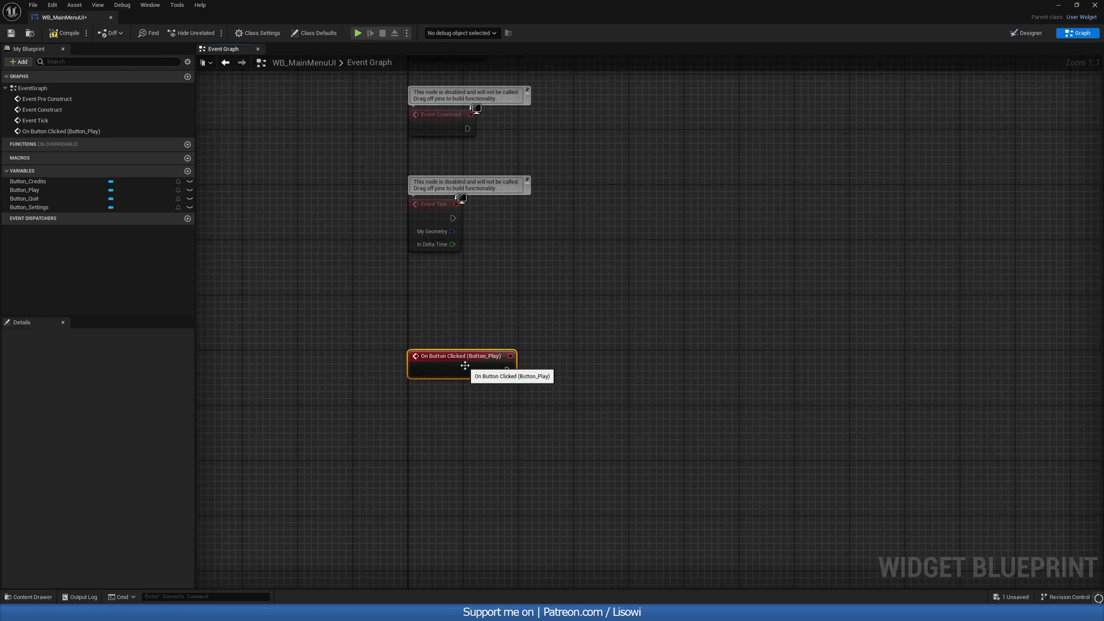
right_drag(524, 337, 437, 321)
right_drag(373, 425, 372, 382)
Add a Get Player Controller node below the Play click event.
right_click(373, 384)
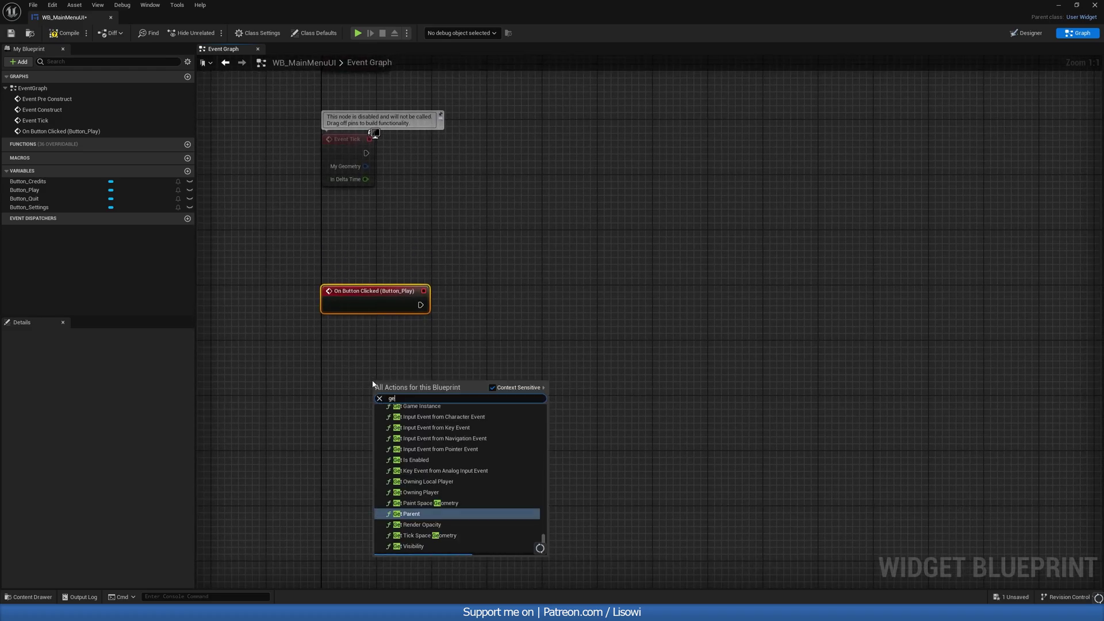
text(get player)
scroll(428, 471, up, 2)
click(429, 506)
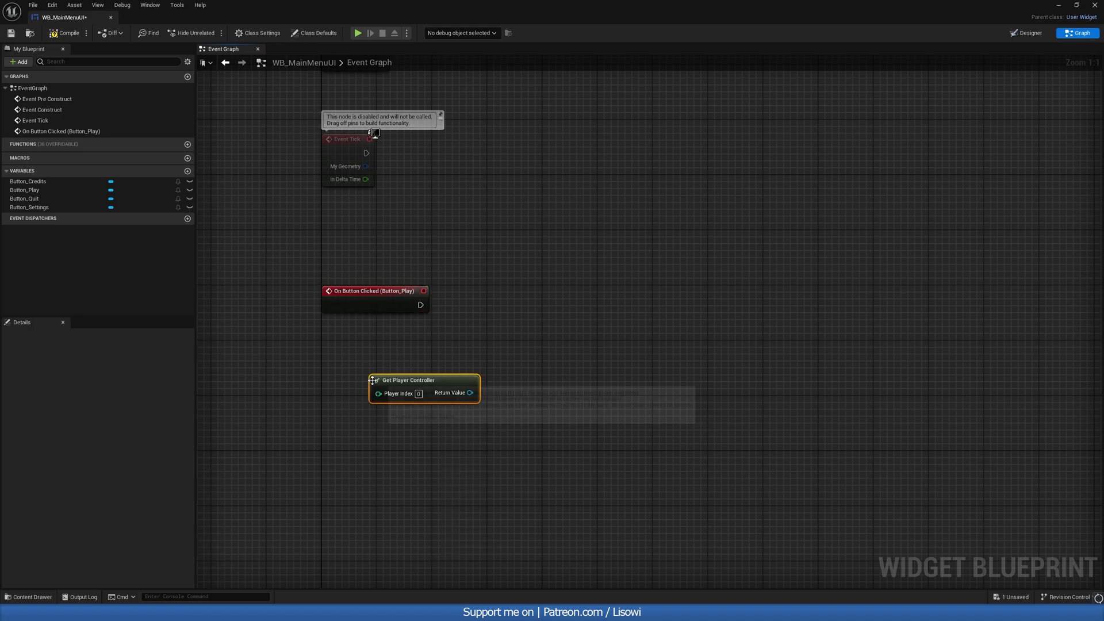
drag(419, 384, 490, 355)
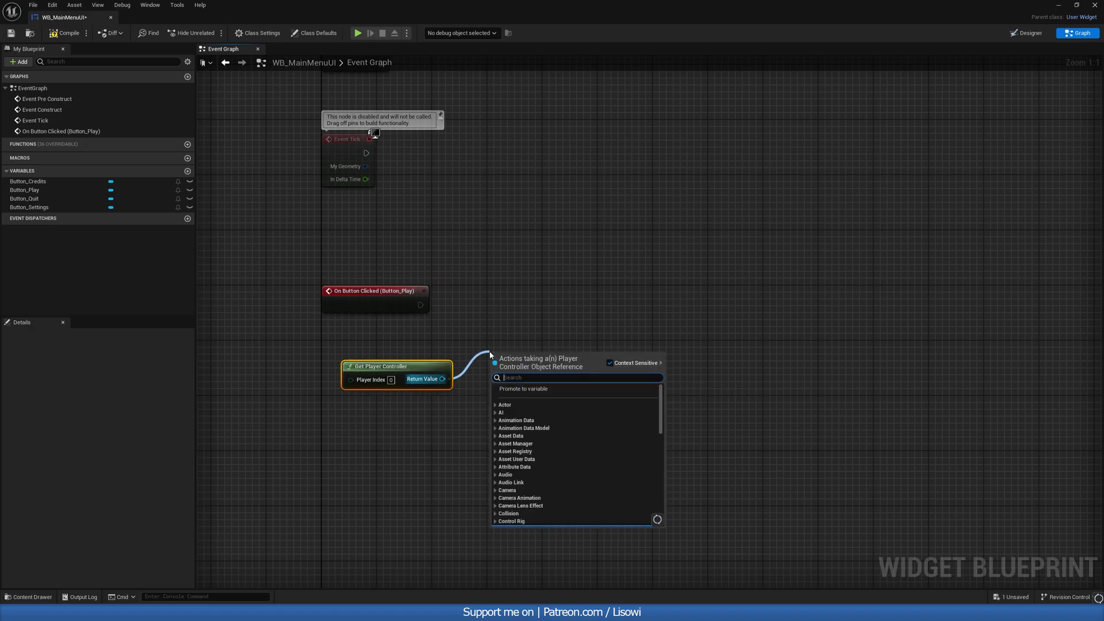
Add a SET Show Mouse Cursor node on the player controller, wired after the Play click event.
text(show mouse)
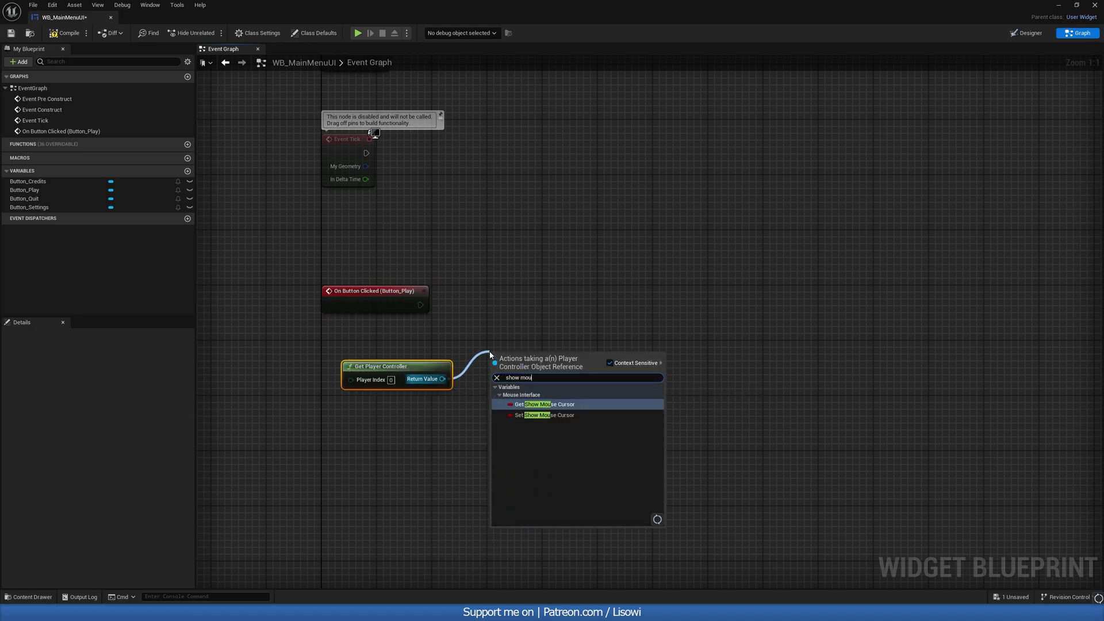
key(Return)
key(Delete)
drag(442, 378, 502, 352)
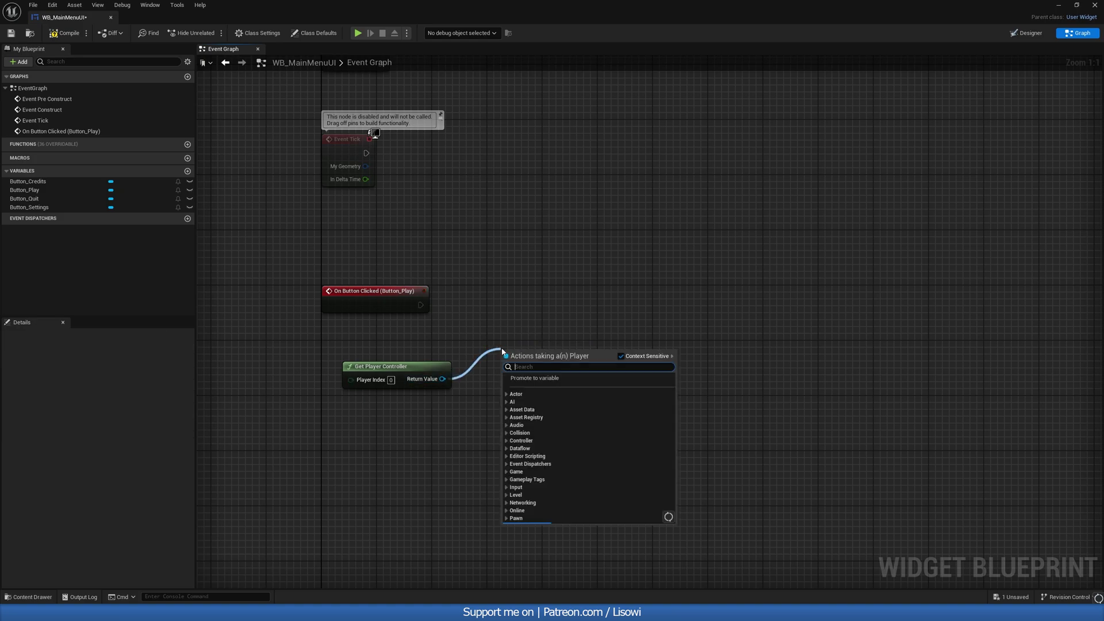
text(set show)
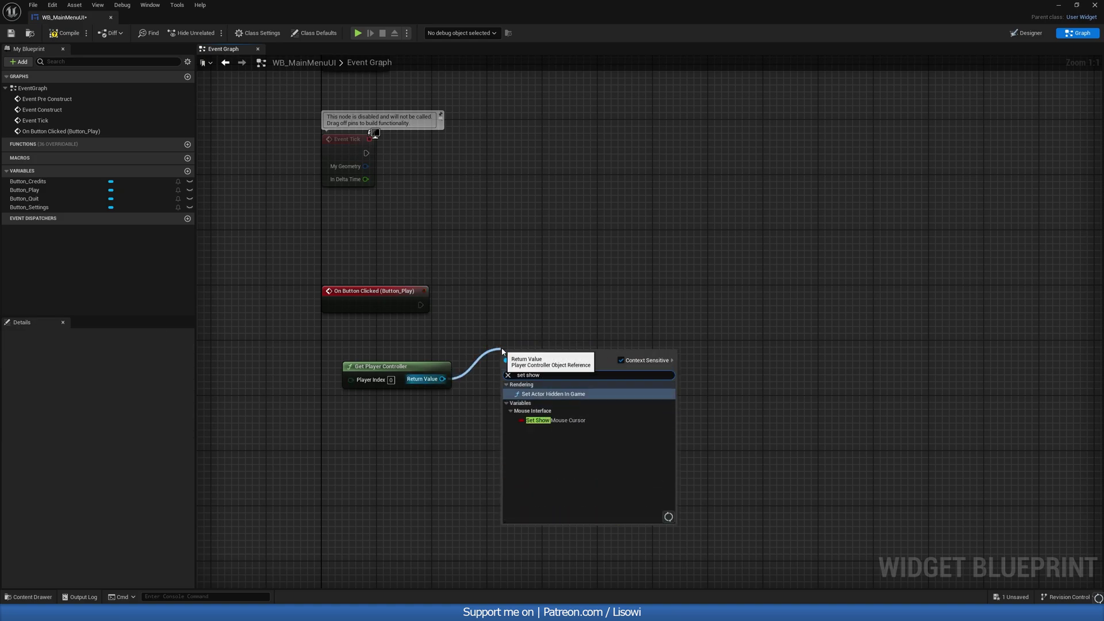
click(552, 421)
drag(518, 350, 496, 296)
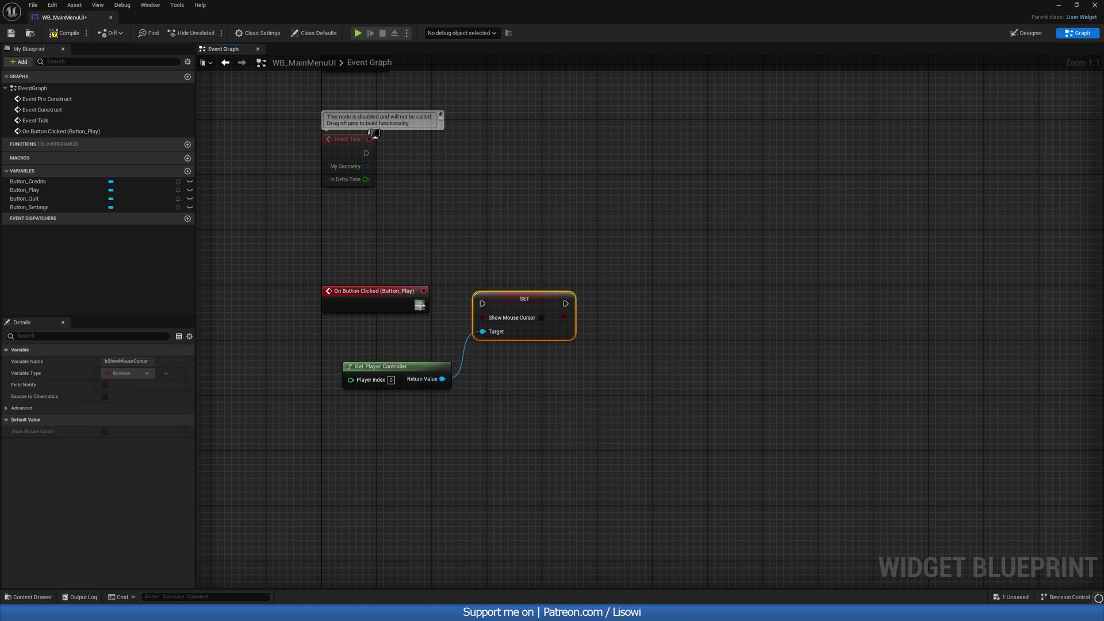
drag(419, 305, 481, 303)
drag(396, 366, 397, 338)
drag(518, 299, 510, 299)
right_drag(600, 312, 466, 326)
click(450, 320)
Add Set Input Mode Game Only after SET, using the player controller.
drag(308, 364, 390, 383)
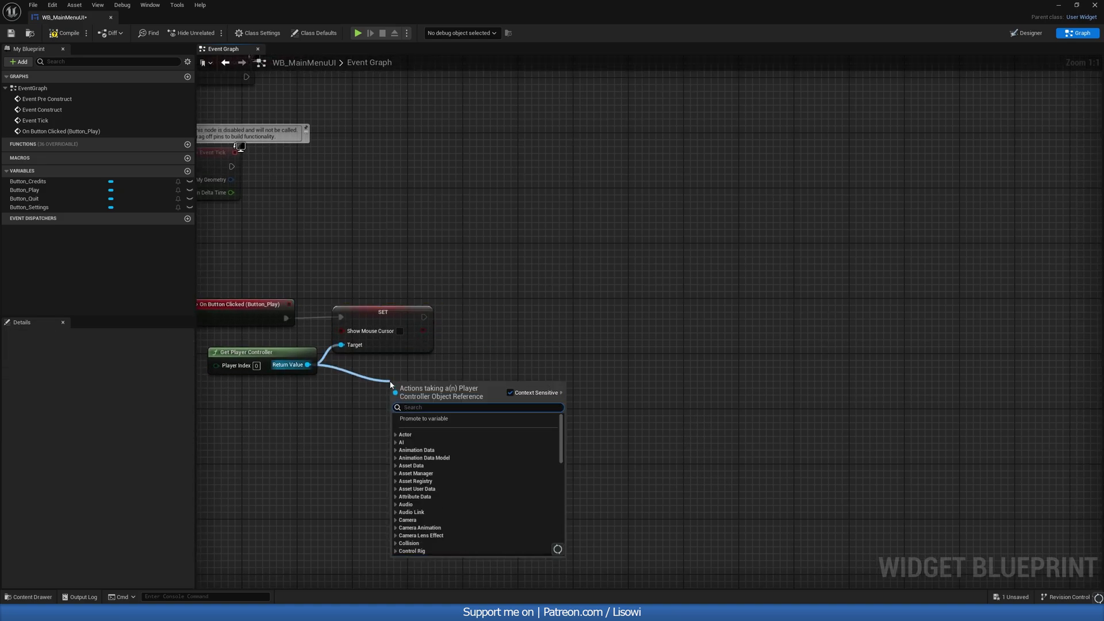
text(set input gam)
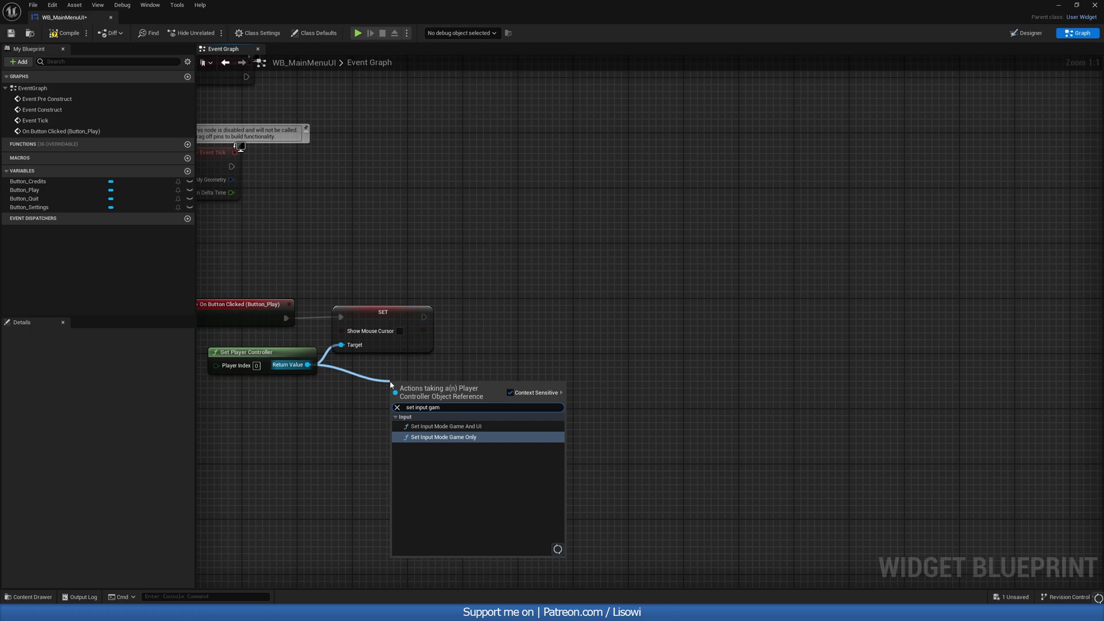
key(Return)
drag(392, 403, 308, 364)
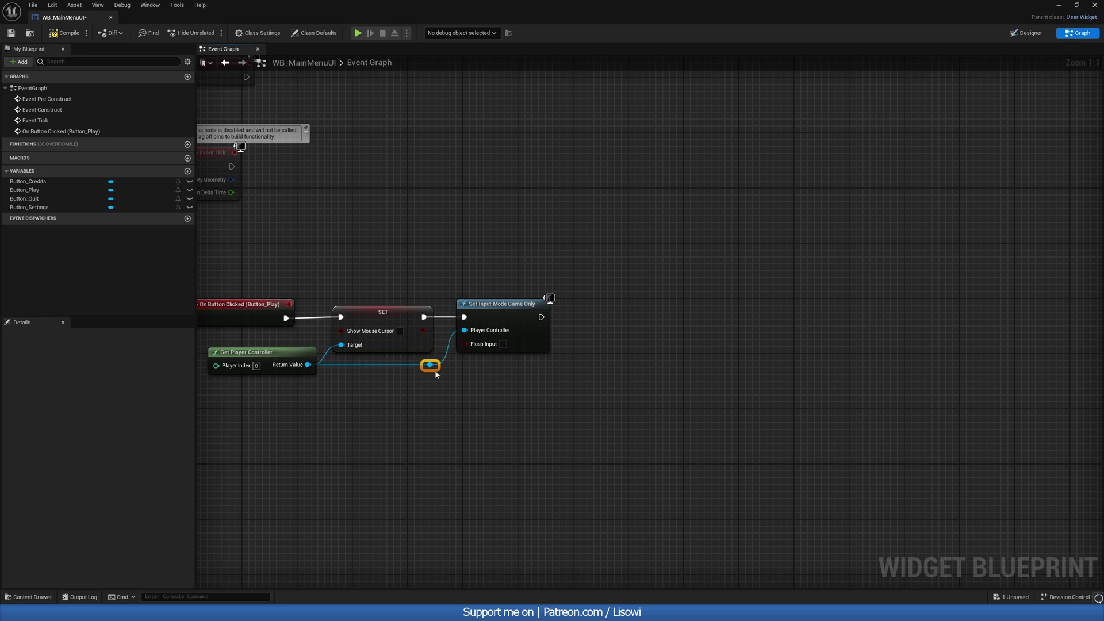
drag(430, 365, 498, 383)
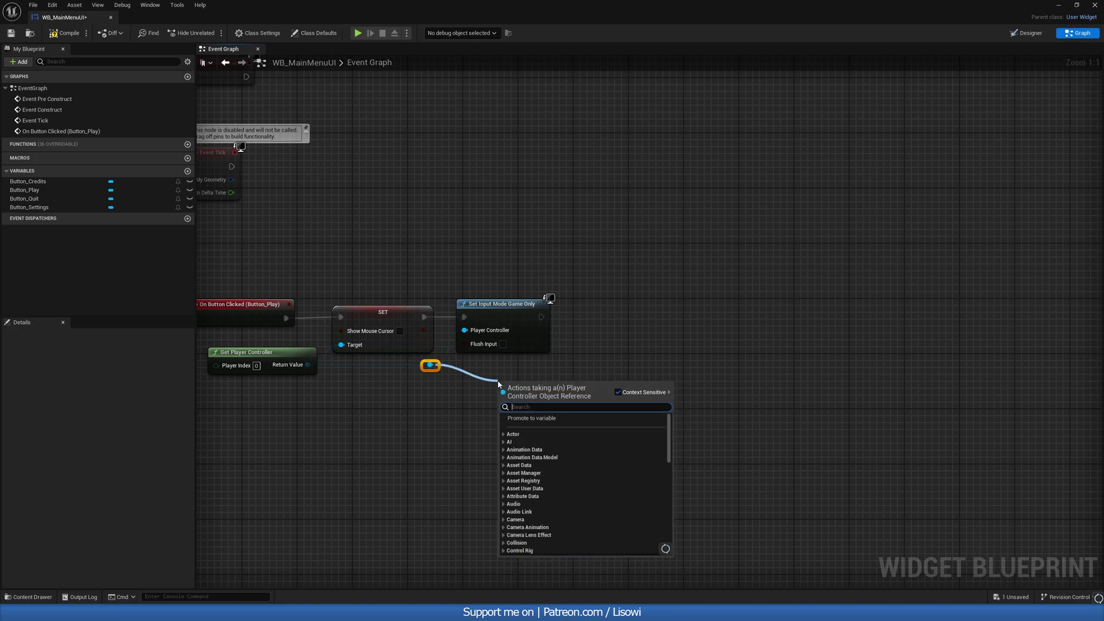
click(518, 354)
Chain an Open Level (by Object Reference) node set to ThirdPersonMap after the input mode node.
drag(540, 317, 590, 316)
text(open)
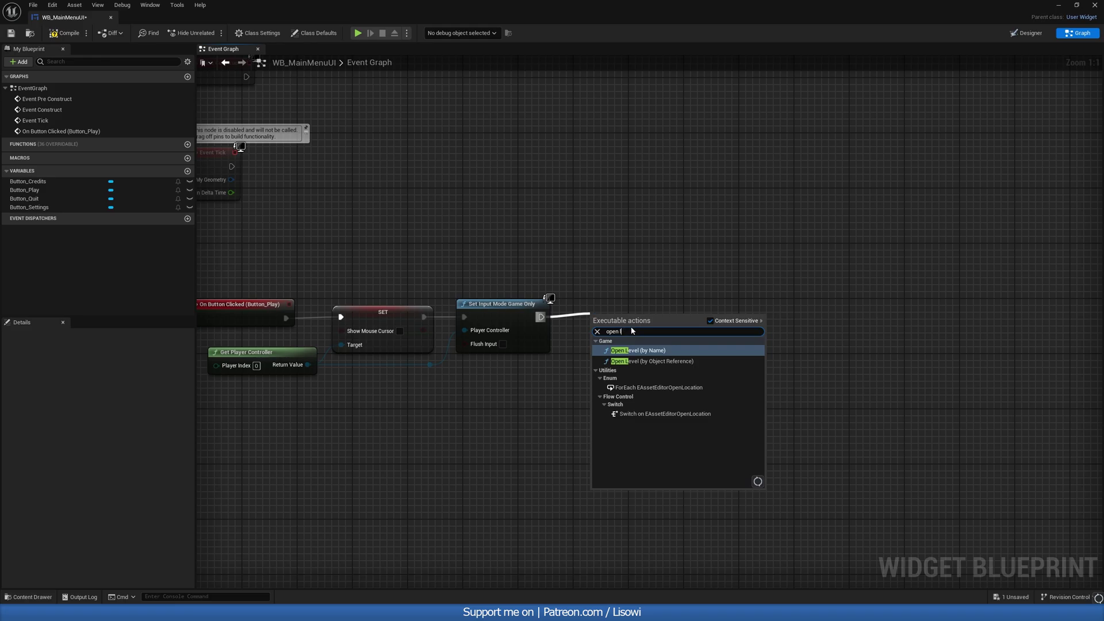
text( l)
click(654, 360)
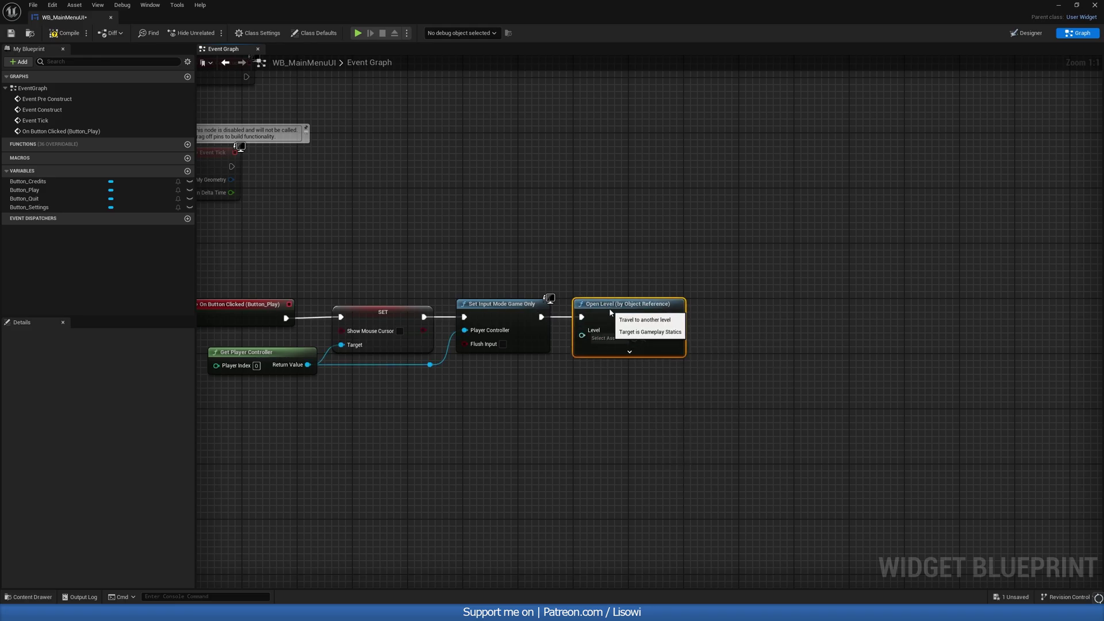
click(621, 339)
text(third)
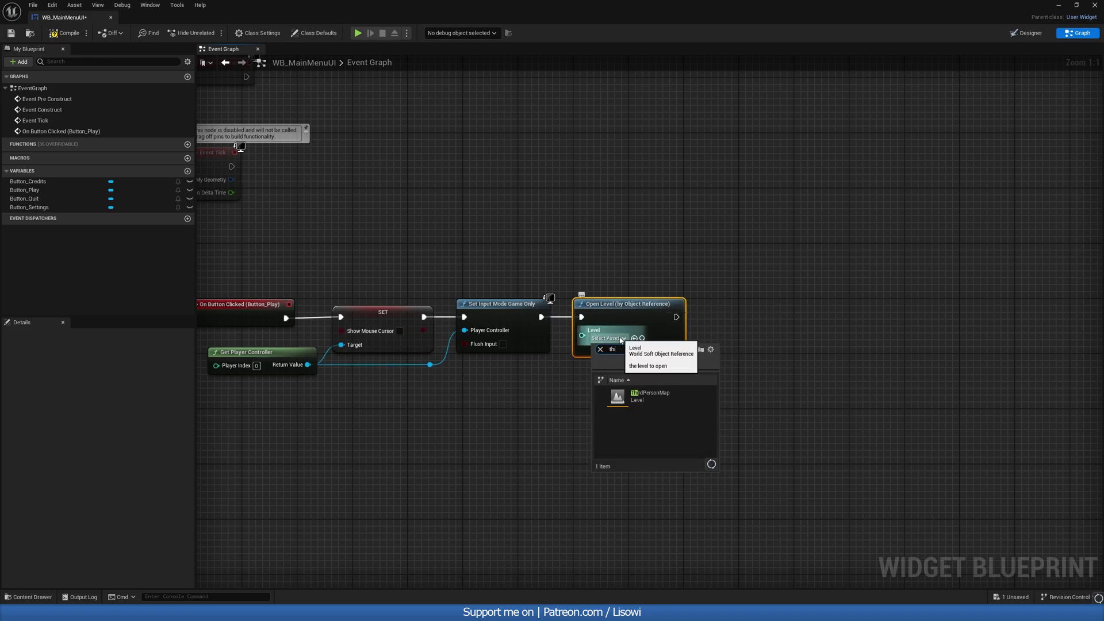
click(649, 395)
right_drag(555, 413, 598, 394)
click(598, 394)
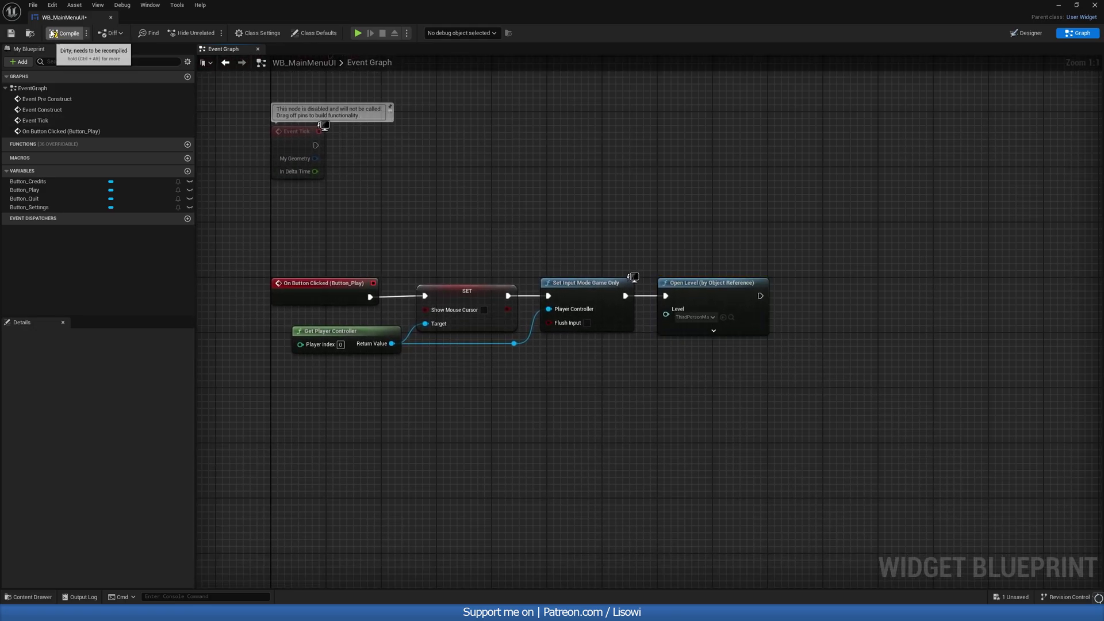
right_drag(409, 260, 521, 297)
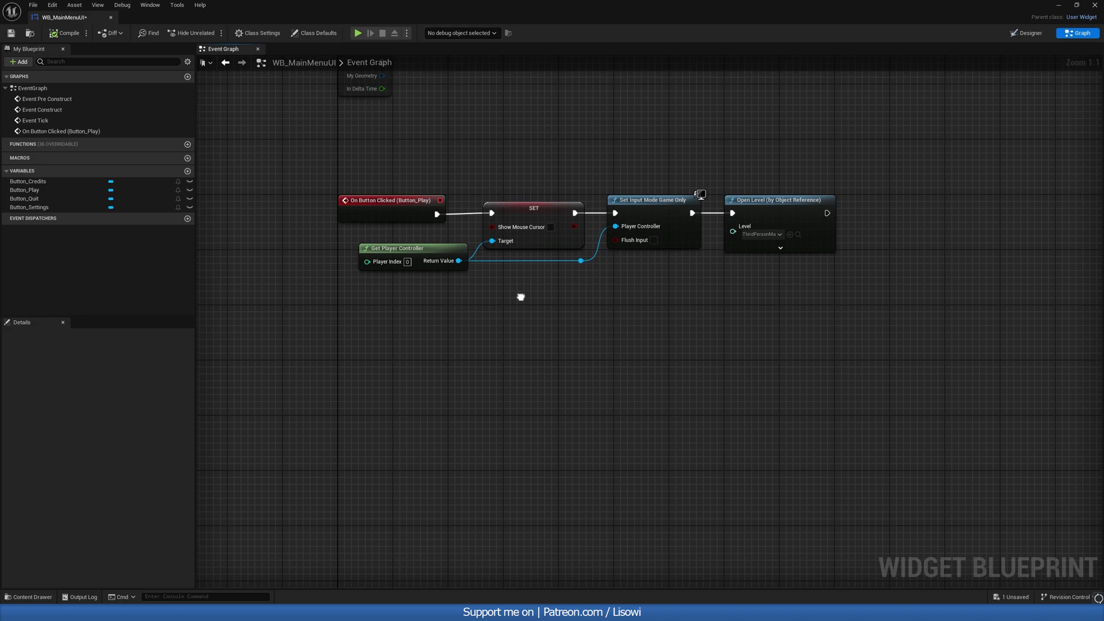
Add an On Button Clicked event for Button_Quit that runs Quit Game, then compile the widget.
click(26, 199)
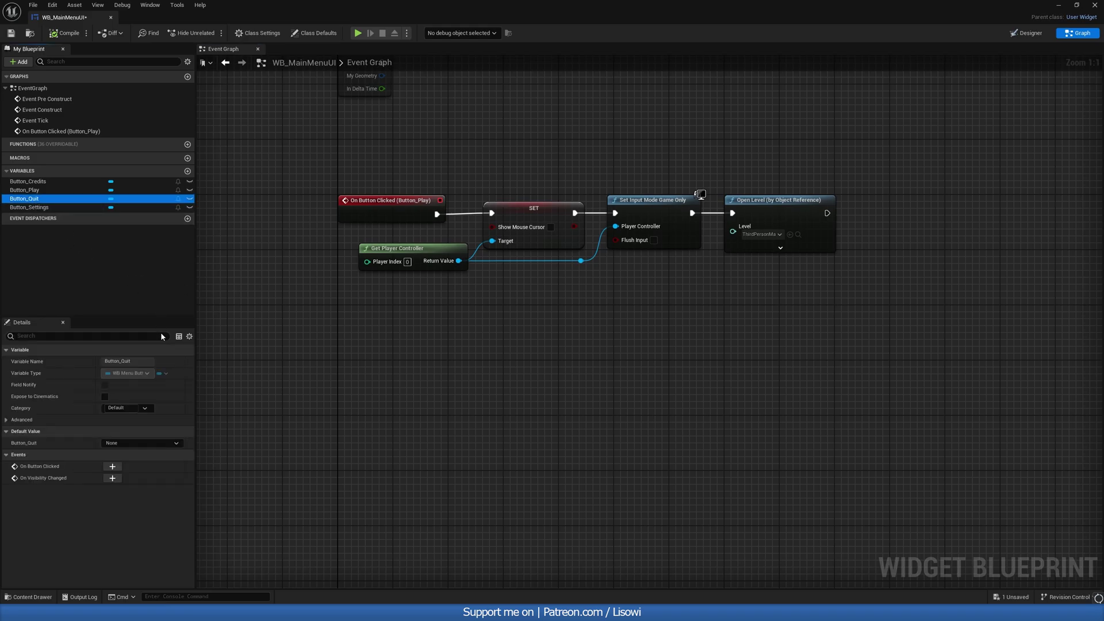
click(112, 467)
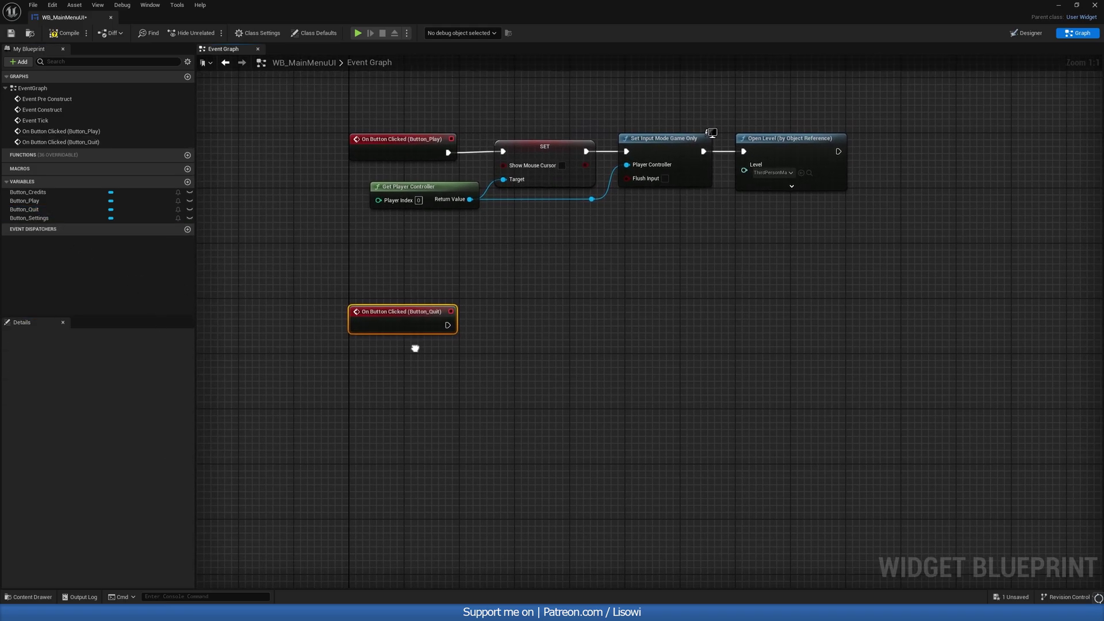
right_drag(415, 348, 360, 353)
drag(389, 330, 437, 333)
text(quit game)
key(Return)
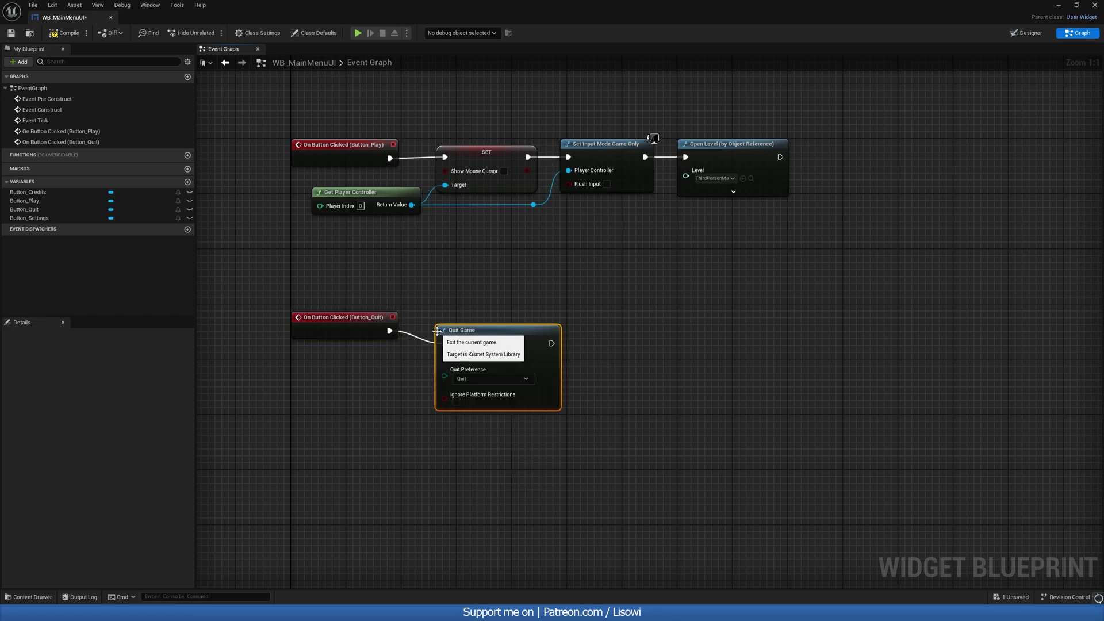
mouse_move(478, 337)
right_down()
mouse_move(505, 339)
mouse_move(495, 345)
right_up()
click(56, 35)
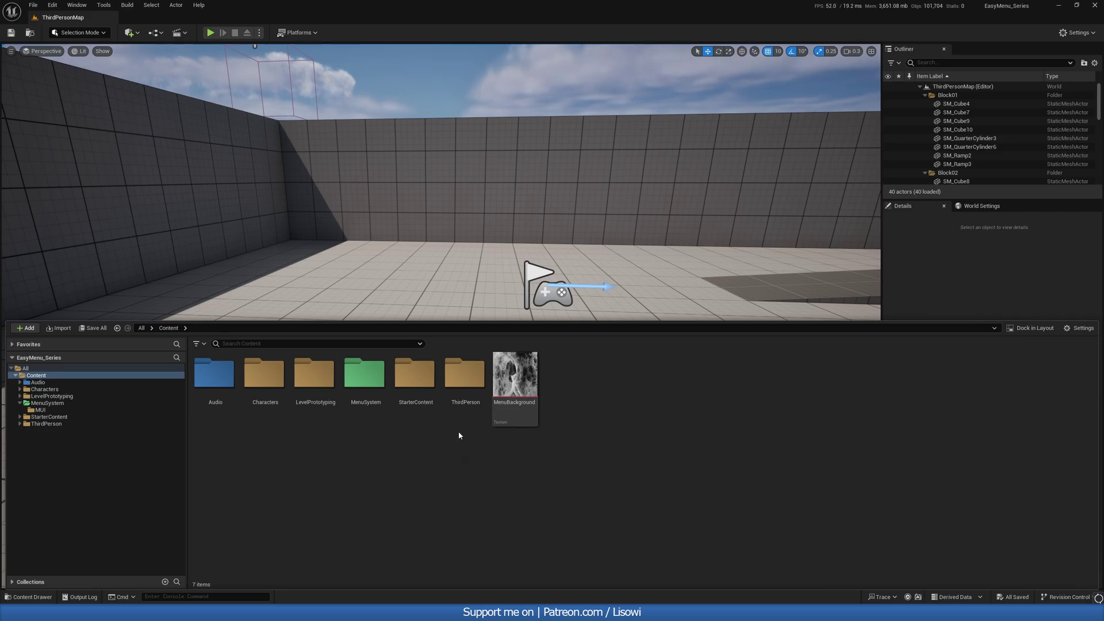
Create a new level named L_MainMenu in ThirdPerson > Maps.
double_click(457, 405)
double_click(319, 415)
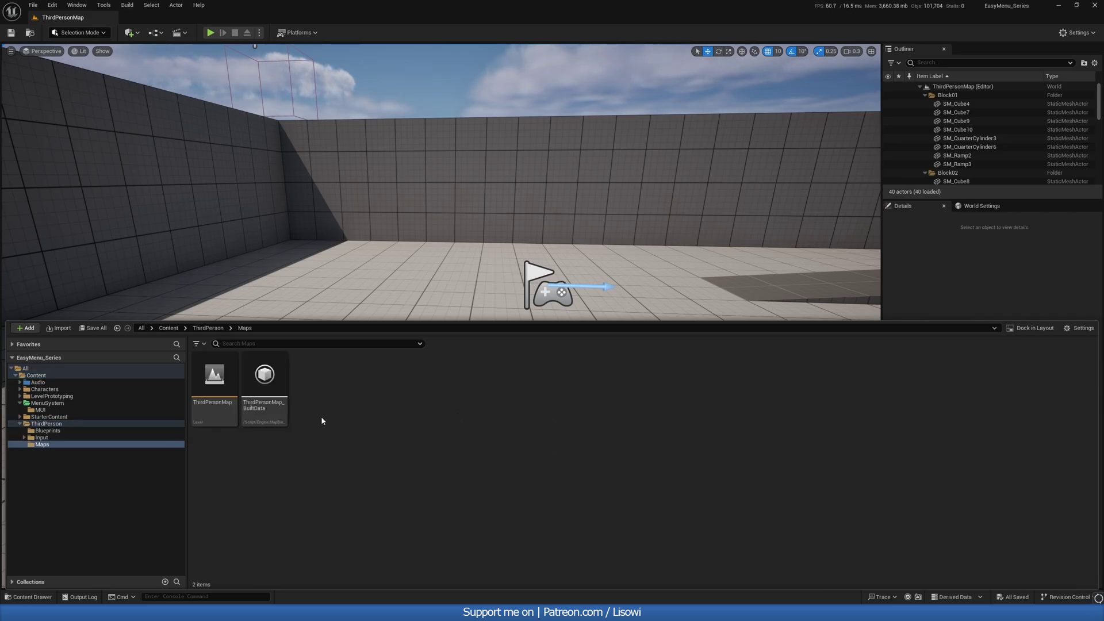
right_click(348, 414)
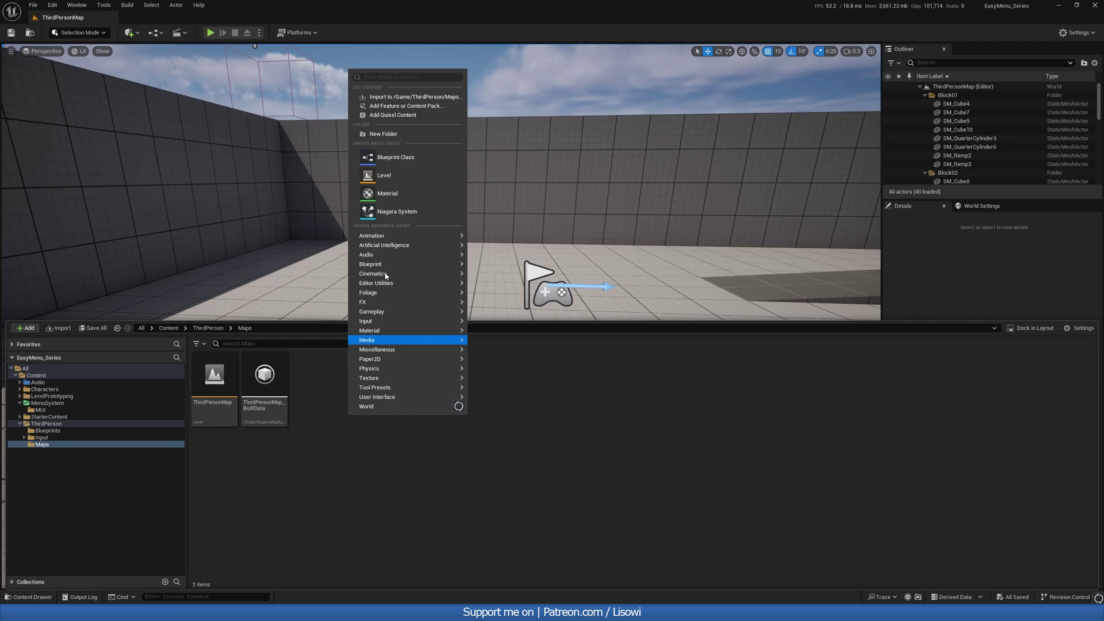
click(393, 181)
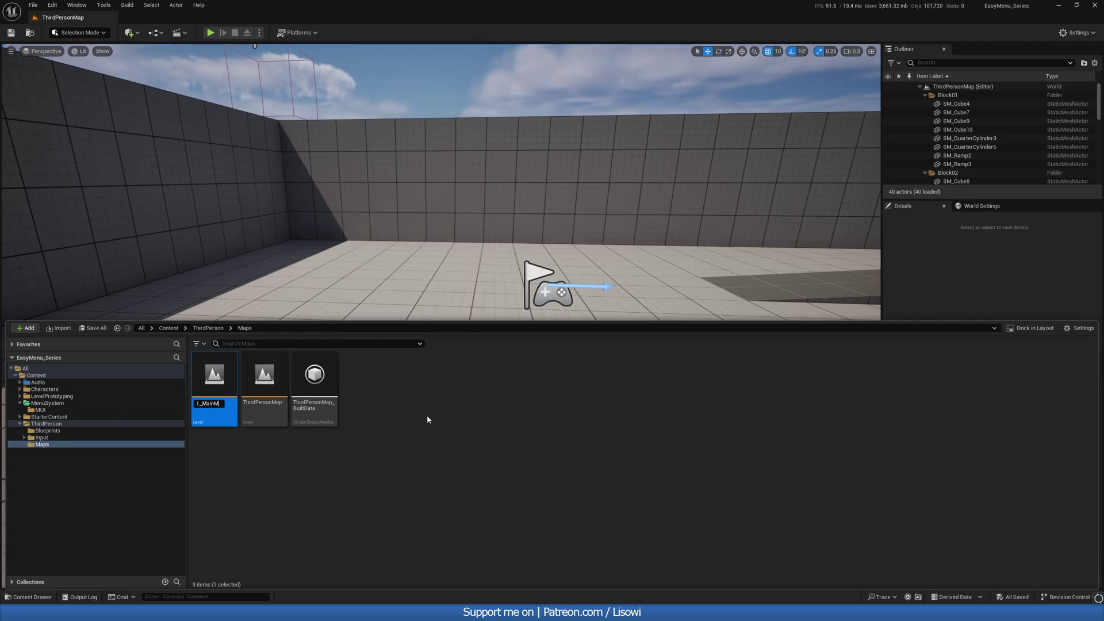
key(Return)
Open L_MainMenu, saving it when prompted.
double_click(224, 384)
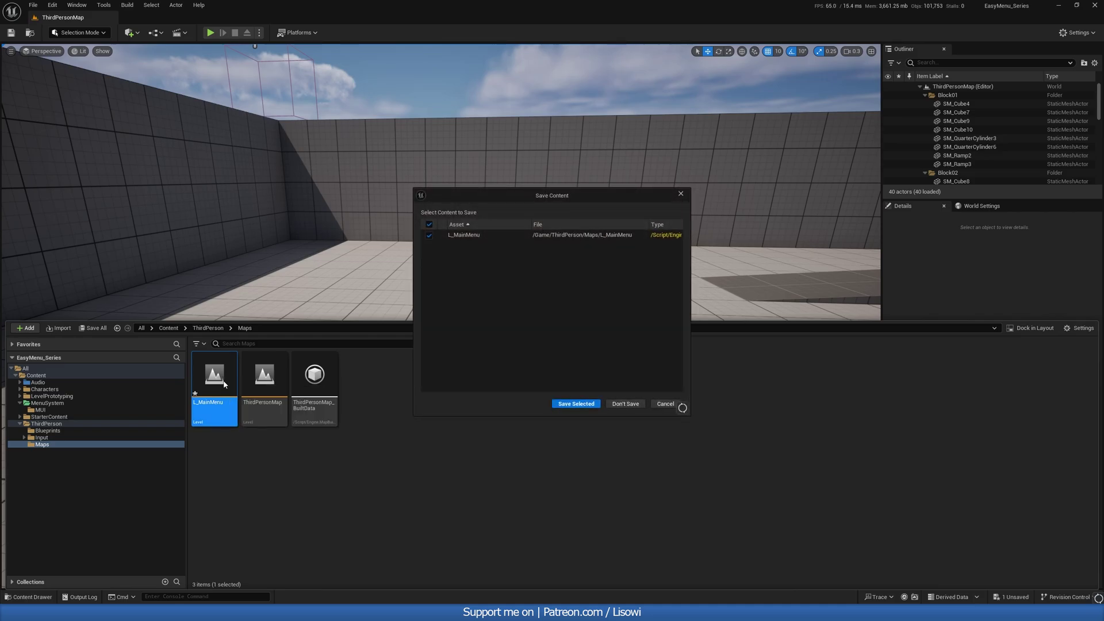
click(576, 403)
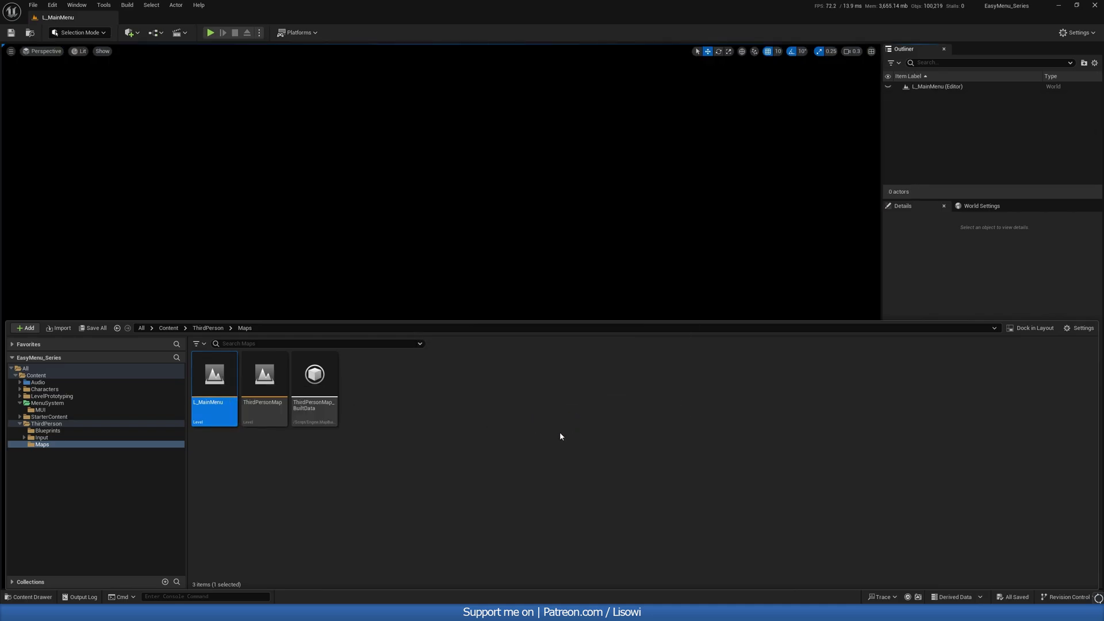
right_click(391, 269)
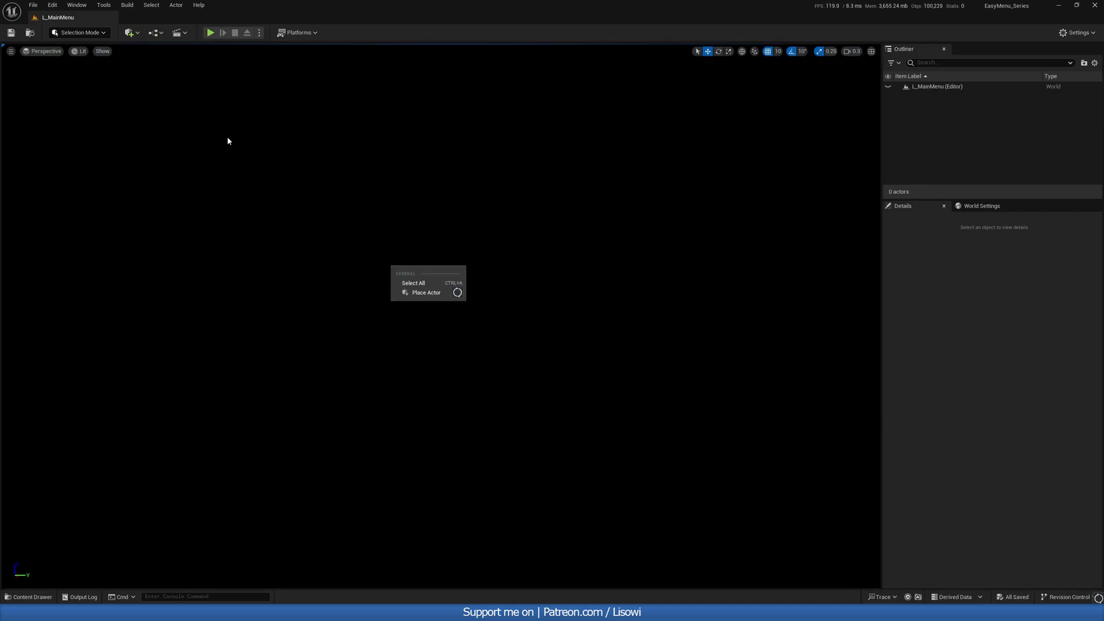
Open the L_MainMenu level blueprint and delete the unused Event Tick node.
click(154, 32)
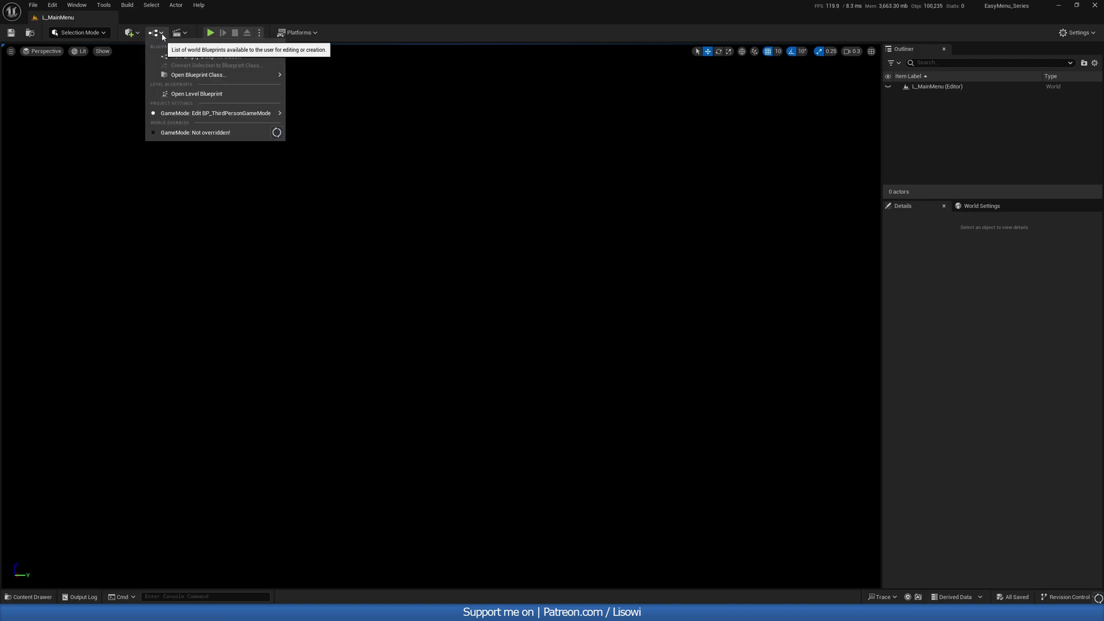
click(184, 93)
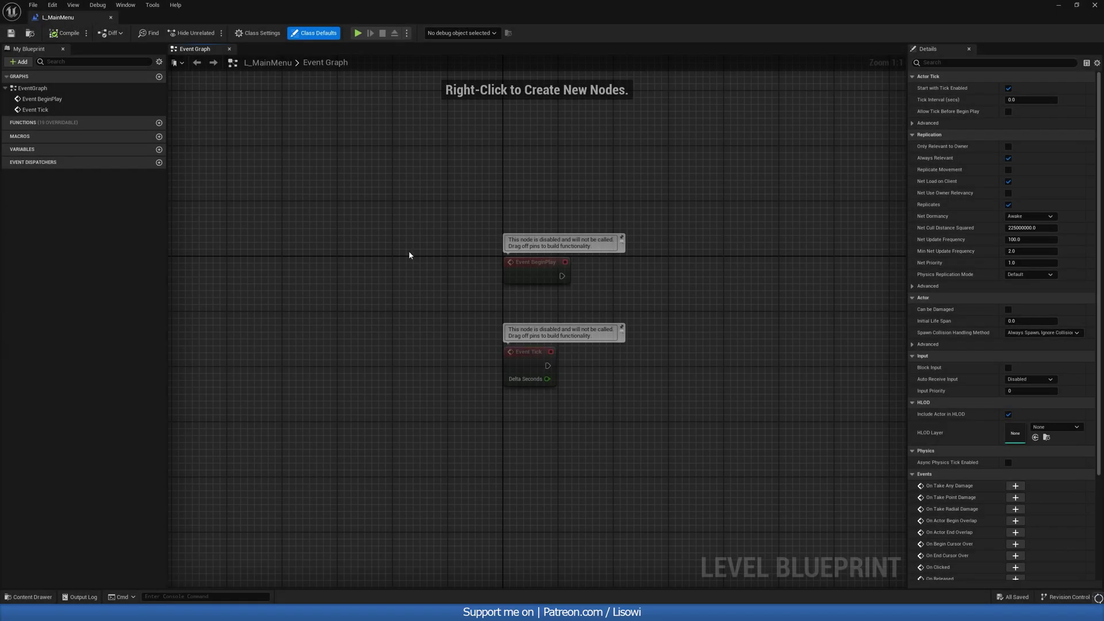
drag(460, 384, 347, 280)
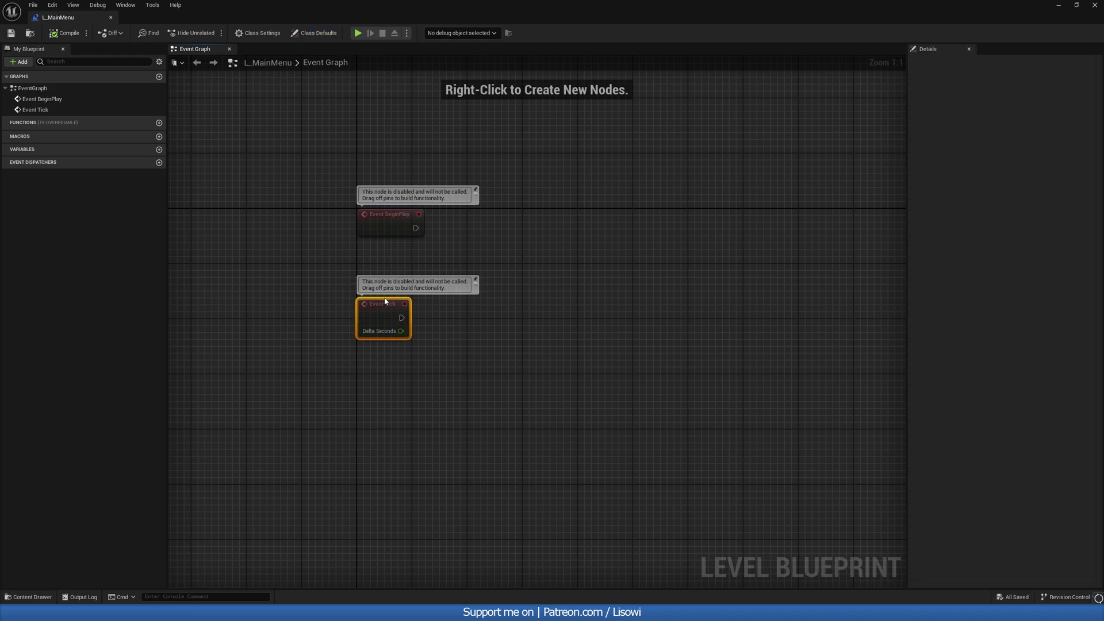
key(Delete)
Add Get Player Controller and a SET Show Mouse Cursor node wired after BeginPlay.
right_click(387, 304)
text(get player con)
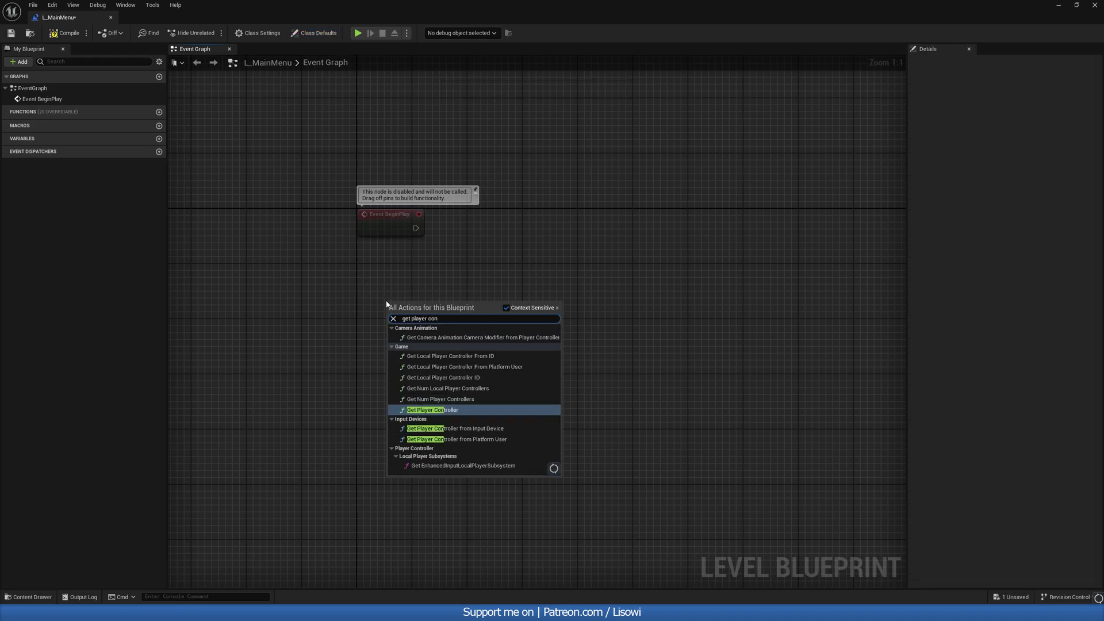
key(Return)
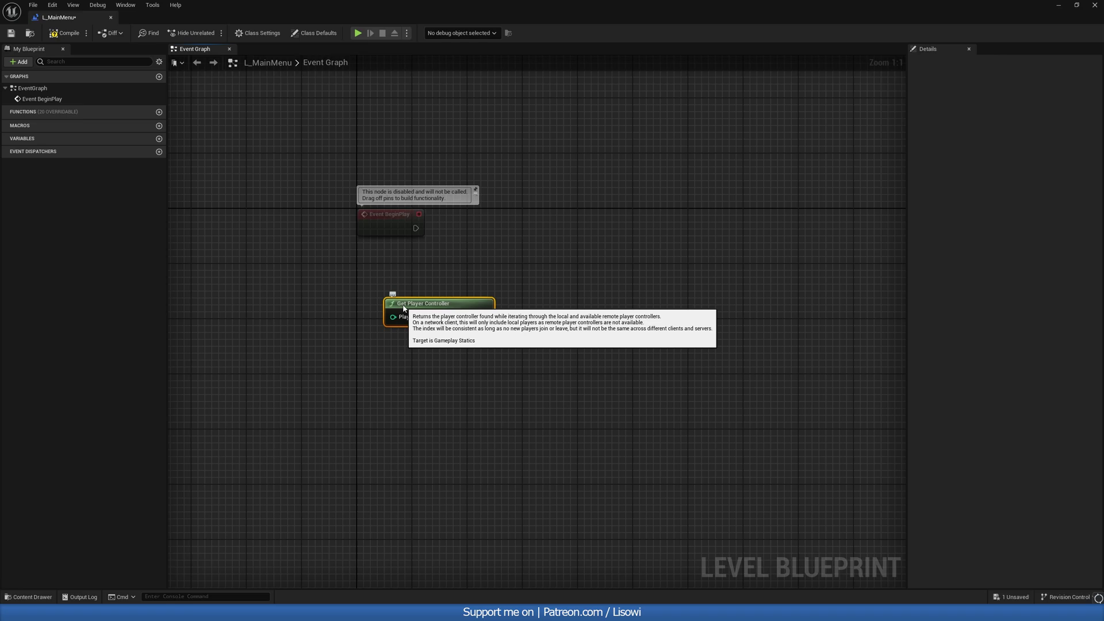
right_drag(502, 300, 403, 322)
drag(379, 310, 419, 252)
key(Escape)
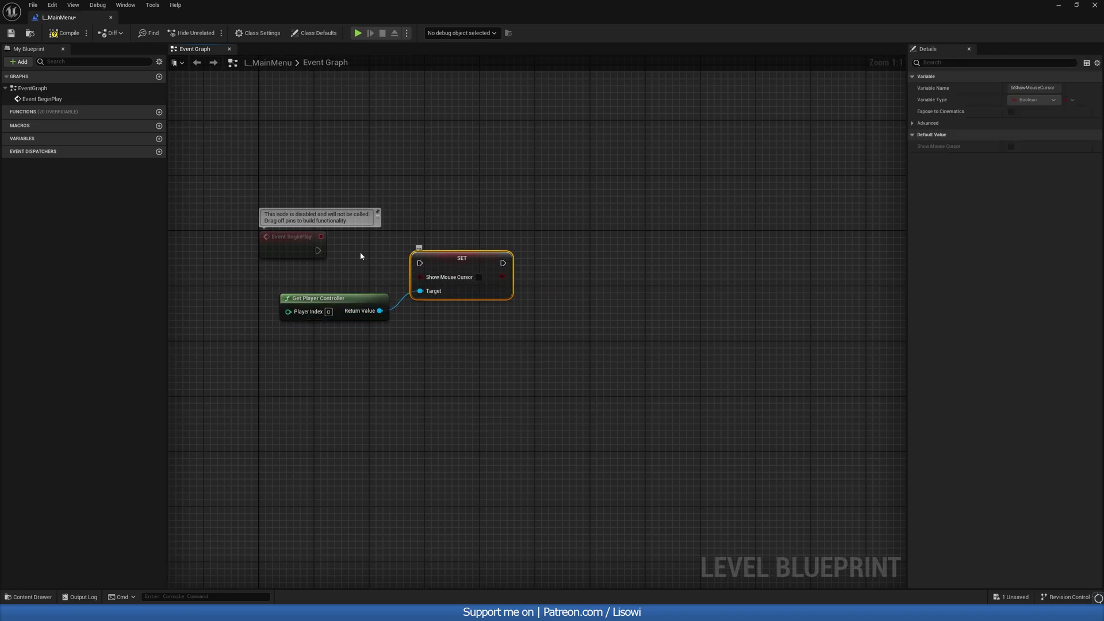
drag(318, 250, 423, 265)
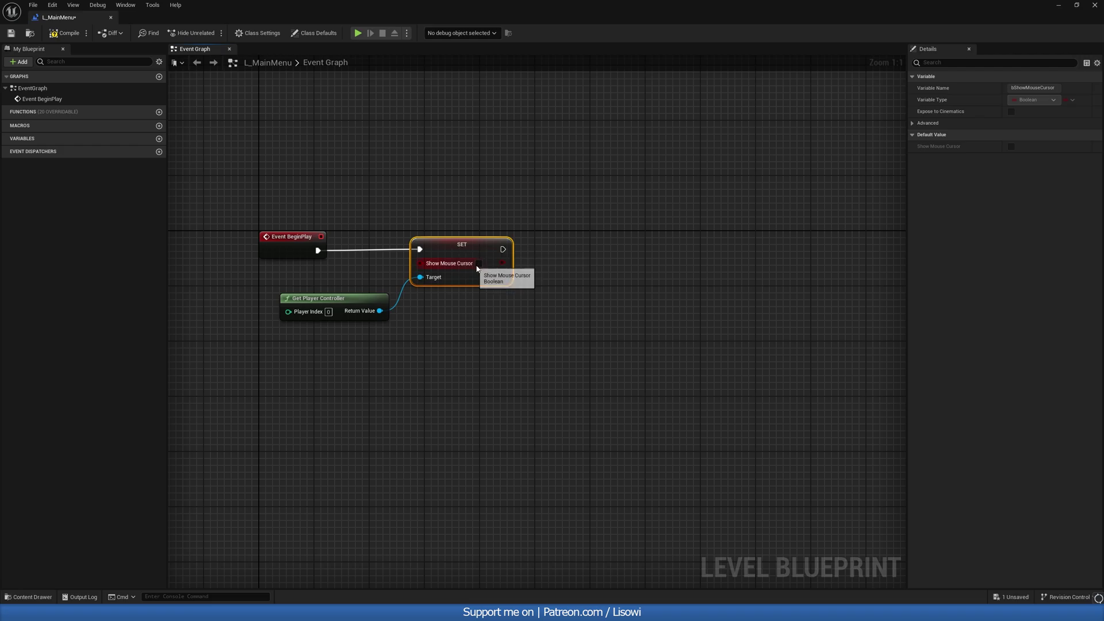
right_drag(532, 294, 404, 308)
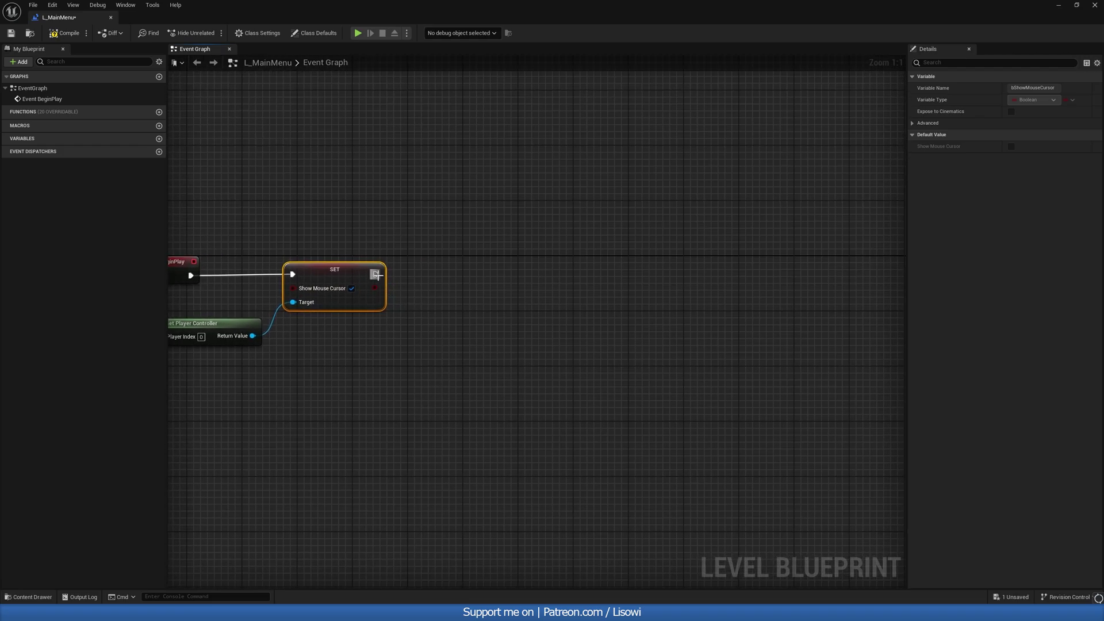
Add a Create Widget node with class WB_MainMenuUI after the SET node.
drag(376, 274, 437, 277)
text(create)
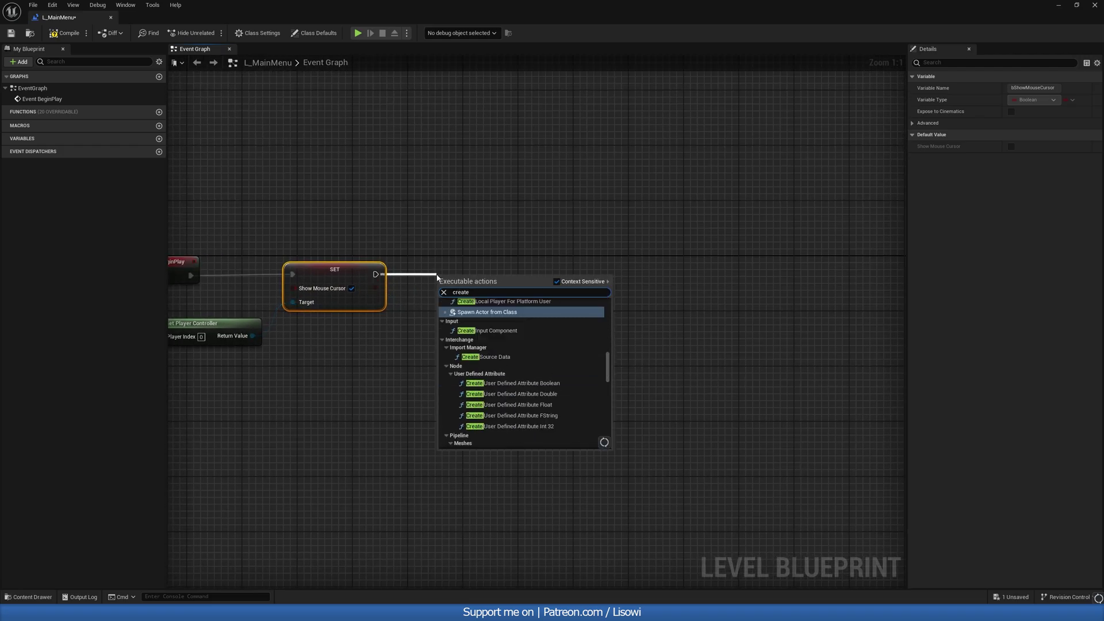
text( widget)
key(Return)
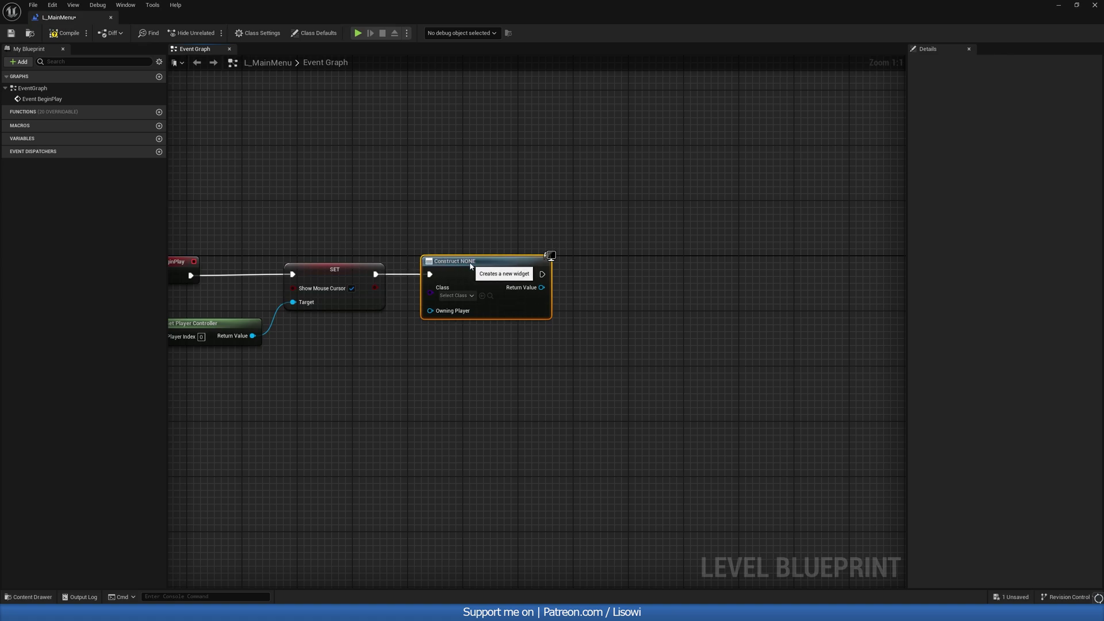
click(457, 295)
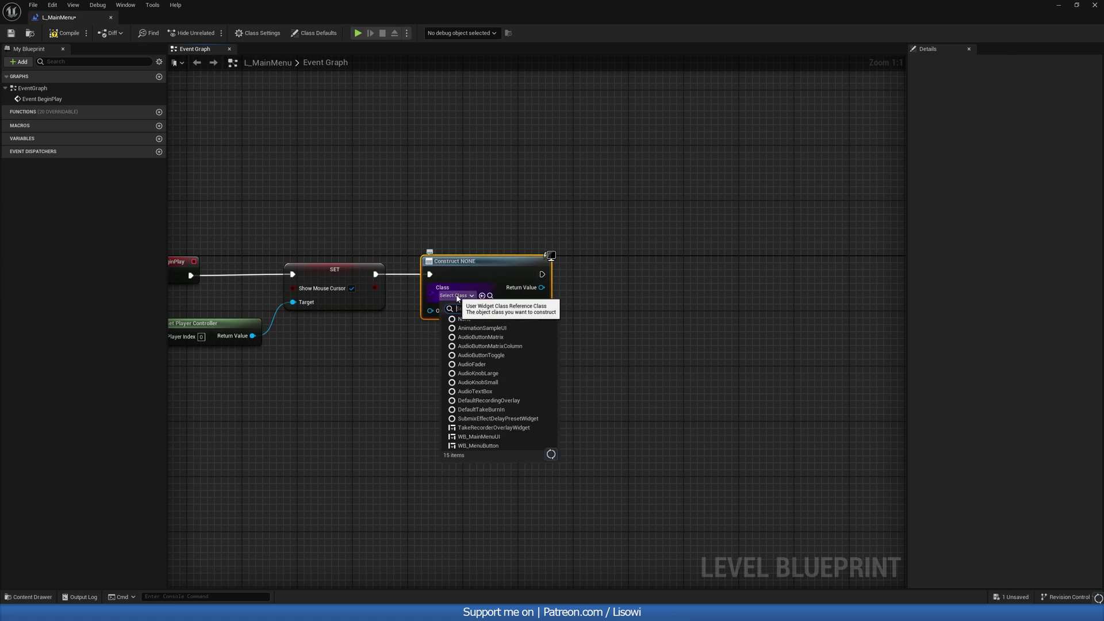
text(main)
key(Return)
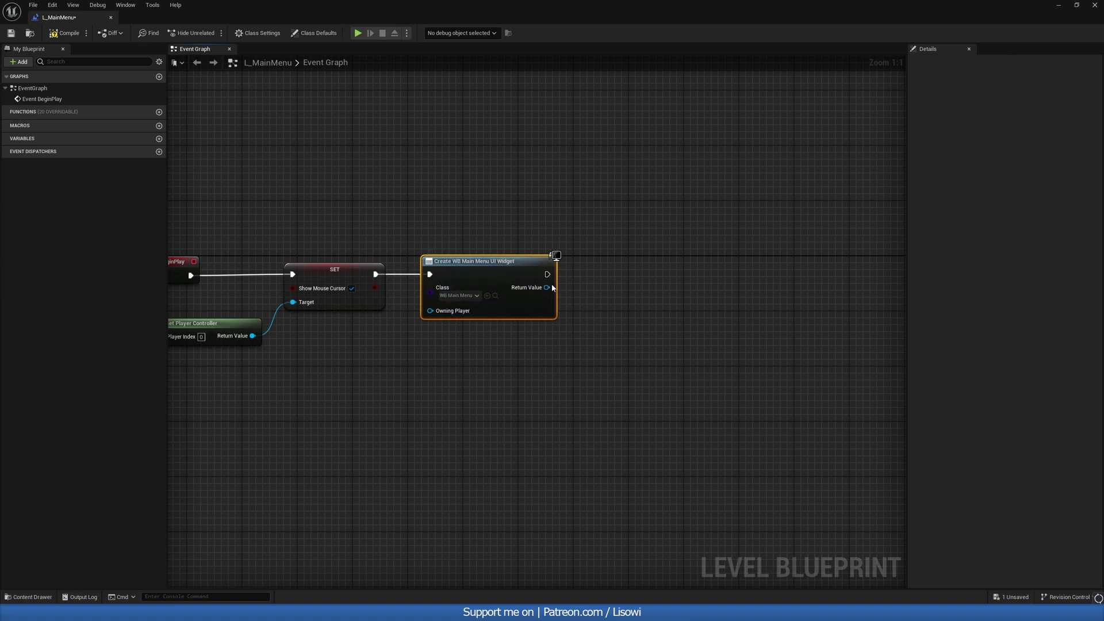
Wire Add to Viewport from the widget's Return Value, then compile, save and close the blueprint.
drag(545, 288, 609, 288)
text(add to viewport)
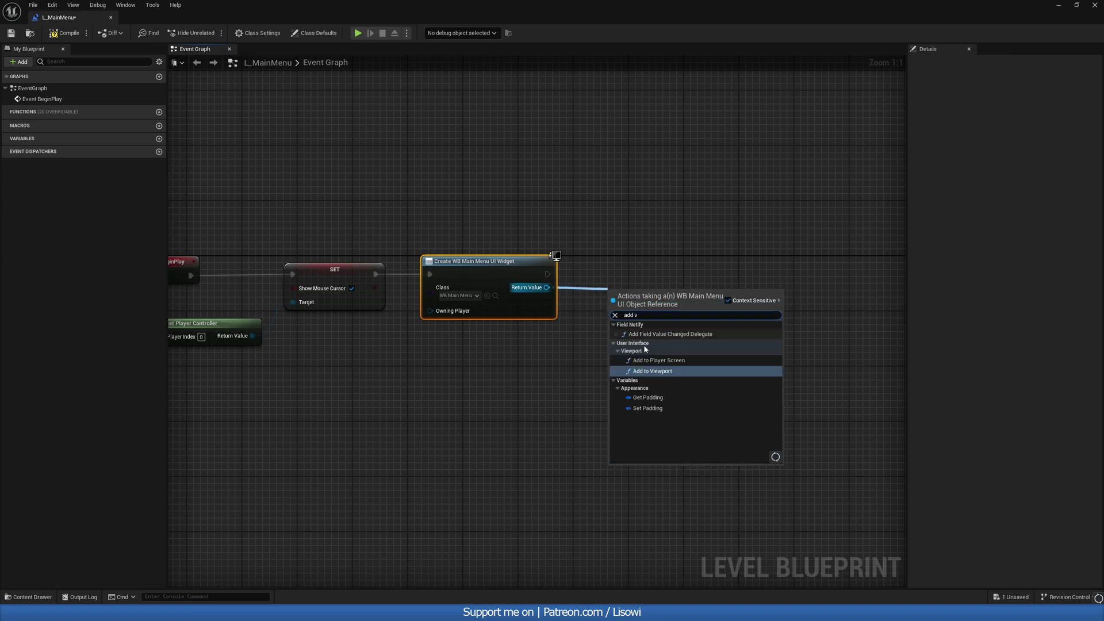
key(Return)
drag(644, 325, 617, 294)
click(456, 208)
right_drag(456, 208, 527, 208)
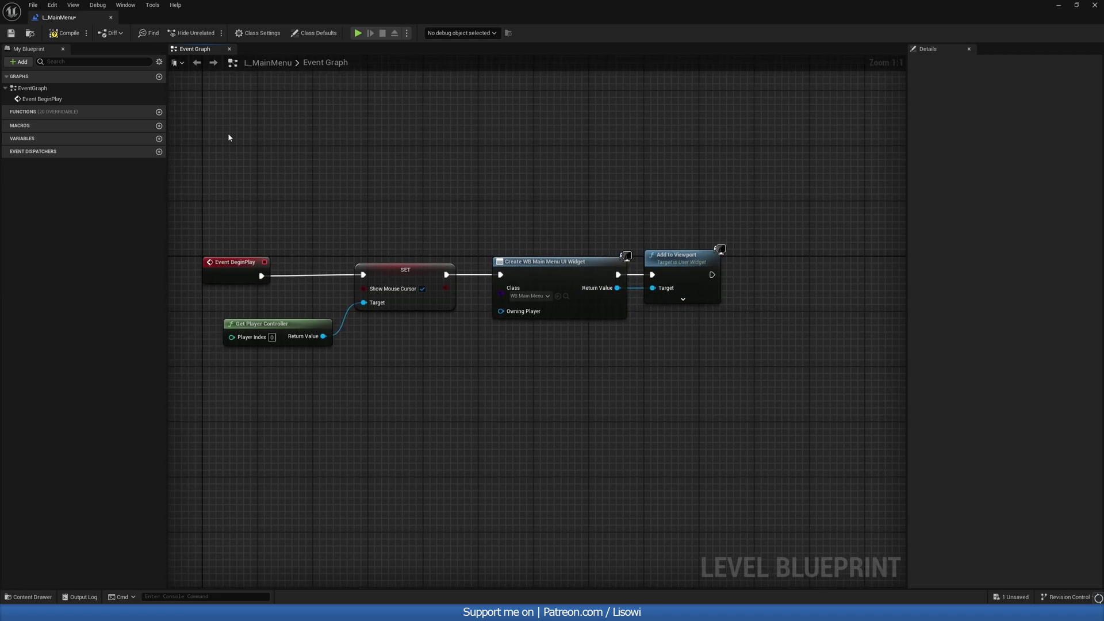
click(57, 35)
click(11, 32)
click(111, 17)
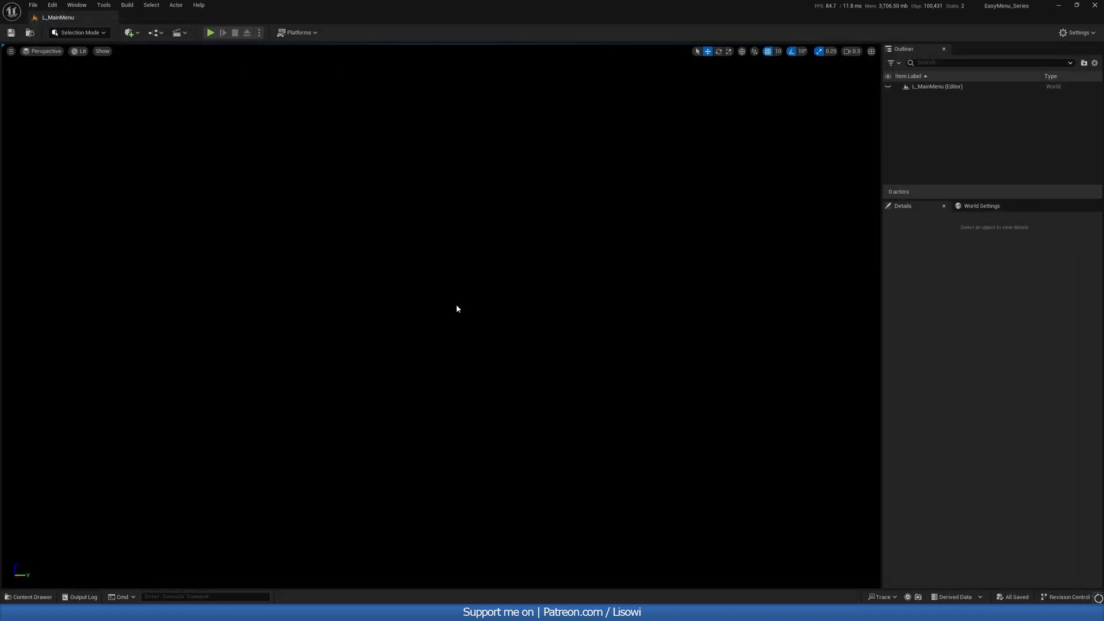
click(28, 597)
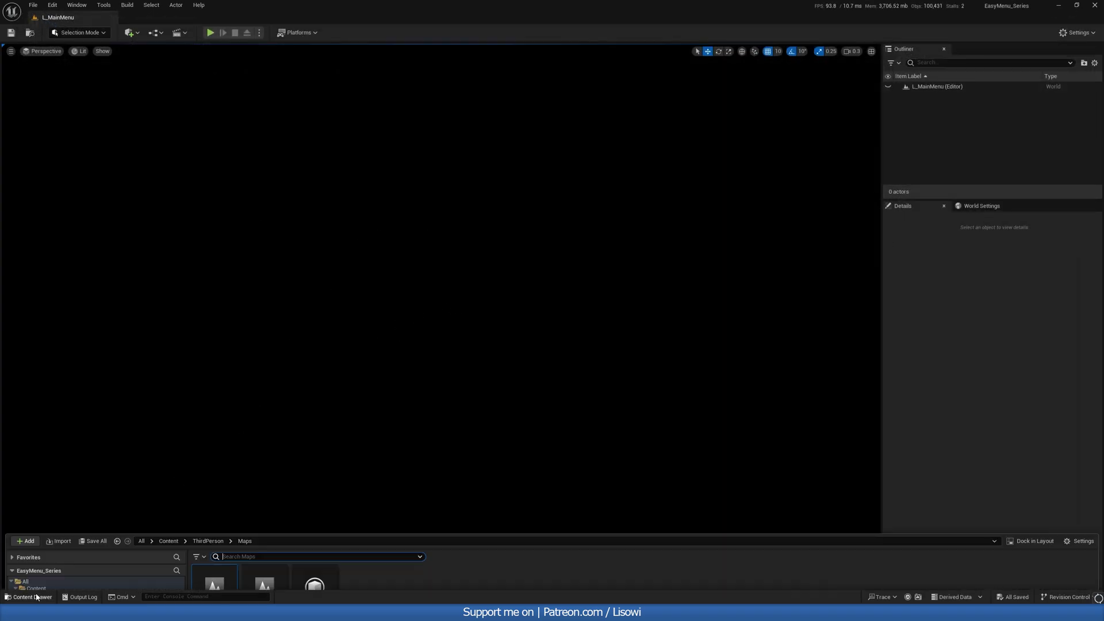
click(274, 62)
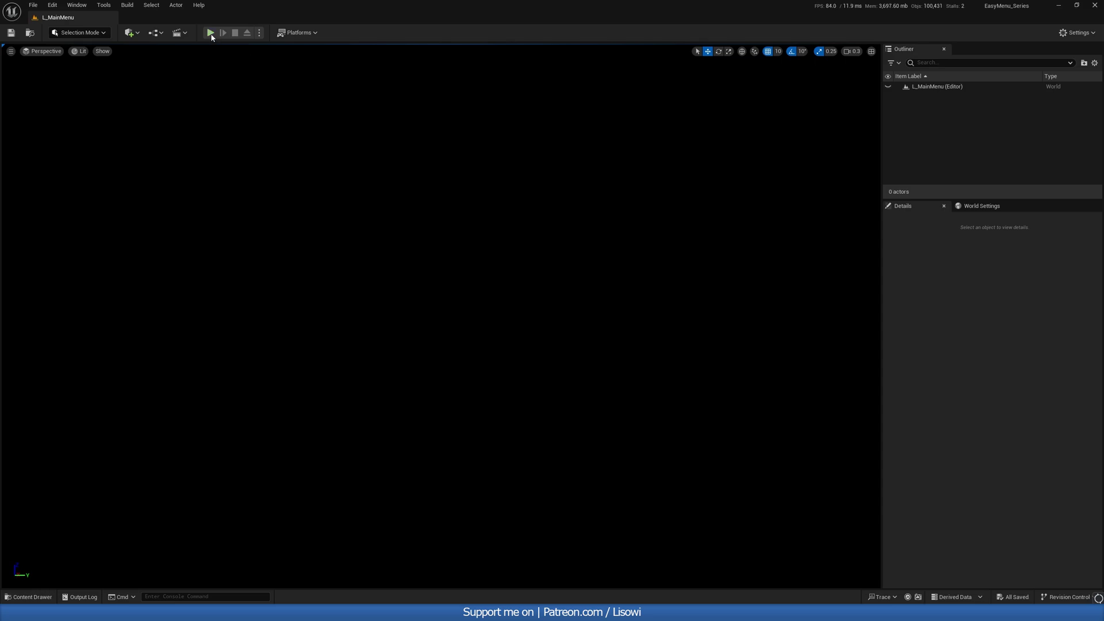
click(210, 33)
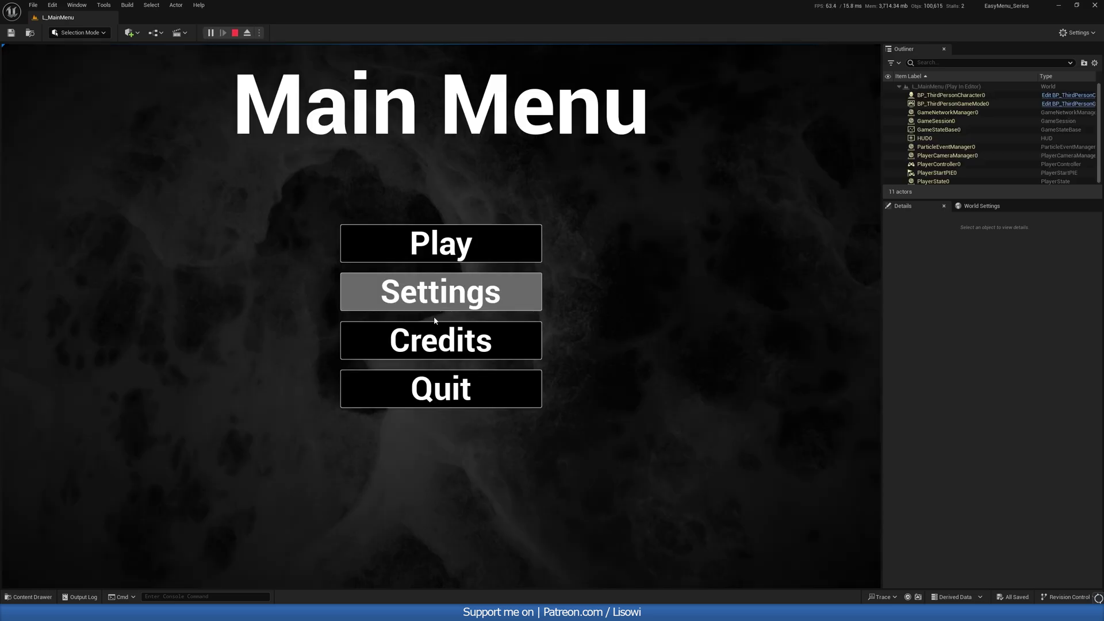
click(422, 388)
click(210, 34)
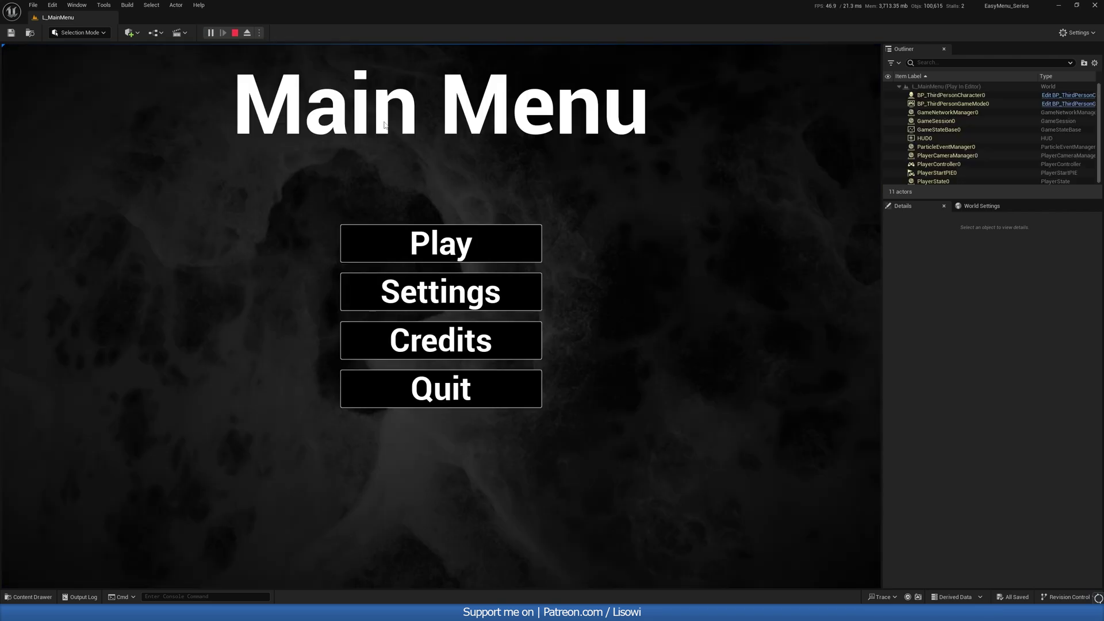
click(419, 239)
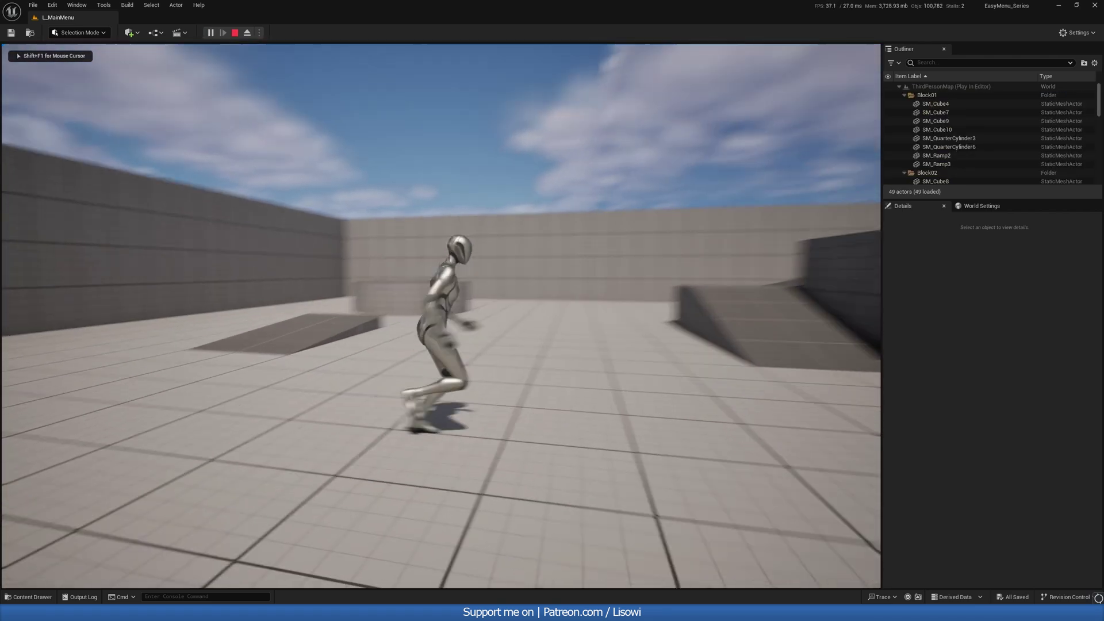
key(Escape)
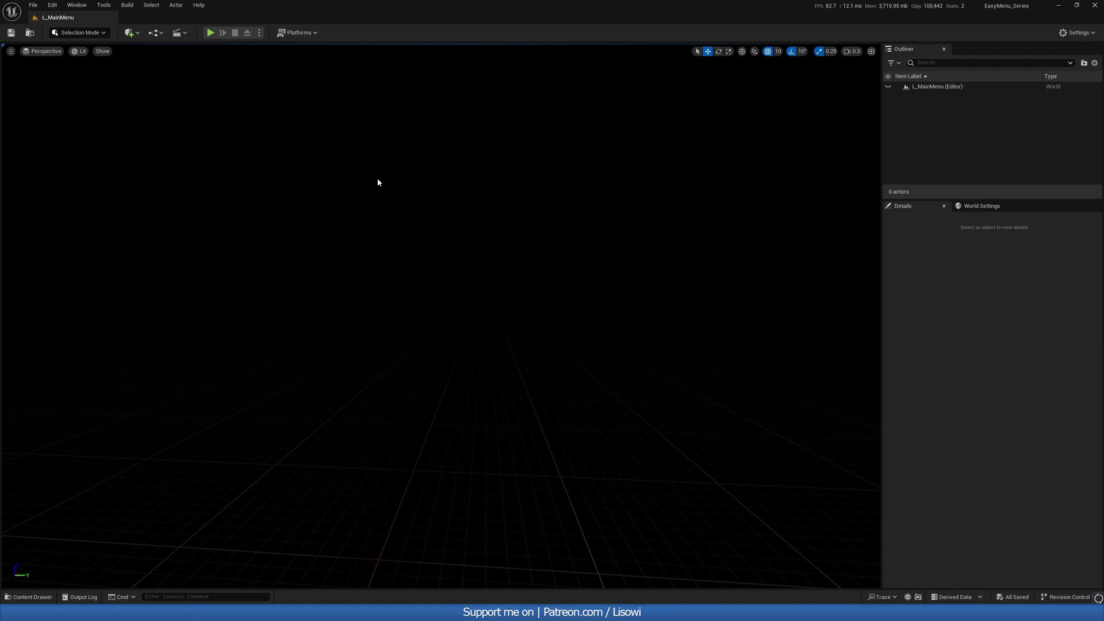
Set Game Default Map to L_MainMenu under Project Settings > Maps & Modes, then close the window.
click(259, 33)
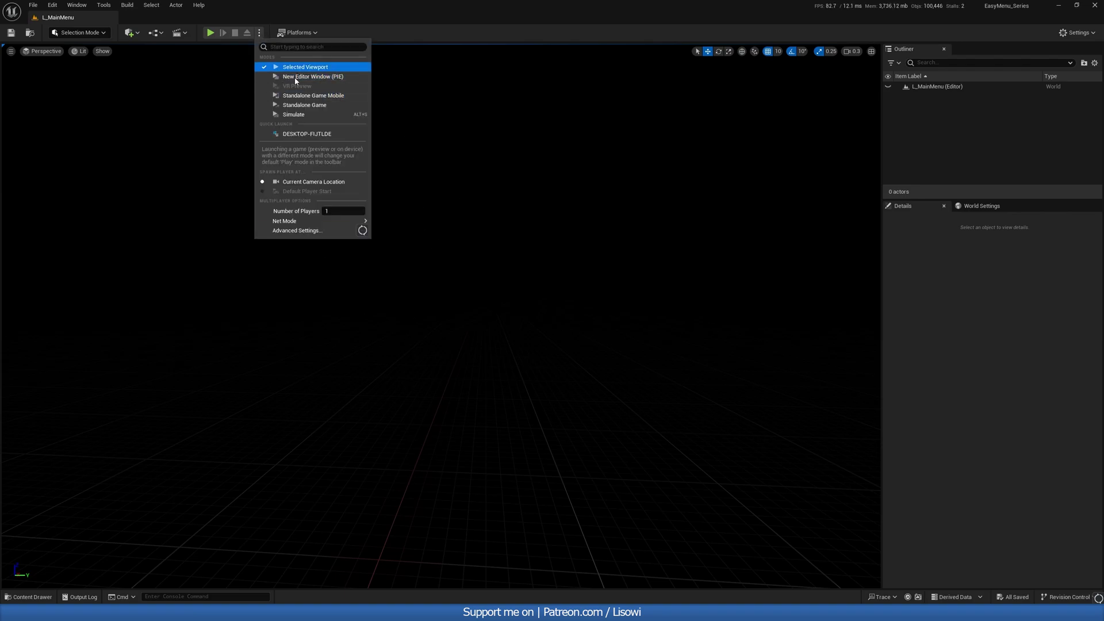
click(1077, 33)
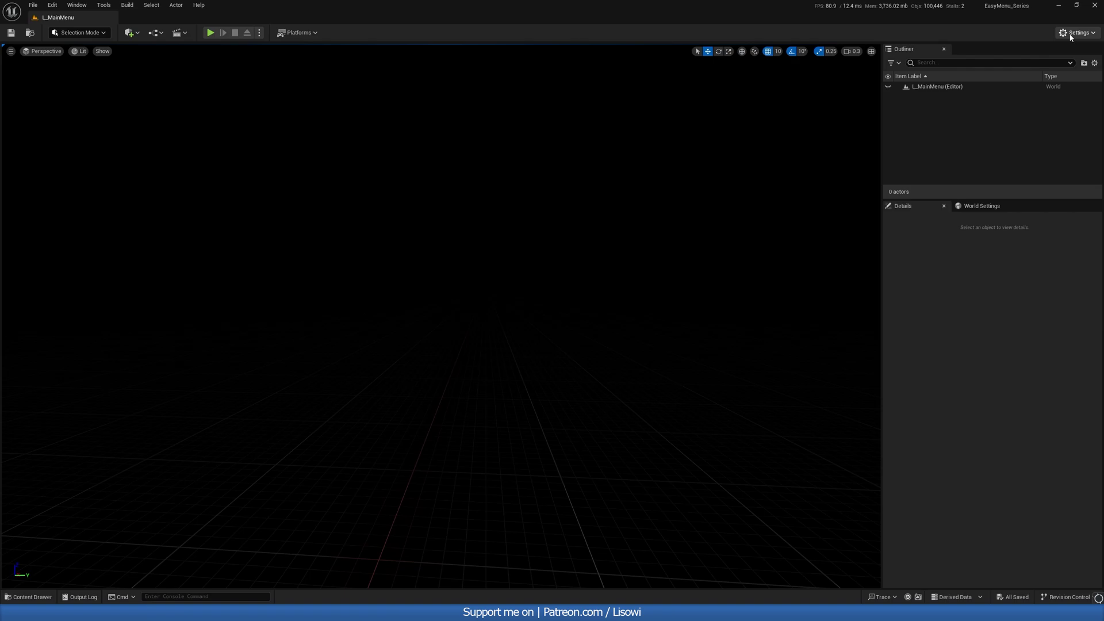
click(1014, 78)
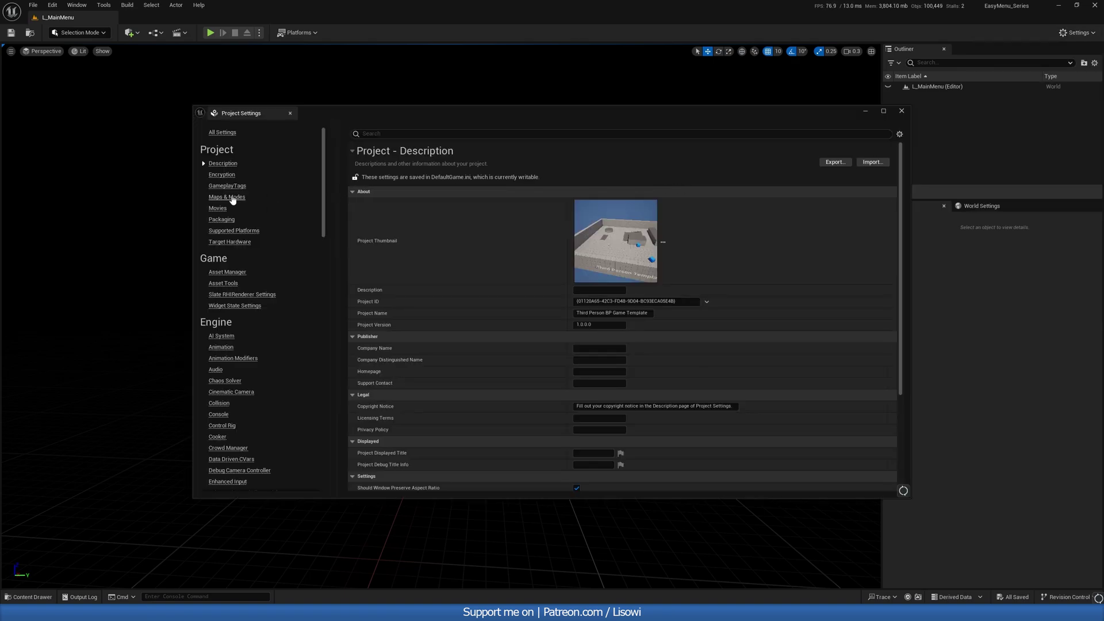
click(227, 197)
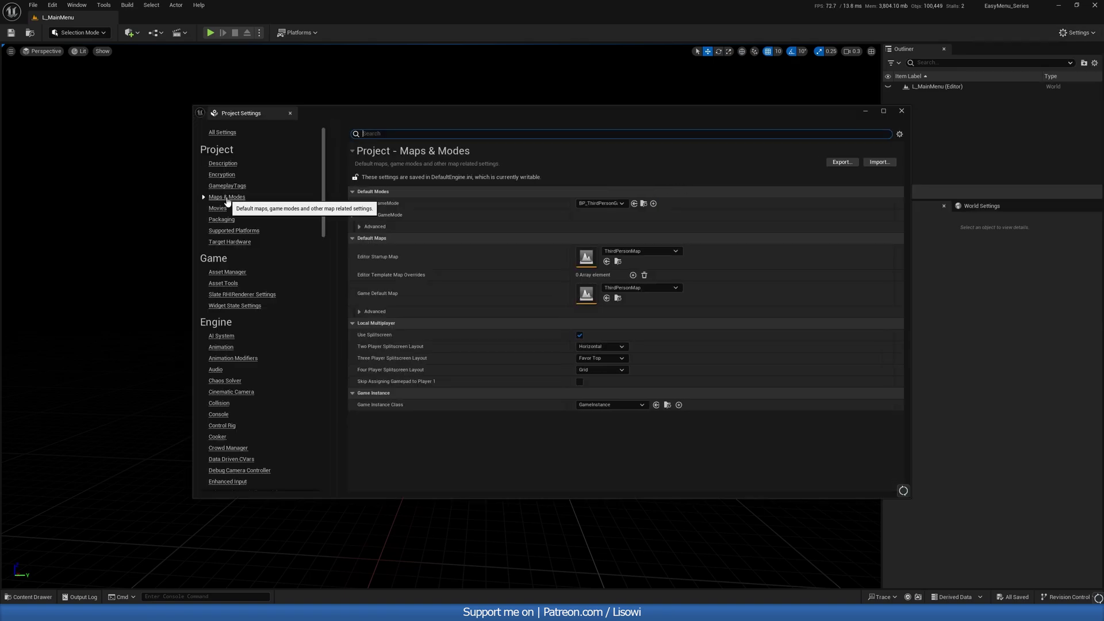
drag(570, 115, 561, 113)
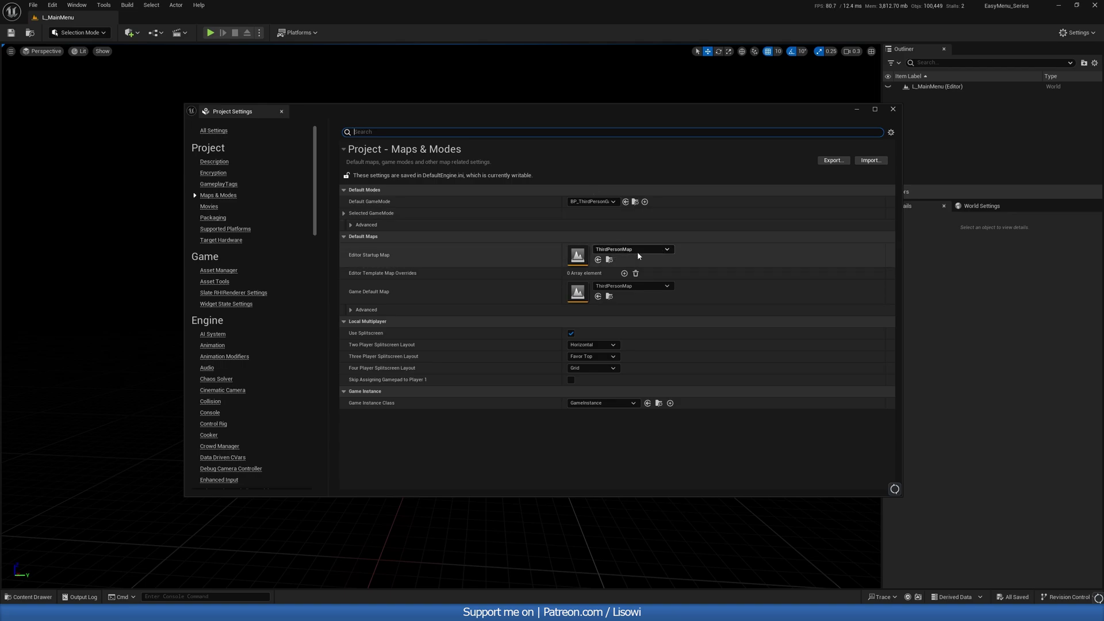
click(614, 286)
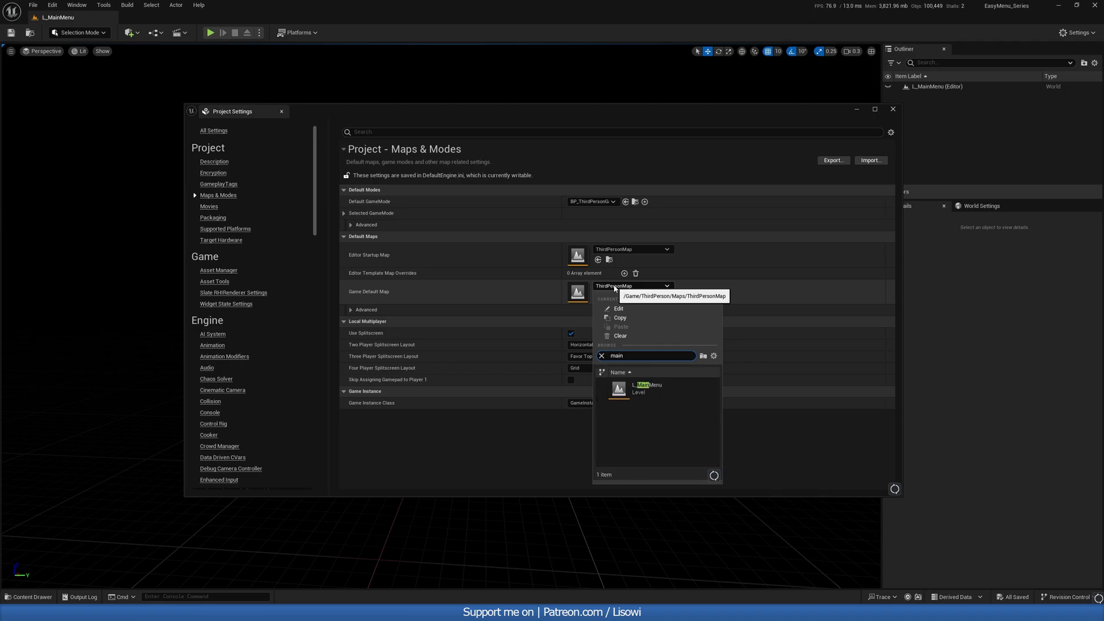
click(644, 400)
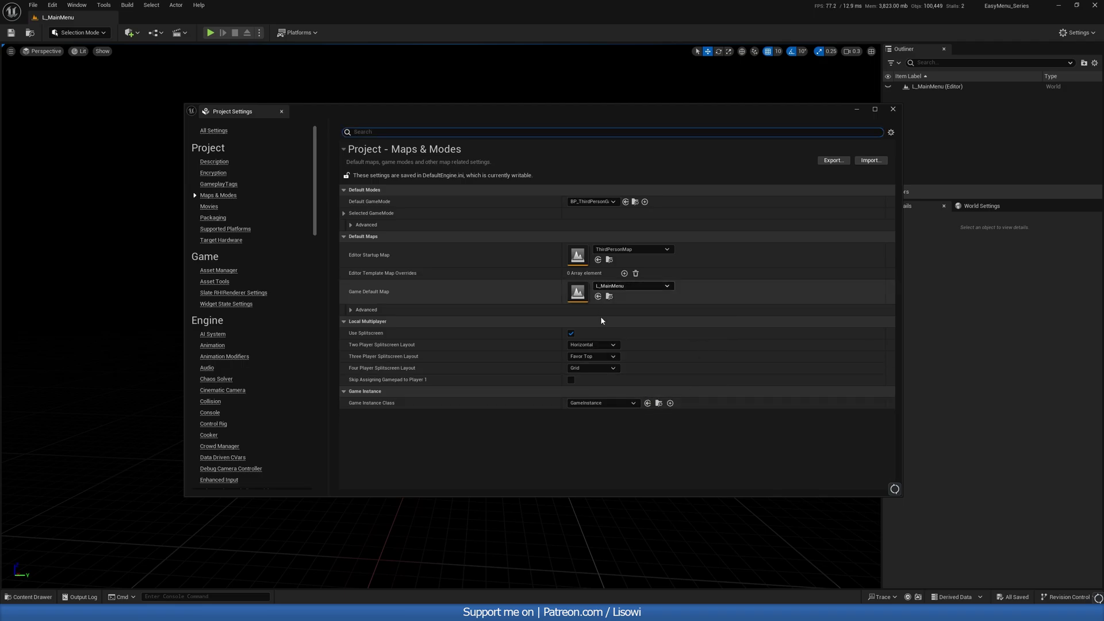
click(893, 109)
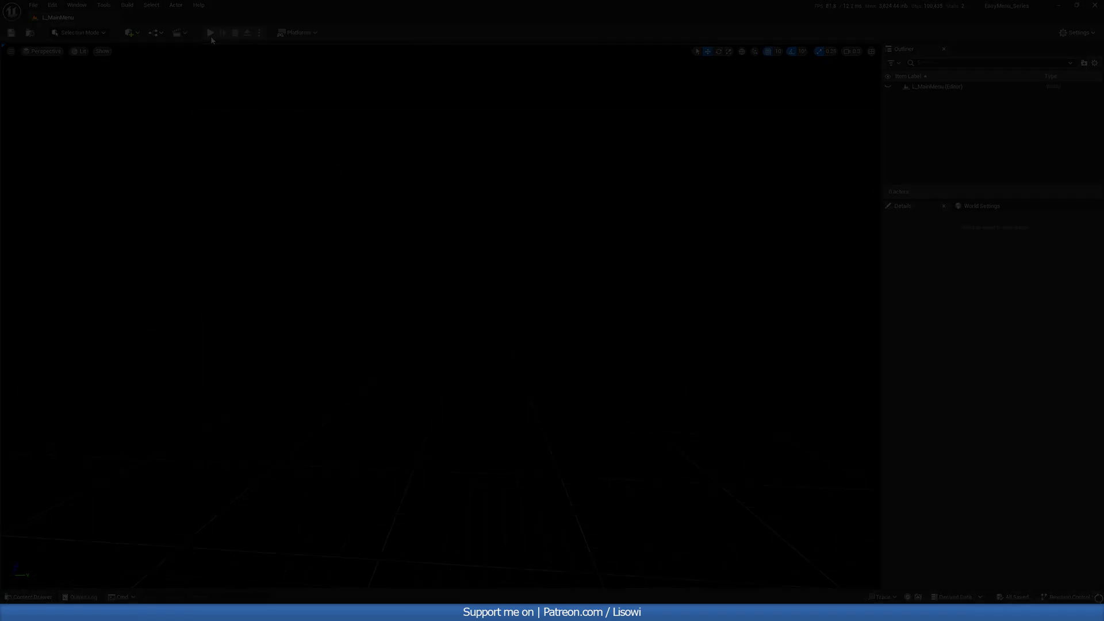
Launch Play In Editor from the toolbar Play button.
click(211, 33)
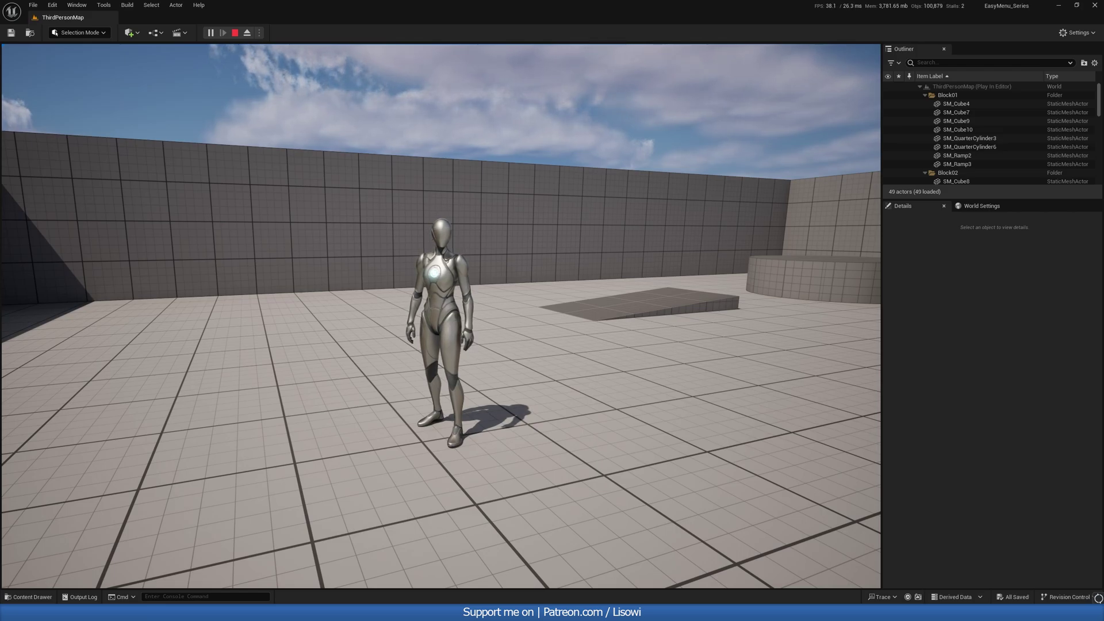